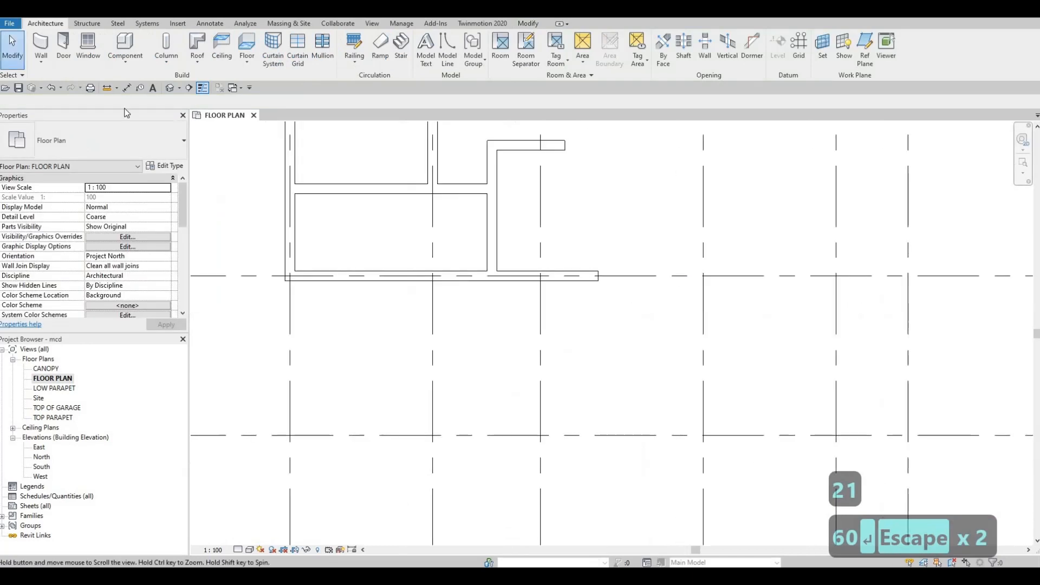
Step: Draw an INTERIOR WALL 1 segment 1170 long straight down from the east end of the wall along grid C
key(w)
key(a)
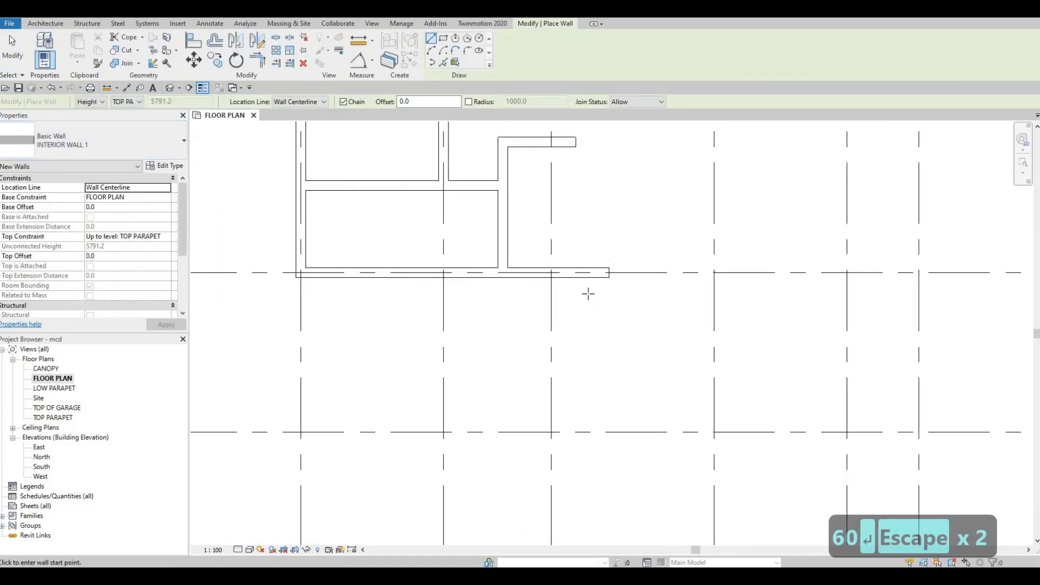
click(608, 274)
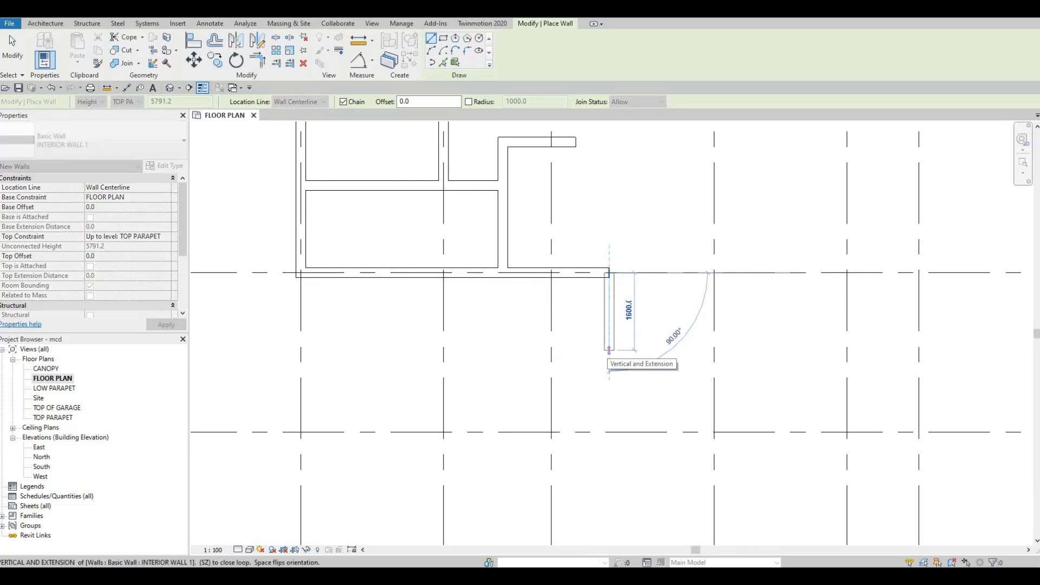
text(1170)
key(Return)
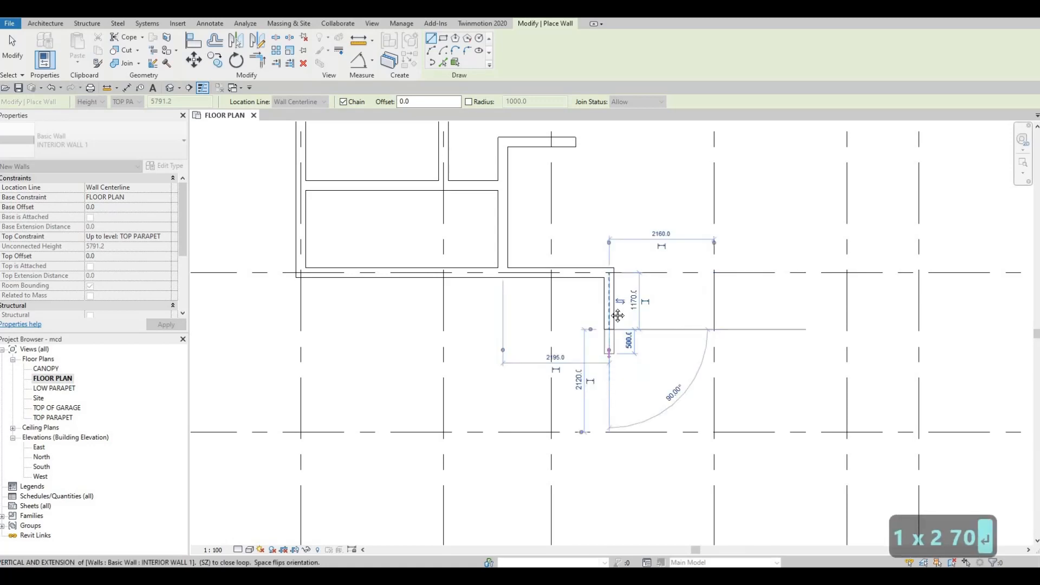
key(Escape)
key(Escape)
Step: Draw a freestanding horizontal INTERIOR WALL 1 about 4800 long between grids C and D, from just west of grid 8 to near grid 10
scroll(615, 208, down, 1)
middle_drag(615, 208, 635, 135)
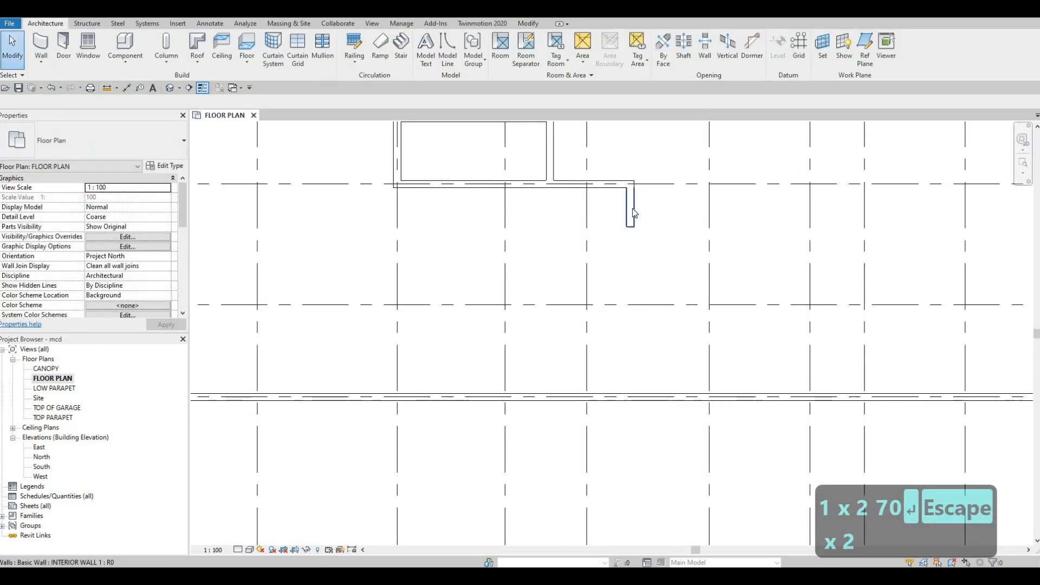
scroll(706, 283, down, 1)
middle_drag(705, 283, 632, 230)
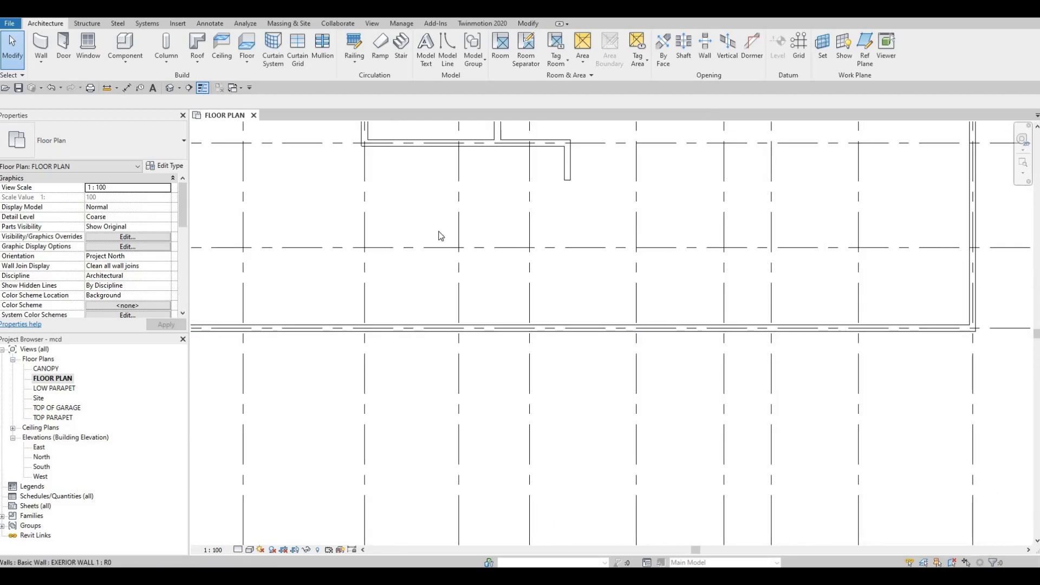
key(w)
key(a)
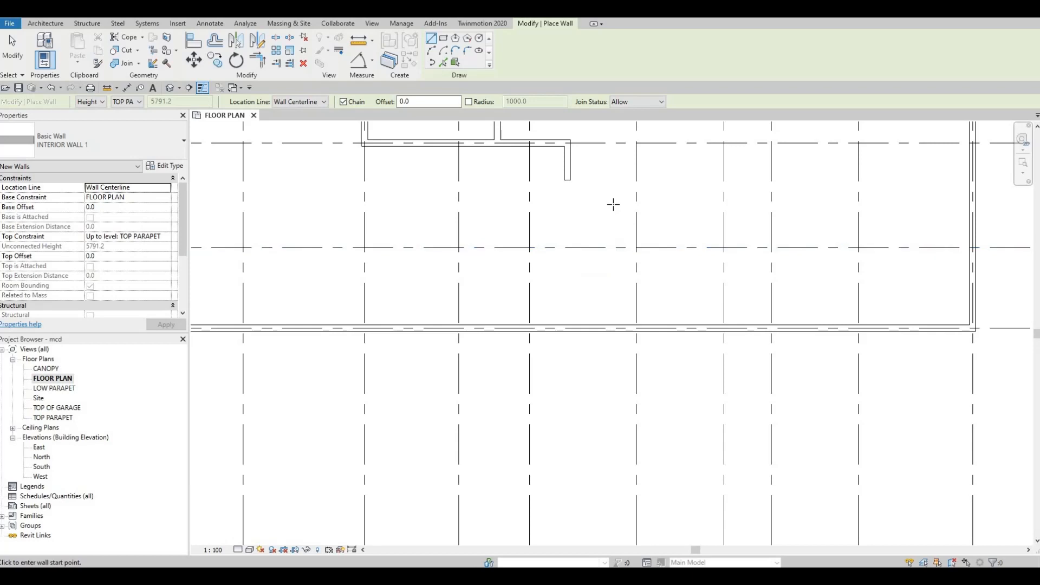
click(613, 204)
click(766, 204)
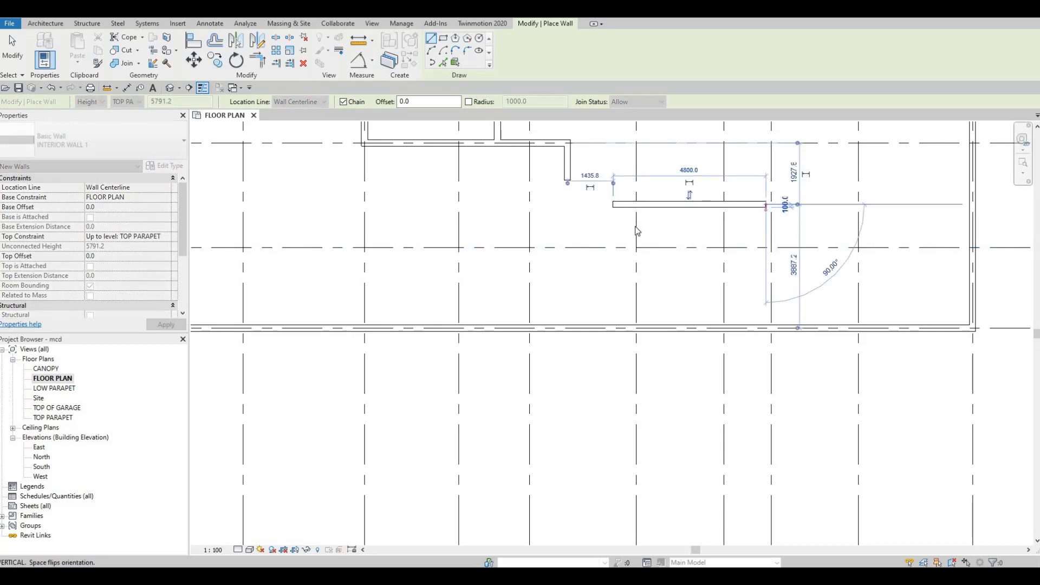
key(Escape)
key(Escape)
key(Escape)
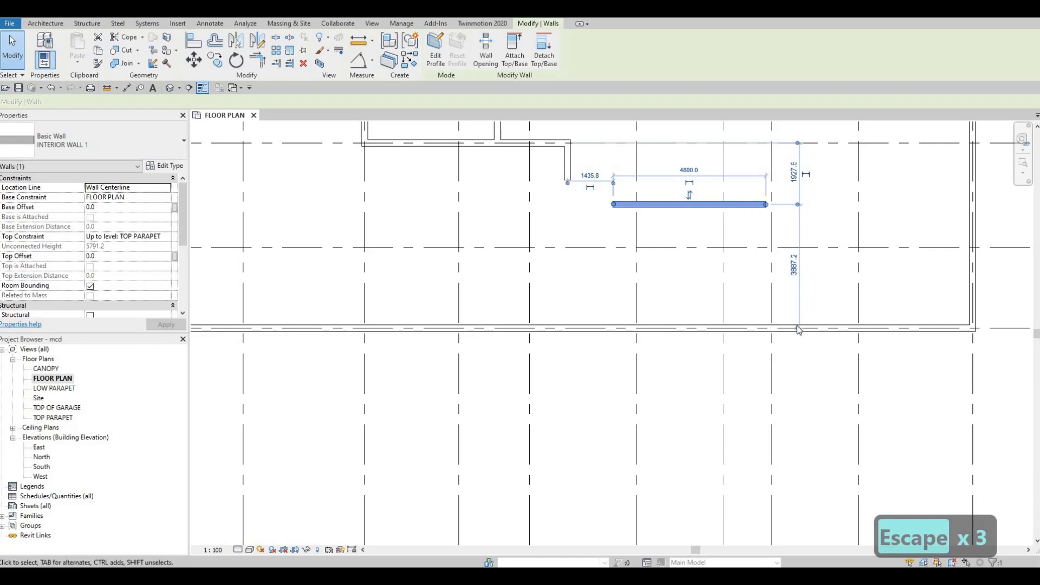
Step: Reference the new horizontal wall's temporary dimension to grid D and set that distance to 970
drag(781, 249, 783, 247)
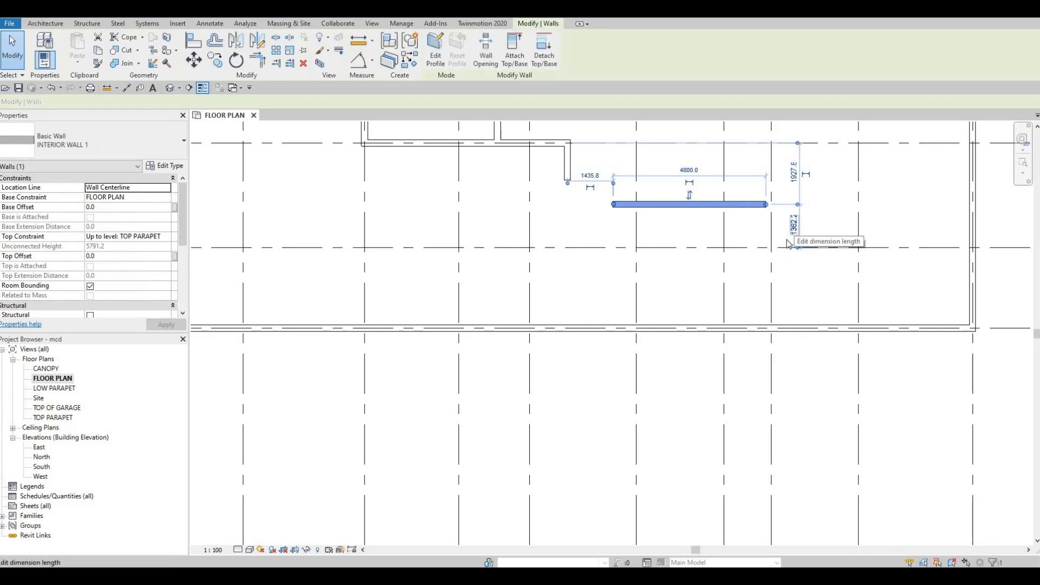
click(794, 230)
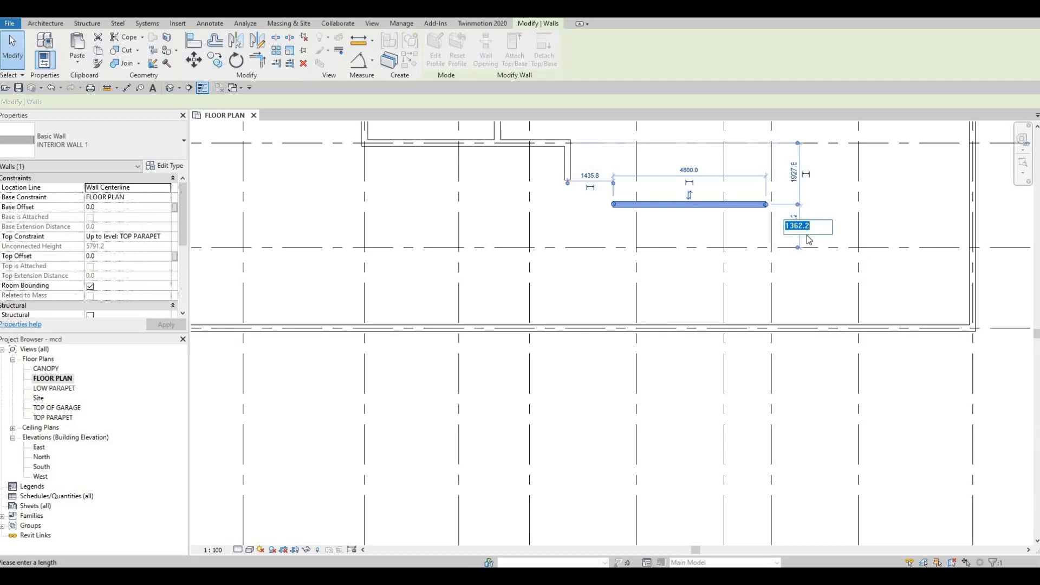
text(9)
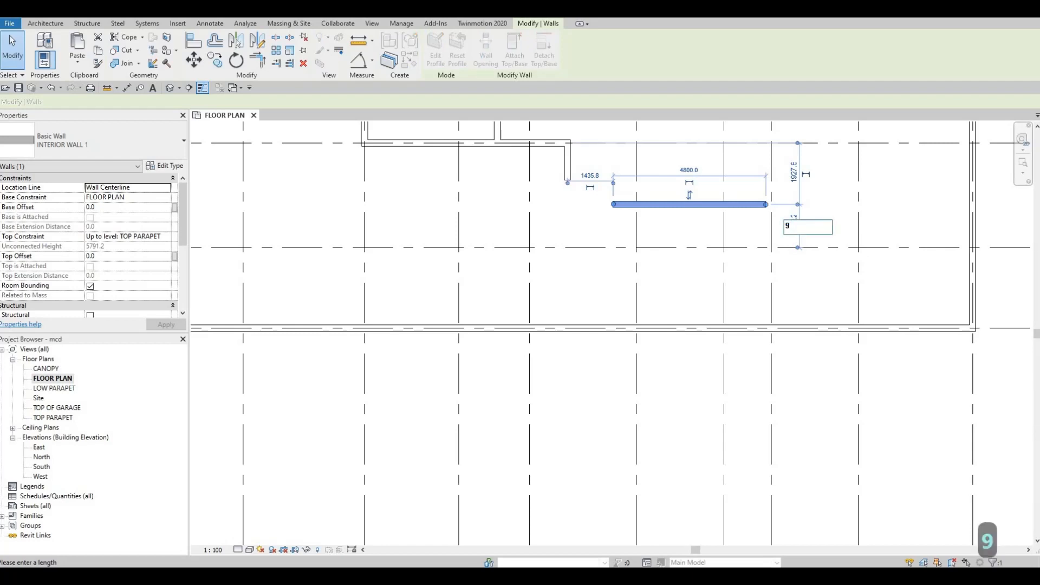
text(70)
key(Return)
key(Escape)
key(Escape)
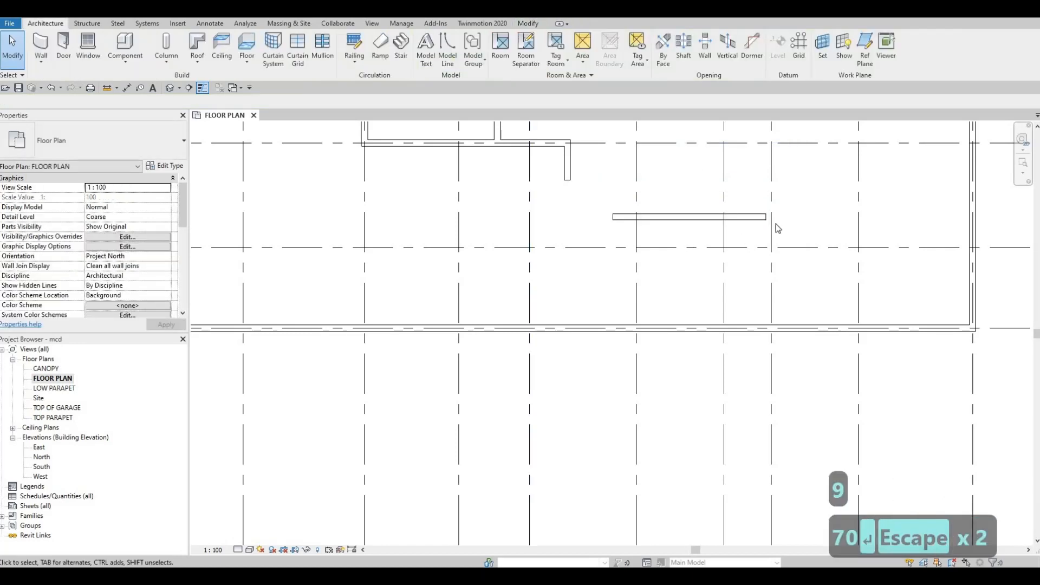
Step: Extend the east end of the freestanding horizontal wall to grid 10
scroll(775, 220, up, 2)
click(759, 213)
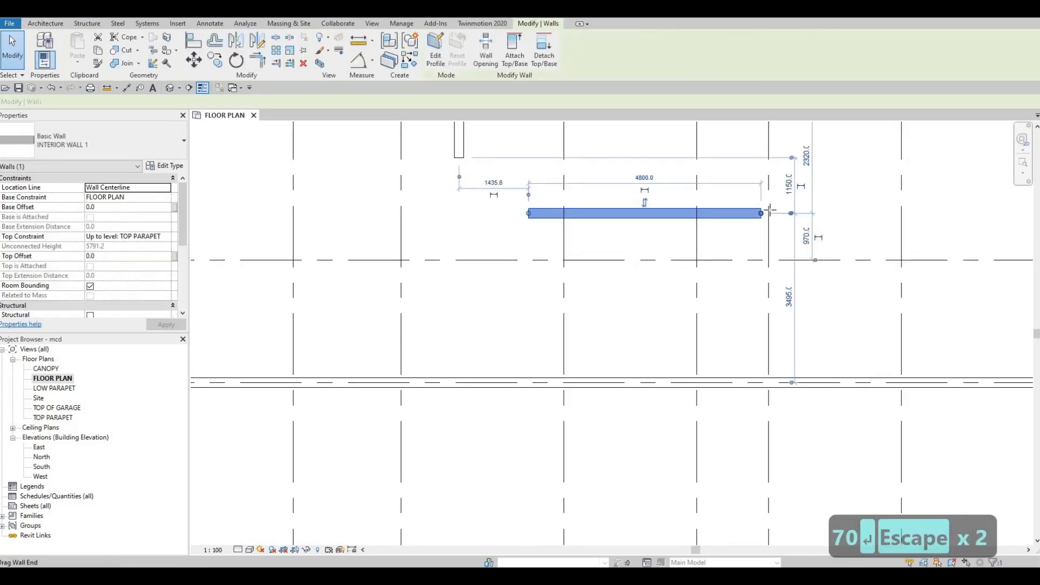
drag(770, 211, 778, 213)
scroll(728, 442, down, 3)
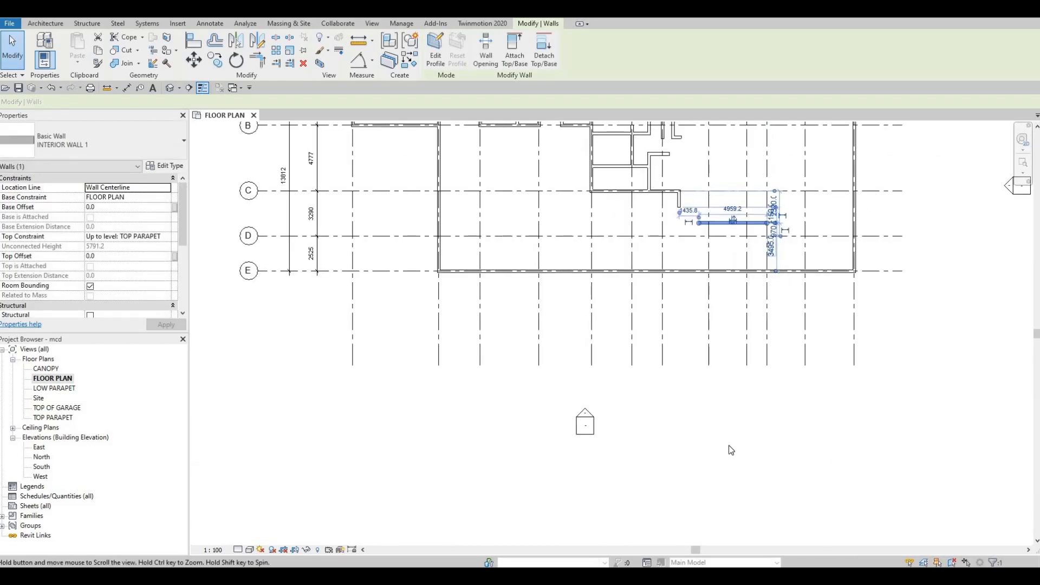
scroll(731, 450, down, 2)
key(Escape)
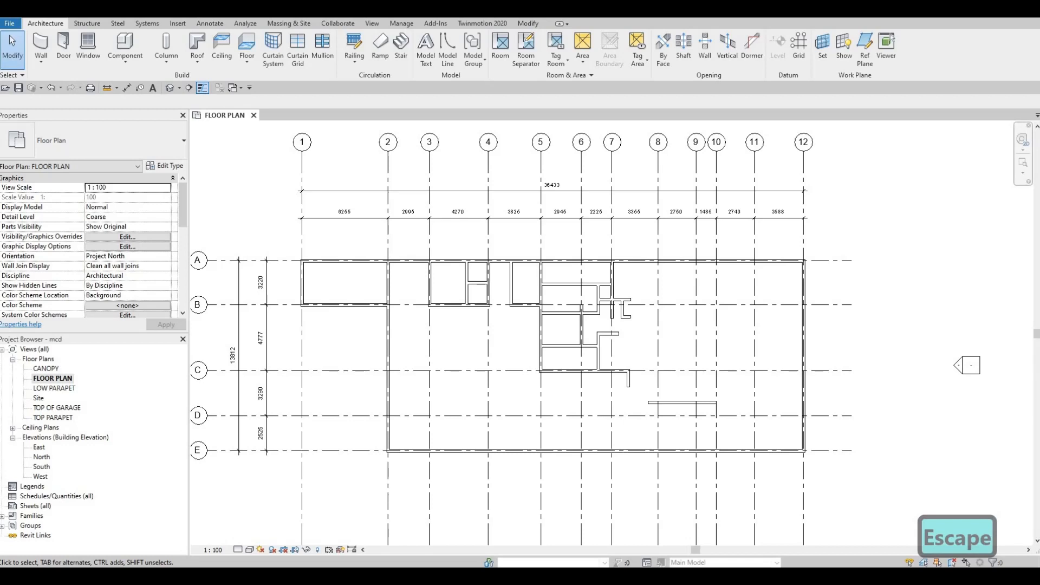
key(Escape)
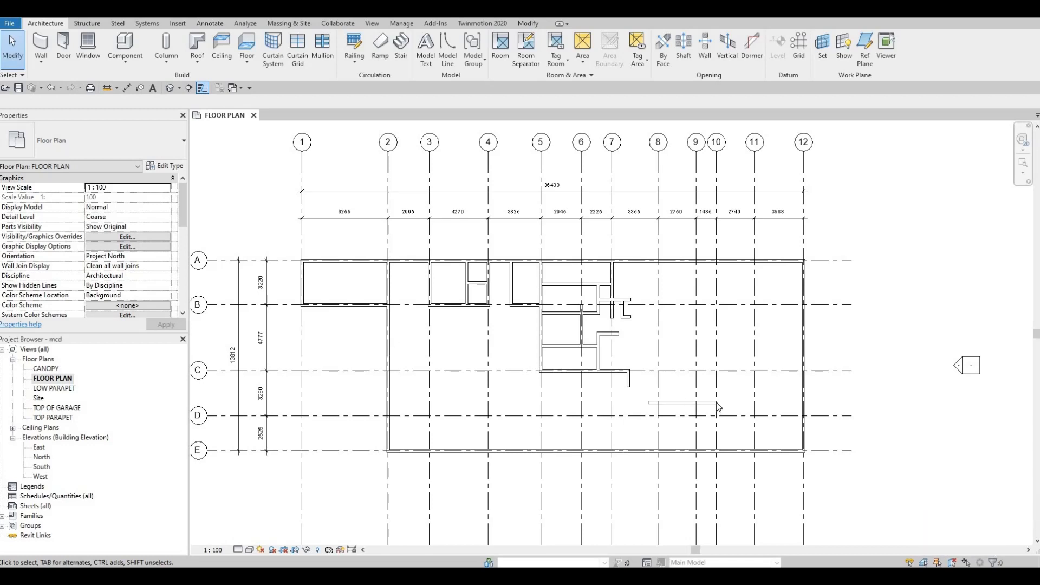
Step: Create a similar interior wall along grid 10, running from its intersection with grid C down to grid D
scroll(718, 408, up, 2)
click(698, 403)
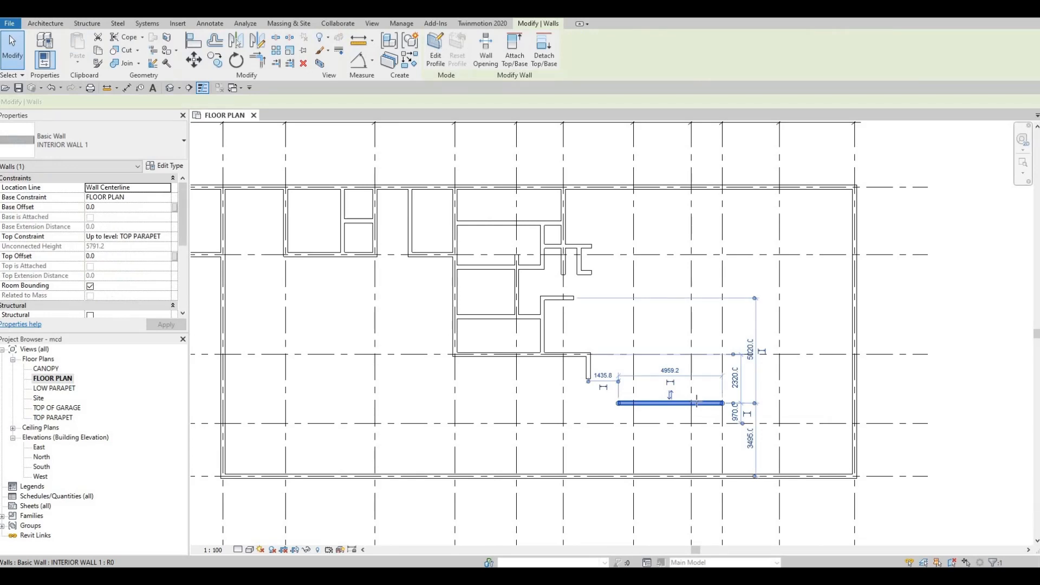
key(c)
key(s)
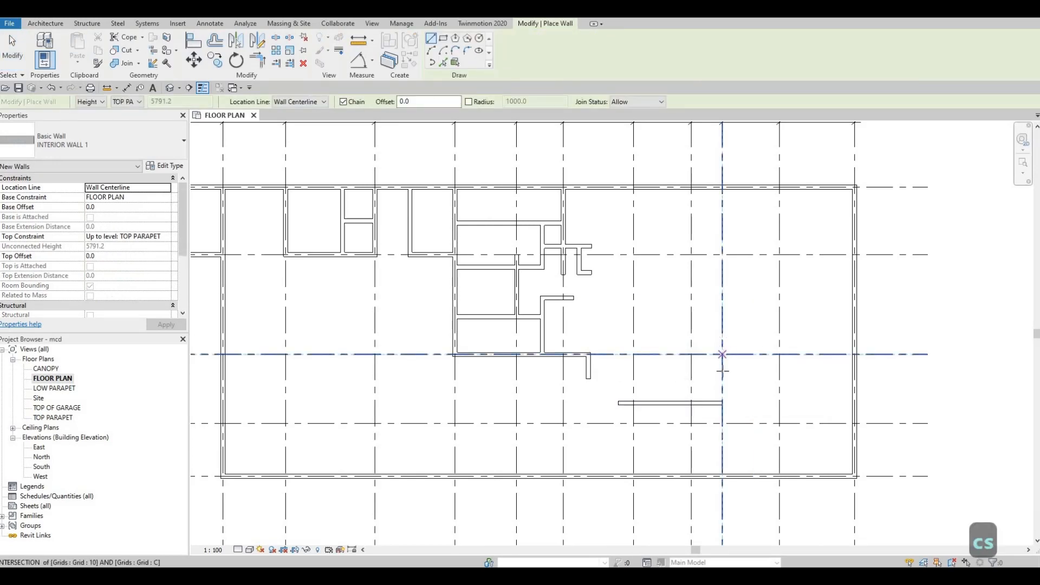
click(722, 371)
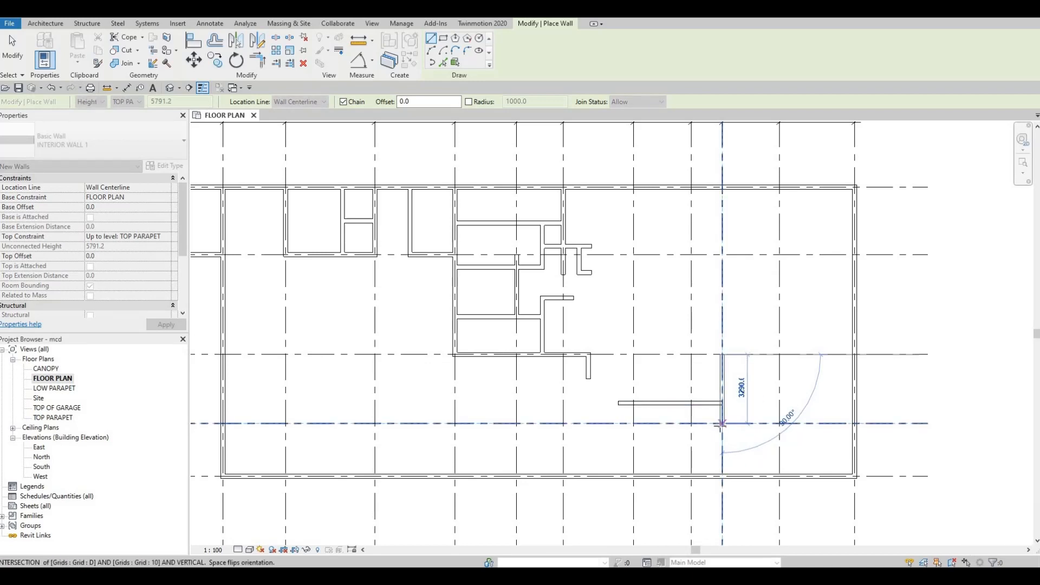
click(720, 424)
Step: Continue the wall chain along grid D from grid 10 east to the exterior wall at grid 12
scroll(768, 410, down, 3)
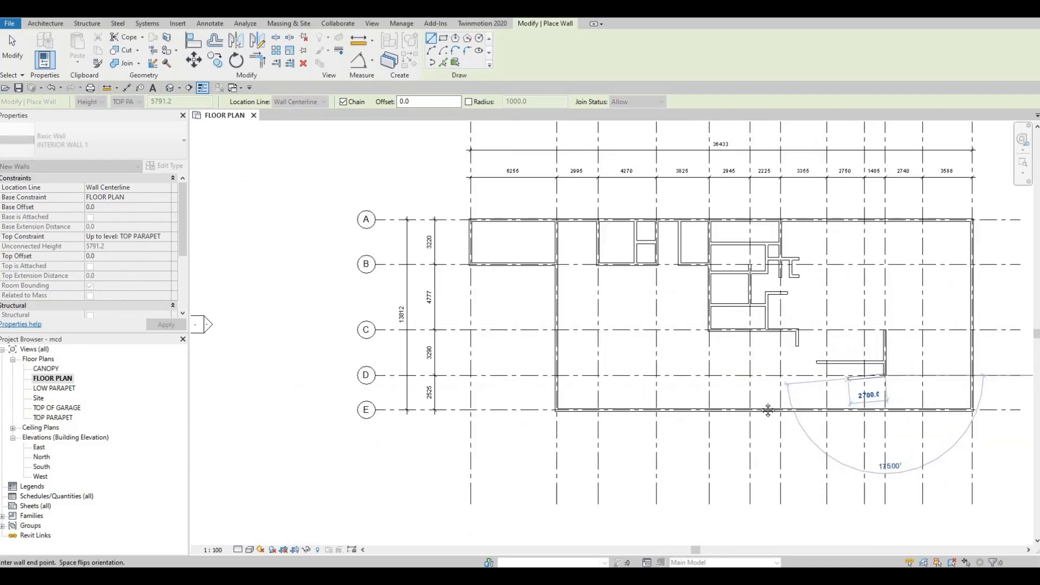
middle_drag(823, 401, 738, 414)
scroll(812, 390, up, 1)
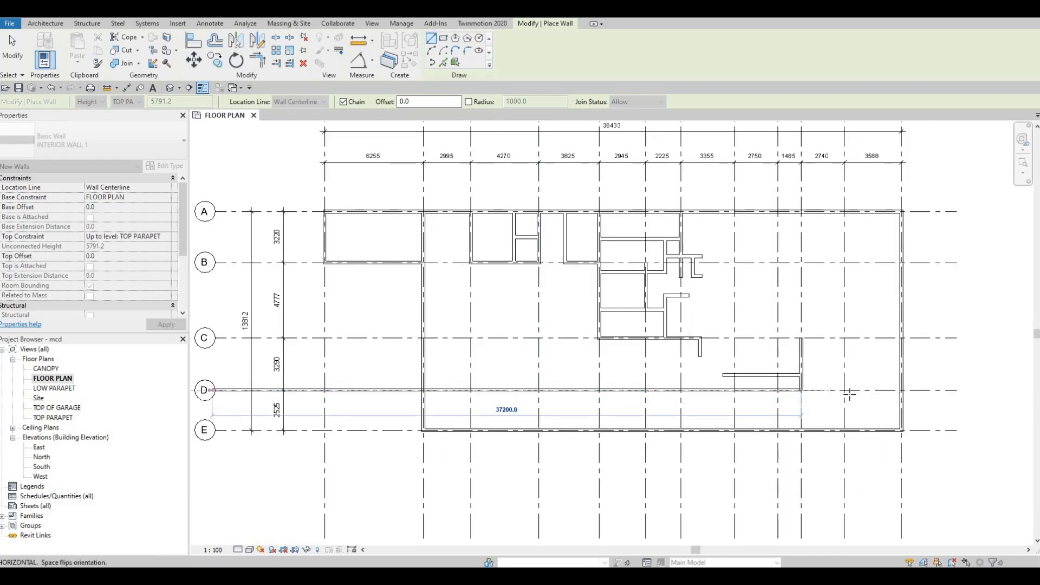
scroll(901, 392, up, 2)
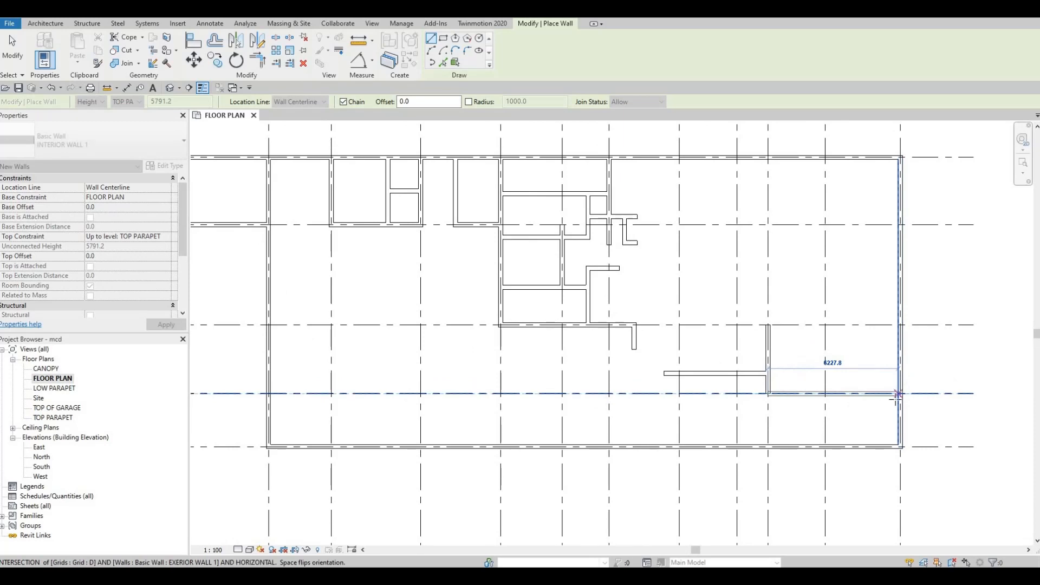
click(896, 394)
key(Escape)
key(Escape)
key(Escape)
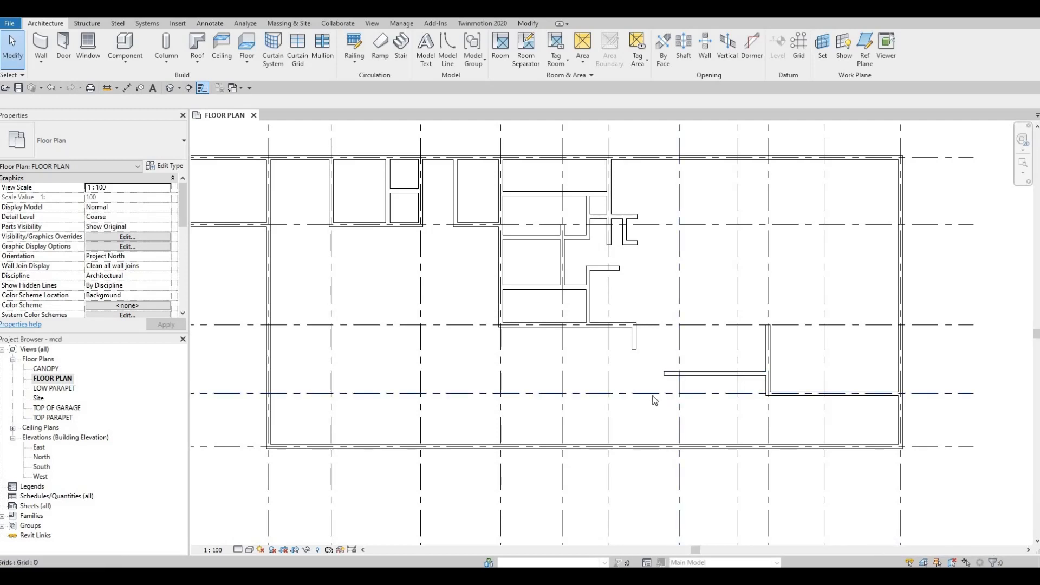
Step: Examine the interior walls around grids C and D and the southern and eastern exterior walls
middle_drag(691, 346, 762, 295)
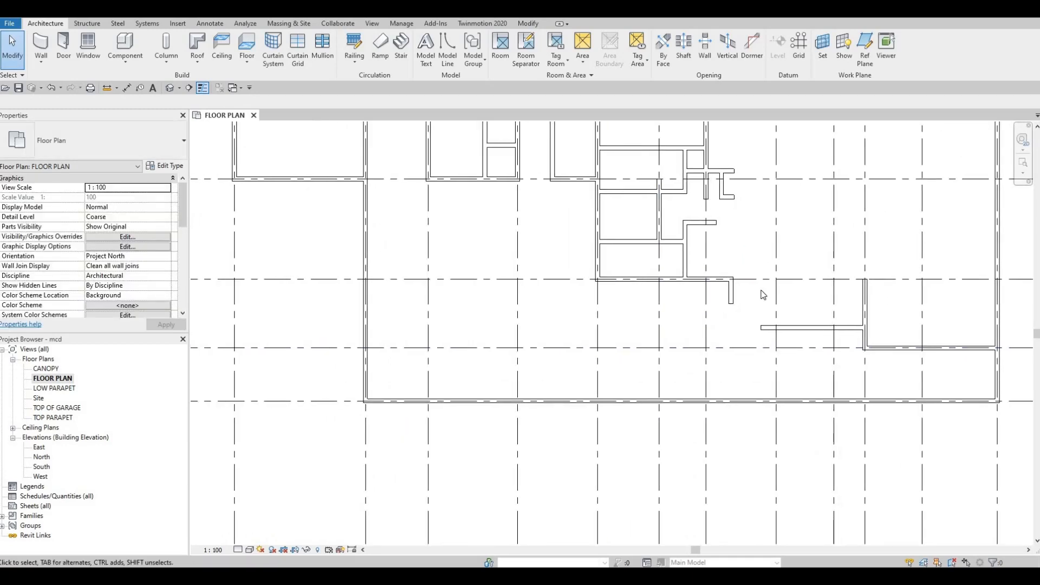
scroll(750, 297, up, 2)
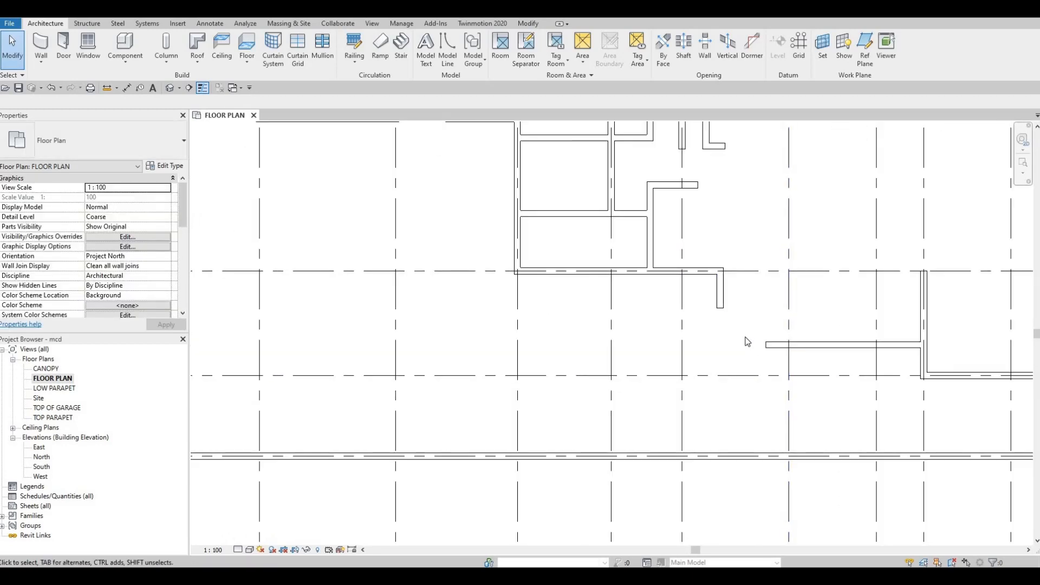
middle_drag(740, 344, 692, 349)
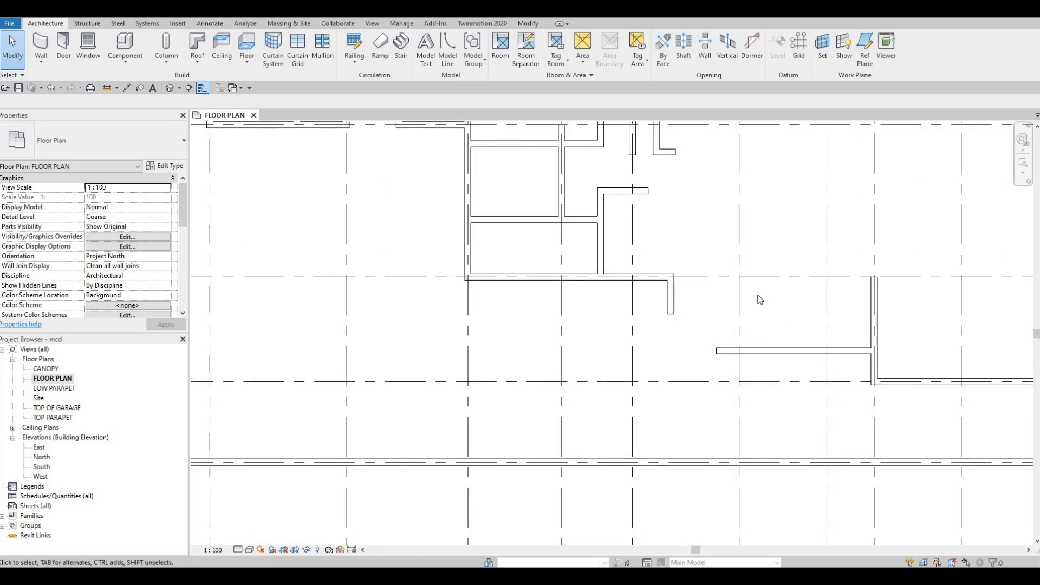
middle_drag(878, 396, 892, 371)
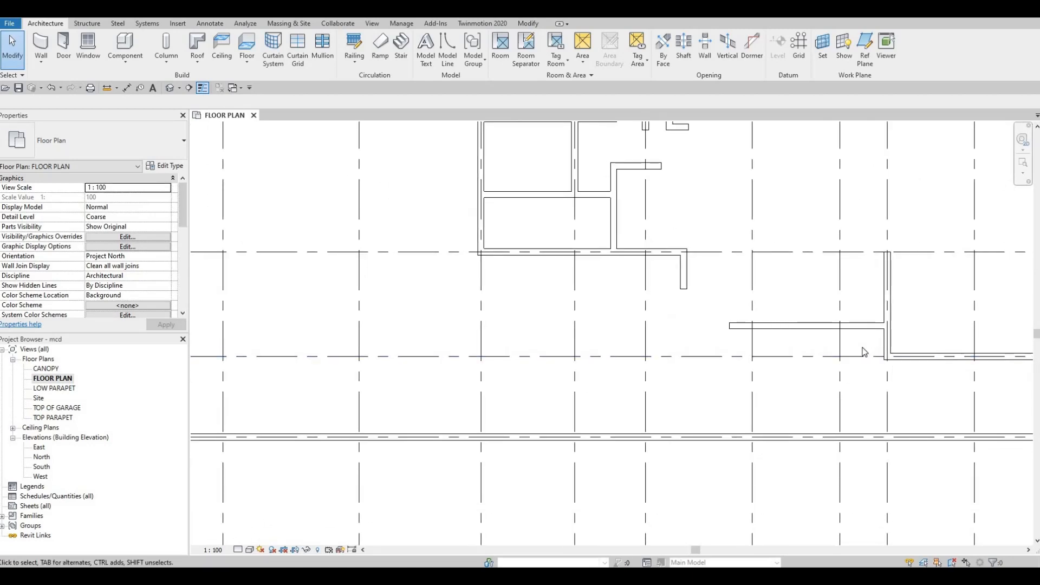
middle_drag(766, 377, 829, 288)
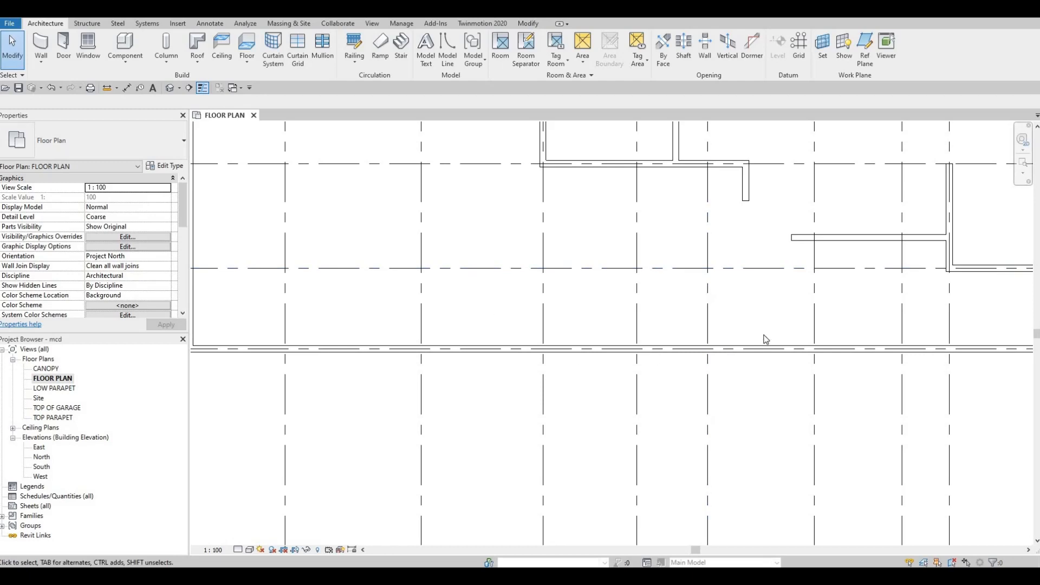
middle_drag(727, 301, 639, 275)
middle_drag(926, 305, 436, 247)
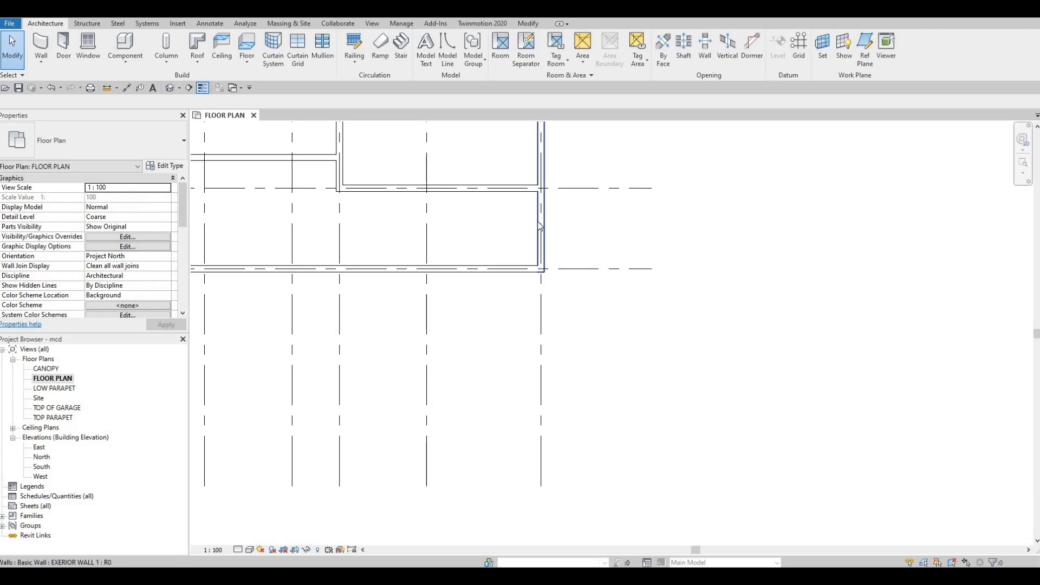
middle_drag(599, 203, 776, 216)
scroll(779, 219, down, 1)
middle_drag(620, 190, 844, 201)
scroll(843, 201, down, 1)
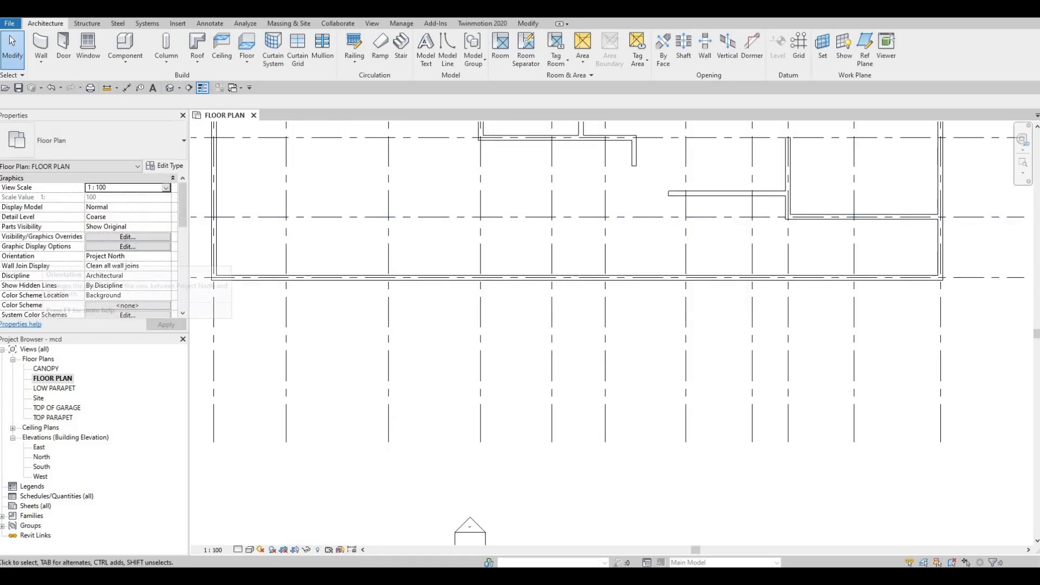
middle_drag(546, 249, 521, 381)
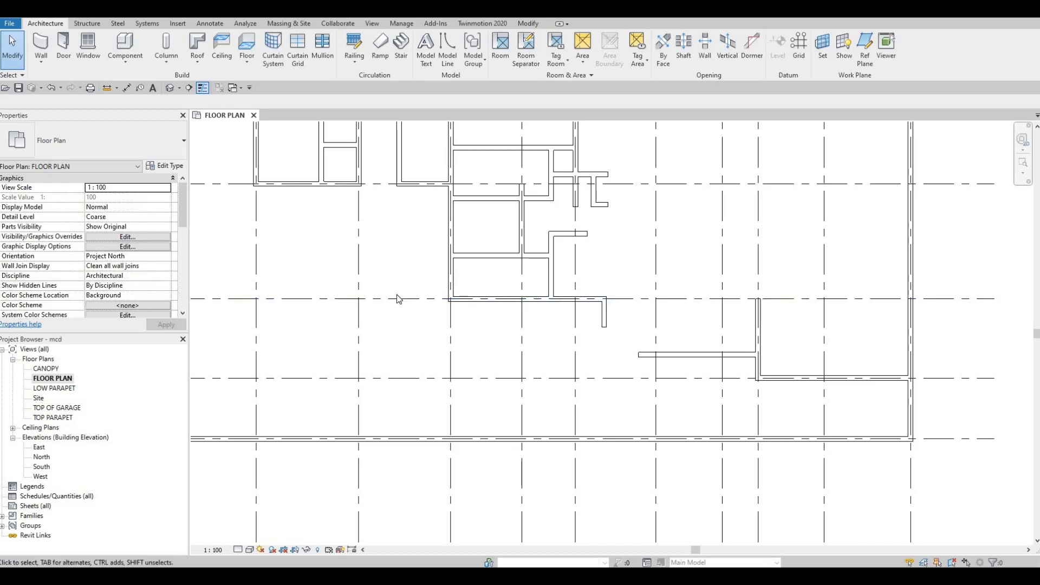
Step: Stretch the west end of the interior wall on grid C past grid 5, and bring it back to grid 5
click(463, 299)
drag(417, 300, 390, 299)
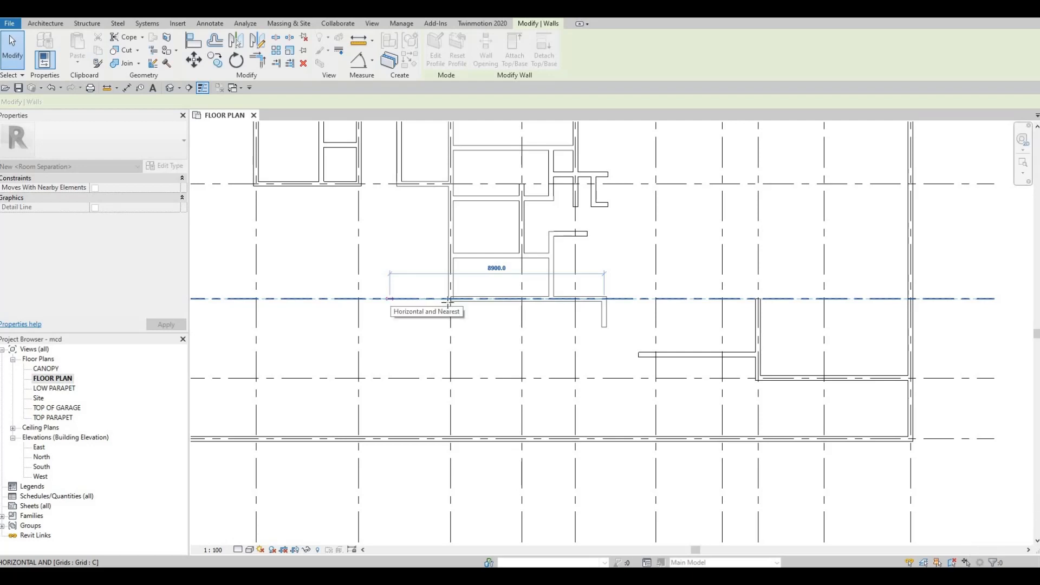
drag(448, 302, 449, 299)
scroll(515, 298, up, 1)
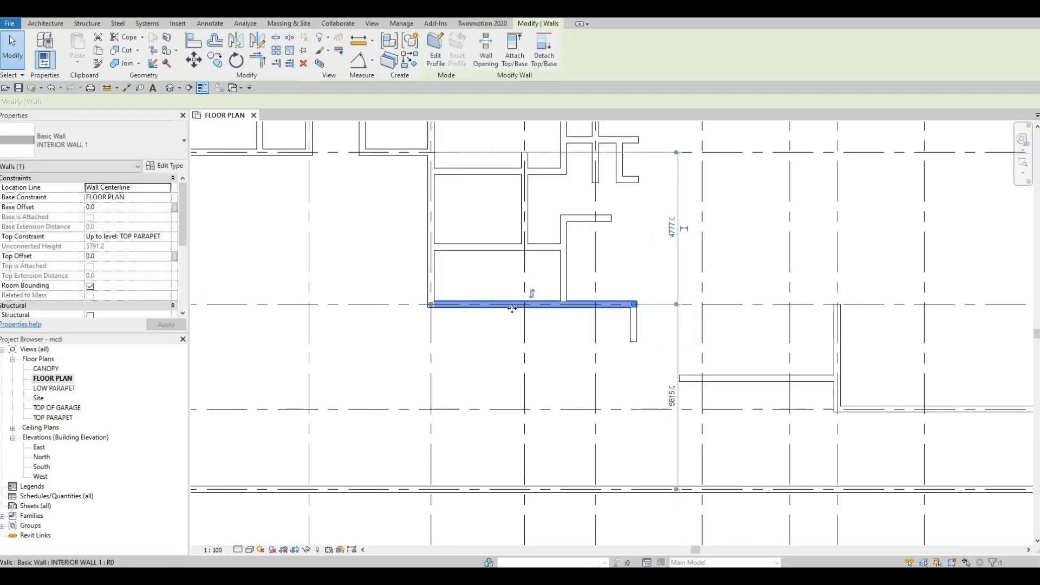
key(Escape)
key(Escape)
Step: Create a similar interior wall along grid C, running 2240 mm west from its intersection with grid 5
click(439, 304)
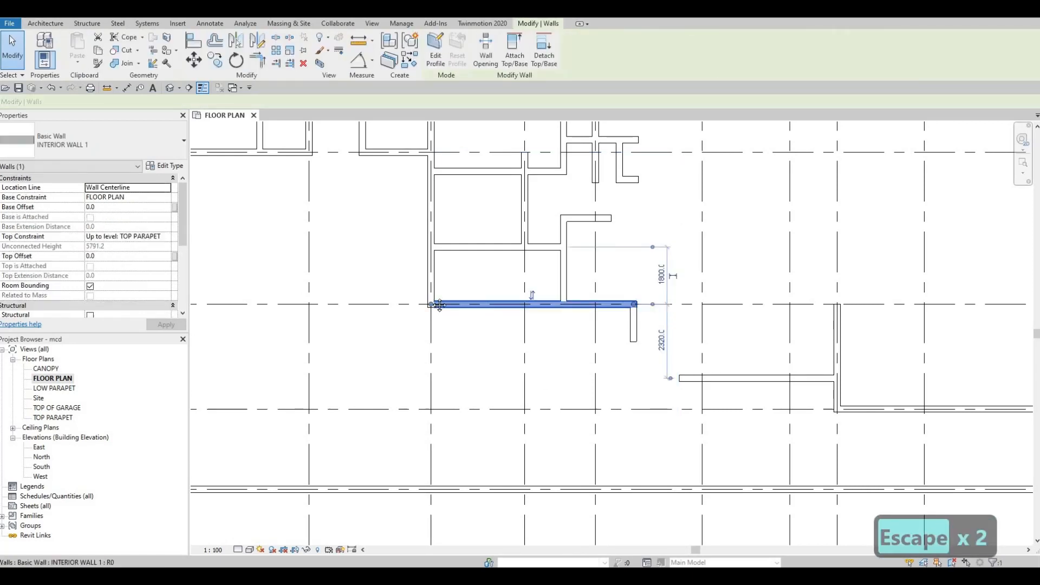
scroll(438, 304, down, 2)
scroll(521, 334, up, 2)
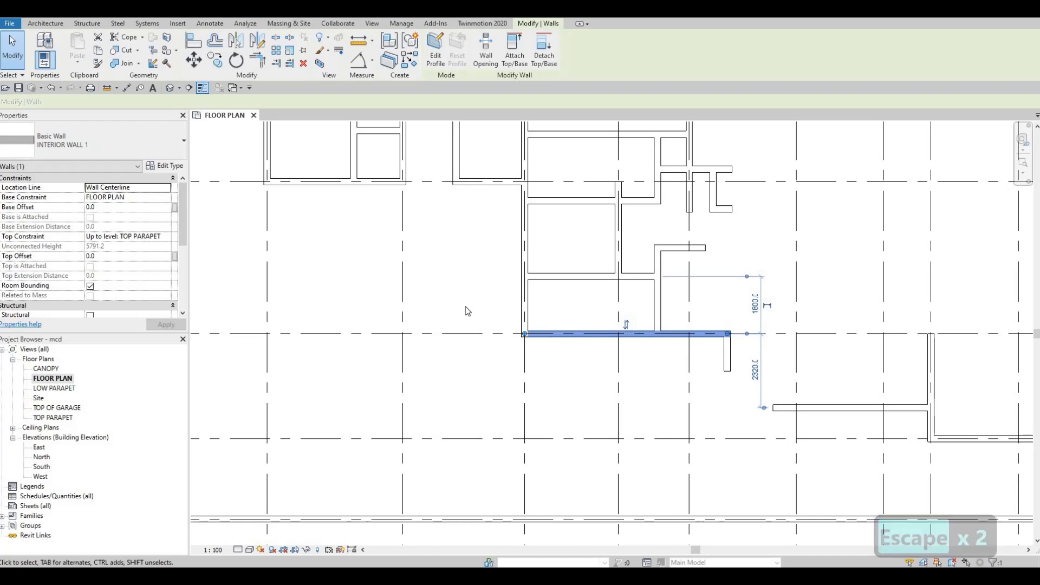
key(c)
key(s)
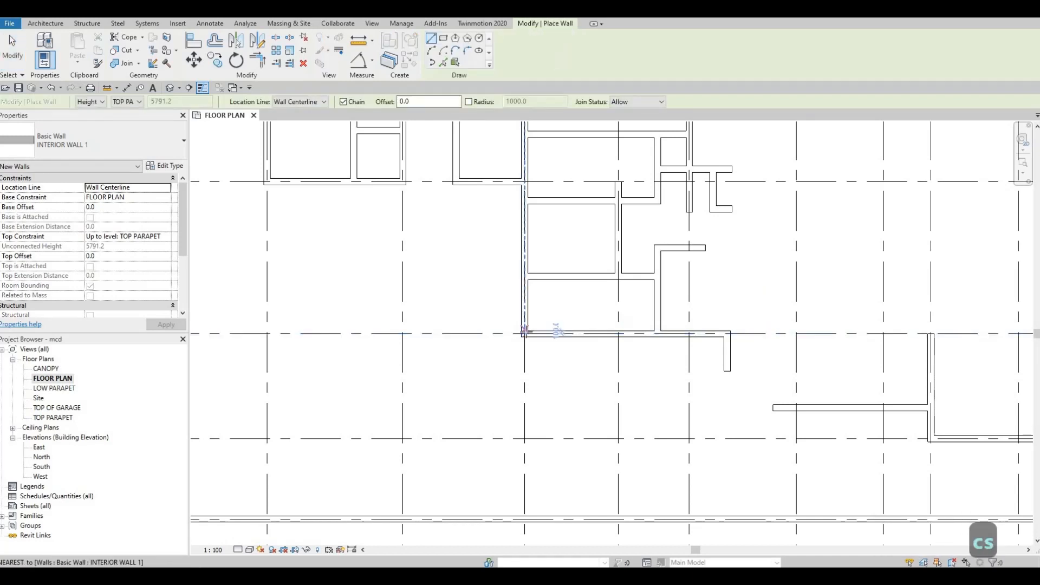
click(524, 334)
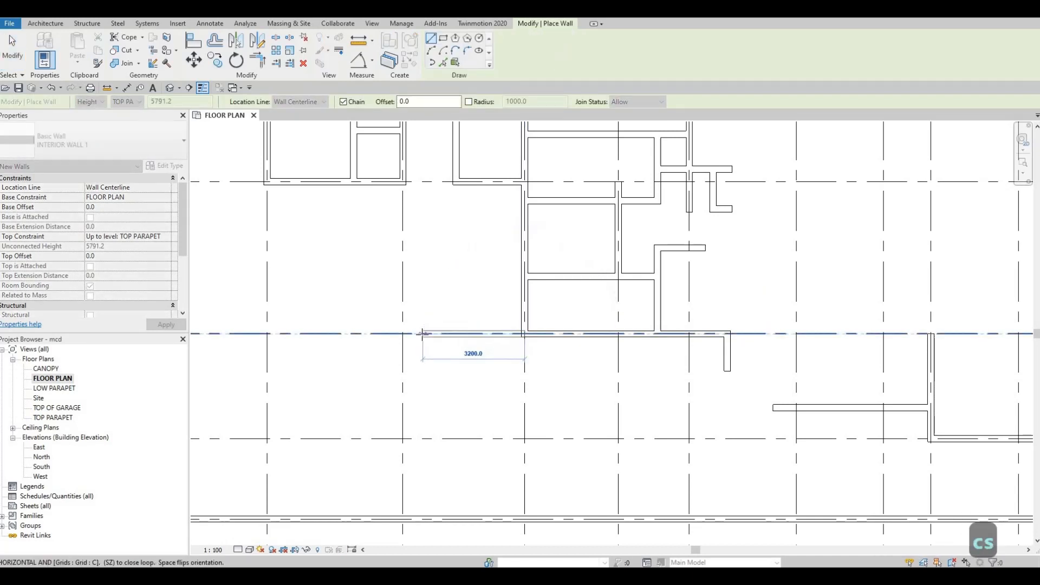
text(2)
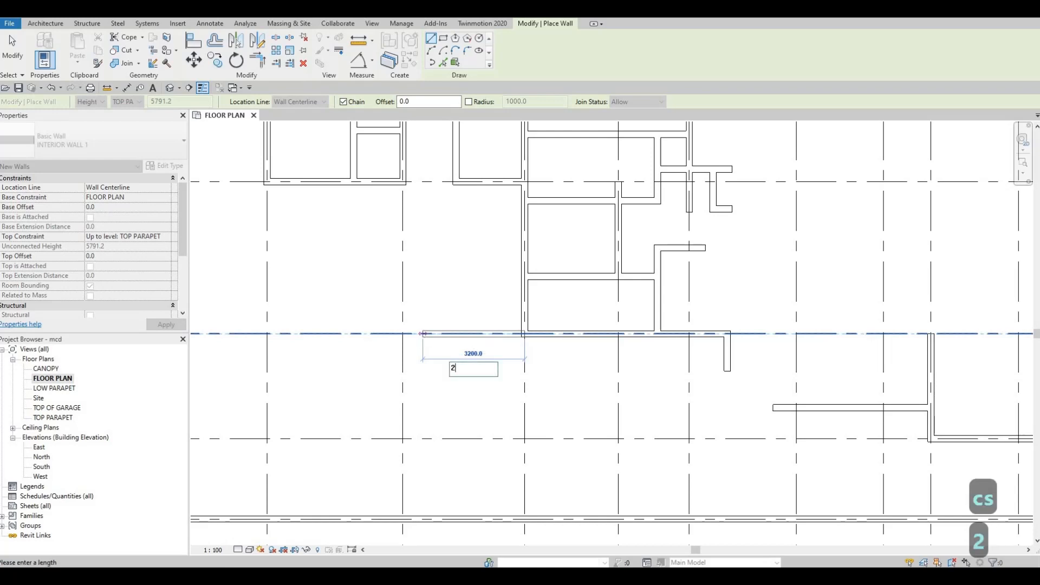
text(240)
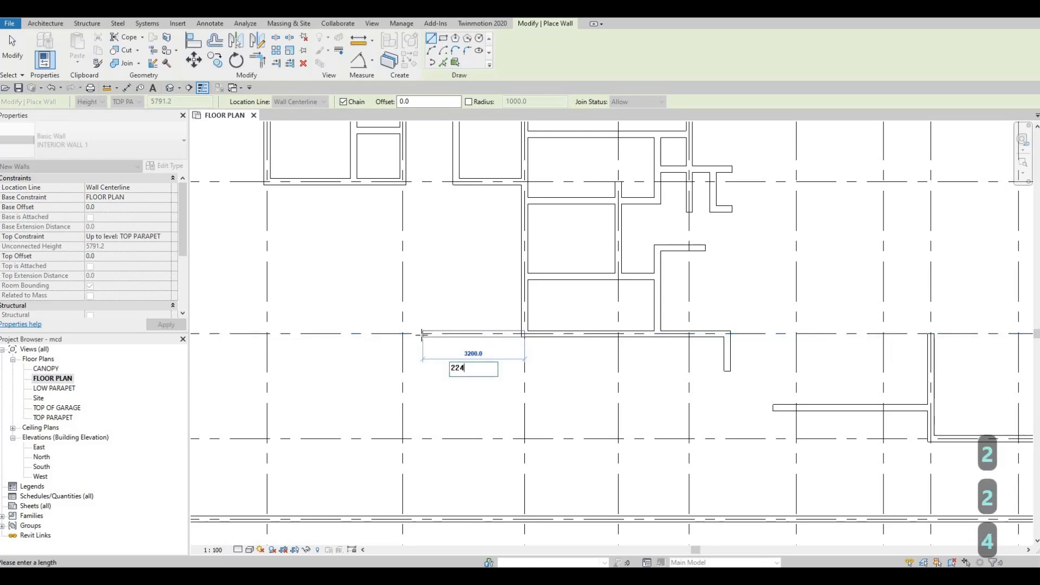
key(Return)
key(Escape)
key(Escape)
key(Escape)
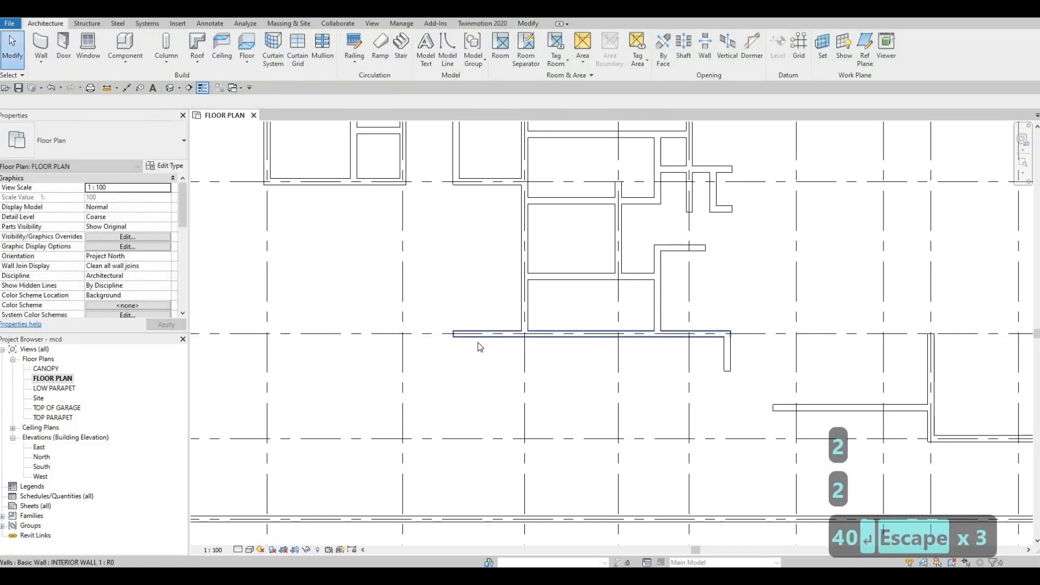
Step: Draw an interior wall along grid D from the exterior wall on grid 2 east to grid 4
middle_drag(488, 364, 493, 358)
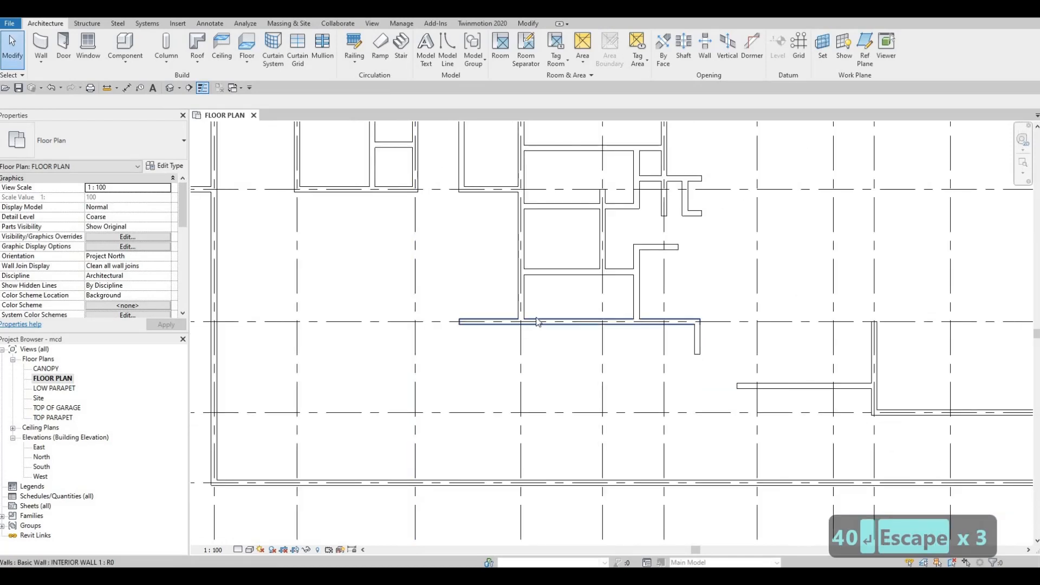
scroll(535, 309, down, 1)
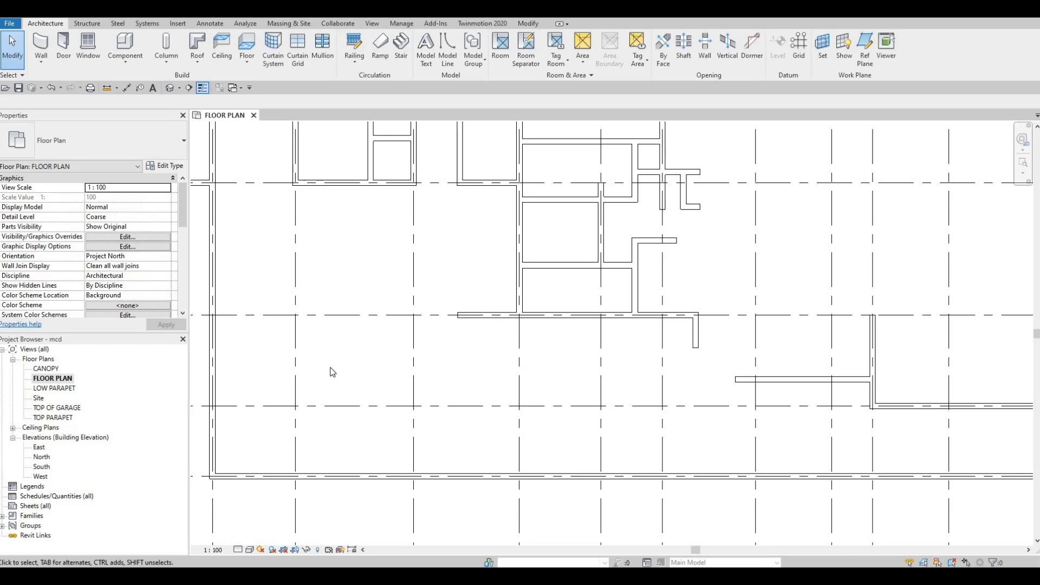
middle_drag(333, 372, 336, 372)
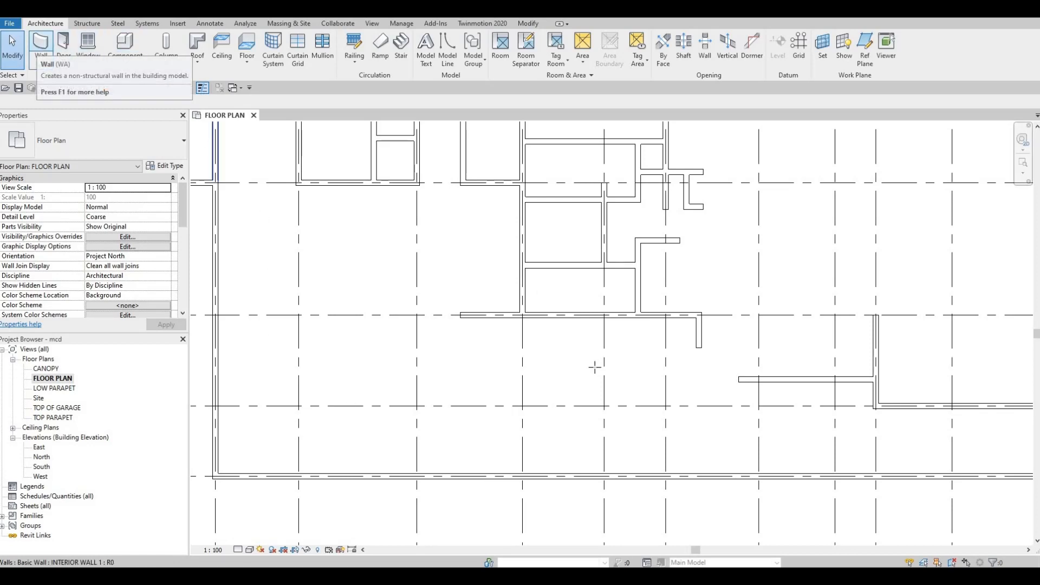
key(w)
key(a)
middle_drag(411, 380, 485, 343)
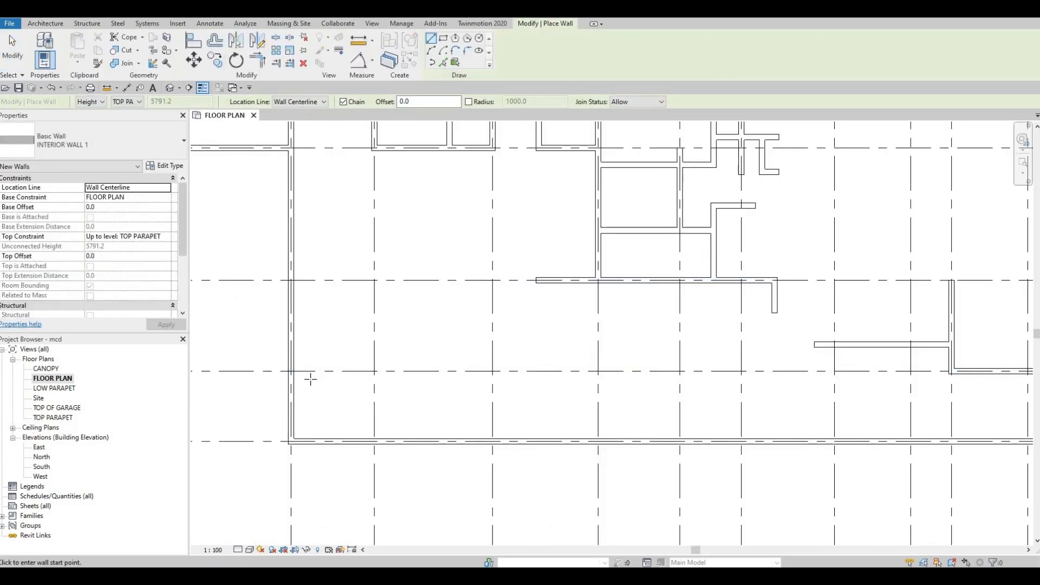
scroll(530, 378, down, 3)
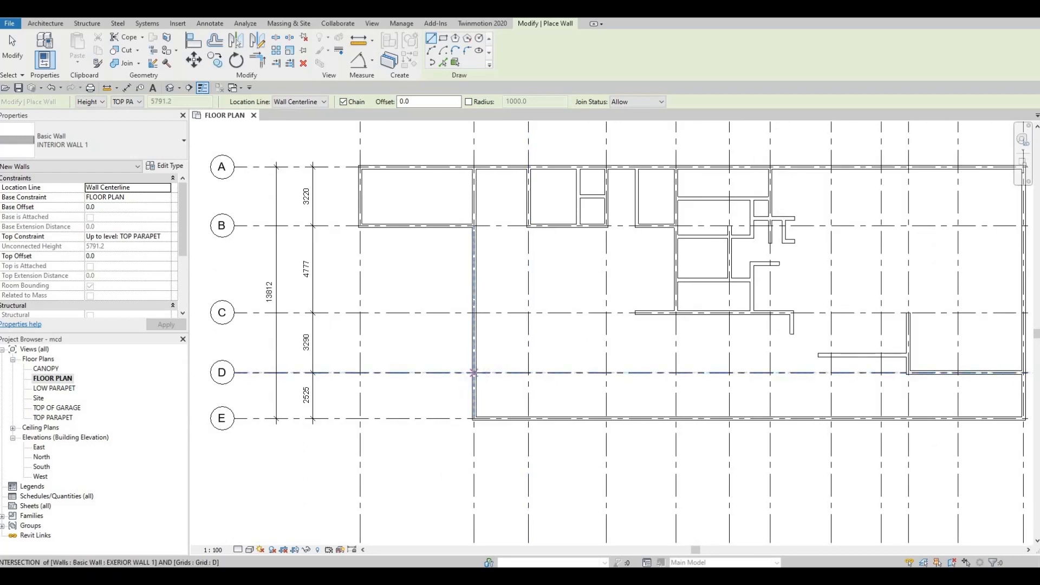
click(472, 372)
scroll(473, 372, down, 2)
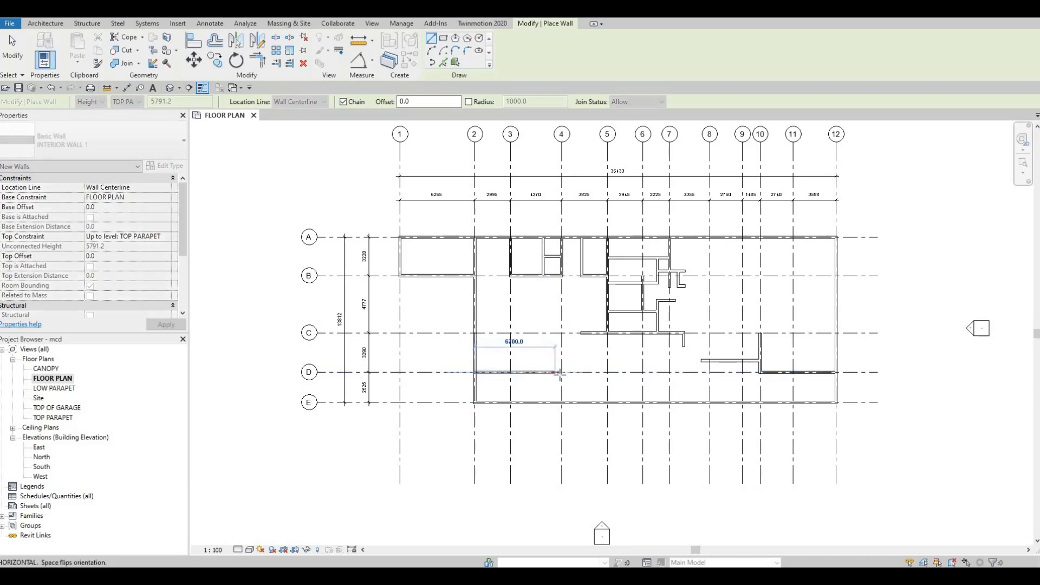
click(561, 372)
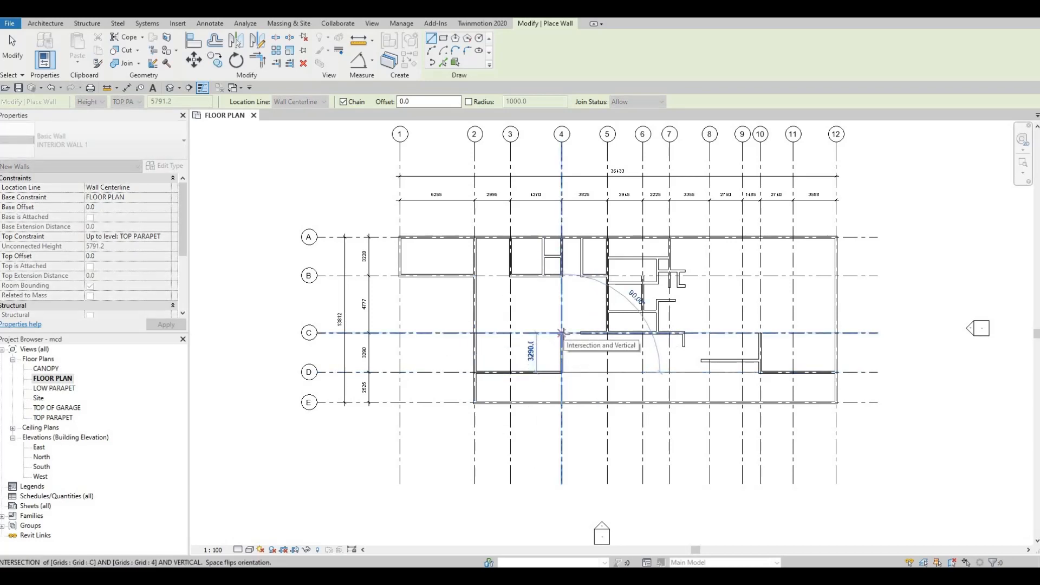
Step: Continue the wall chain up grid 4 to grid C and back west along grid C to grid 2
click(561, 333)
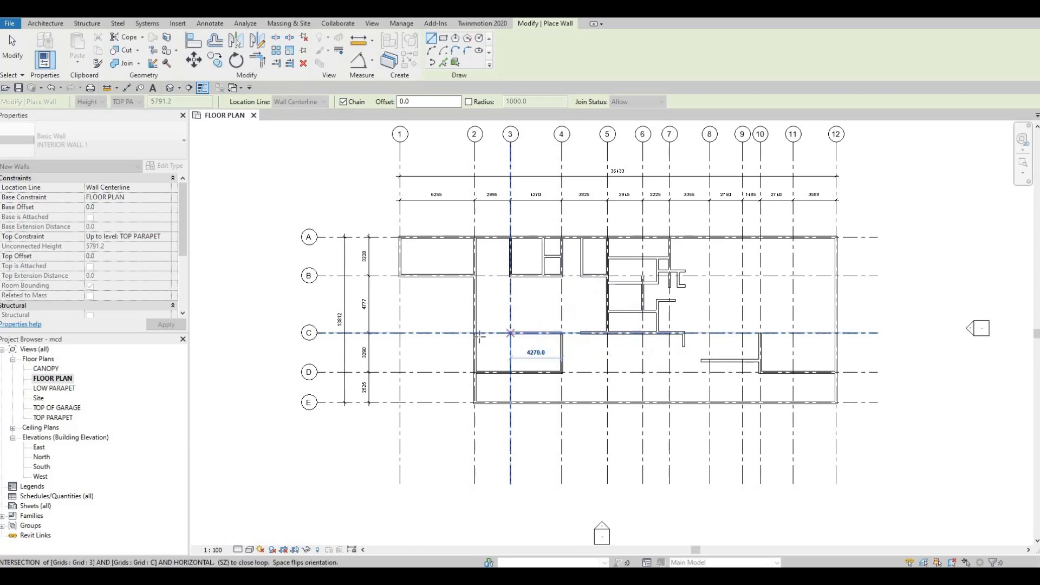
click(474, 332)
key(Escape)
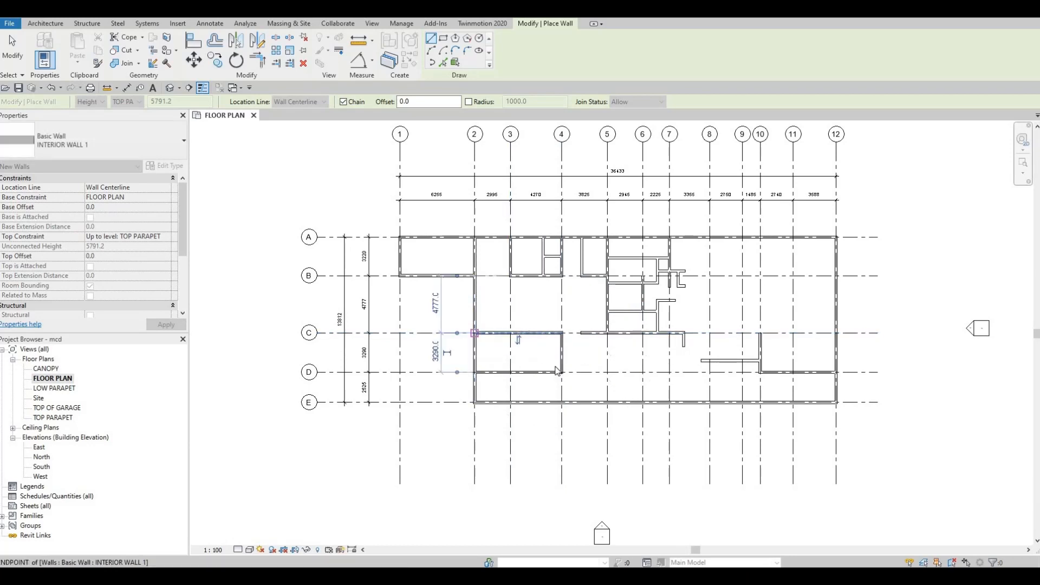
key(Escape)
key(Escape)
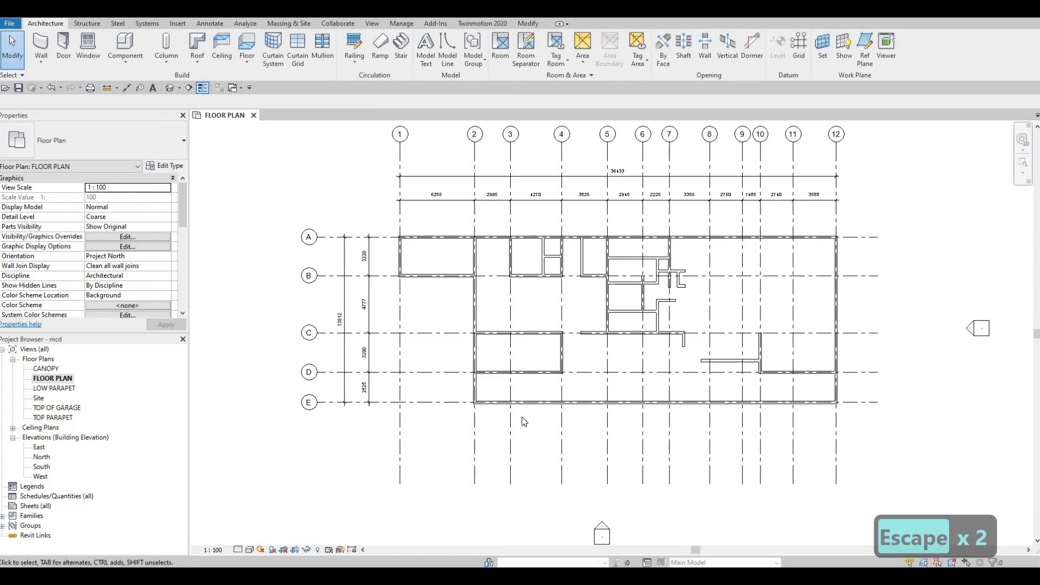
Step: Create a similar interior wall between grids 3 and 4, running from the grid D wall down to the exterior wall on grid E
scroll(546, 372, up, 5)
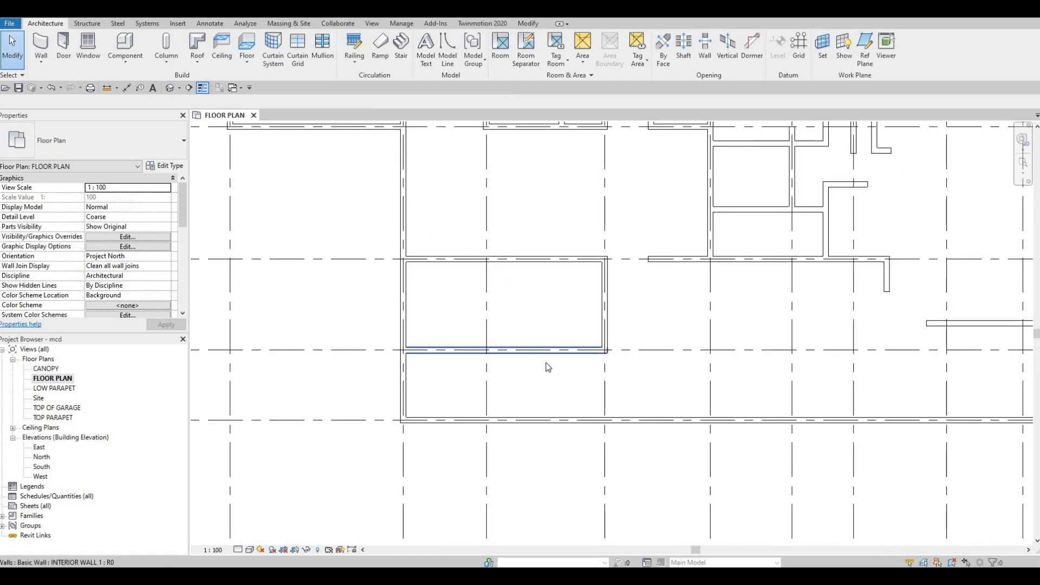
click(547, 355)
key(c)
key(s)
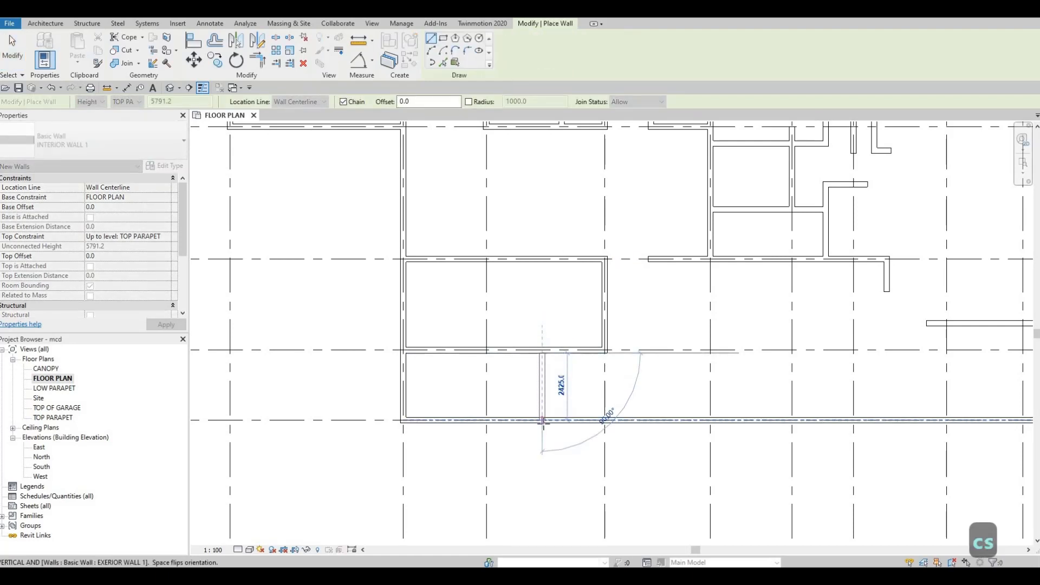
click(543, 420)
key(Escape)
key(Escape)
key(Escape)
Step: Set the distance from grid 2 to the short wall between grids D and E to 5180 mm
click(532, 420)
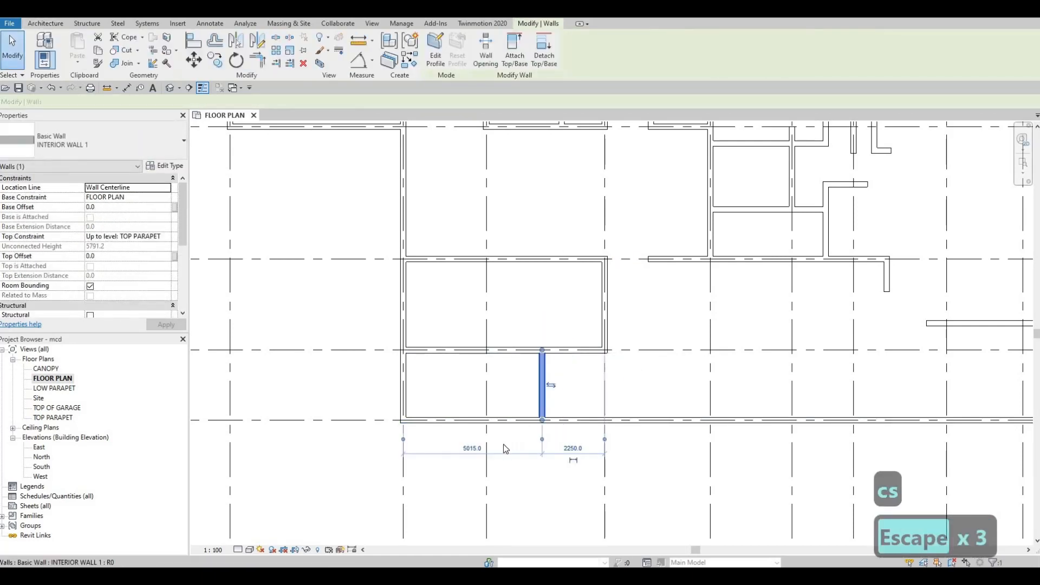
click(471, 449)
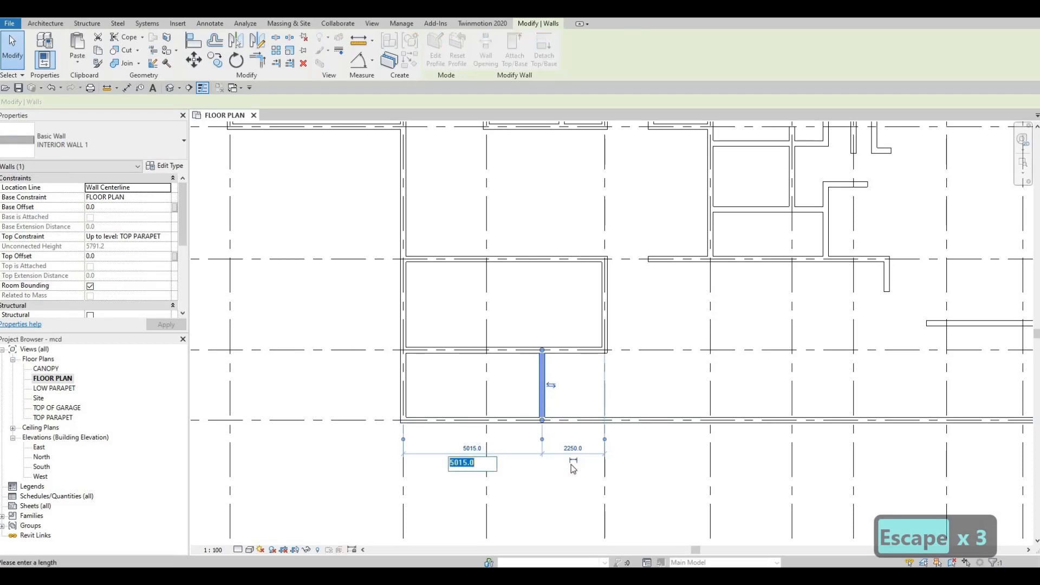
text(5)
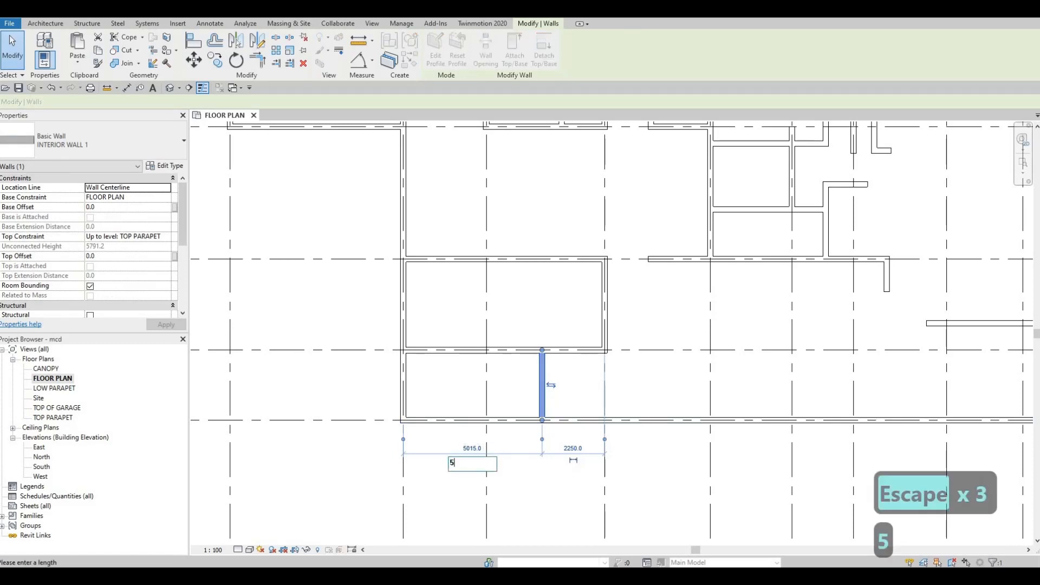
text(180)
key(Return)
key(Escape)
key(Escape)
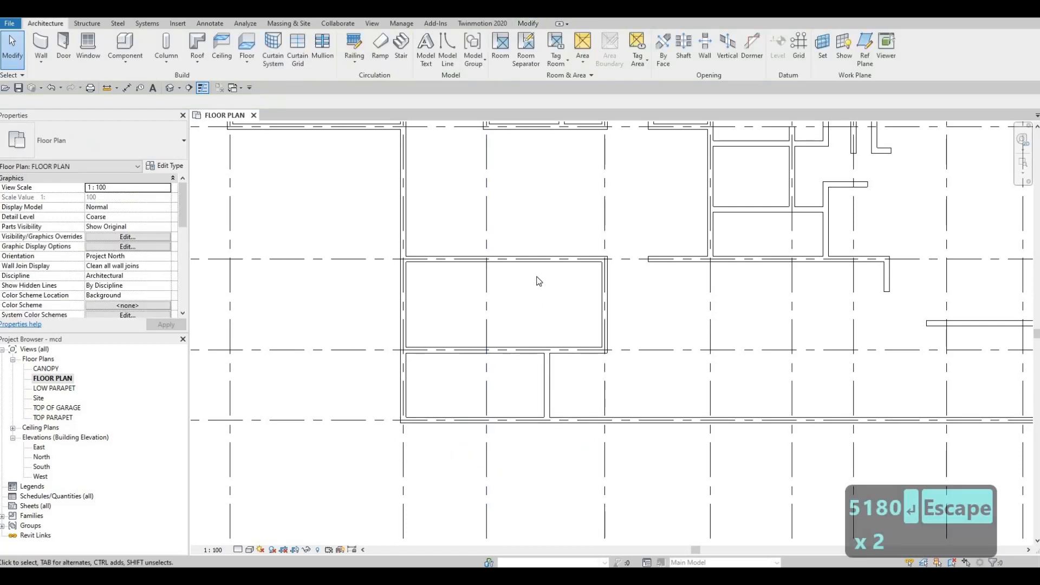
middle_drag(543, 394, 544, 457)
scroll(572, 328, down, 1)
middle_drag(569, 329, 565, 403)
middle_drag(530, 340, 529, 334)
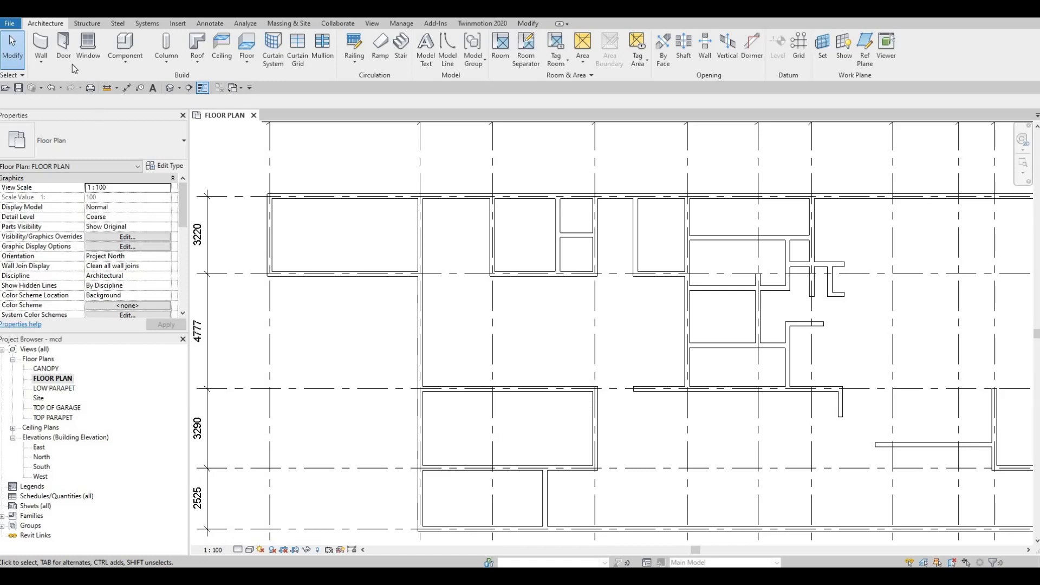
click(46, 48)
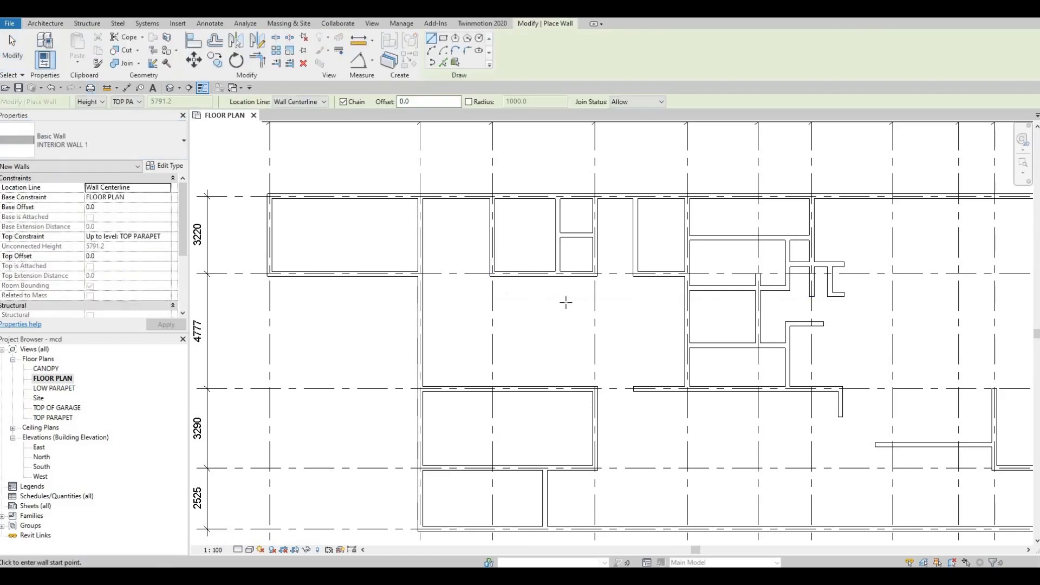
click(594, 298)
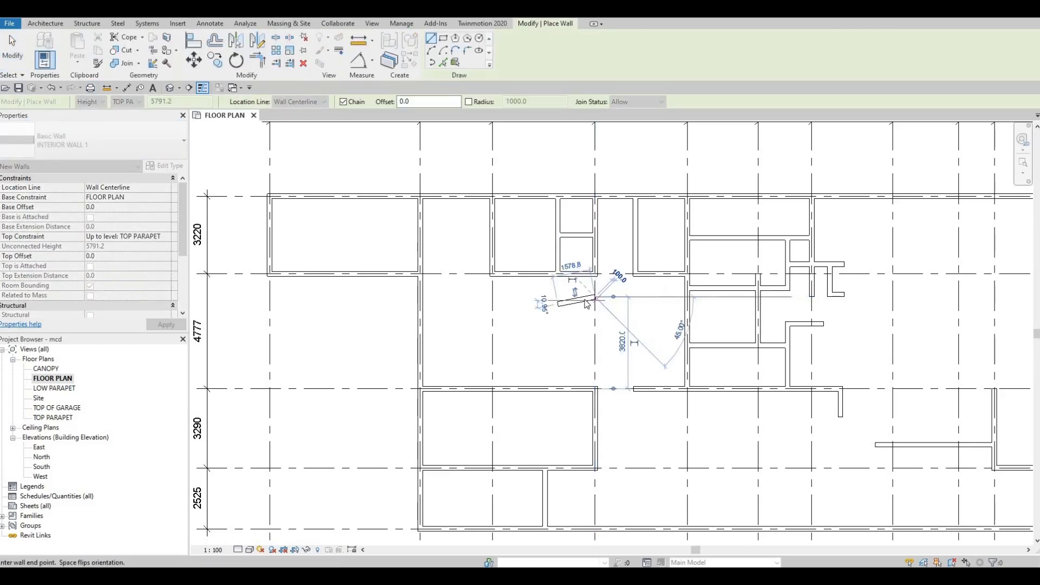
key(Escape)
key(Escape)
key(Escape)
key(Delete)
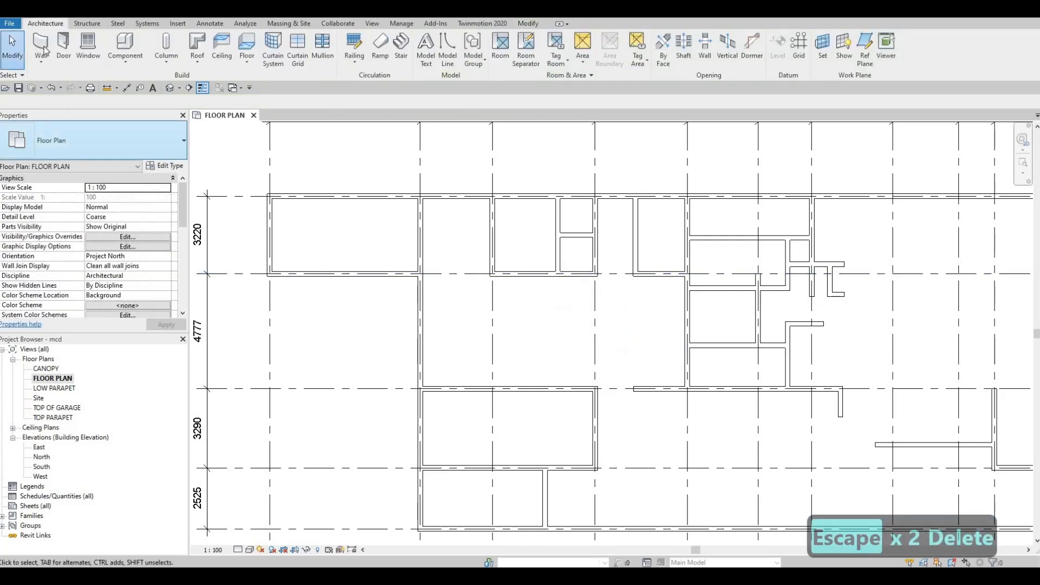
Step: Draw a horizontal interior wall about 1550 mm long between grids B and C, ending on grid 4
key(w)
key(a)
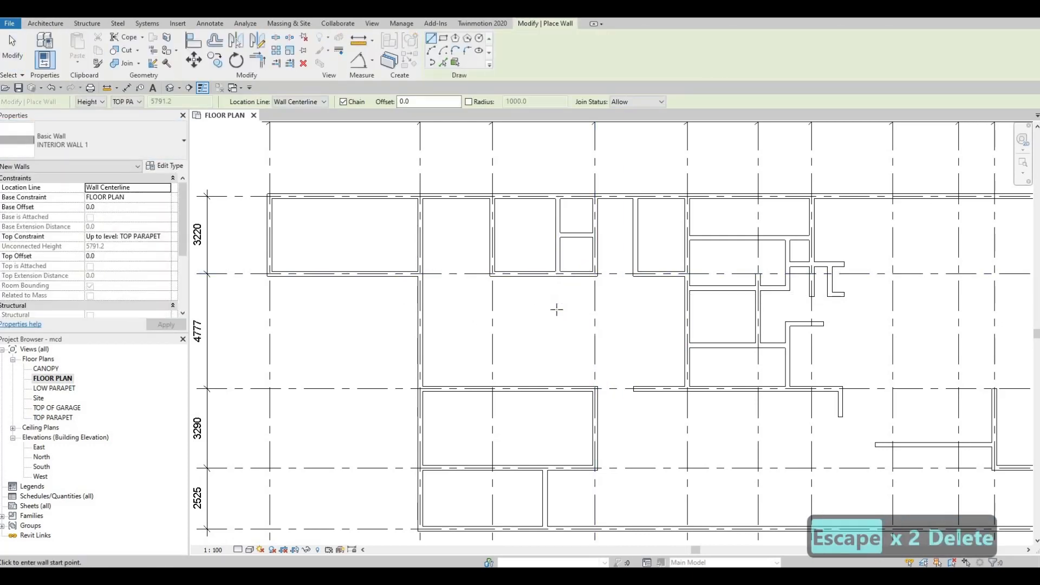
click(591, 309)
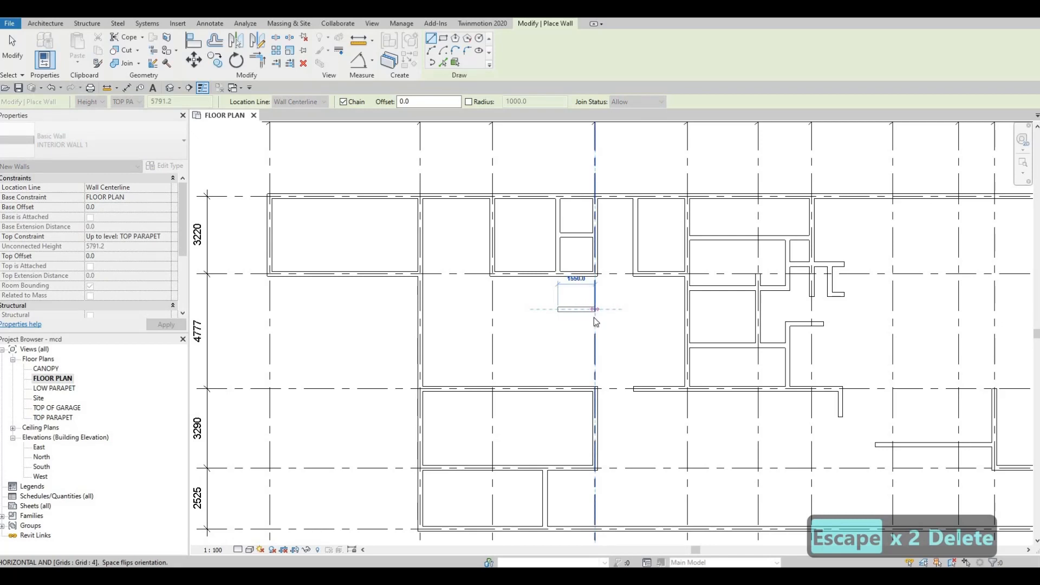
key(Escape)
key(Escape)
key(Escape)
Step: Set the distance from grid B to the short horizontal wall ending on grid 4 to 1460 mm
scroll(580, 311, up, 2)
click(576, 309)
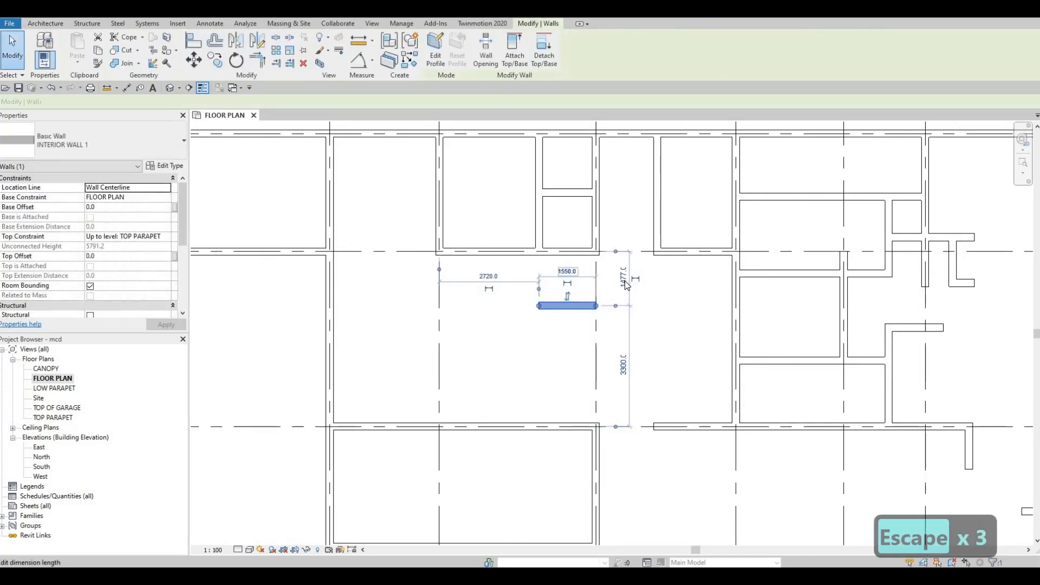
click(623, 277)
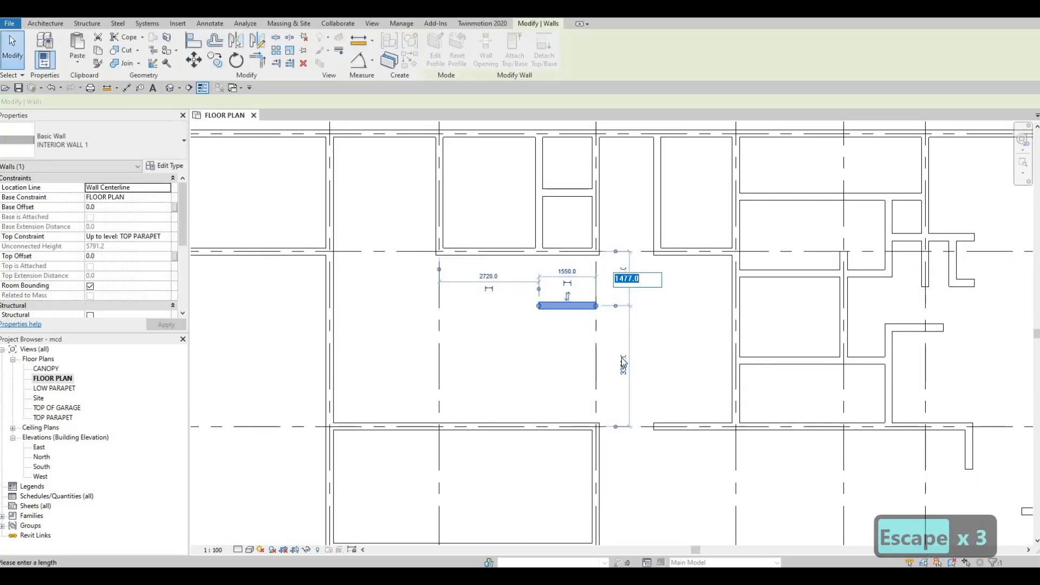
text(14)
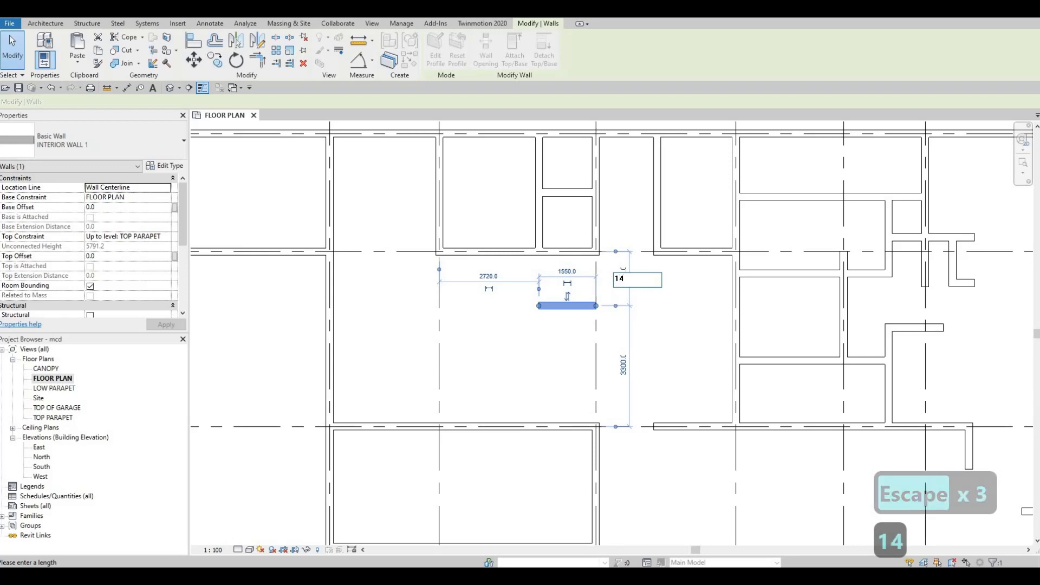
text(60)
key(Return)
key(Escape)
key(Escape)
key(Escape)
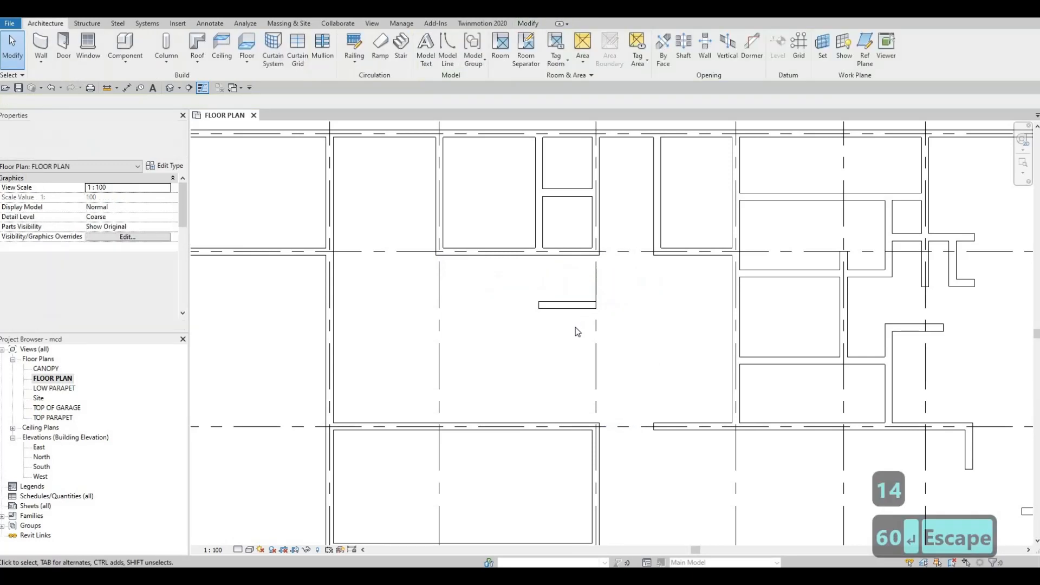
Step: Stretch the north end of the interior wall on grid 4 from grid C up to the short horizontal wall
click(595, 426)
drag(595, 428, 598, 330)
key(Escape)
scroll(587, 345, down, 1)
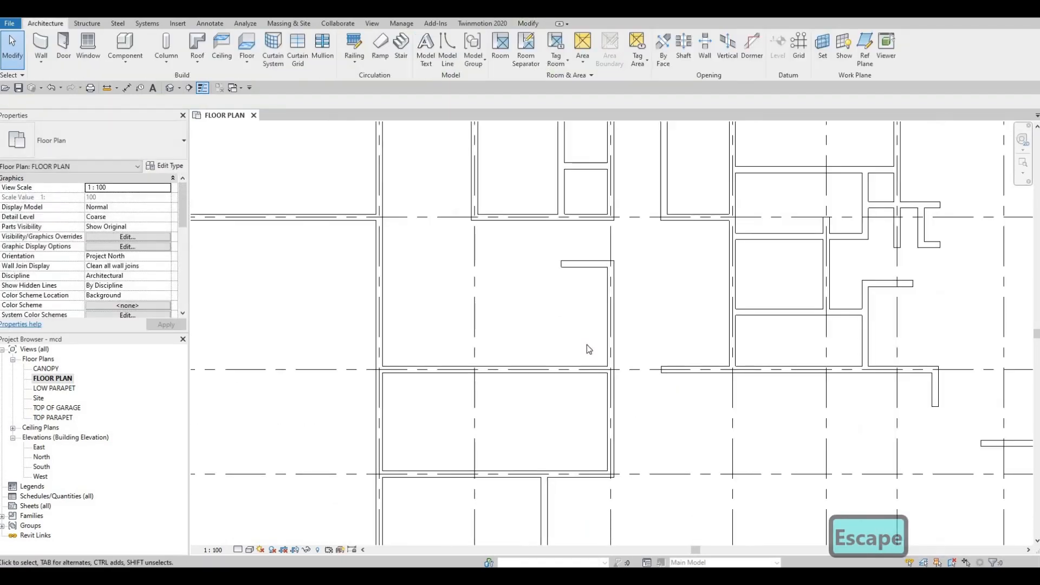
scroll(661, 404, left, 2)
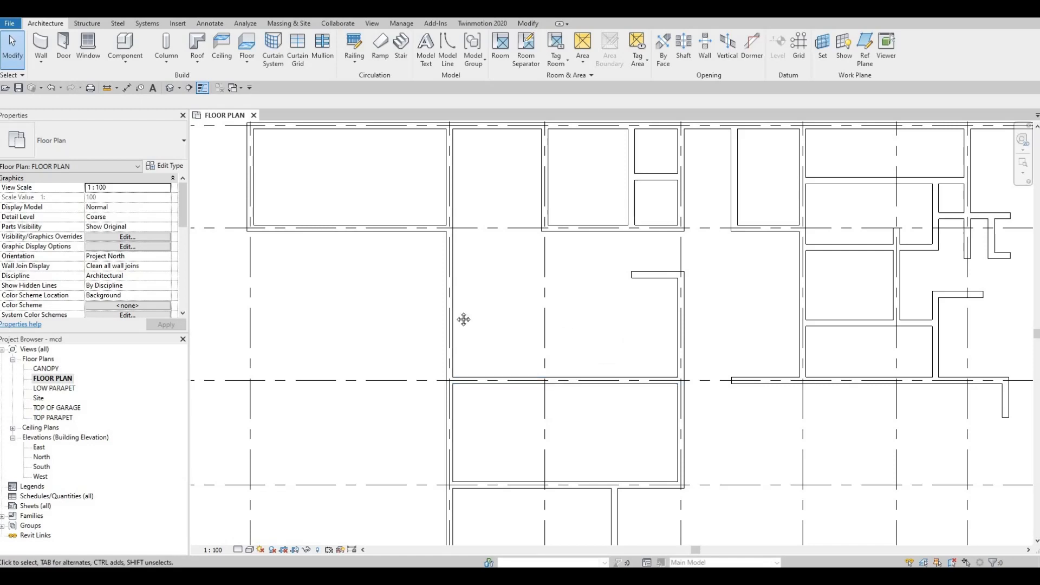
Step: Review the interior wall layout across the whole floor plan, from the rooms between grids B and C to the full grid extents
scroll(464, 318, right, 1)
scroll(461, 294, down, 1)
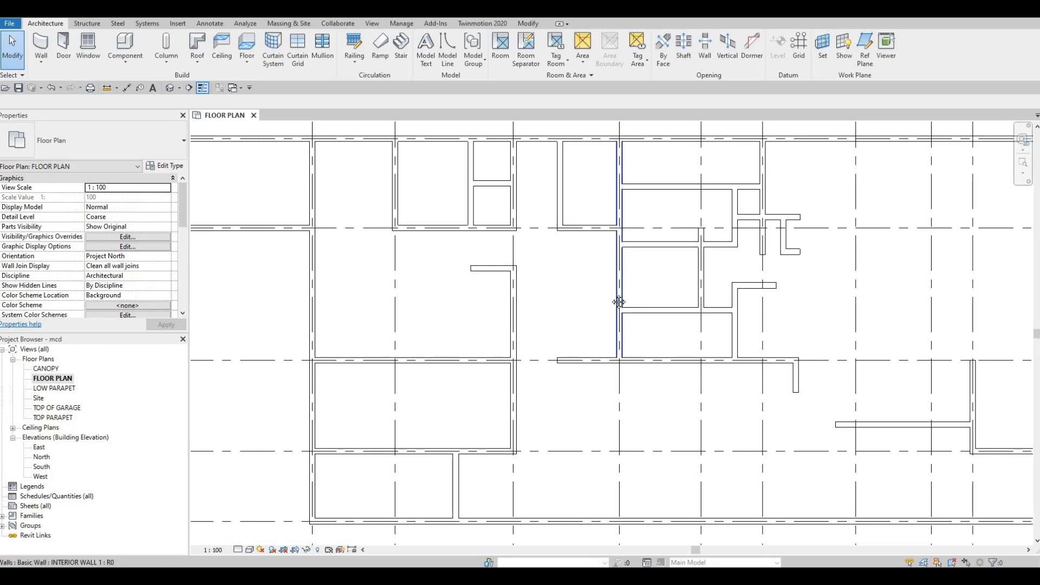
middle_drag(569, 301, 567, 322)
middle_drag(623, 291, 673, 250)
scroll(673, 250, down, 1)
scroll(617, 260, down, 3)
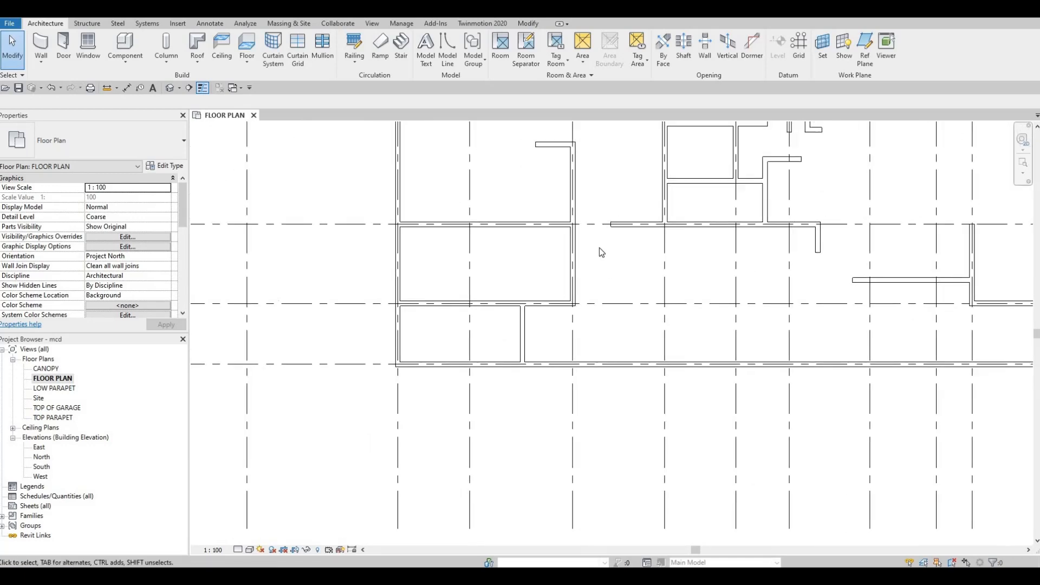
middle_drag(418, 261, 428, 278)
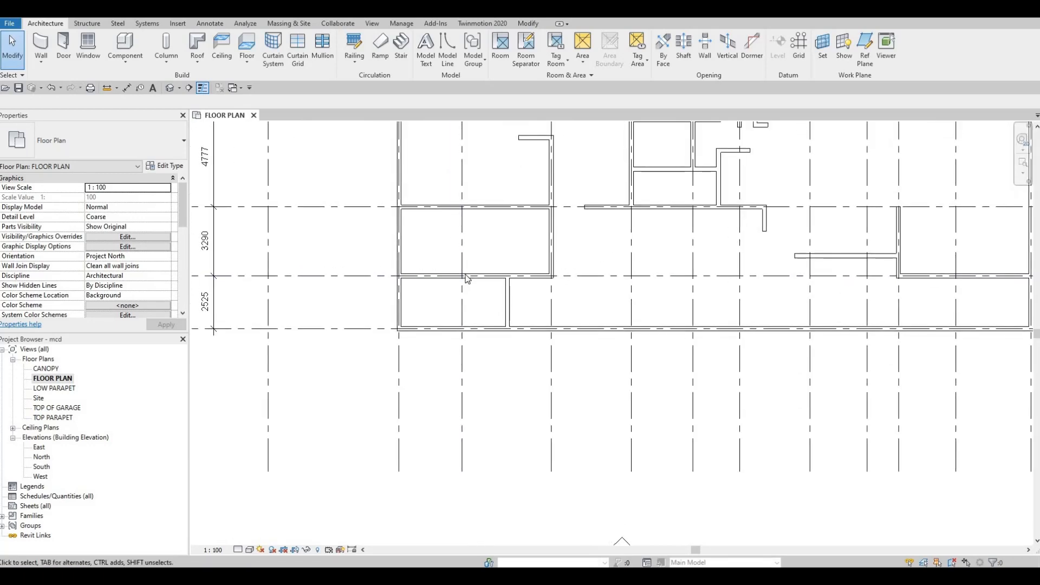
middle_drag(552, 248, 586, 289)
scroll(609, 263, down, 5)
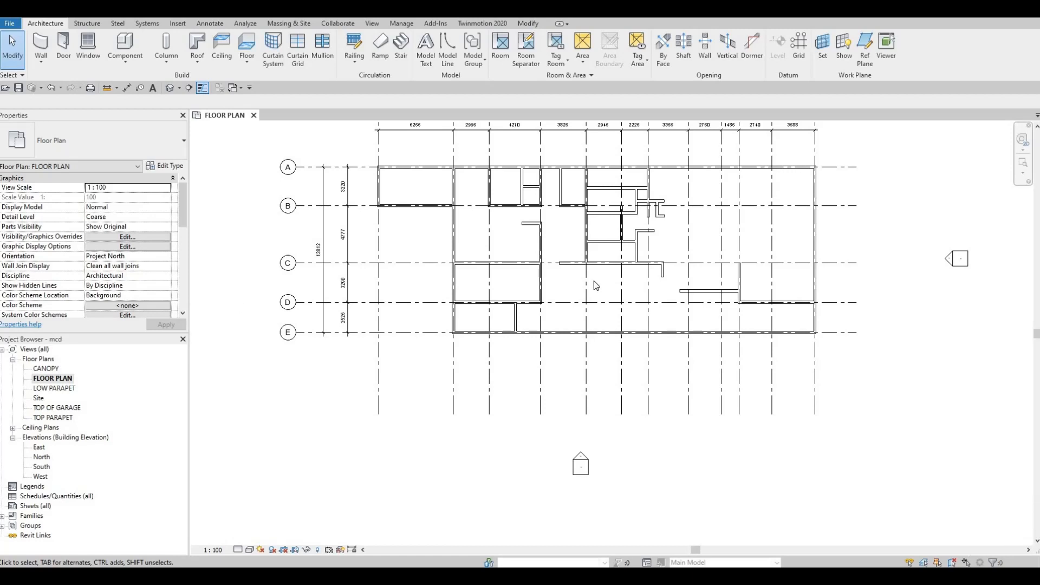
middle_drag(592, 269, 571, 287)
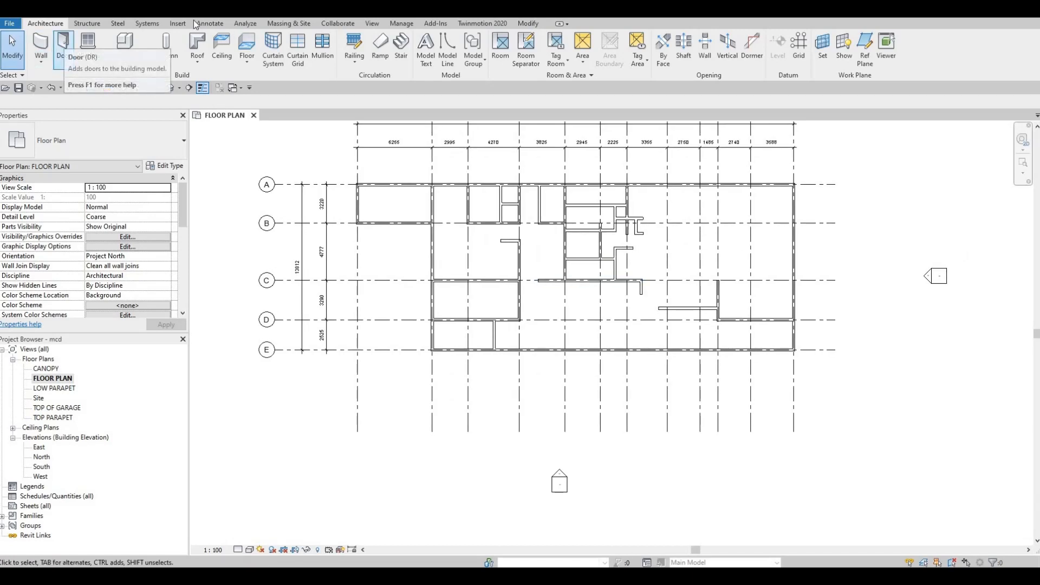
Step: Open the Commercial subfolder of the Doors folder in the metric family library for loading a family
click(177, 23)
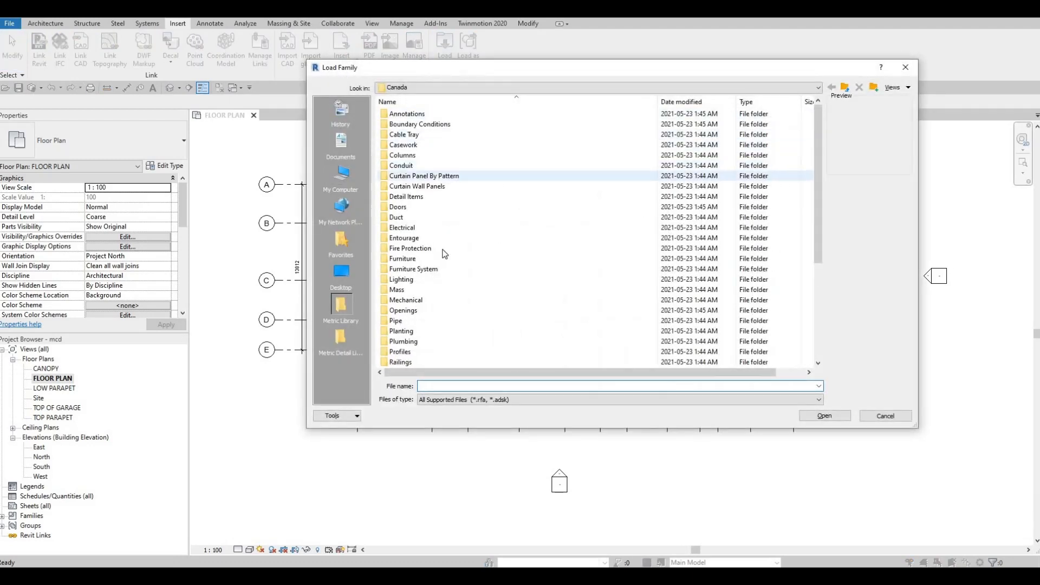
scroll(443, 253, down, 5)
scroll(439, 246, up, 4)
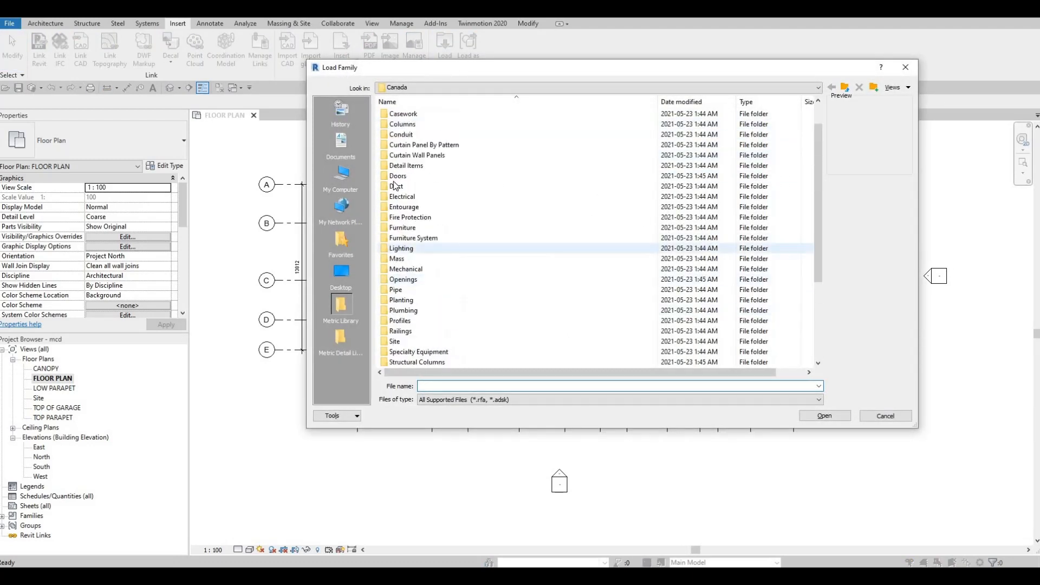
double_click(398, 176)
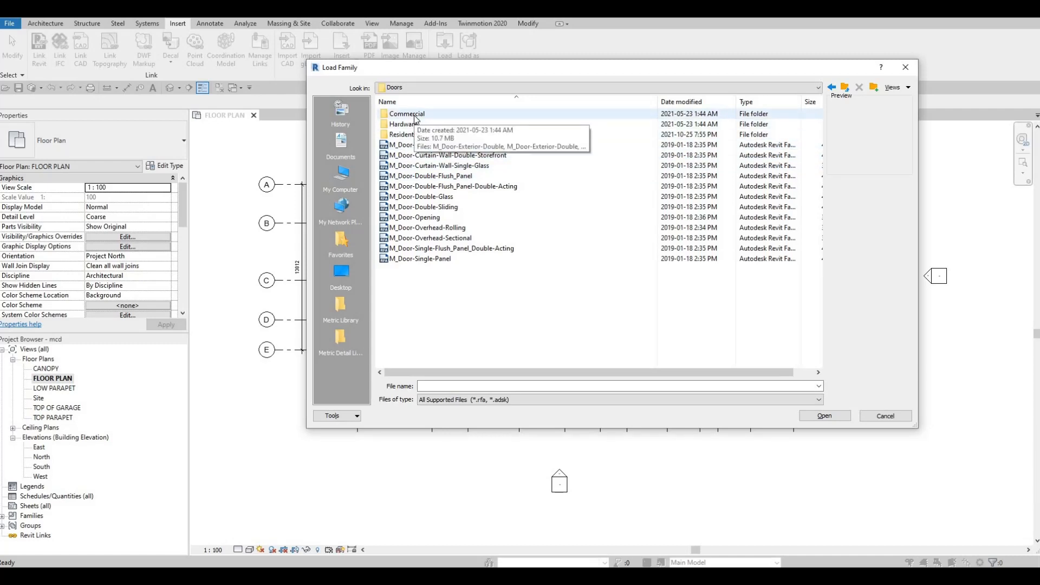
click(414, 115)
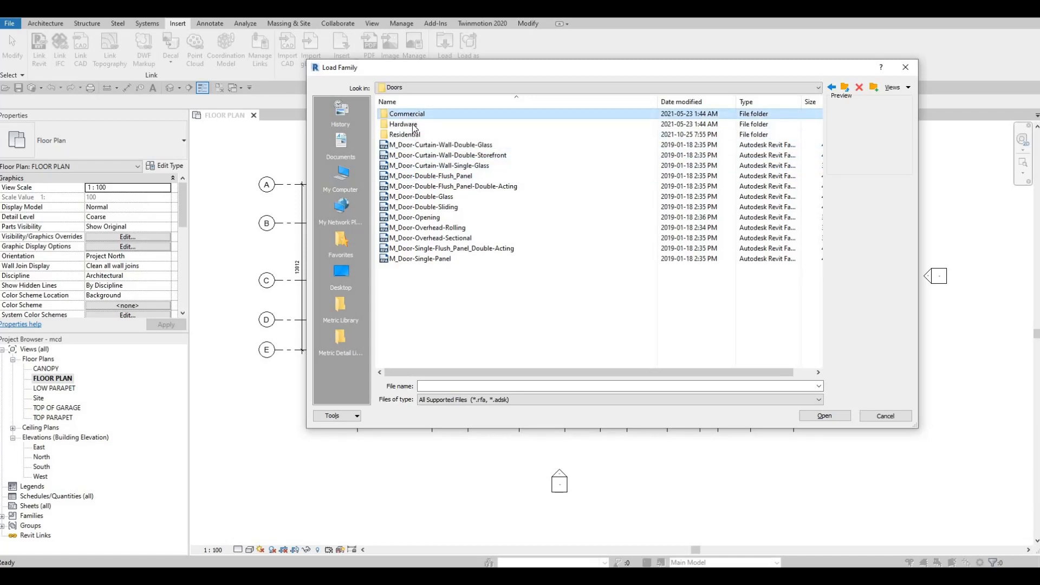
double_click(417, 116)
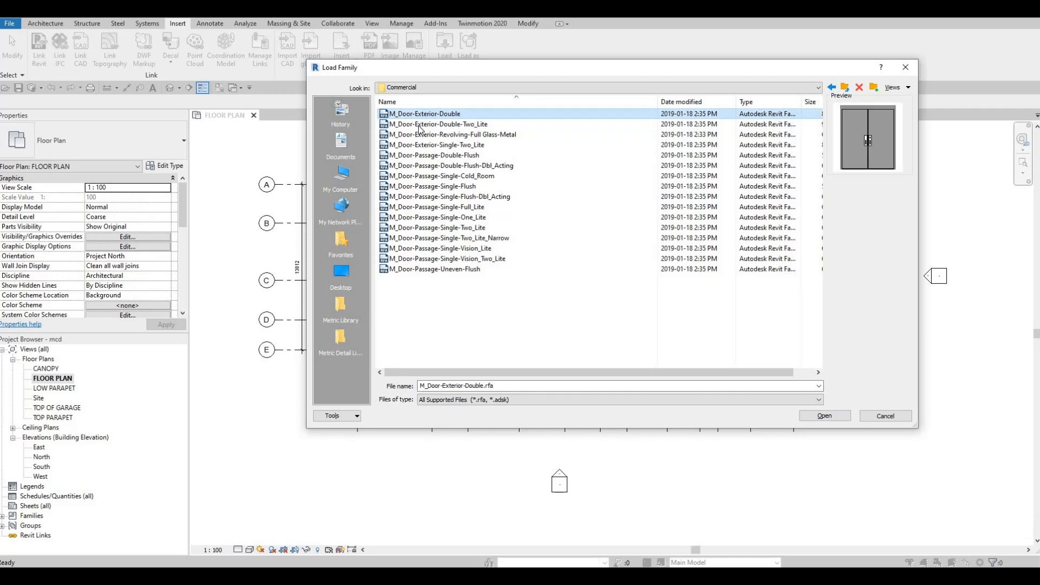
Step: Preview the commercial door families and load M_Door-Passage-Uneven-Flush into the project
click(420, 126)
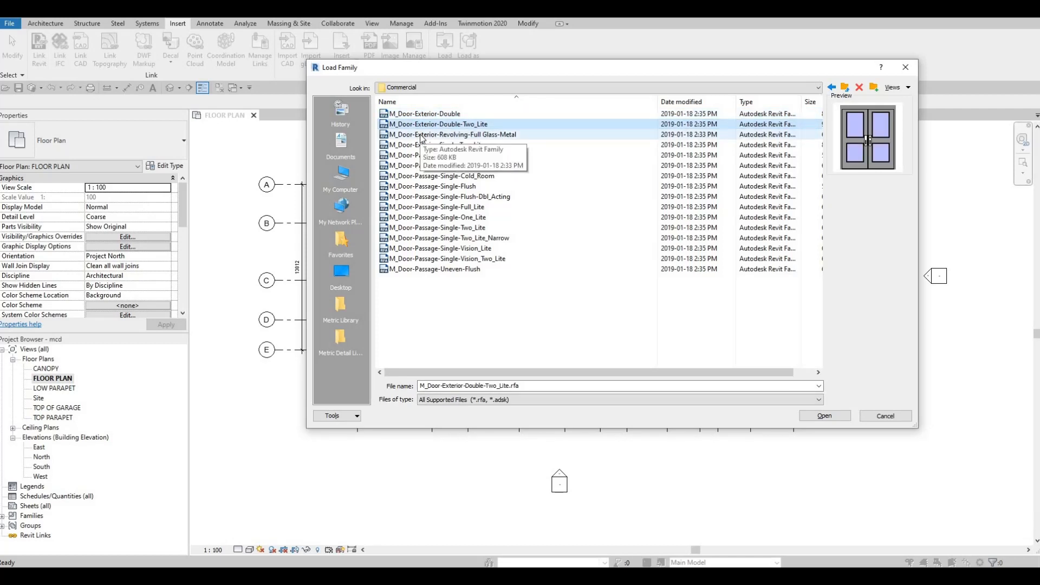
key(Down)
key(Down)
key(Down)
key(Down)
key(Down)
key(Down)
key(Down)
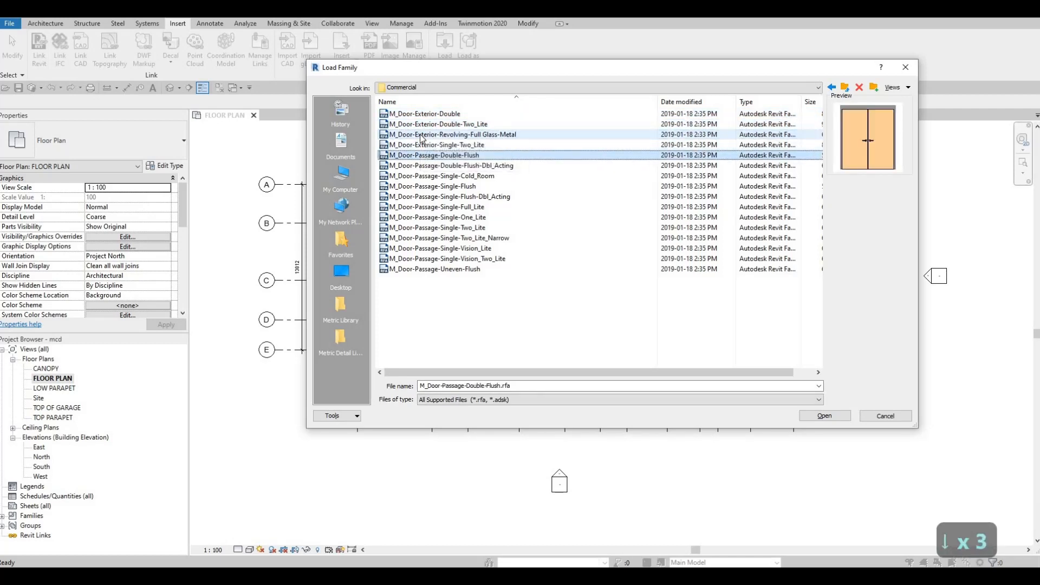
key(Down)
key(Down)
key(Down)
key(Down)
key(Down)
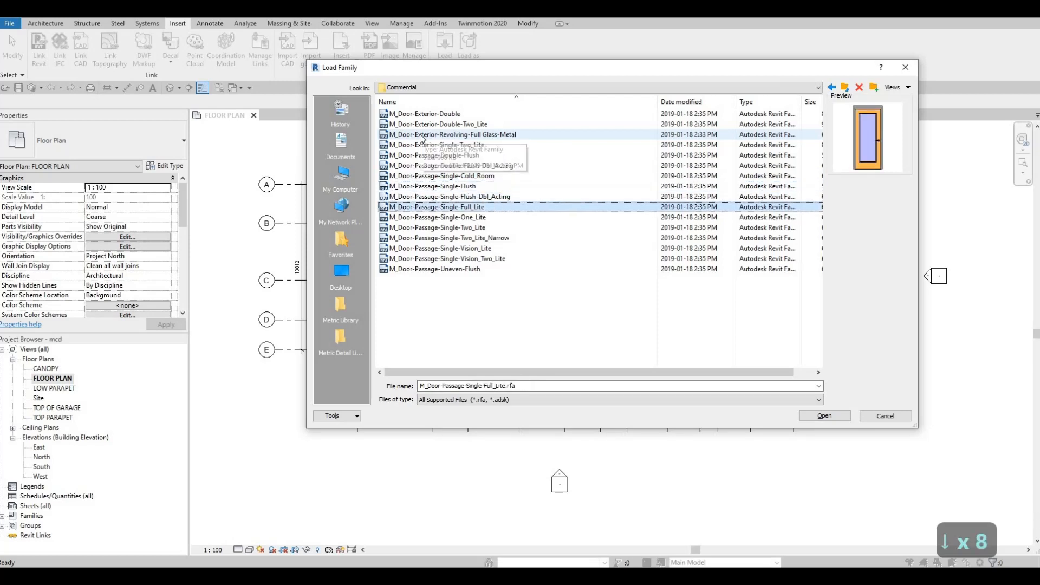
key(Down)
key(Down)
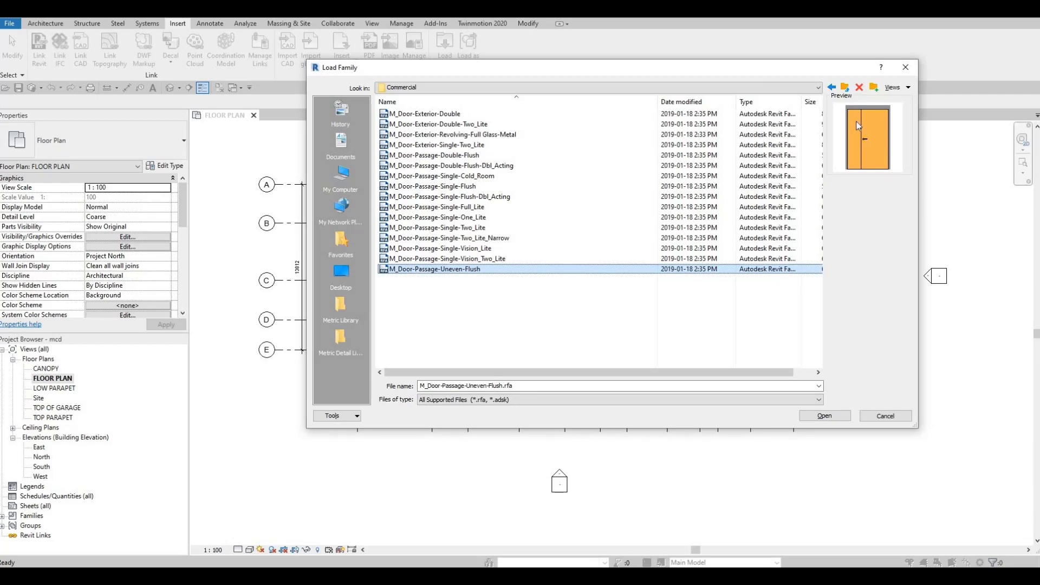
click(825, 416)
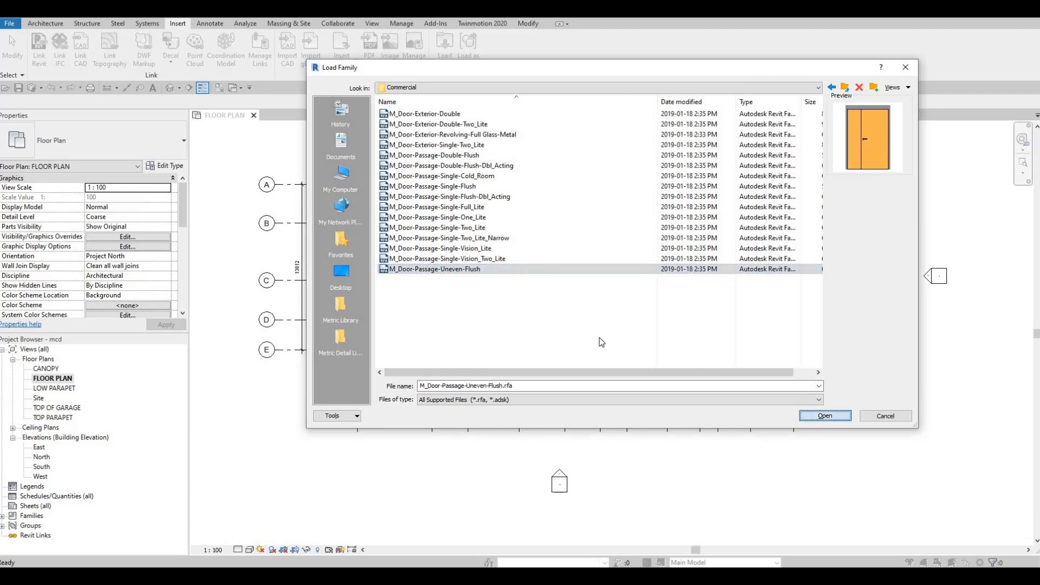
Step: Place a 1350 x 2000mm M_Door-Passage-Uneven-Flush door in the grid 2 wall, about 900 mm south of grid B and swinging outward
click(47, 24)
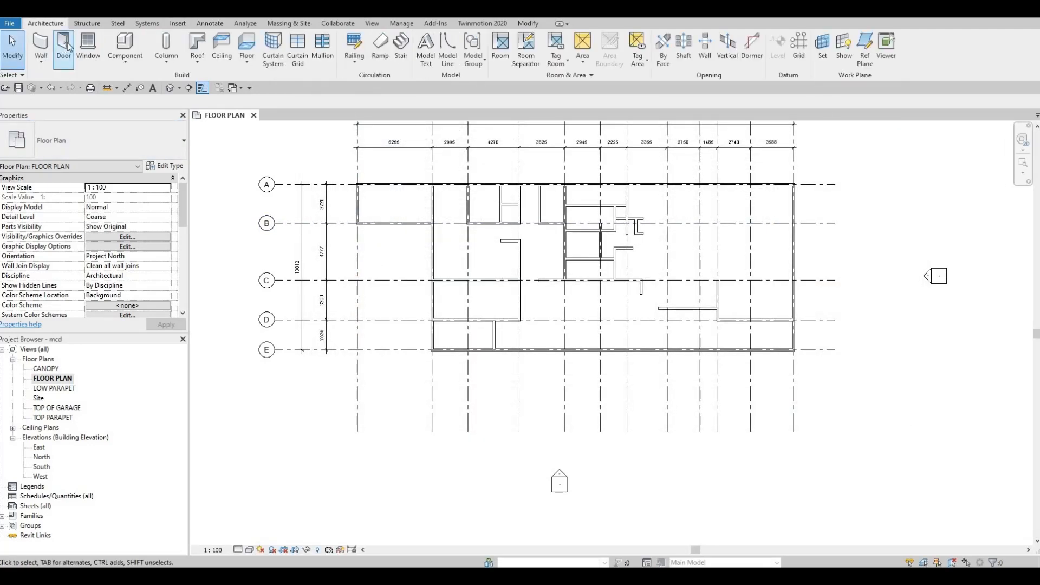
click(65, 46)
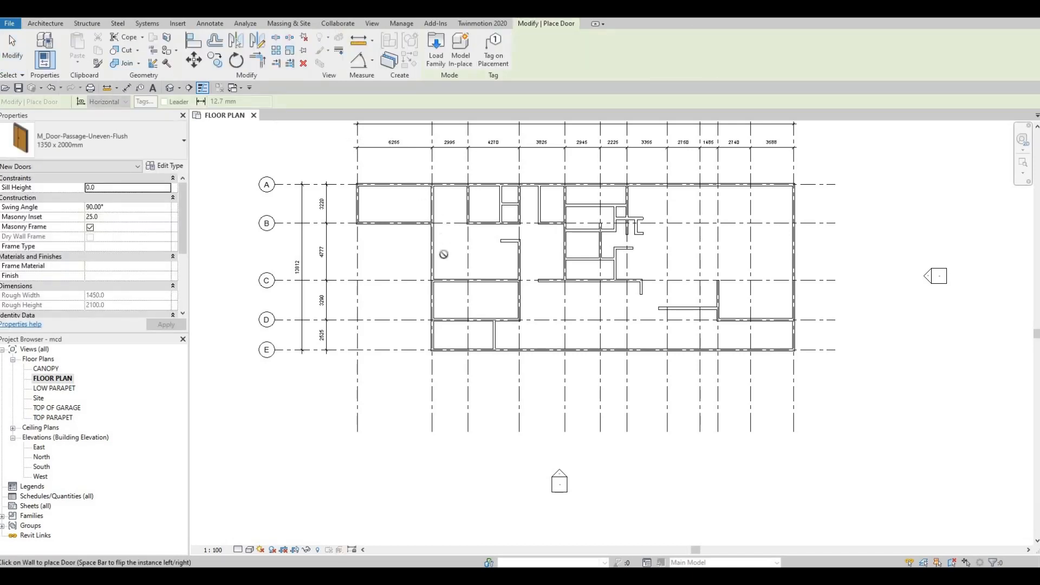
scroll(443, 254, up, 3)
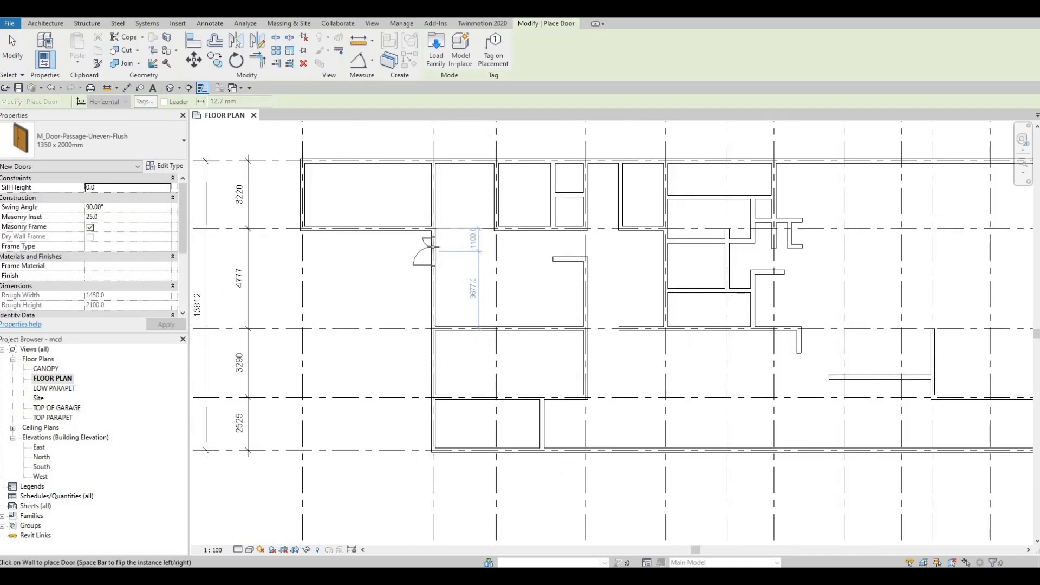
scroll(433, 250, up, 1)
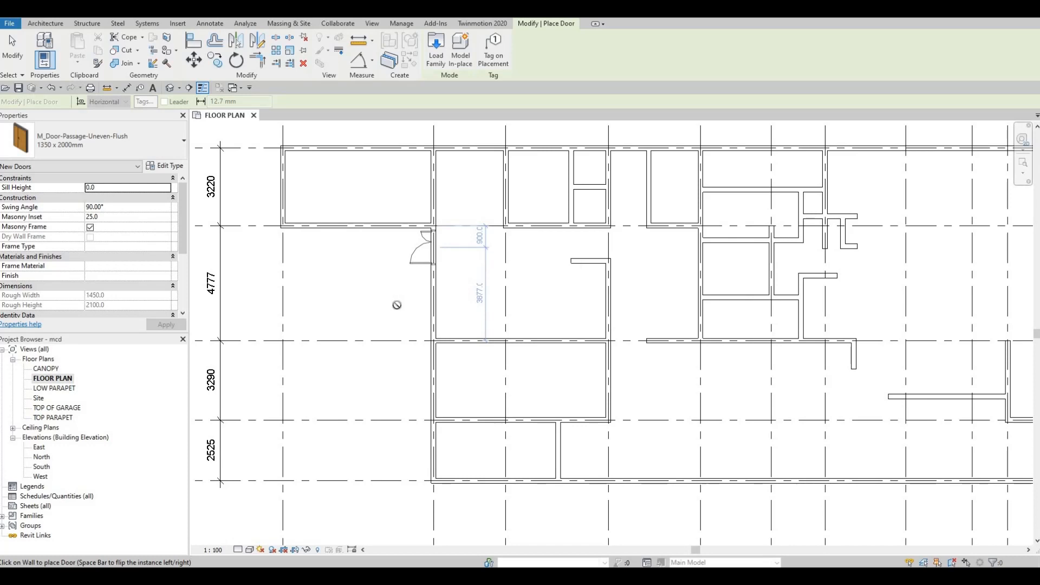
key(Escape)
key(Escape)
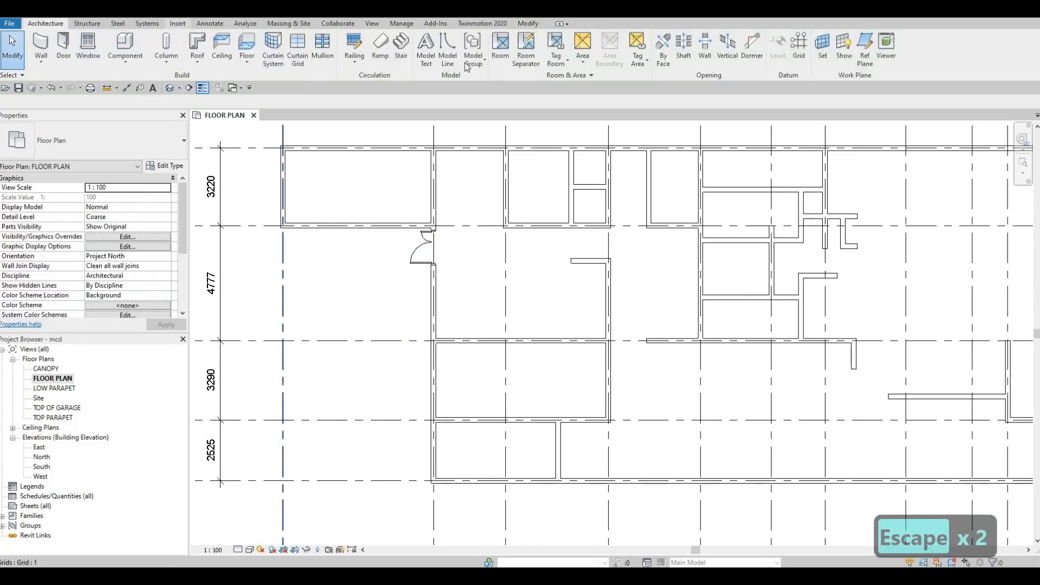
Step: Load the M_Door-Garage-Flush_Panel family from the Residential doors folder into the project
click(178, 23)
click(444, 44)
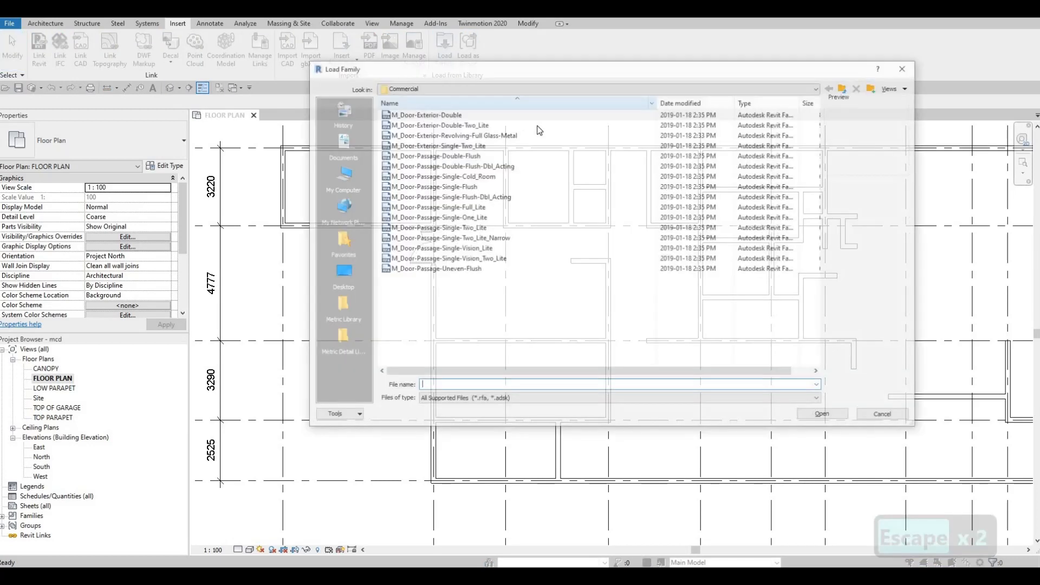
click(844, 87)
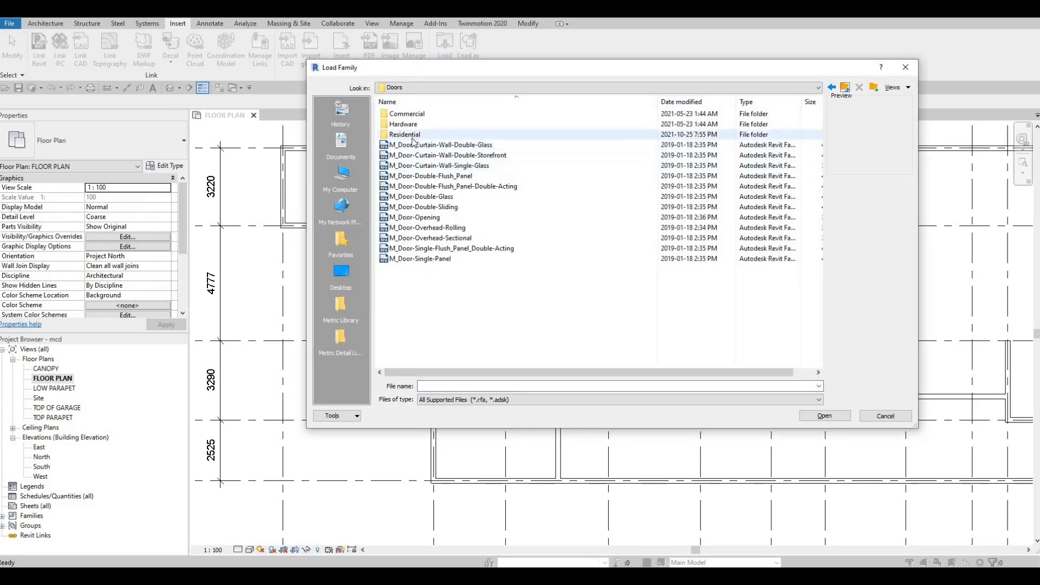
click(415, 145)
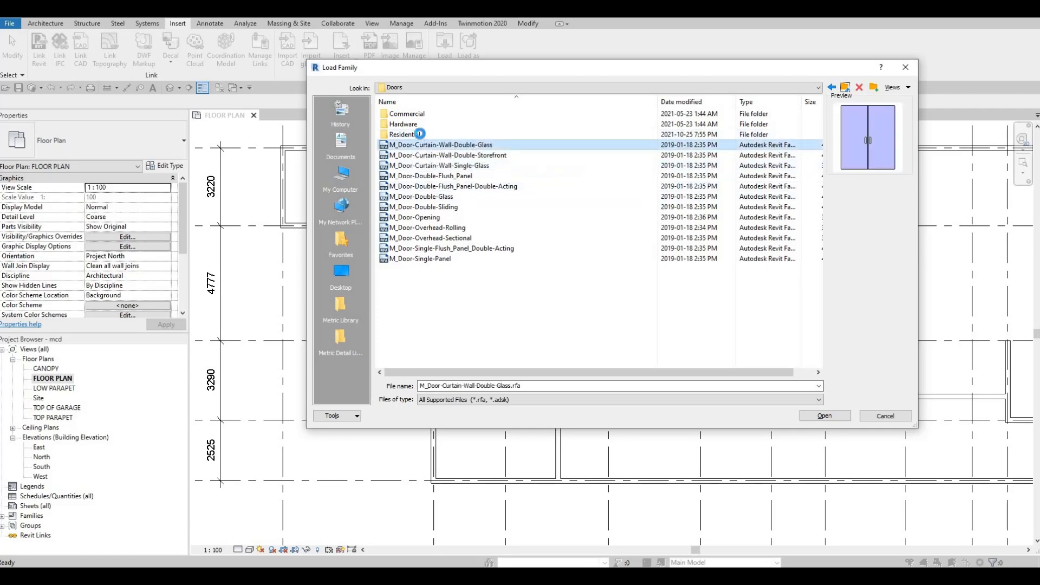
double_click(420, 134)
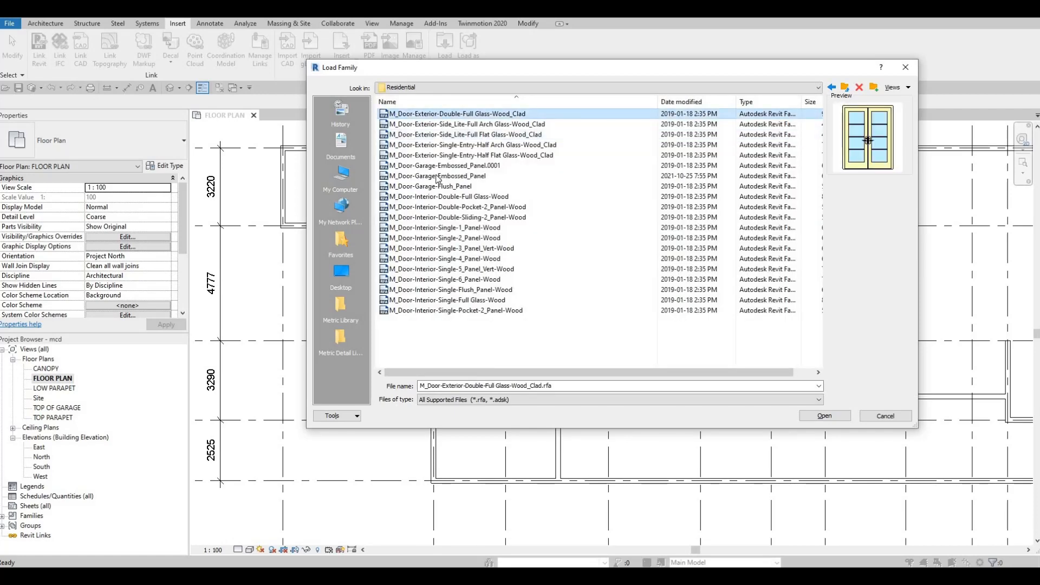
click(436, 177)
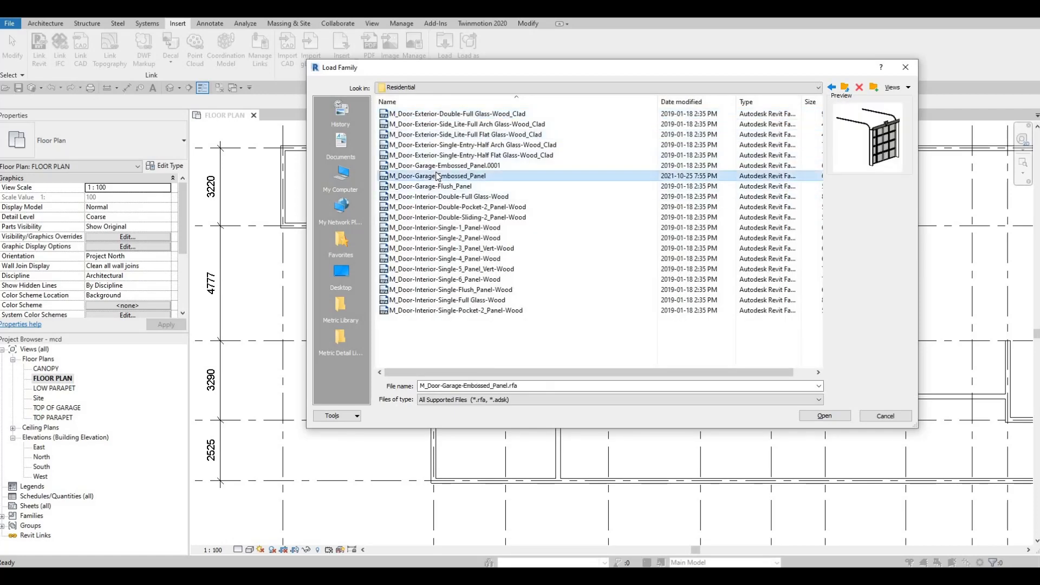
click(434, 187)
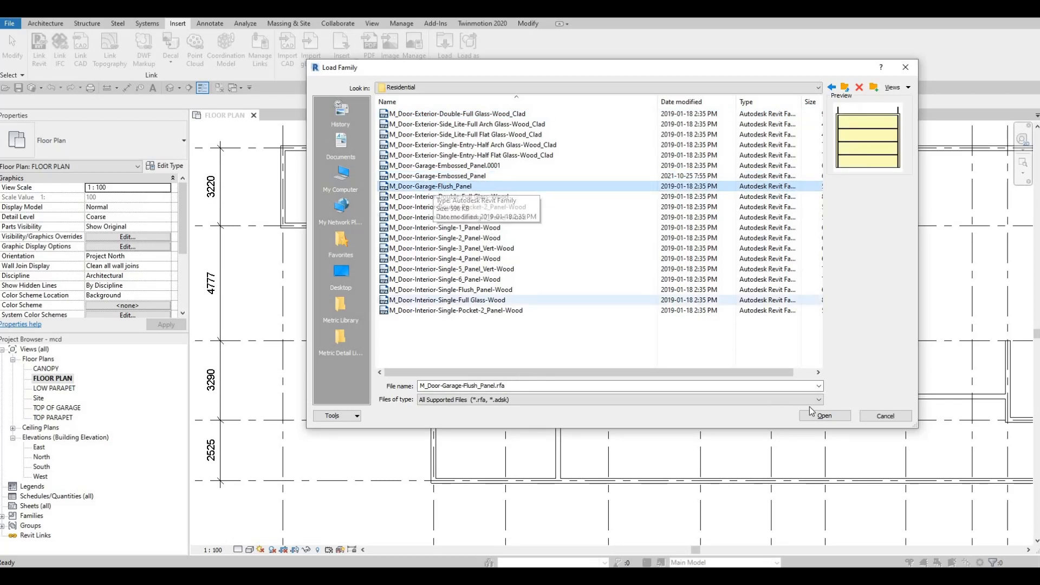
click(824, 416)
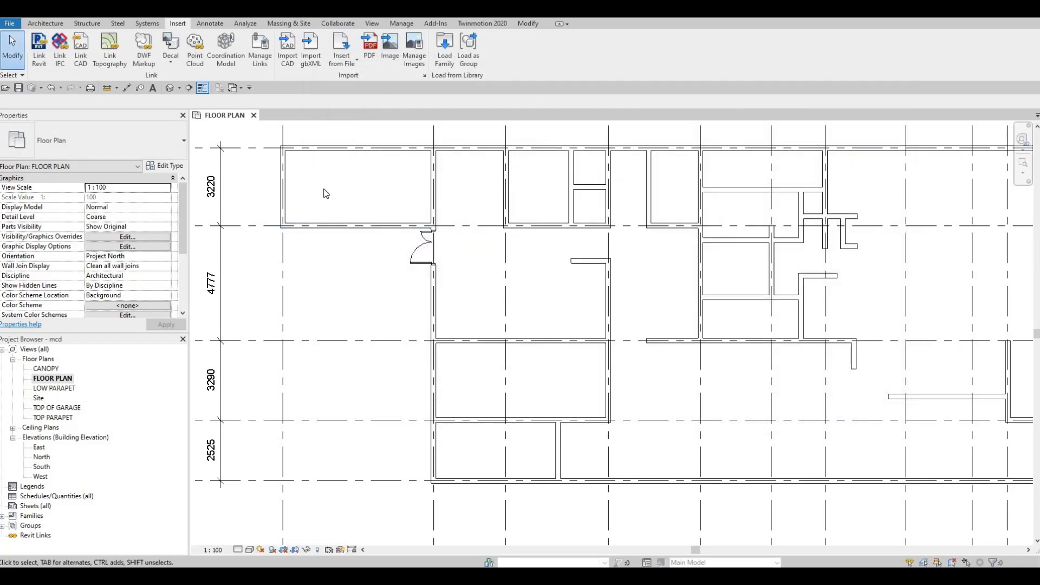
Step: Place a 2400 x 2100mm M_Door-Garage-Flush_Panel door in the grid B wall between grids 1 and 2, centred about 1800 mm from grid 1
key(d)
key(r)
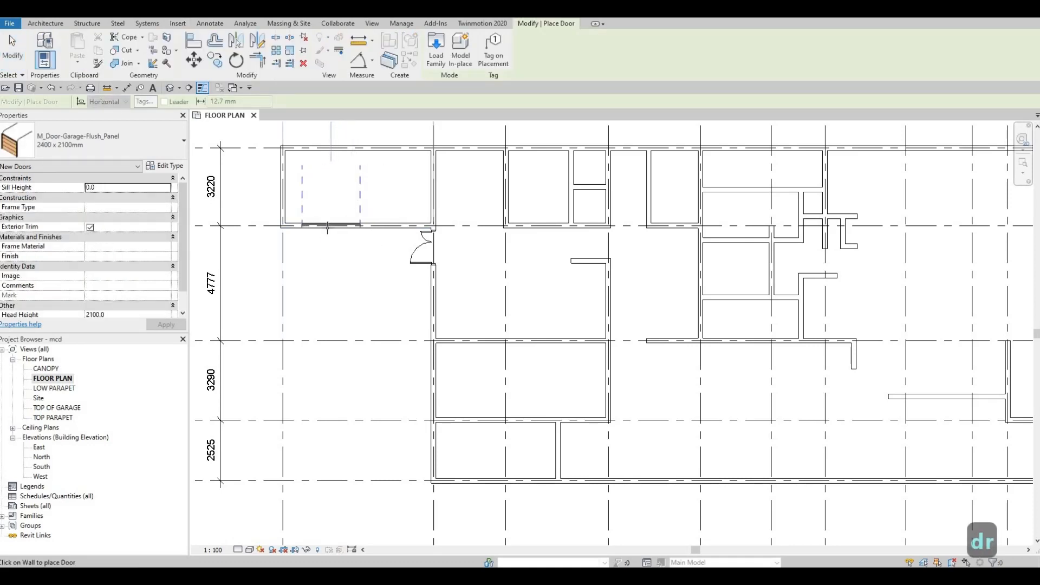
click(326, 226)
key(Escape)
key(Escape)
key(Escape)
key(Escape)
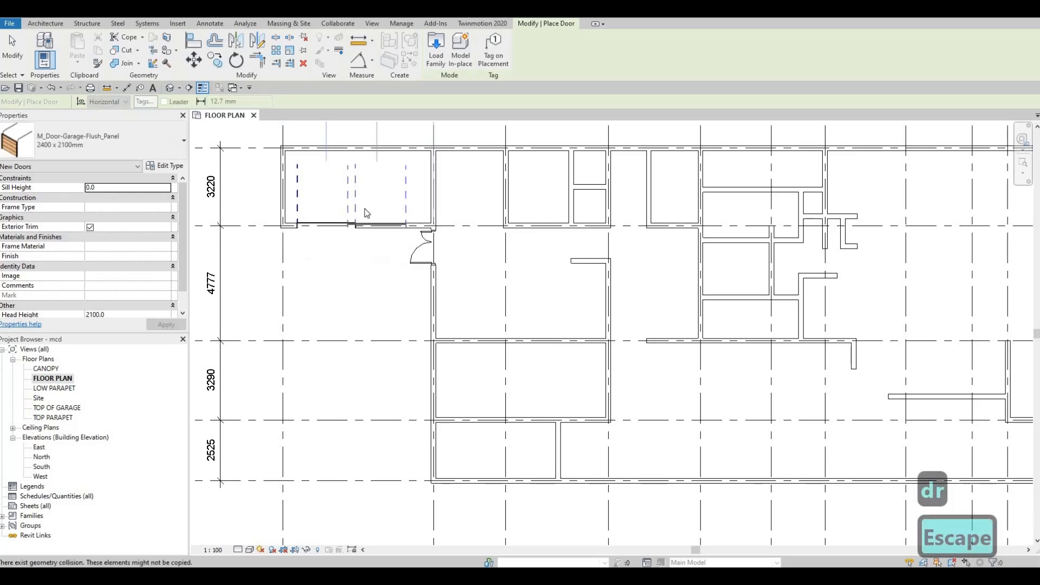
Step: Open the type properties of the M_Door-Garage-Flush_Panel door in the grid B wall
scroll(365, 209, up, 2)
click(349, 190)
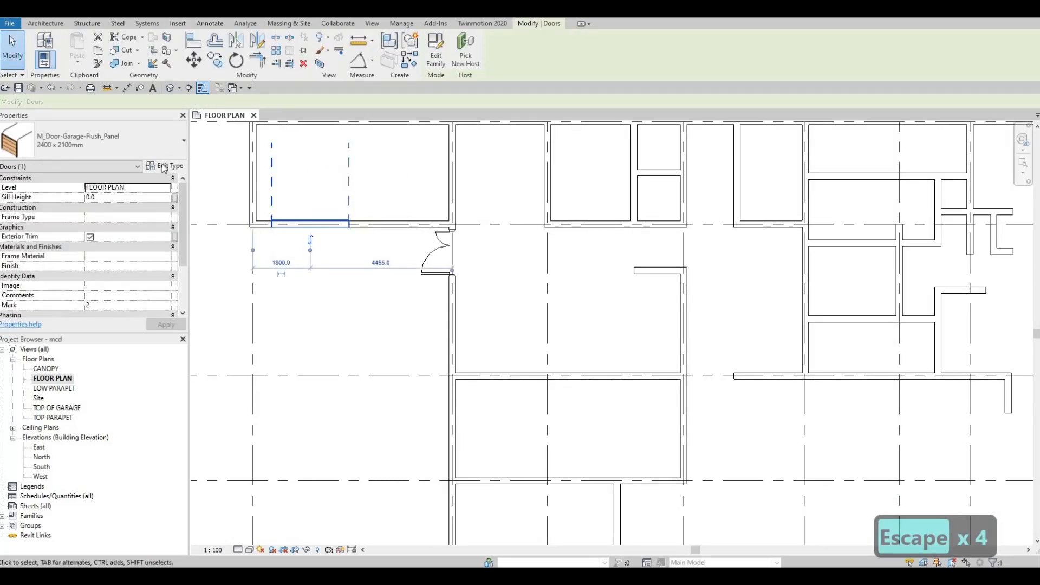
click(164, 166)
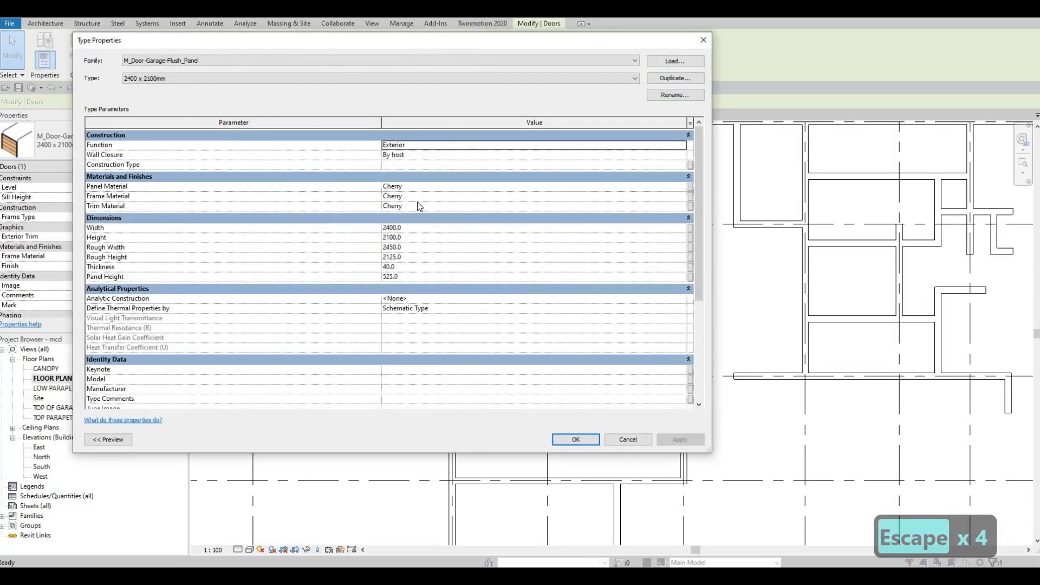
click(685, 189)
click(682, 187)
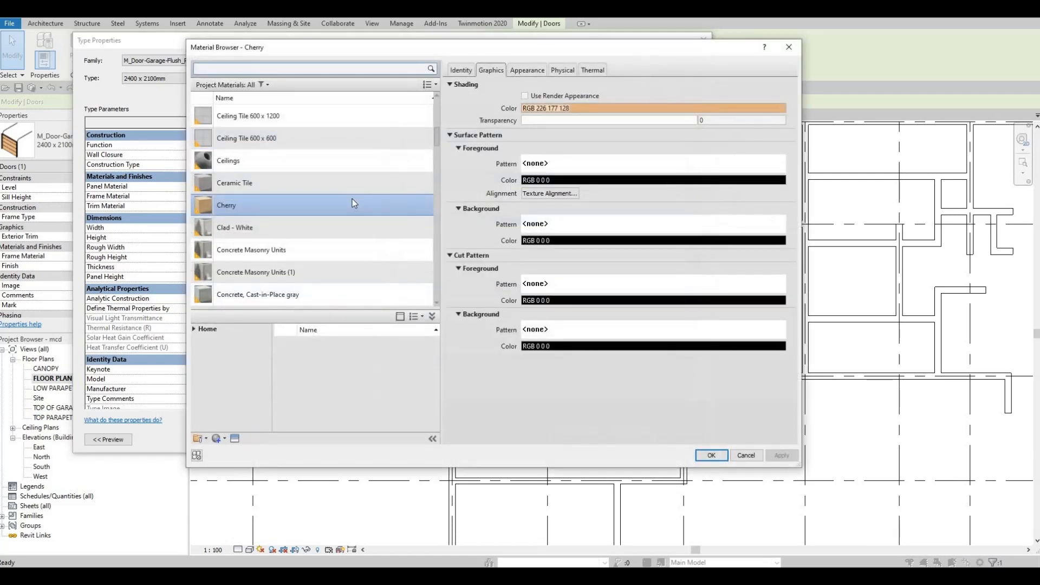
key(Escape)
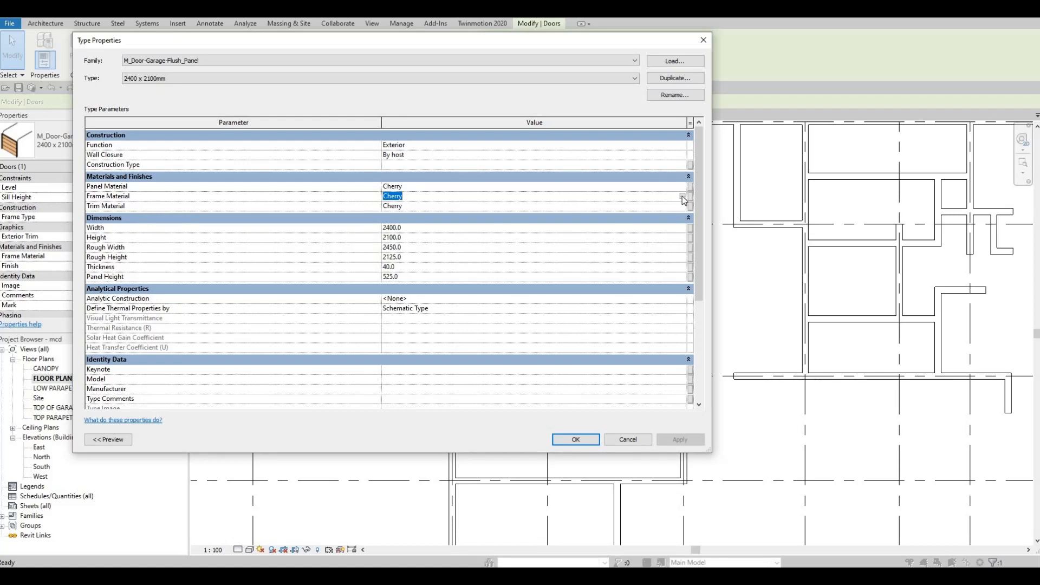
Step: Browse materials for the garage door's frame and show the Metal category of the AEC Materials library
click(681, 196)
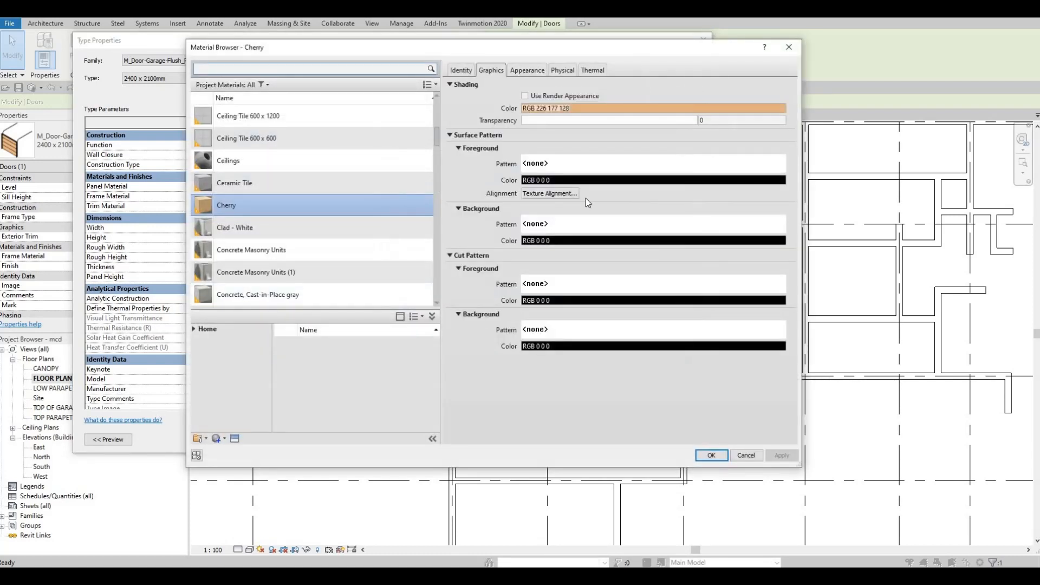
scroll(267, 281, down, 4)
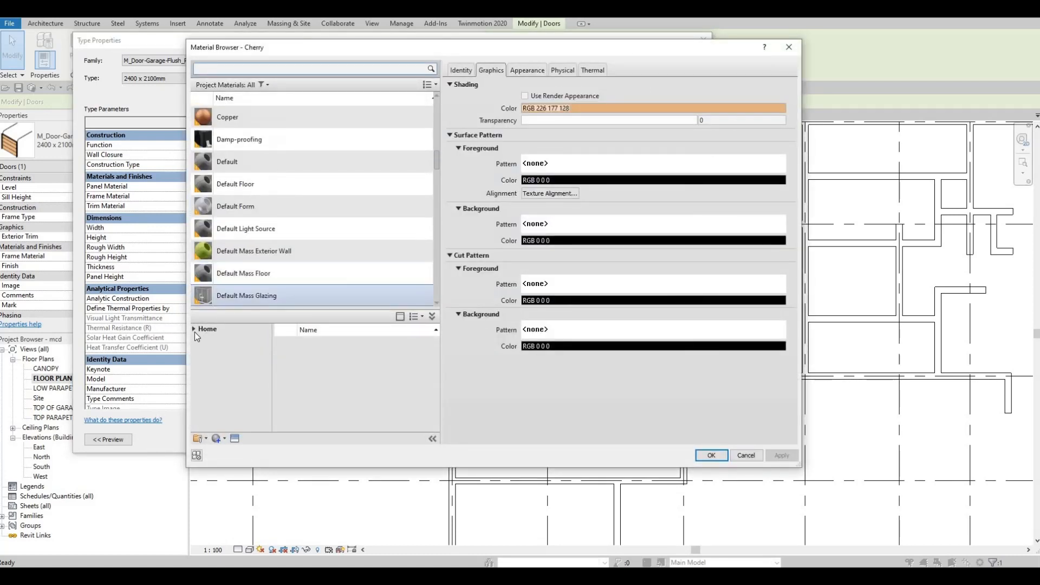
click(194, 329)
click(196, 351)
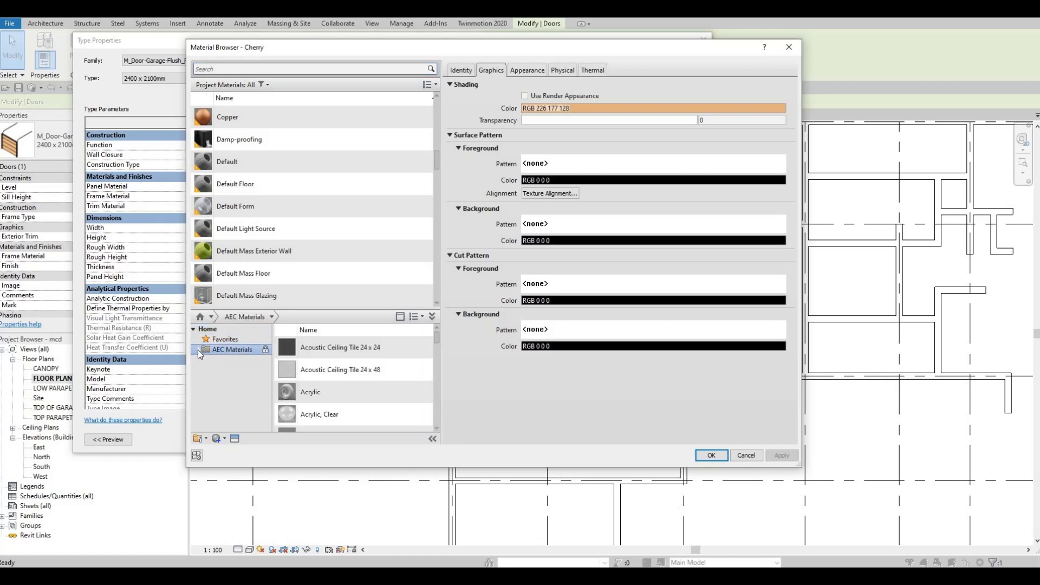
click(197, 350)
scroll(243, 401, down, 3)
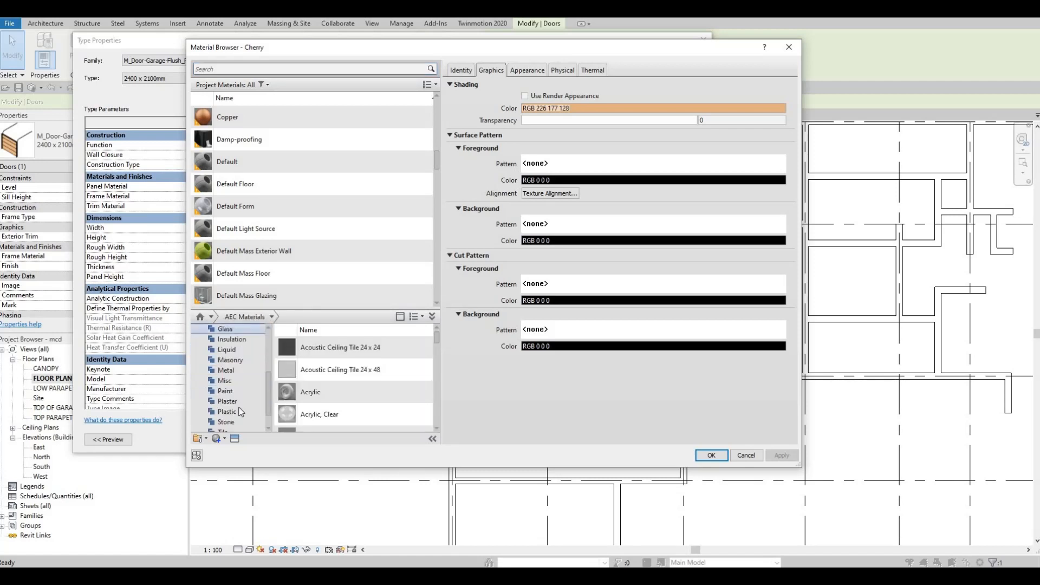
scroll(240, 411, down, 2)
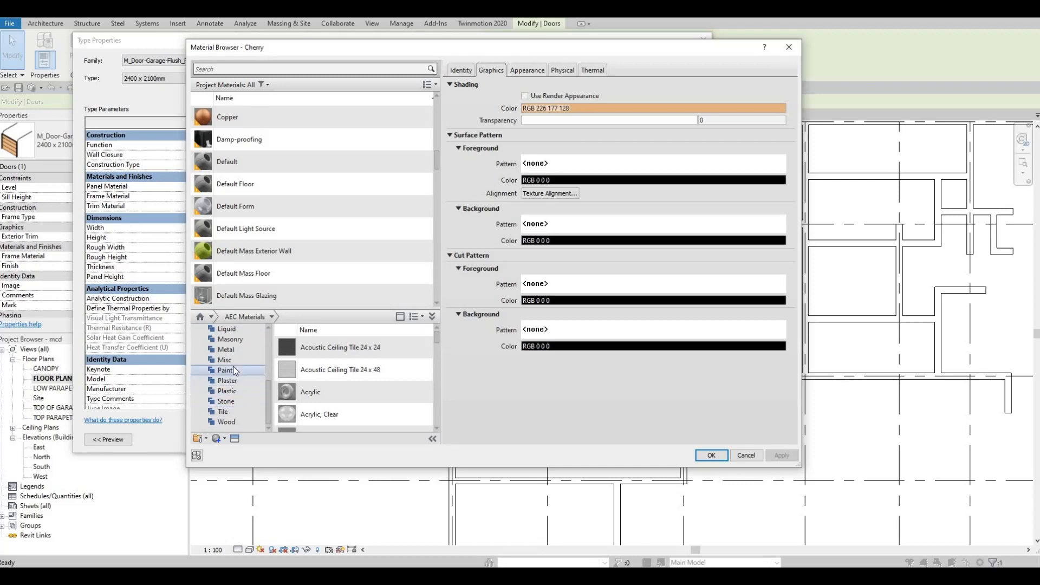
click(233, 350)
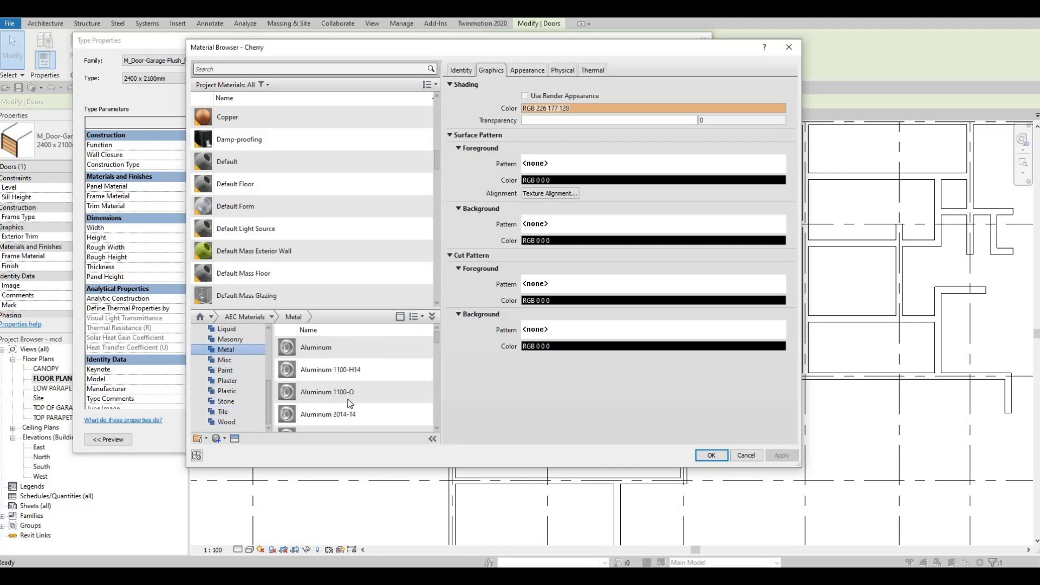
Step: Add Steel AISI 1015 from the Metal category to the project and assign it as the frame material
scroll(351, 403, down, 2)
scroll(351, 404, down, 5)
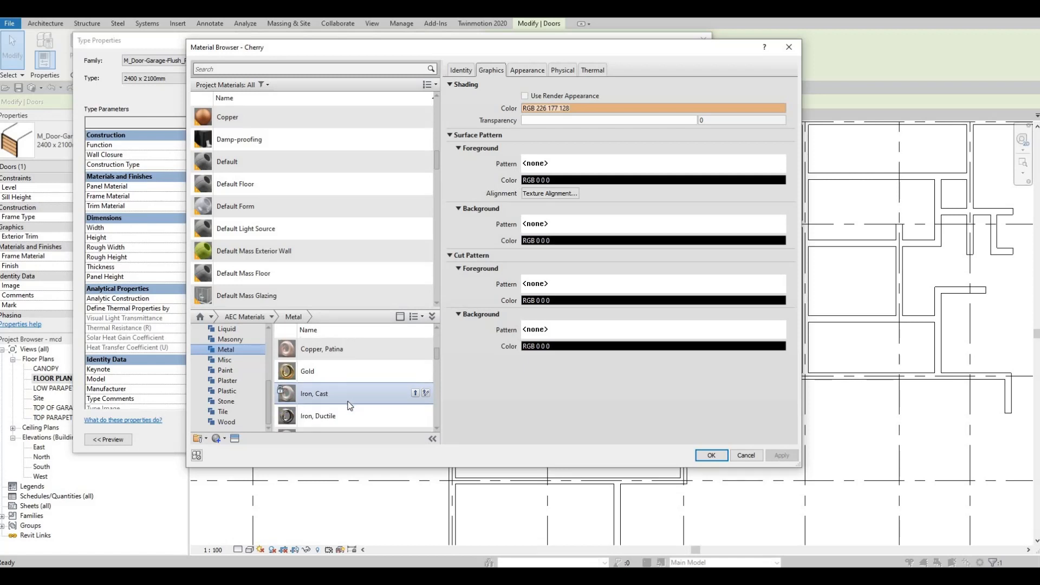
scroll(347, 406, down, 2)
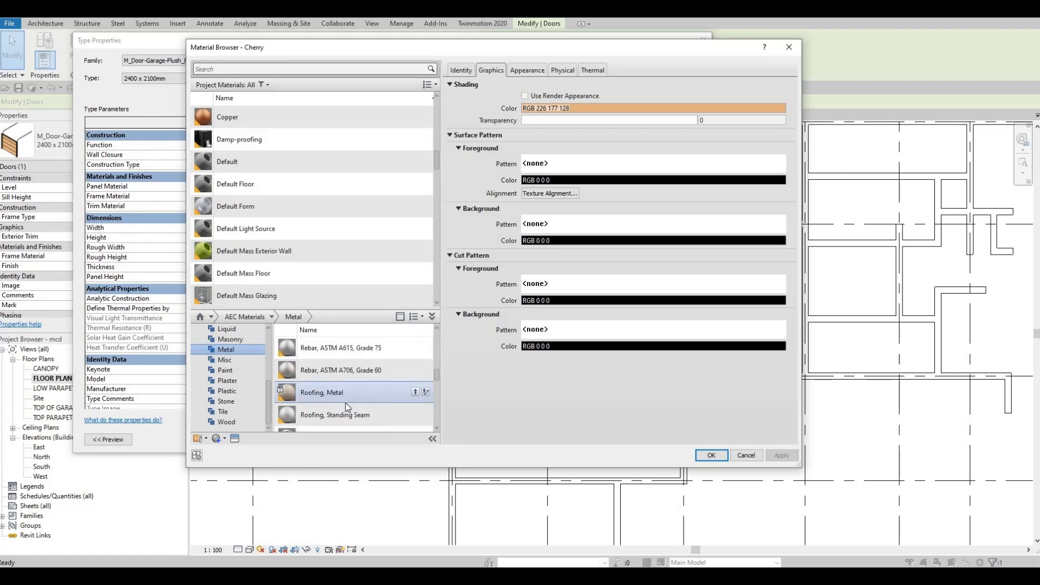
scroll(347, 406, down, 2)
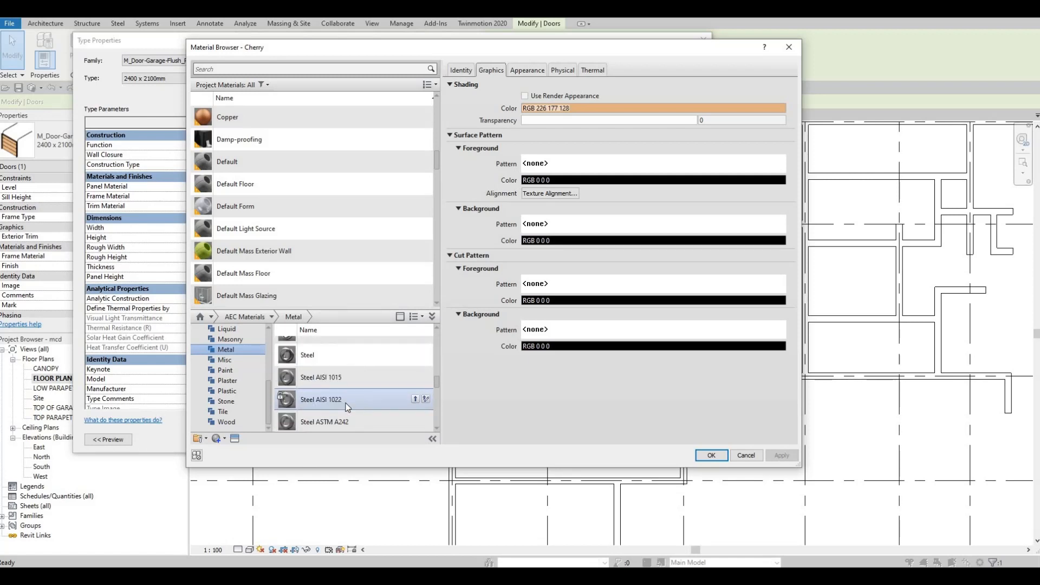
click(416, 376)
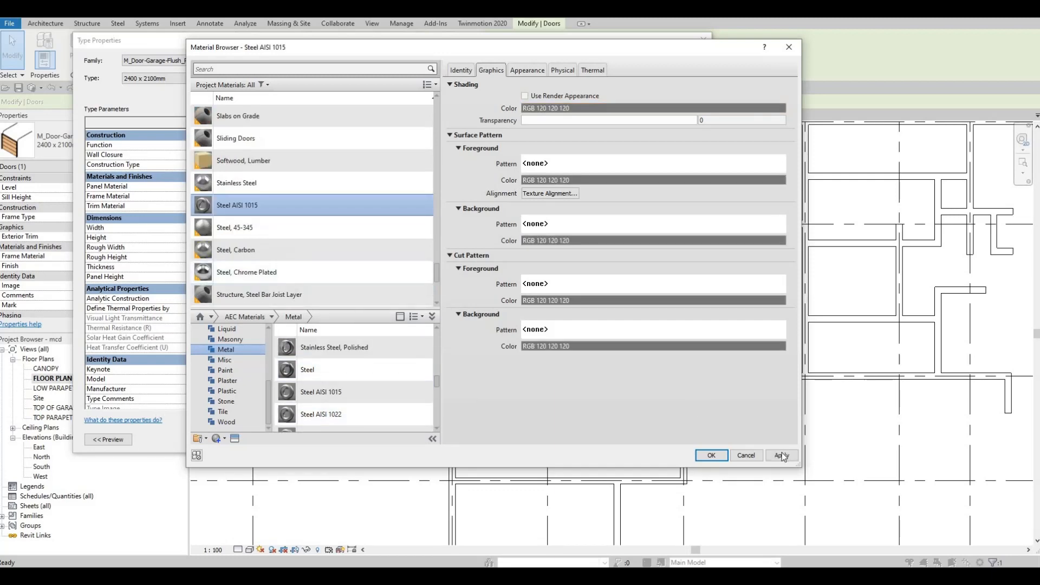
click(710, 455)
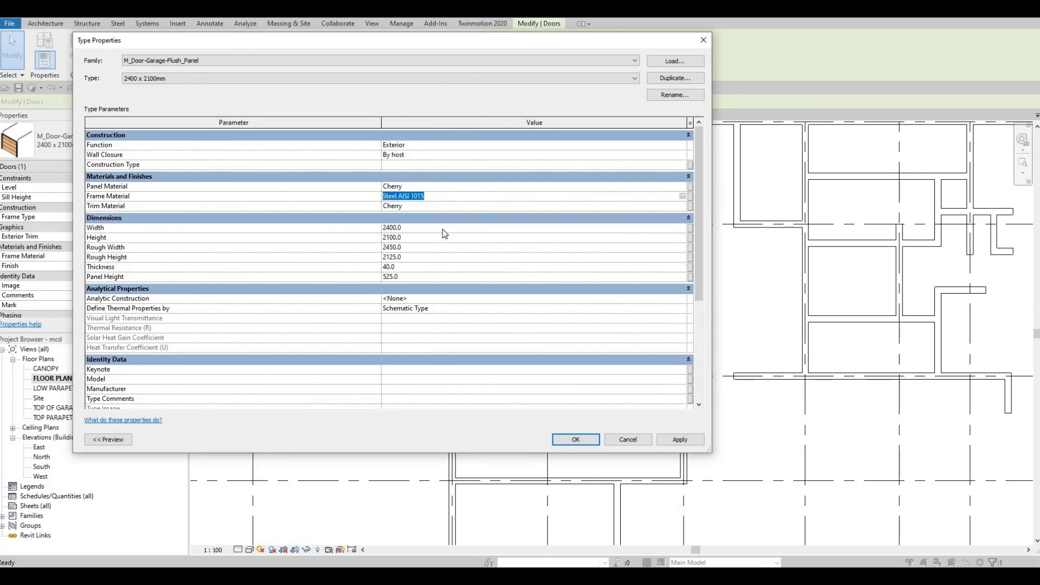
Step: Copy the frame material value Steel AISI 1015 into the garage door's trim material
key(ctrl+c)
click(423, 206)
key(ctrl+v)
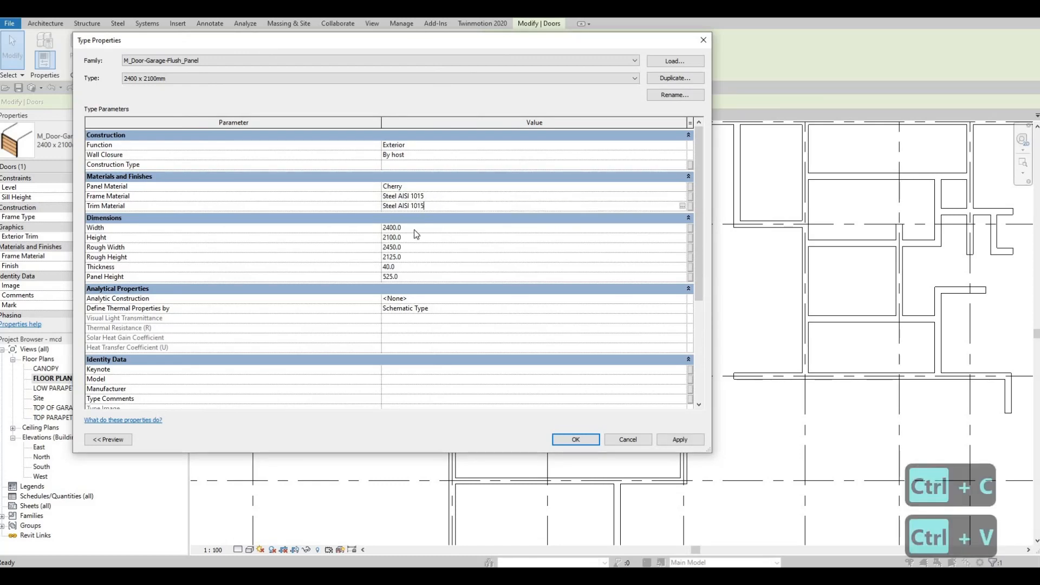
Step: Set the garage door's panel material to Ash, added from the Wood category of the AEC Materials library
click(476, 187)
click(682, 186)
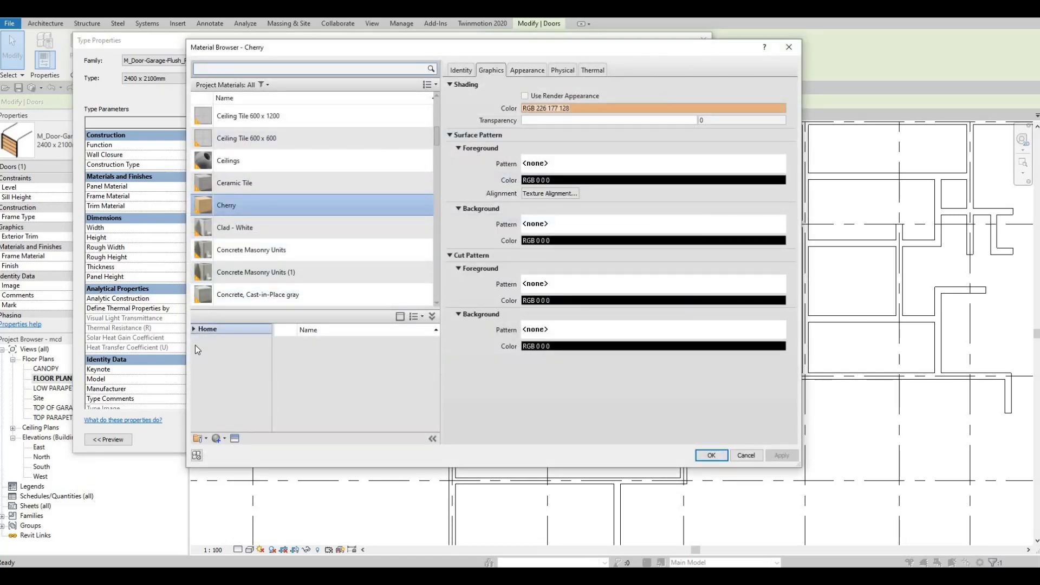
click(194, 329)
click(200, 350)
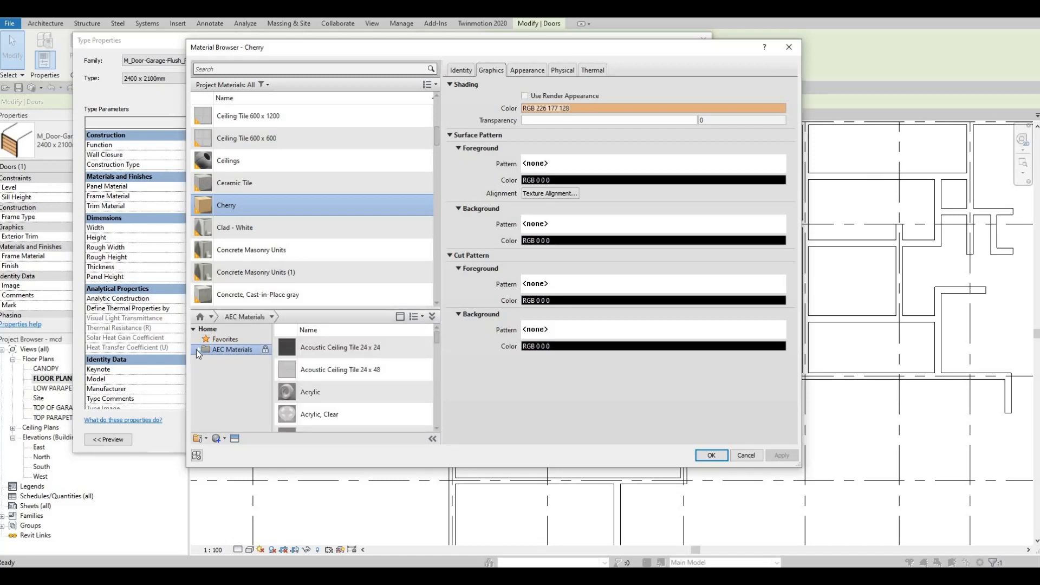
click(196, 352)
scroll(227, 400, down, 3)
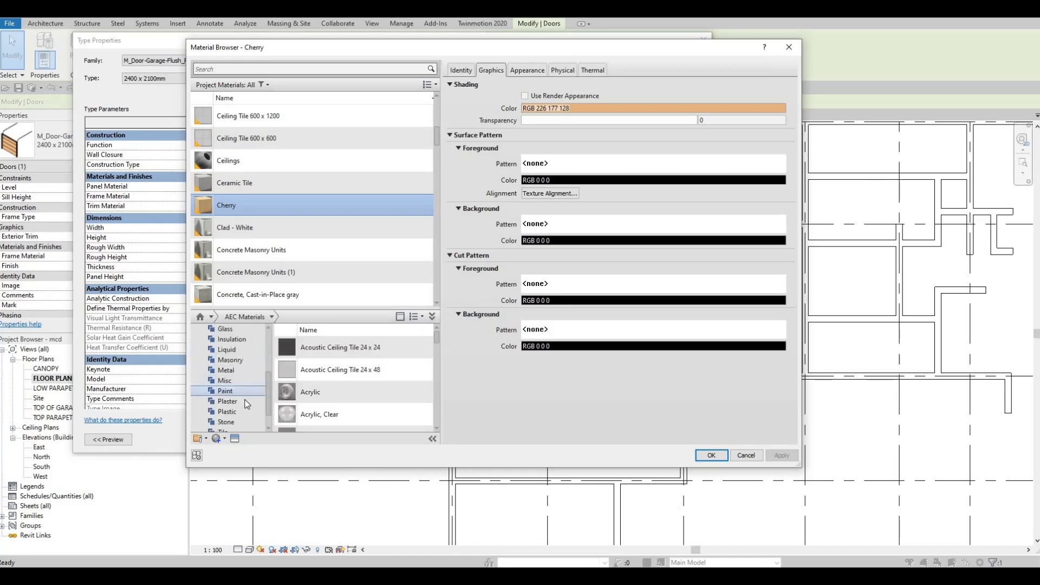
scroll(230, 428, down, 1)
click(226, 422)
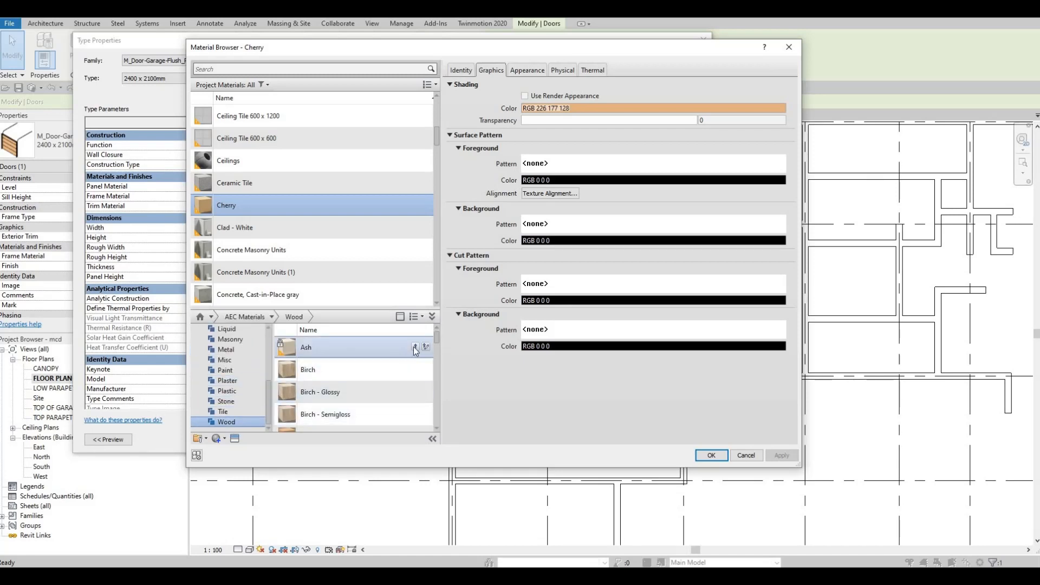
click(415, 347)
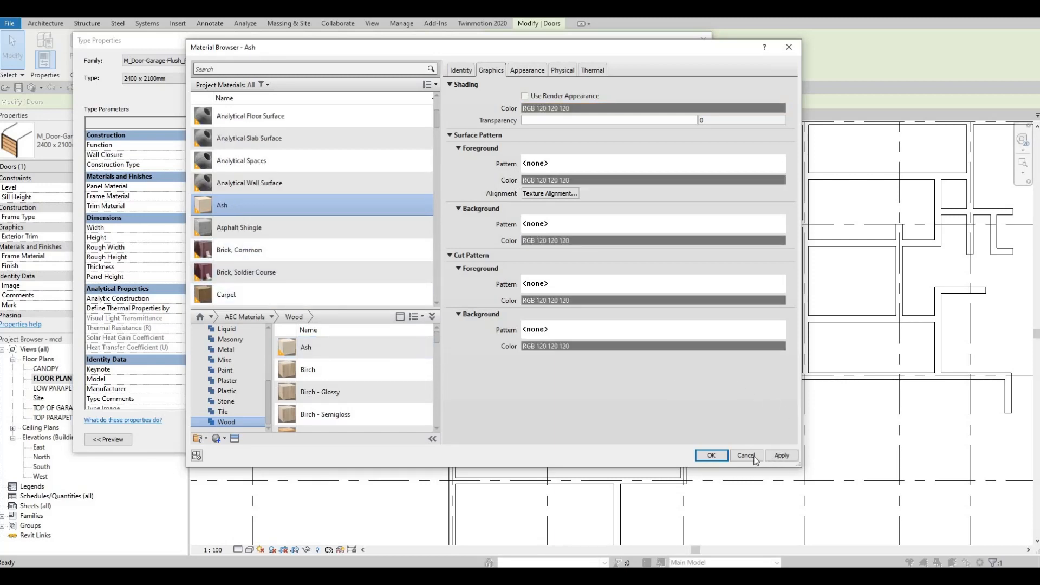
click(711, 455)
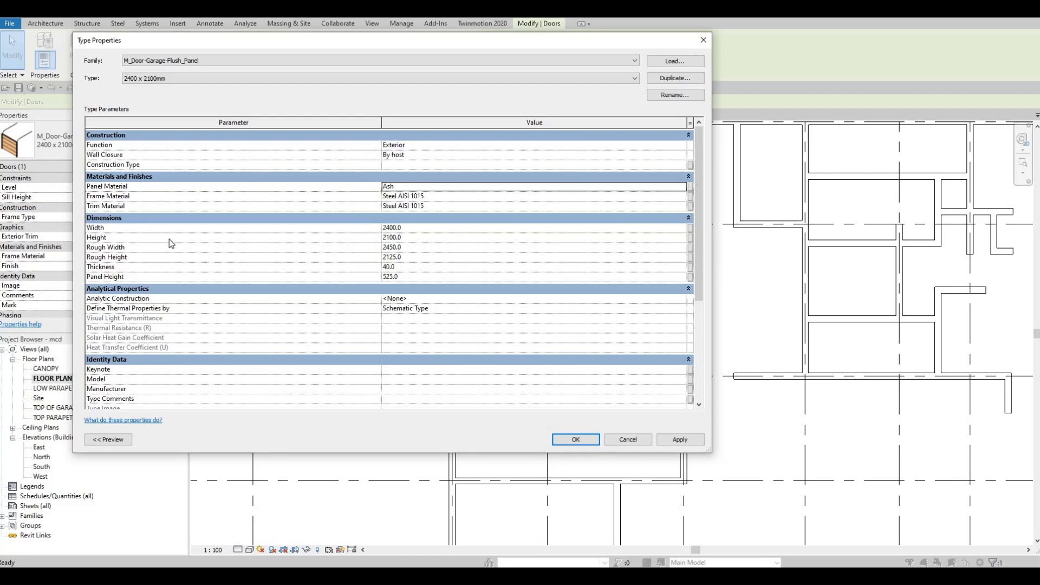
Step: Set the garage door type's width to 5500 mm and apply the type changes
click(426, 228)
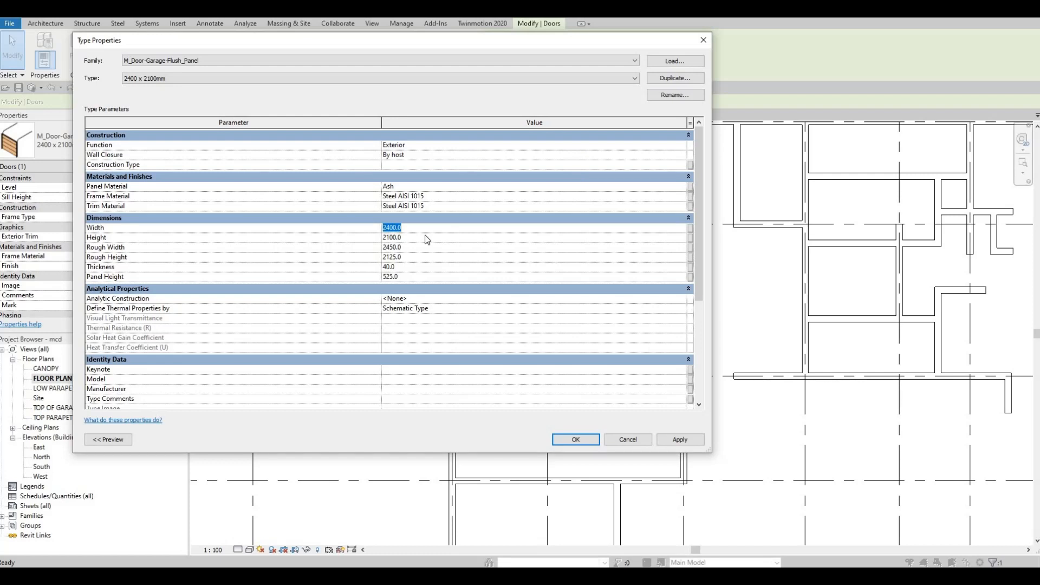
text(5500)
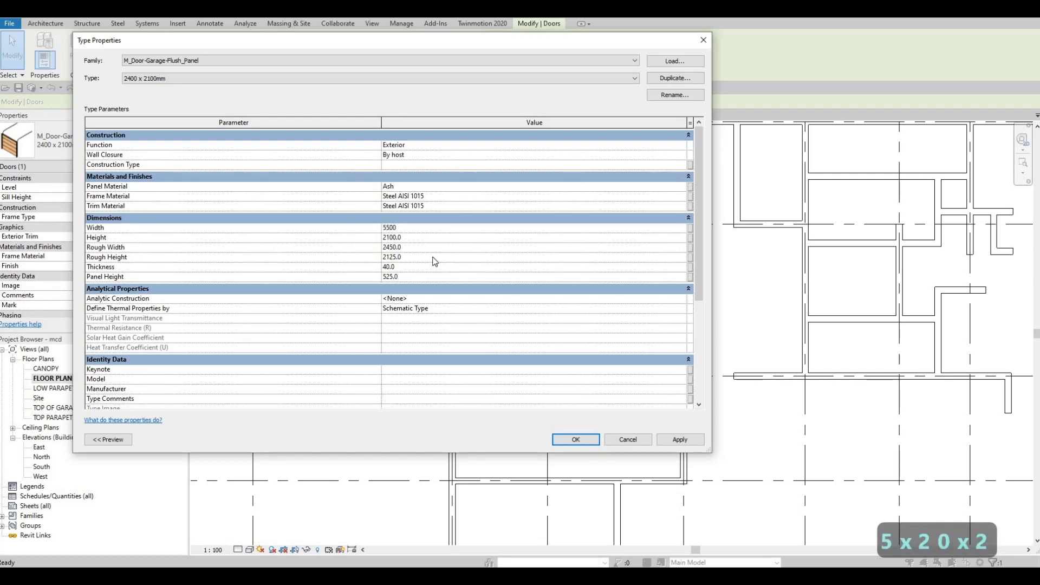
click(667, 443)
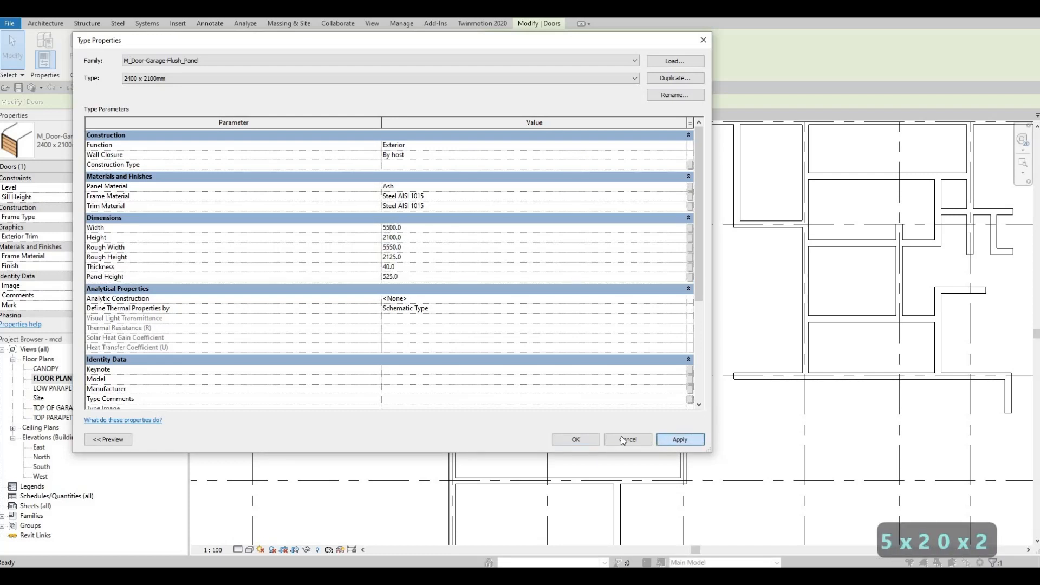
click(594, 441)
Step: Move the garage door along the grid B wall so its centre is about 3100 mm from grid 1, and deselect it
drag(352, 226, 365, 261)
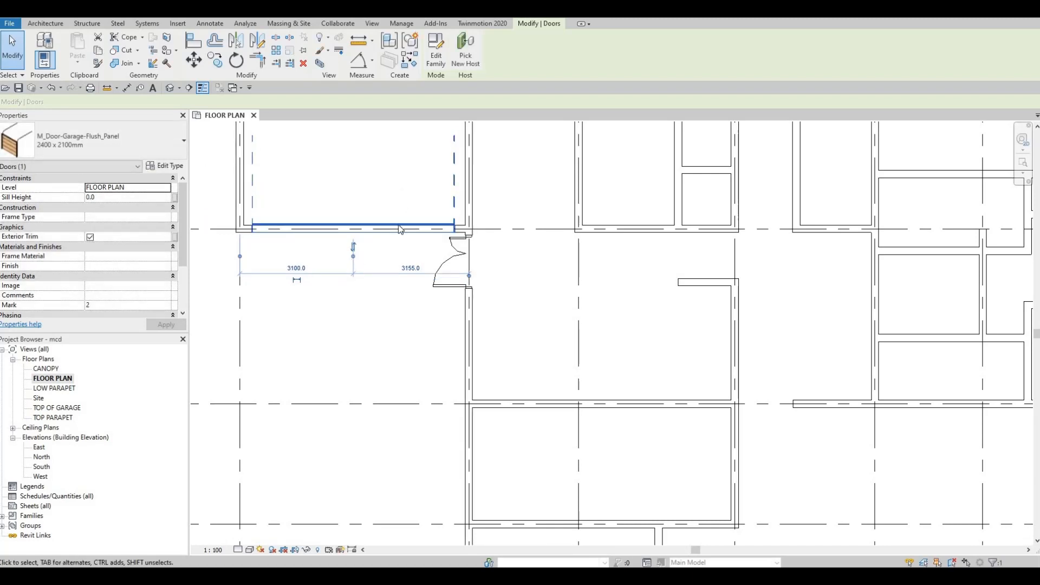
key(Escape)
key(Escape)
scroll(367, 251, up, 2)
middle_drag(484, 260, 478, 292)
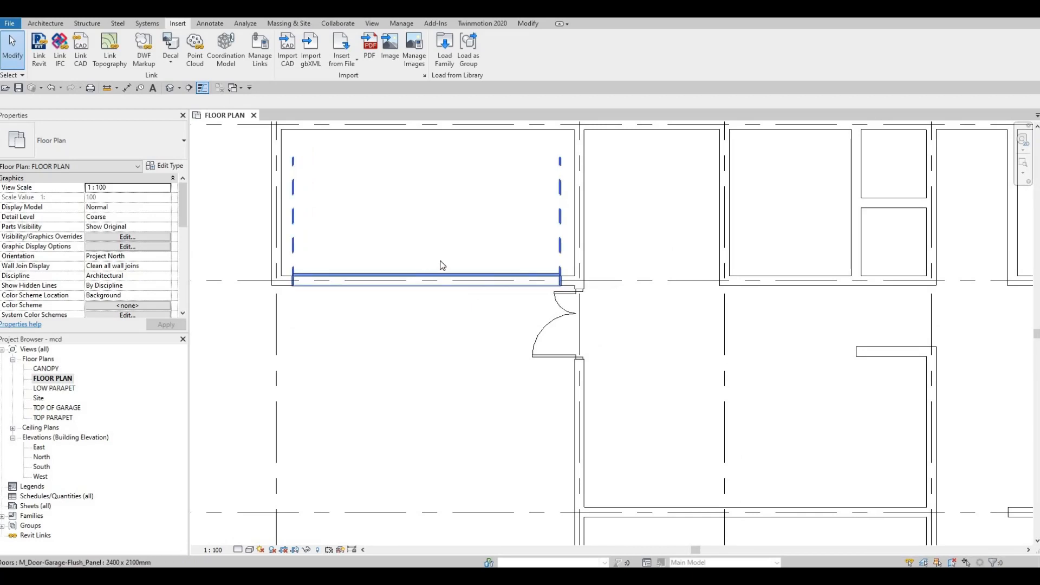
scroll(429, 219, down, 1)
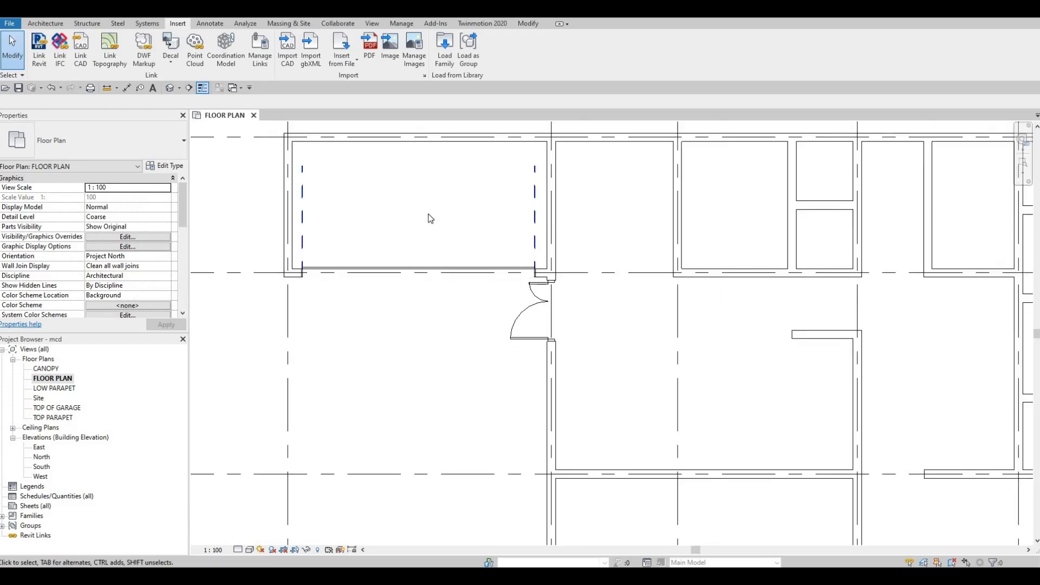
middle_drag(403, 189, 361, 233)
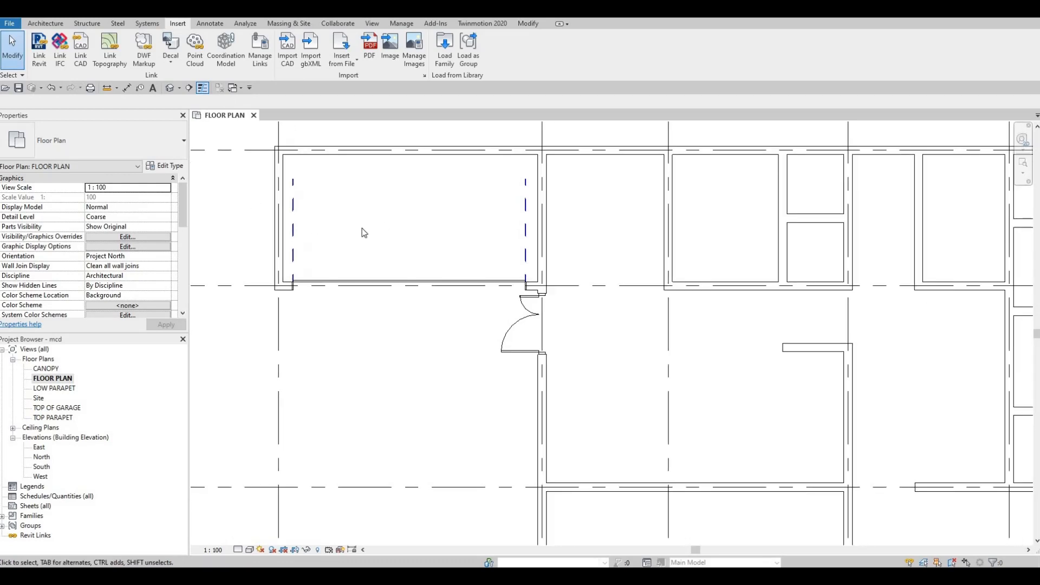
Step: Start loading a door family and open the Commercial folder inside the Doors library folder
scroll(458, 196, down, 3)
middle_drag(546, 279, 474, 323)
scroll(462, 297, down, 1)
middle_drag(568, 369, 429, 311)
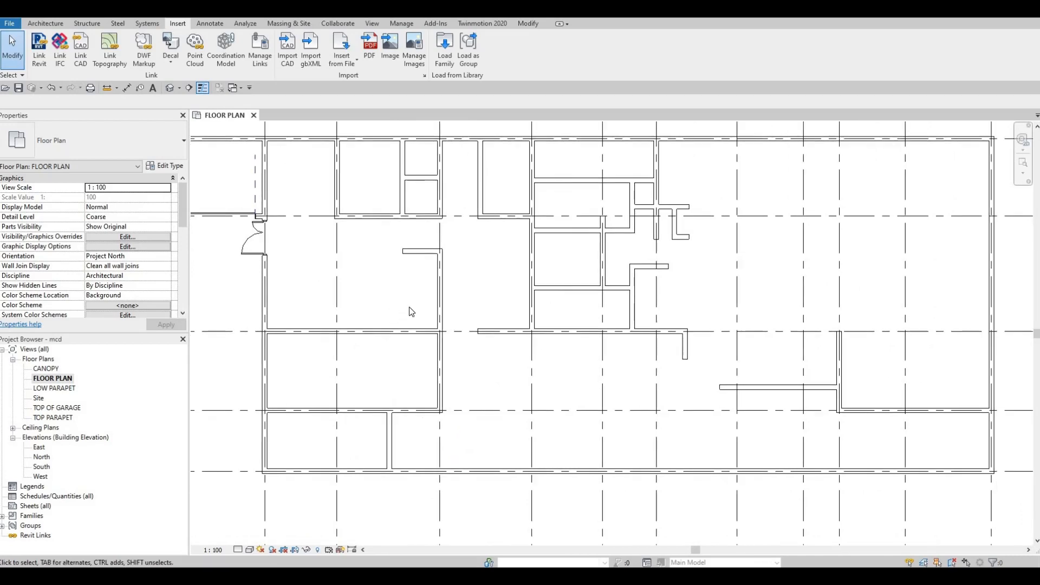
scroll(432, 301, down, 1)
mouse_move(517, 293)
middle_down()
mouse_move(432, 301)
mouse_move(383, 320)
mouse_move(489, 298)
mouse_move(456, 290)
mouse_move(508, 288)
middle_up()
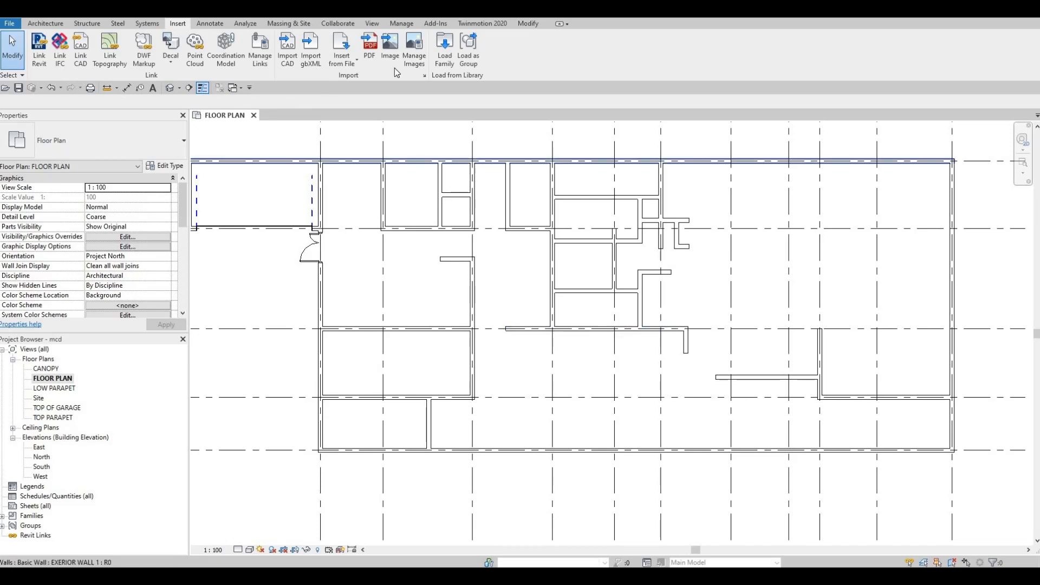
click(443, 54)
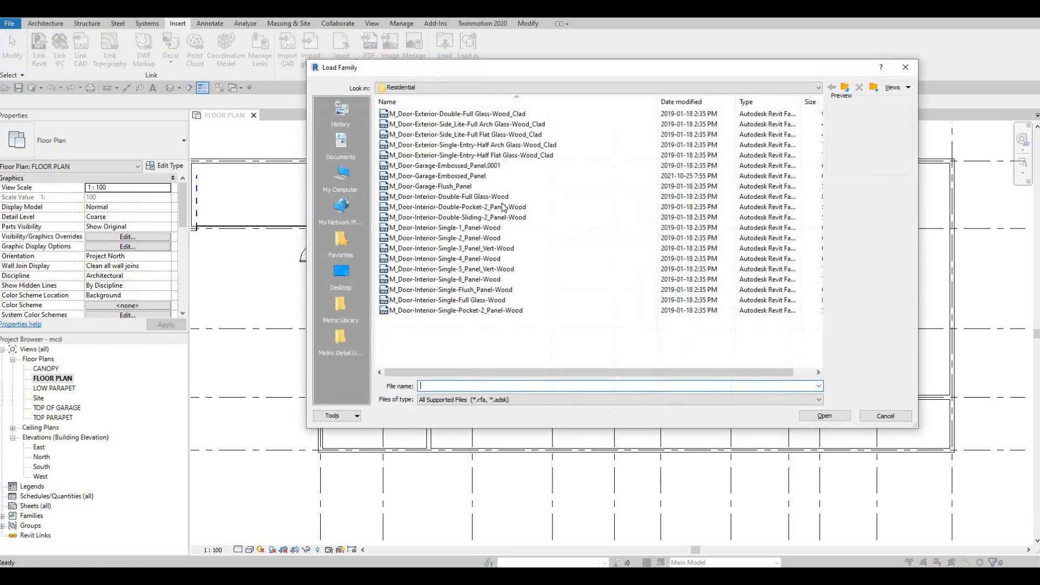
click(845, 87)
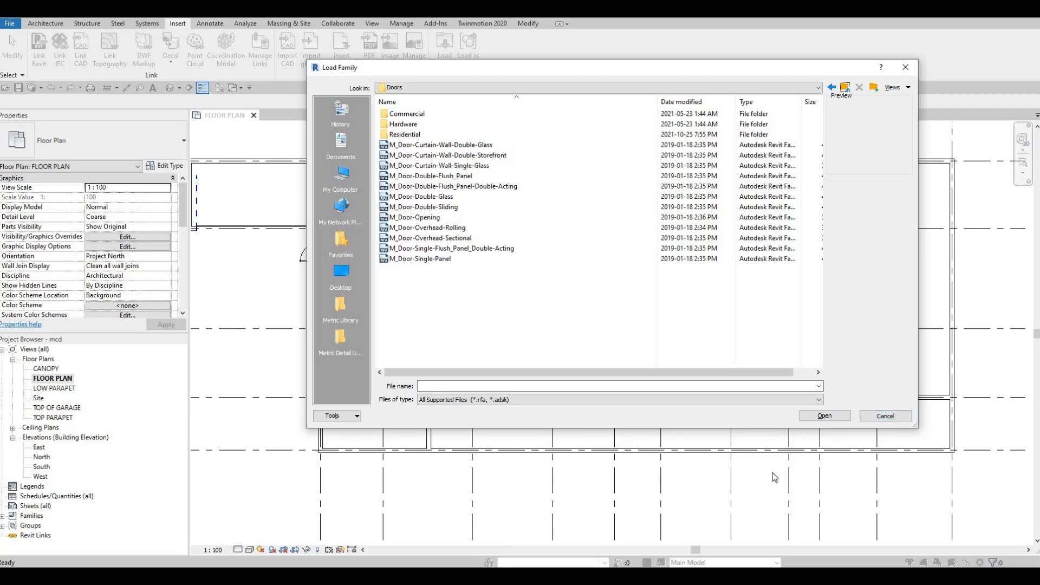
double_click(401, 115)
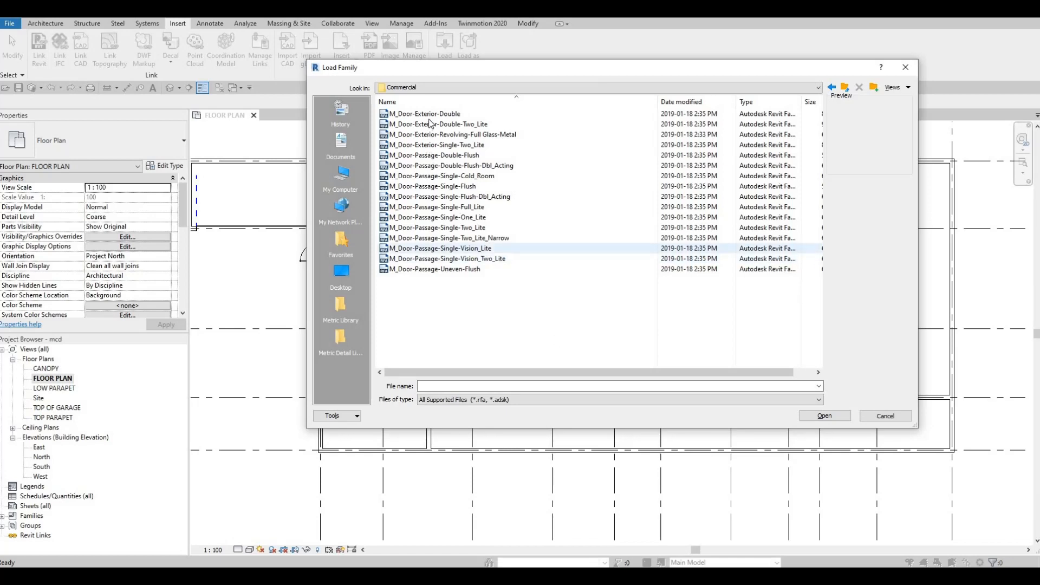
Step: Preview the commercial door families and choose M_Door-Passage-Single-Cold_Room for loading
click(509, 113)
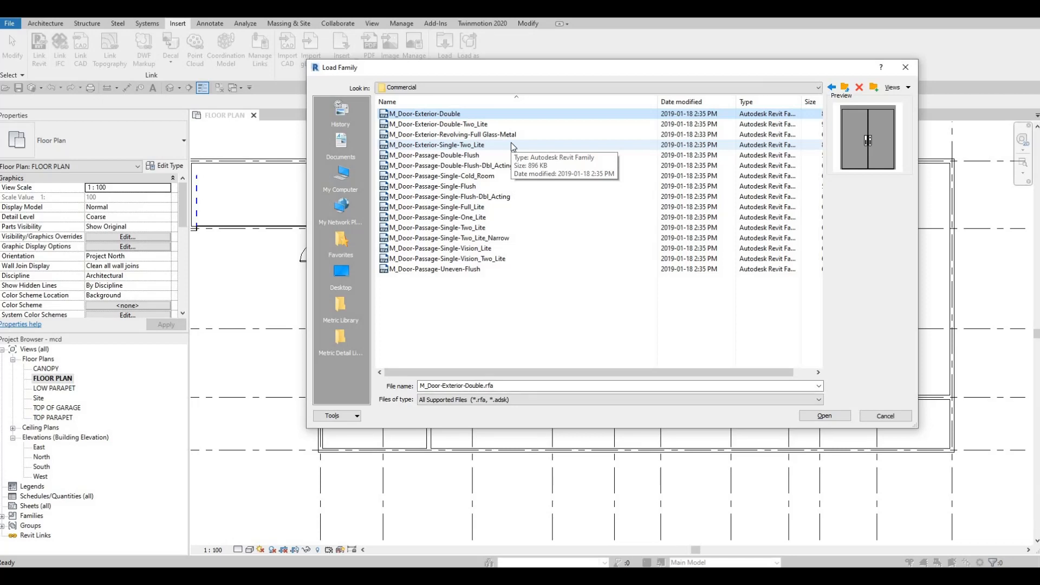
key(Down)
key(Down)
key(Down)
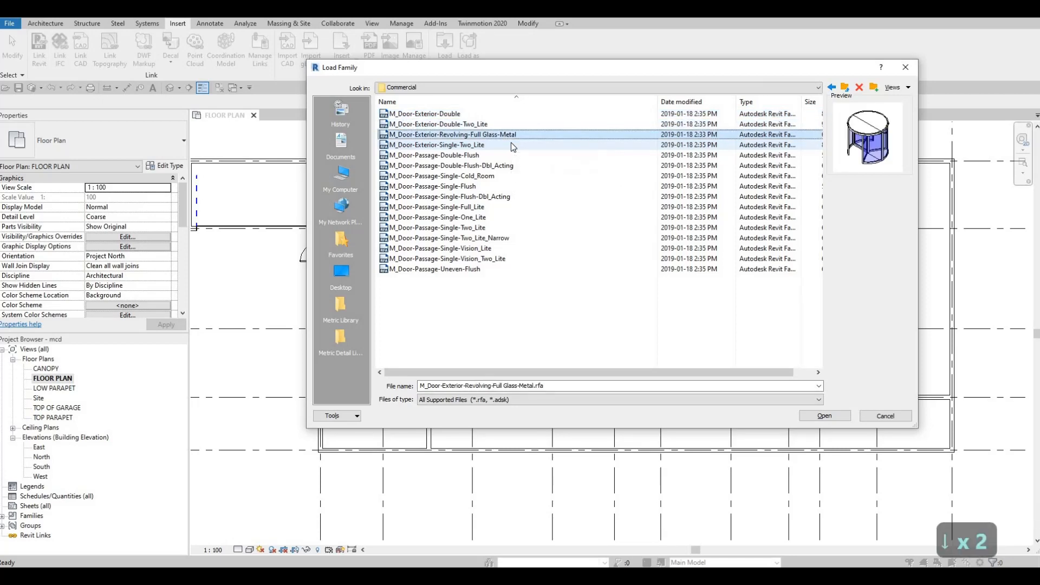
key(Down)
key(Down)
key(Down)
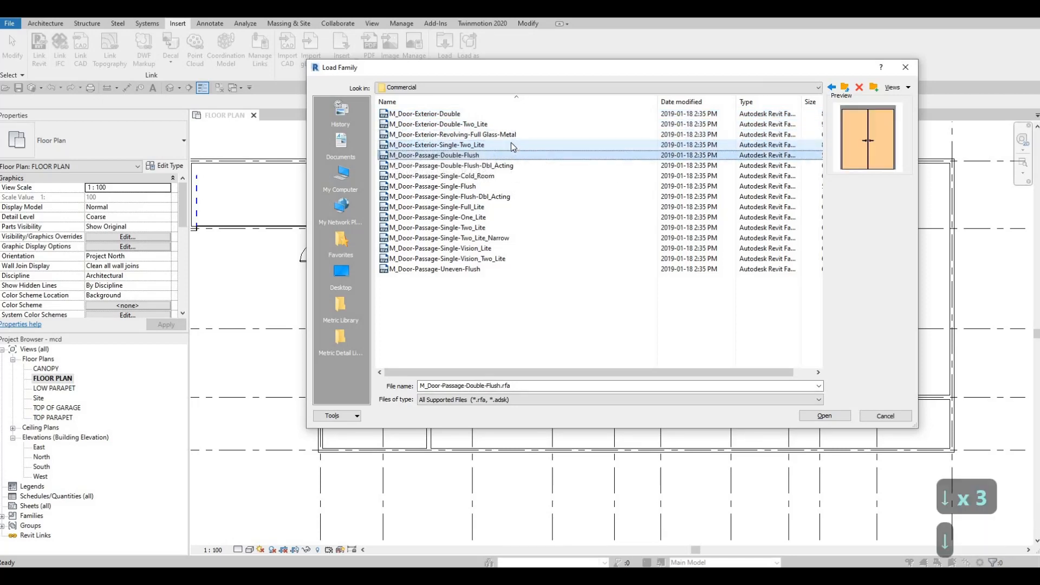
key(Down)
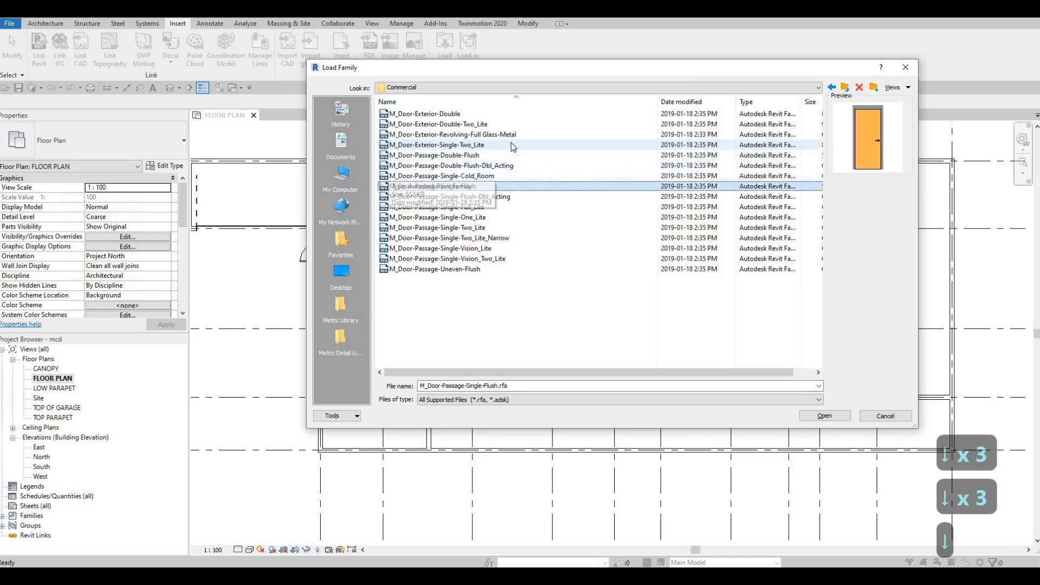
key(Up)
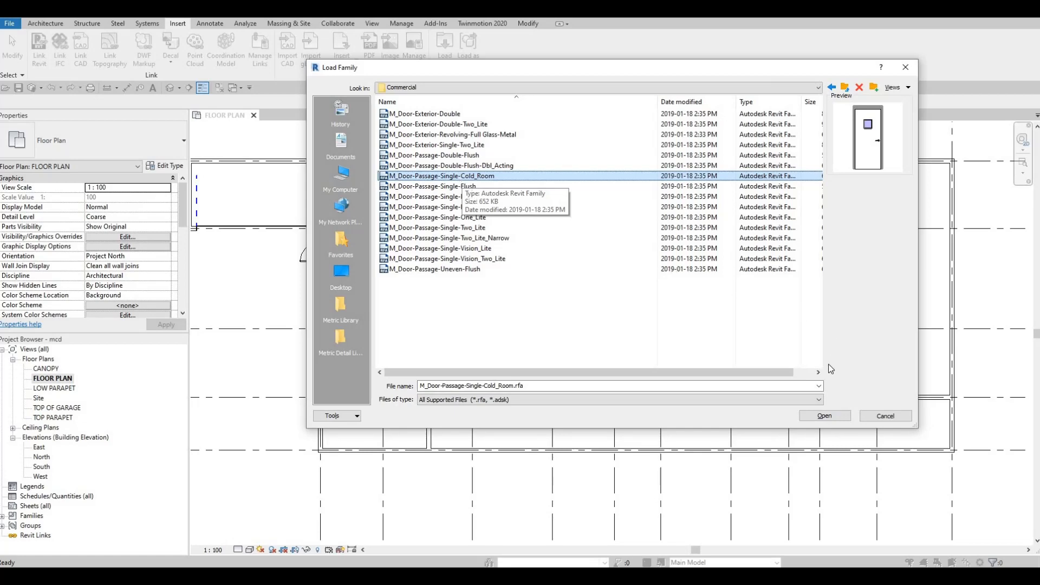
click(817, 414)
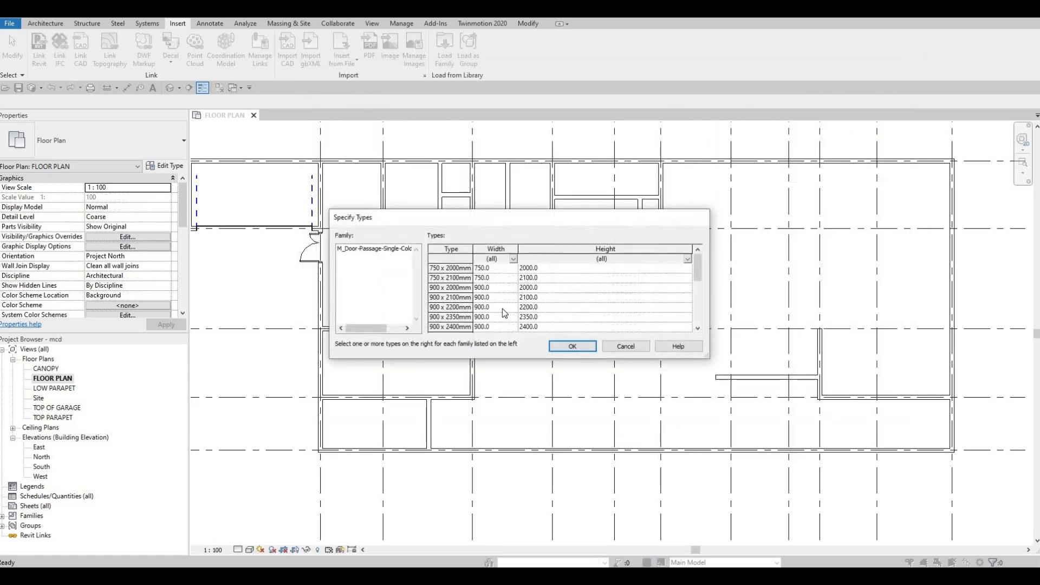
Step: Load the cold-room door types from 750 x 2000mm through 1200 x 2000mm, accepting the large number of types
scroll(480, 306, down, 3)
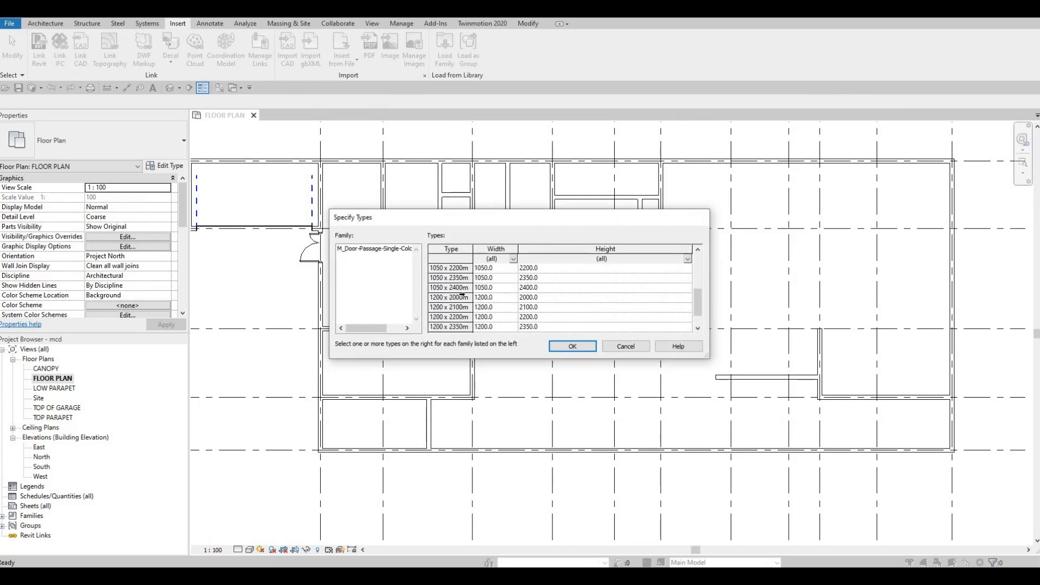
scroll(460, 295, up, 5)
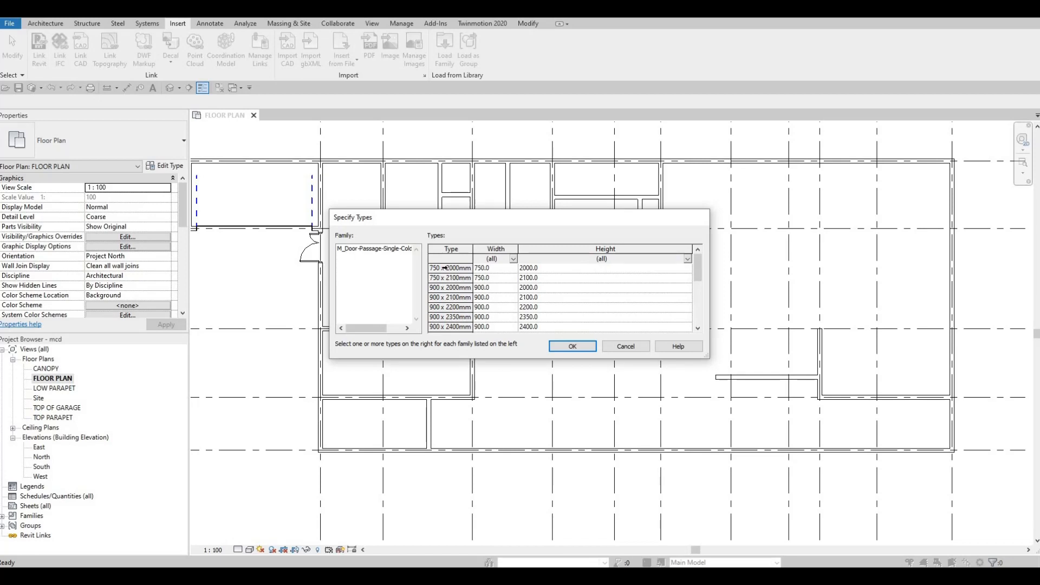
scroll(450, 303, down, 3)
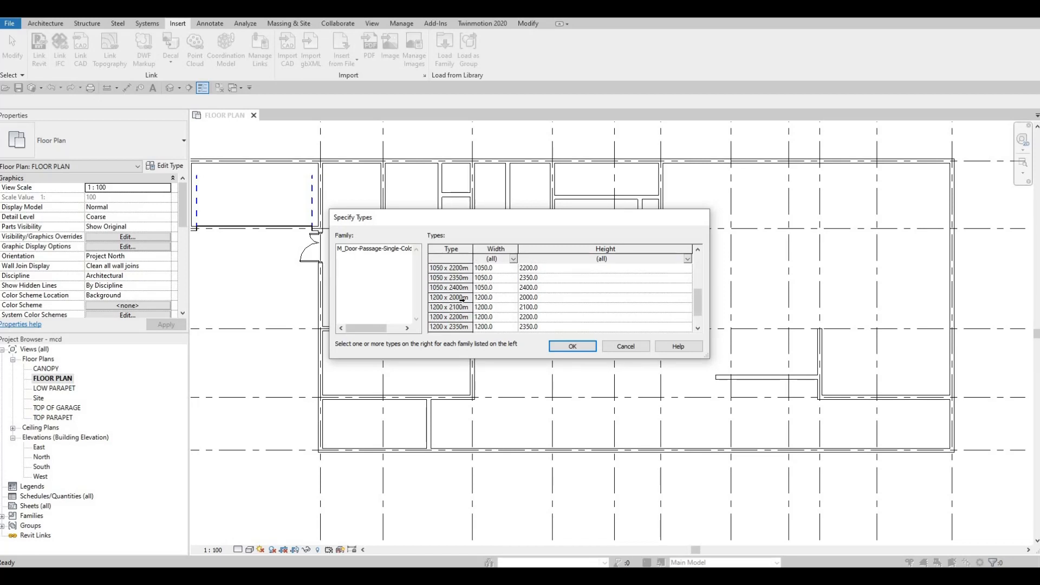
click(459, 298)
scroll(455, 277, up, 3)
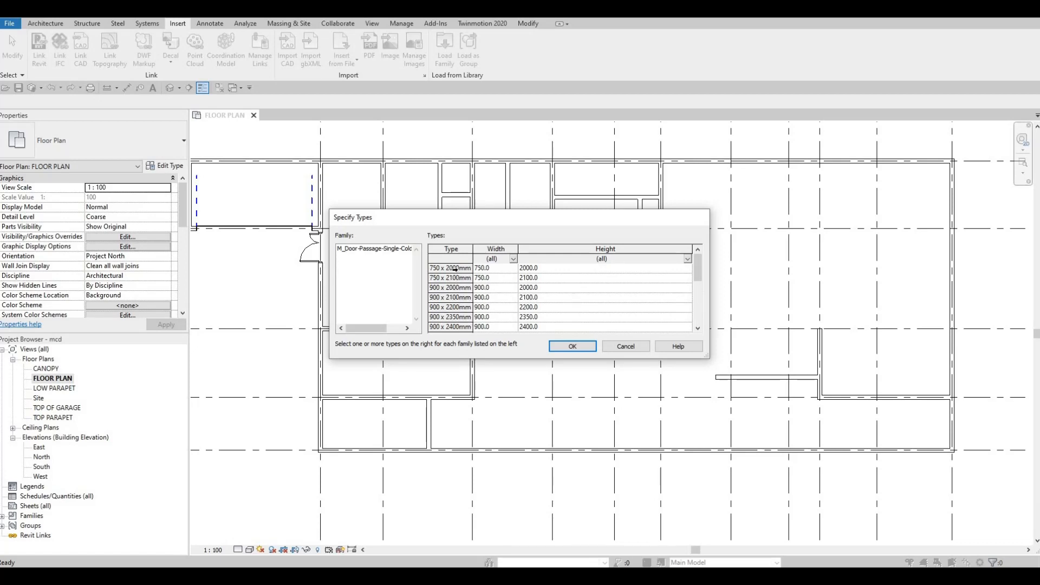
scroll(455, 293, down, 3)
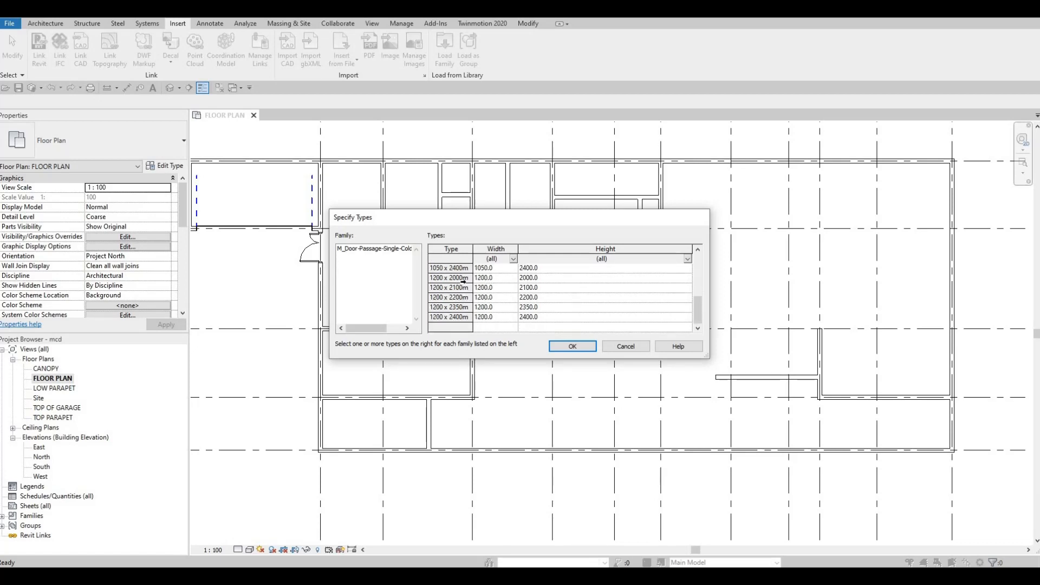
shift+click(448, 298)
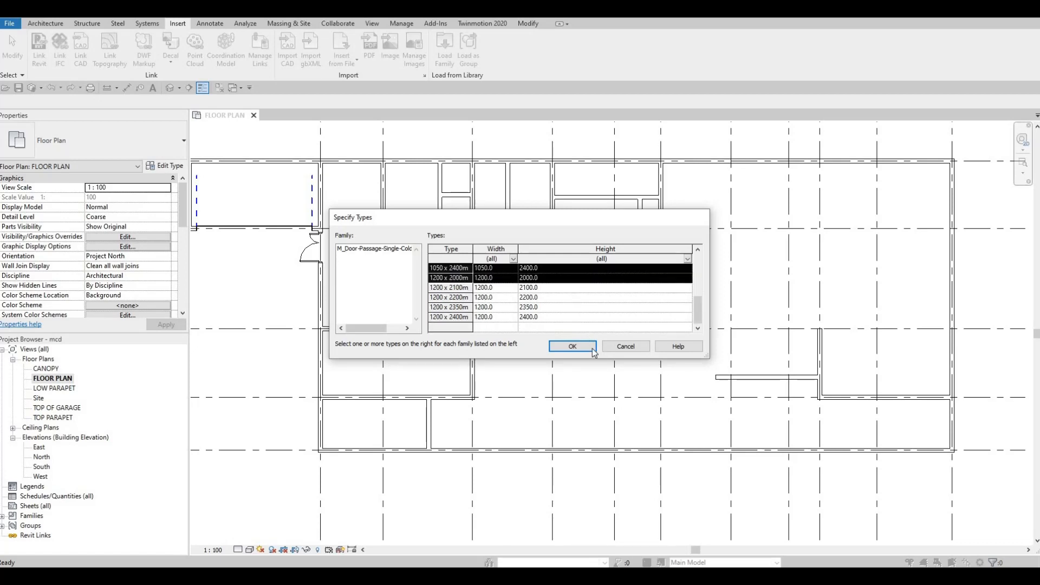
click(568, 346)
click(544, 309)
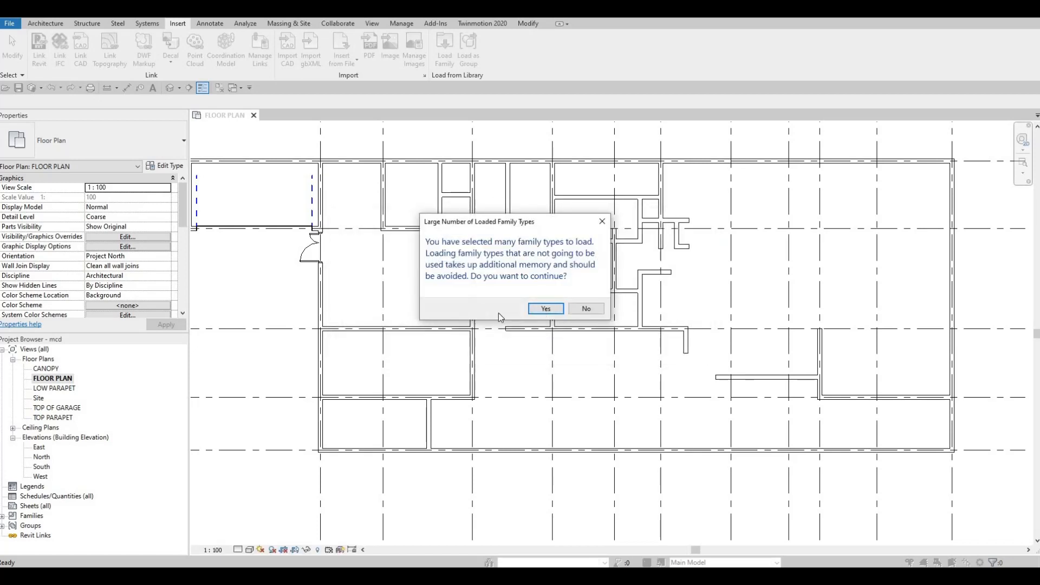
Step: Place a 1050 x 2000mm M_Door-Passage-Single-Cold_Room door in the middle room's east wall, centred about 1400 mm below its upper grid line
click(46, 23)
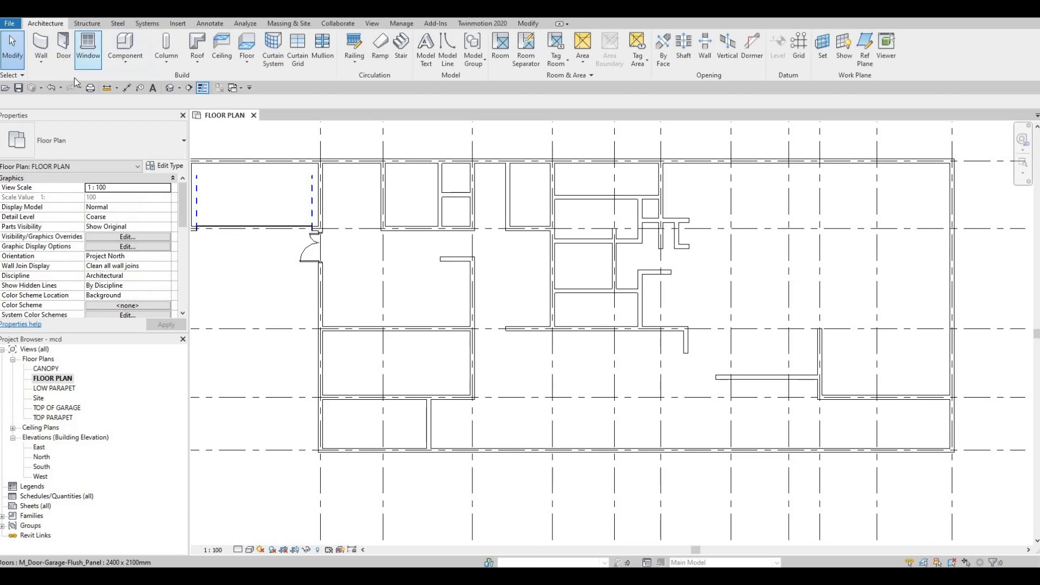
click(64, 46)
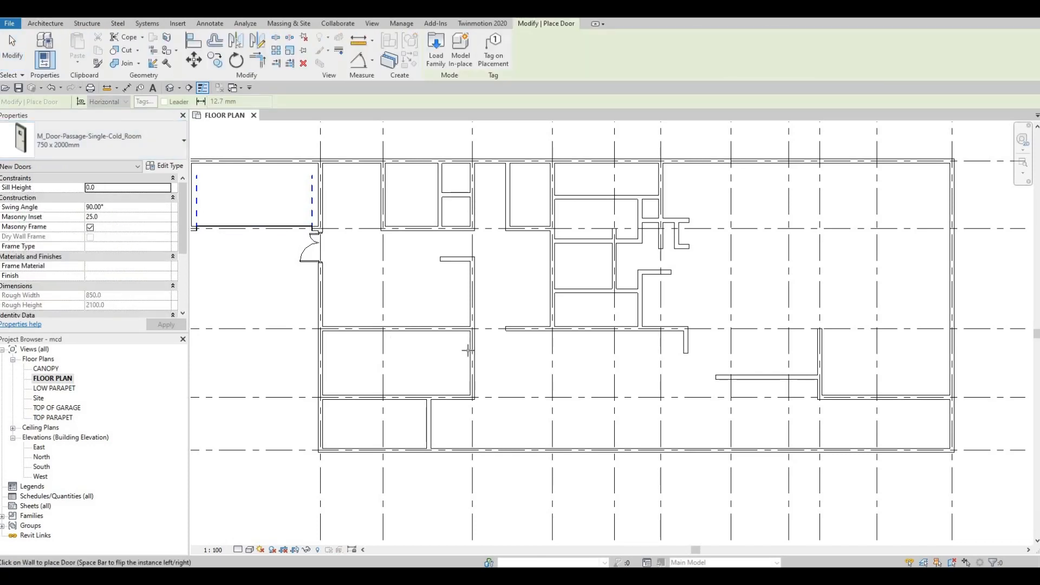
scroll(465, 351, up, 2)
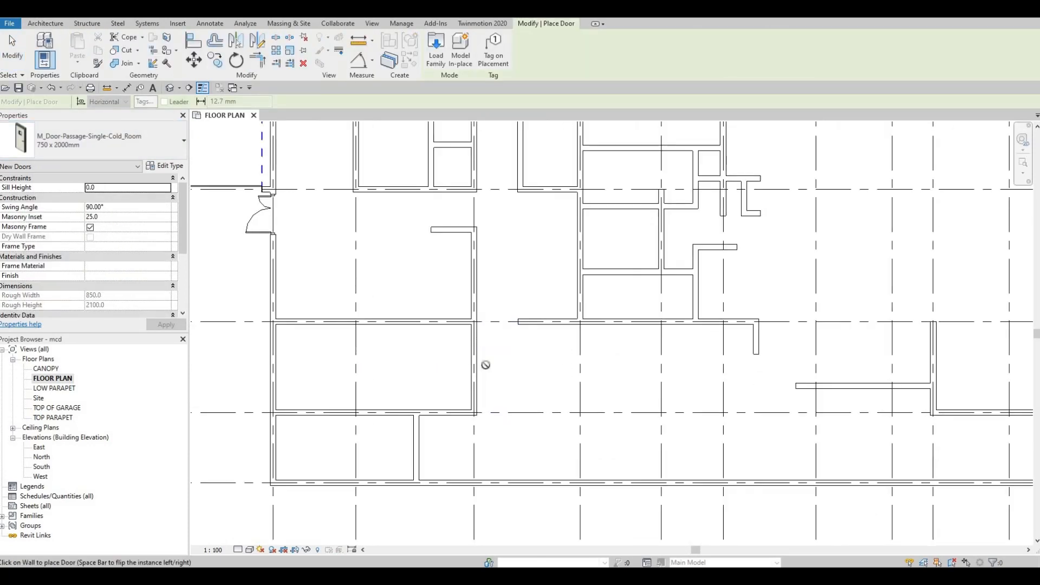
click(474, 367)
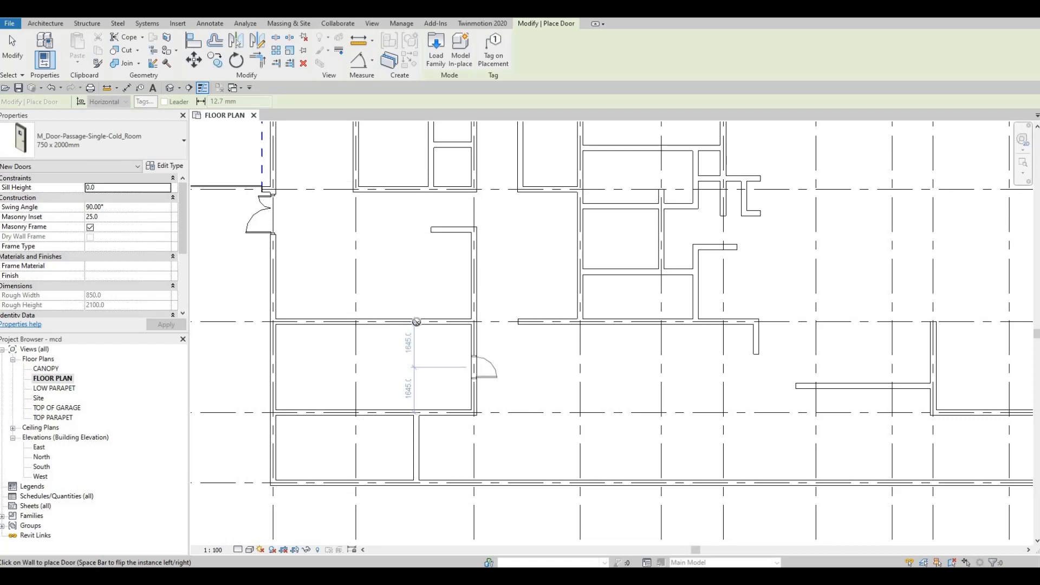
click(103, 145)
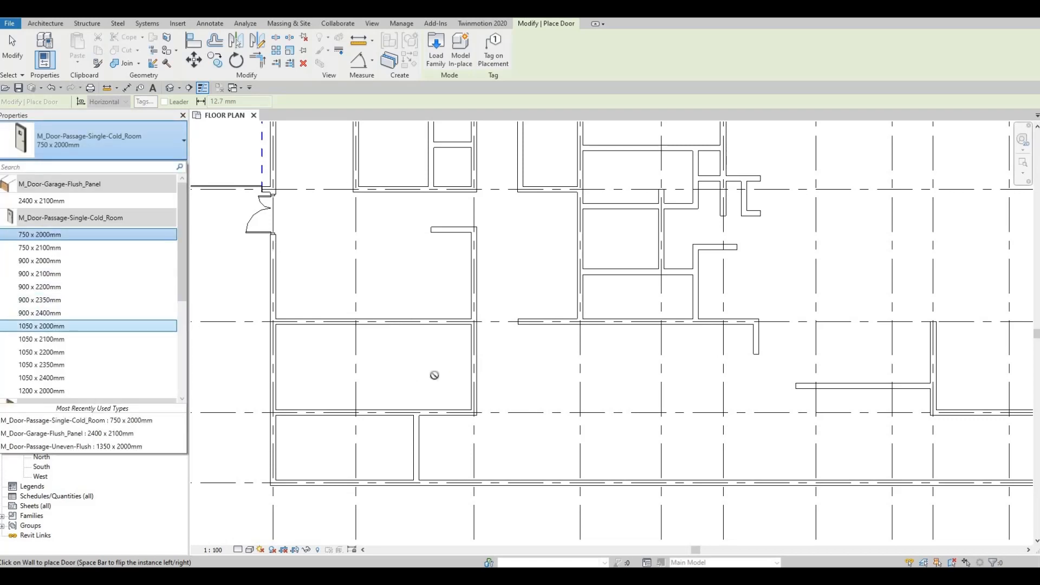
click(41, 326)
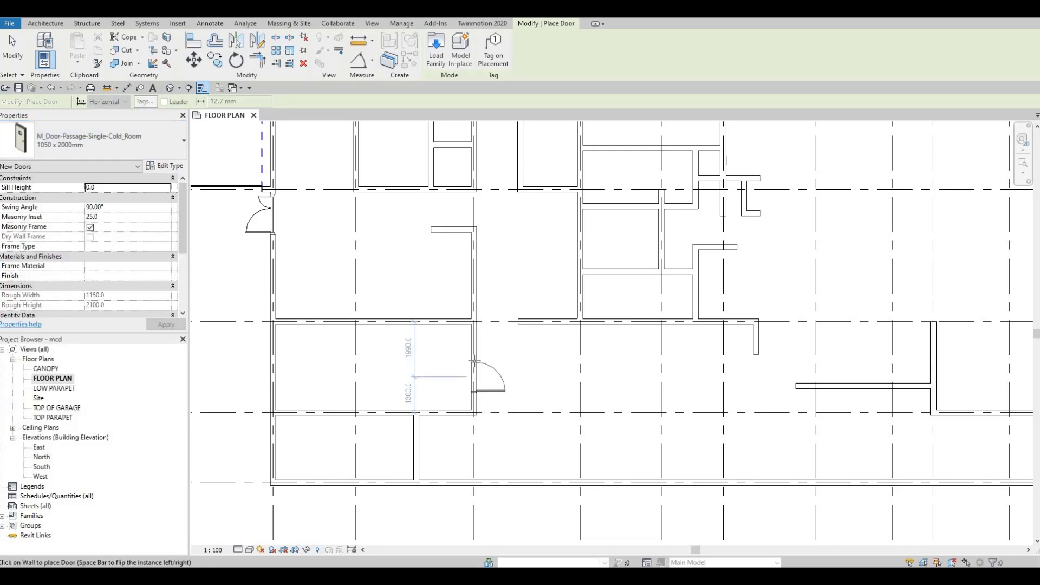
click(474, 360)
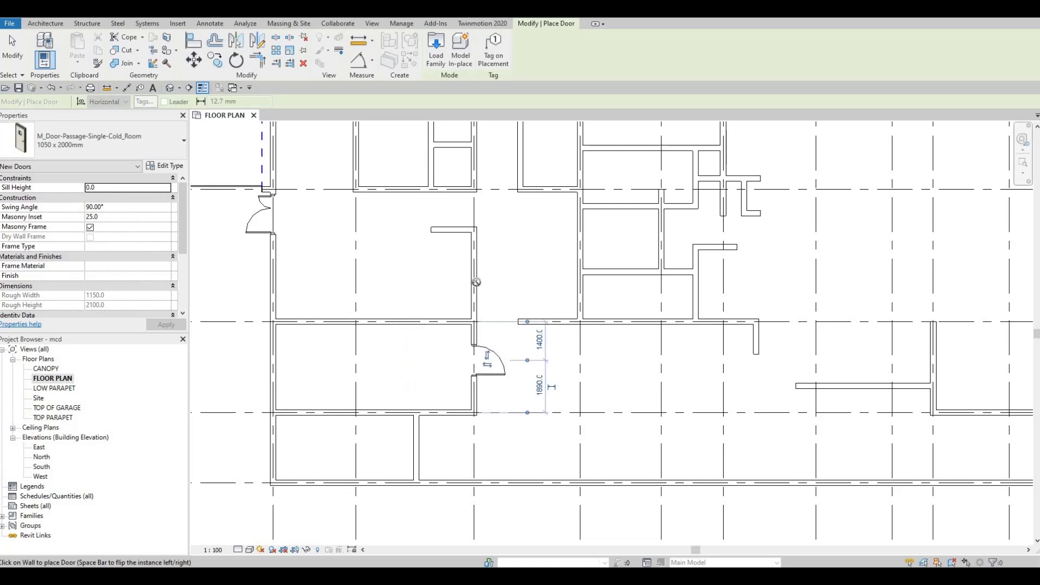
Step: Place another 1050 x 2000mm cold-room door in the southwest room's east wall, about 800 mm below the upper grid line, and end placement
middle_drag(471, 291, 524, 190)
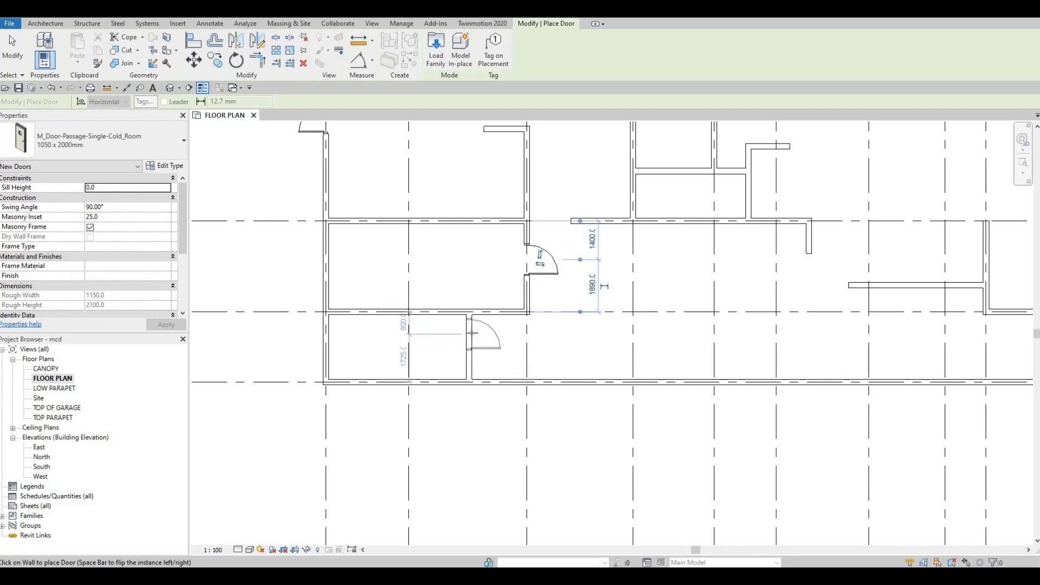
click(571, 332)
key(Escape)
key(Escape)
key(Escape)
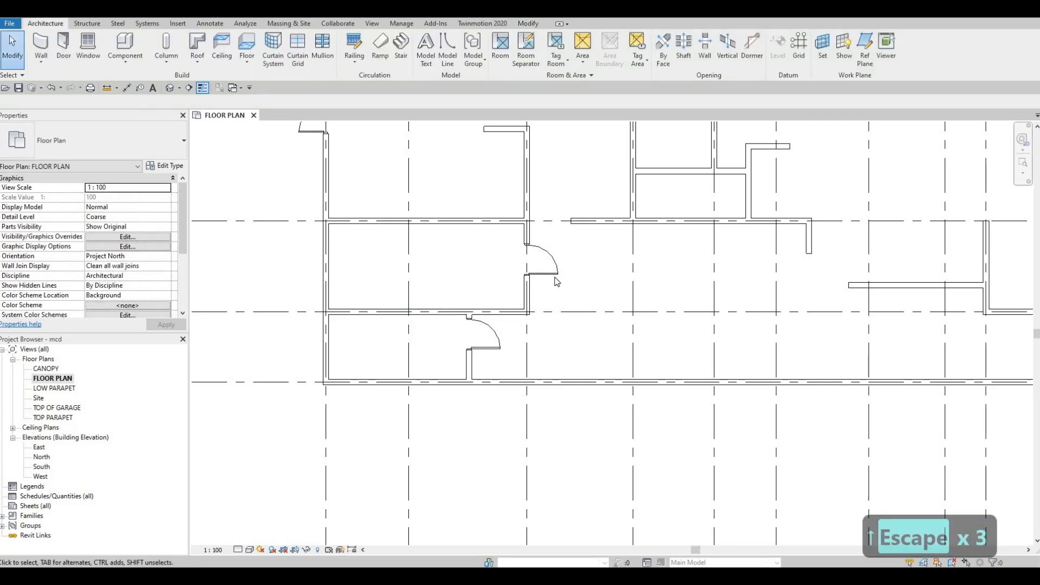
Step: Nudge the middle room's door down the wall until its centre is 1520 mm from the upper grid line, and deselect it
scroll(557, 282, up, 1)
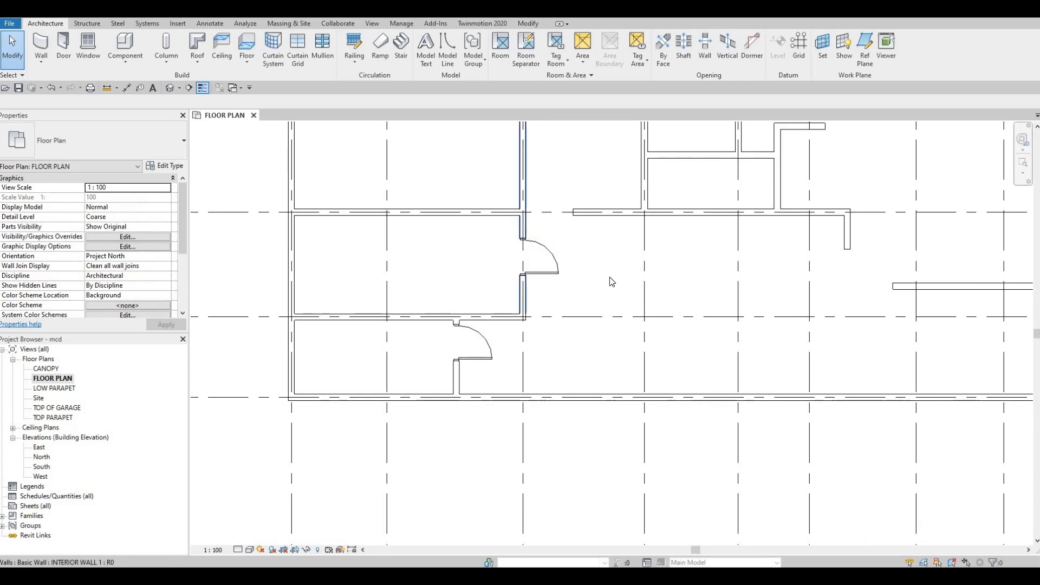
click(559, 282)
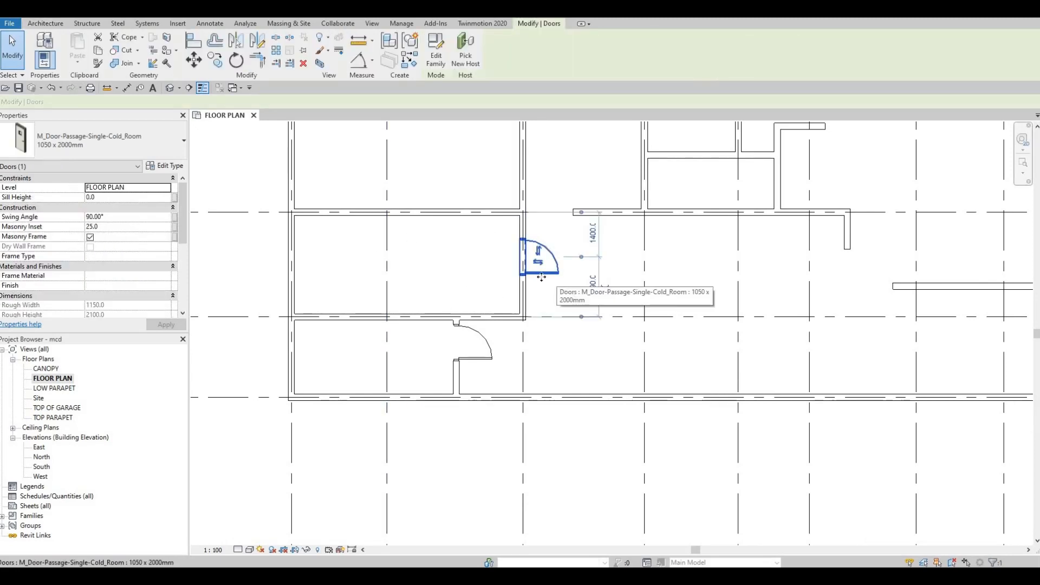
key(Down)
key(Down)
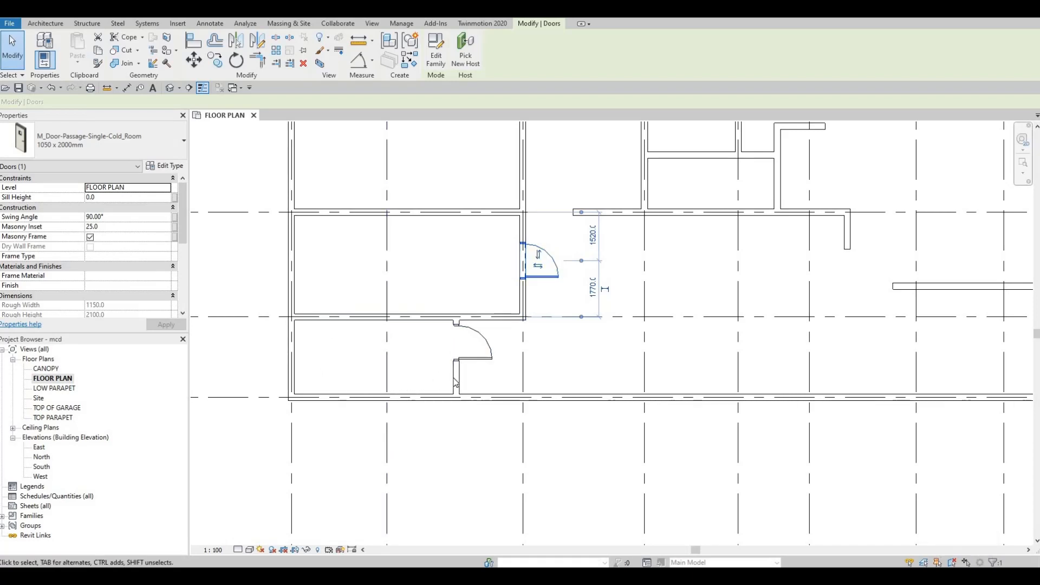
key(Escape)
key(Escape)
Step: Move the southwest room's door down to the lower end of its wall, near the exterior wall, and deselect it
scroll(408, 382, down, 2)
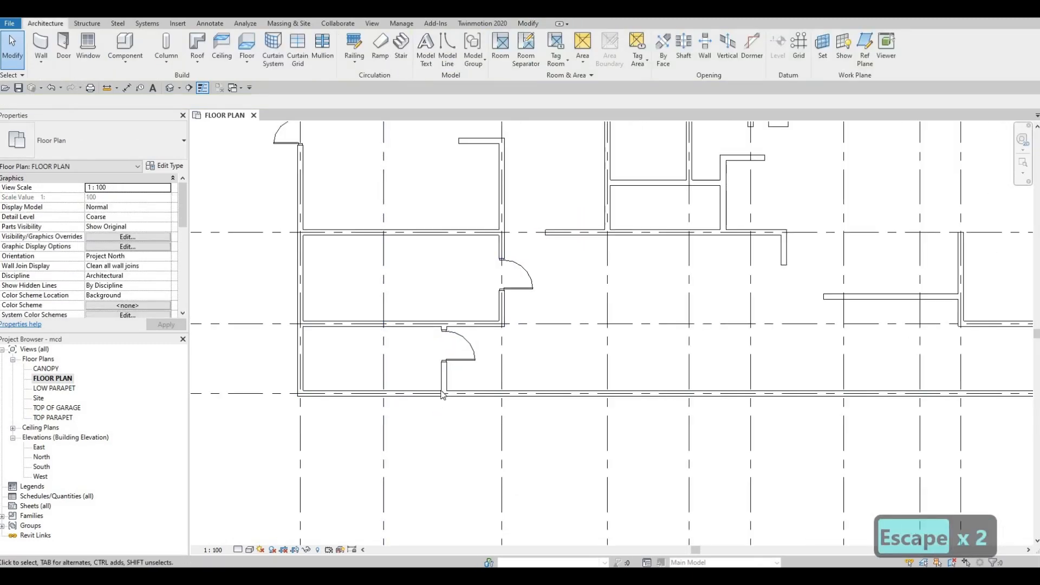
scroll(443, 394, up, 1)
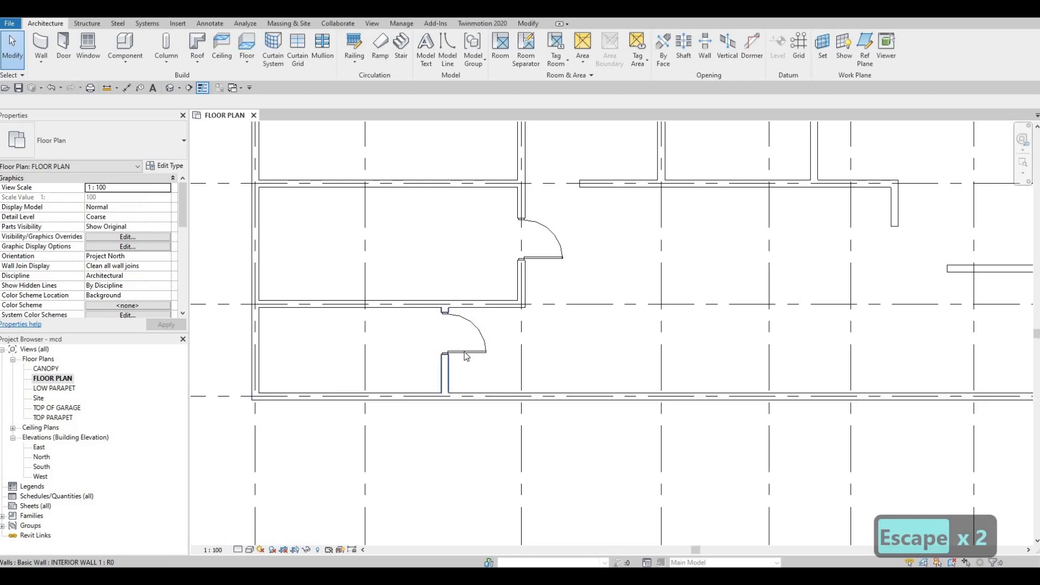
drag(466, 355, 467, 392)
key(Escape)
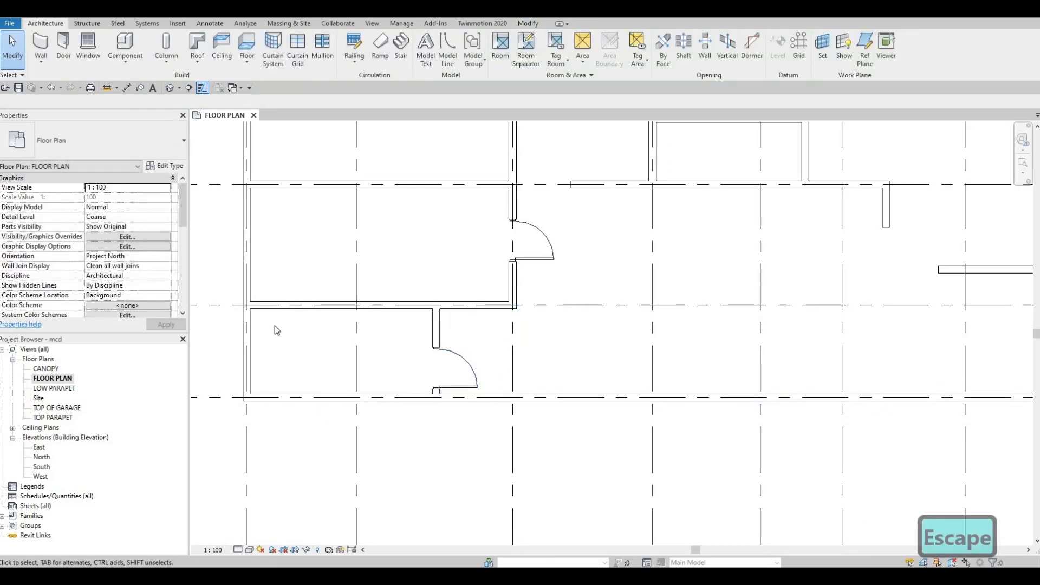
key(Escape)
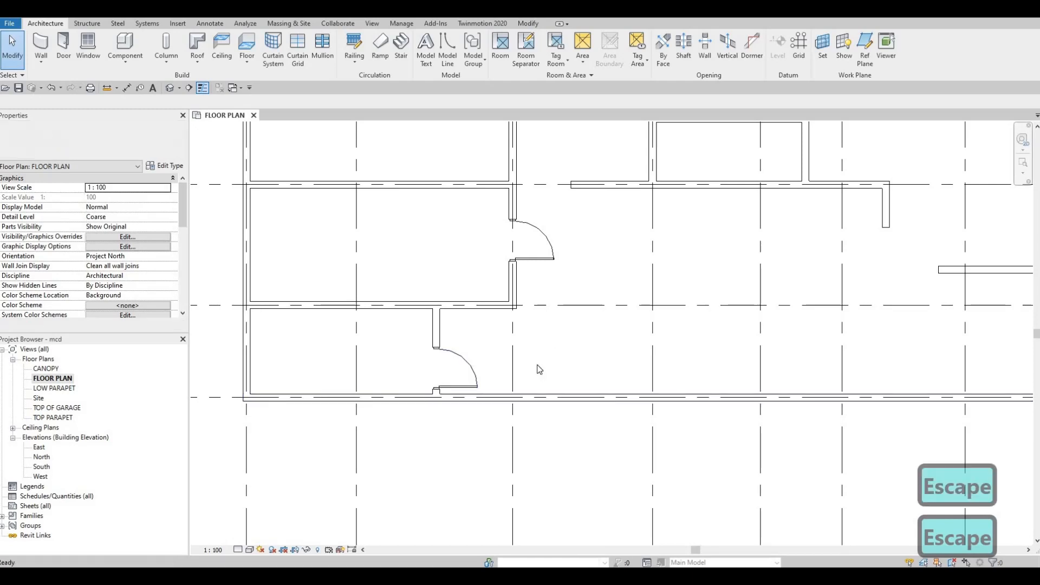
middle_drag(368, 327, 362, 340)
scroll(406, 339, down, 1)
right_click(369, 340)
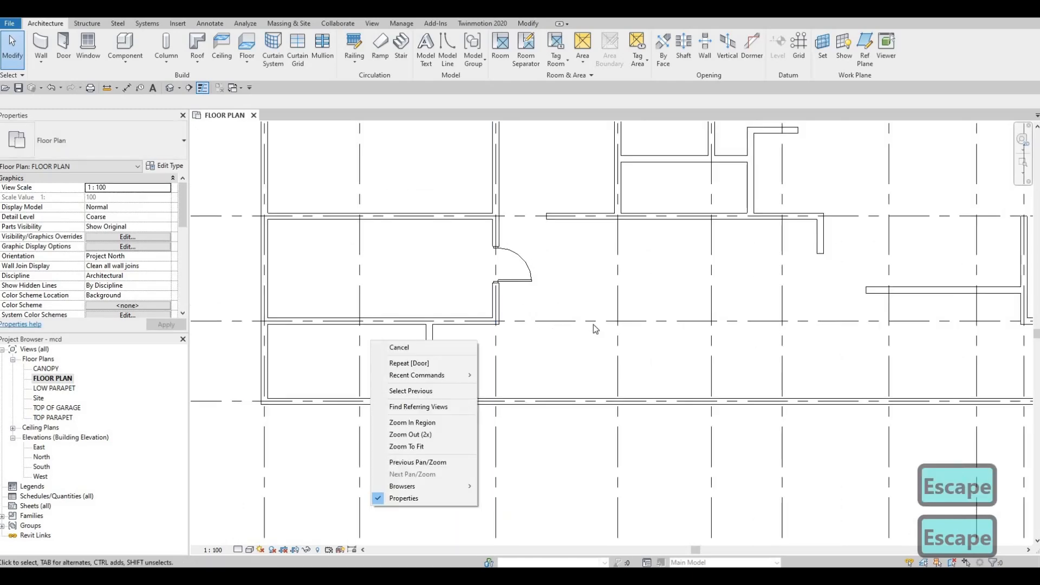
Step: Browse the Commercial door families for loading and choose M_Door-Passage-Single-Vision_Lite
key(Escape)
scroll(489, 374, down, 4)
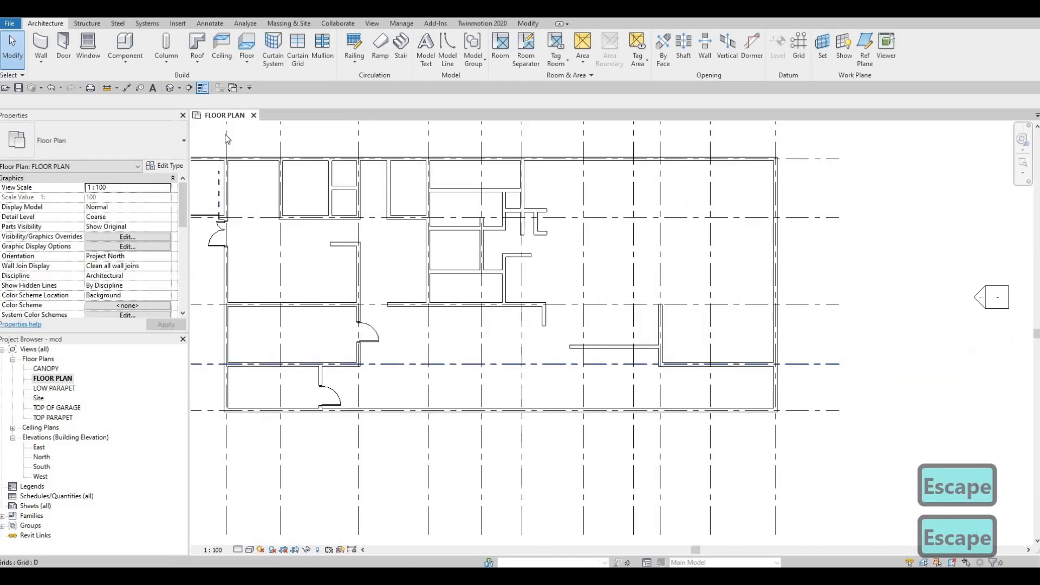
click(177, 23)
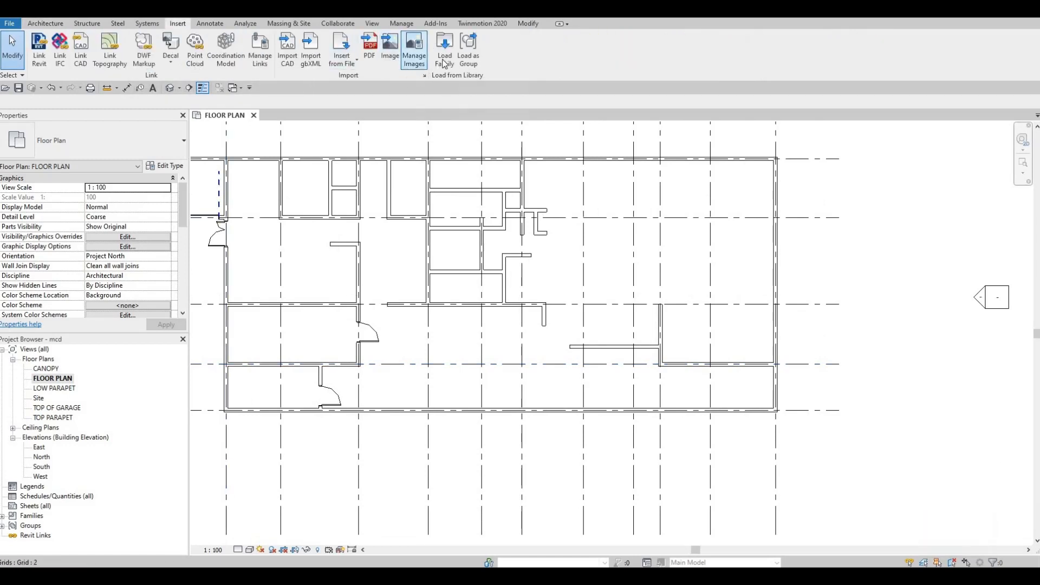
click(443, 59)
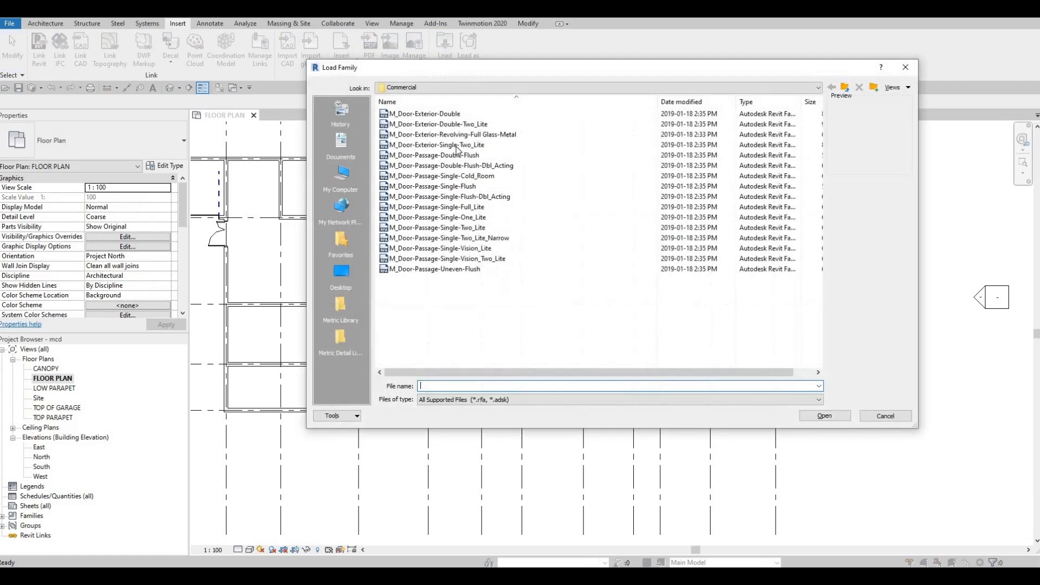
click(445, 165)
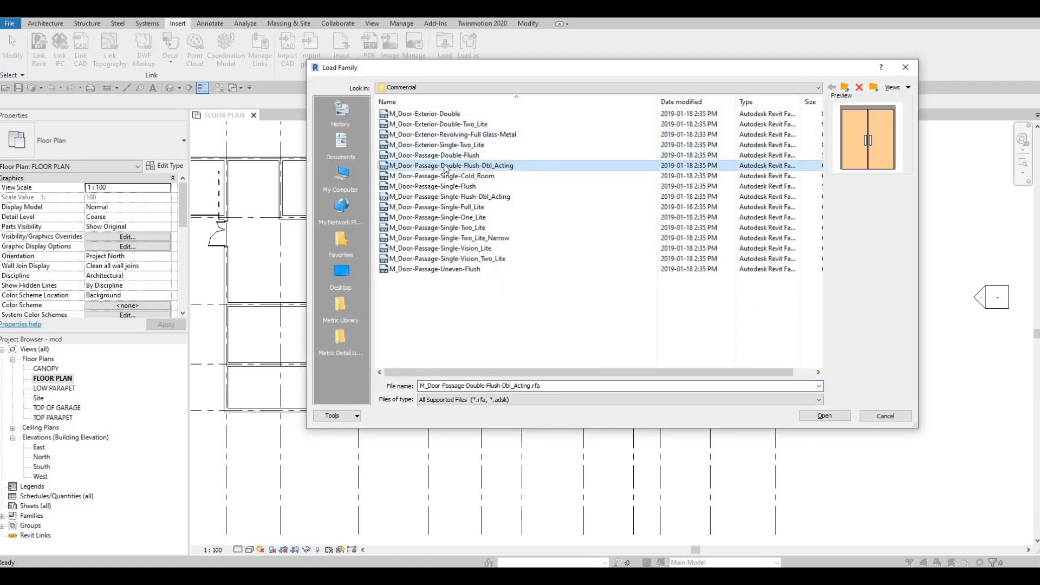
key(Down)
key(Down)
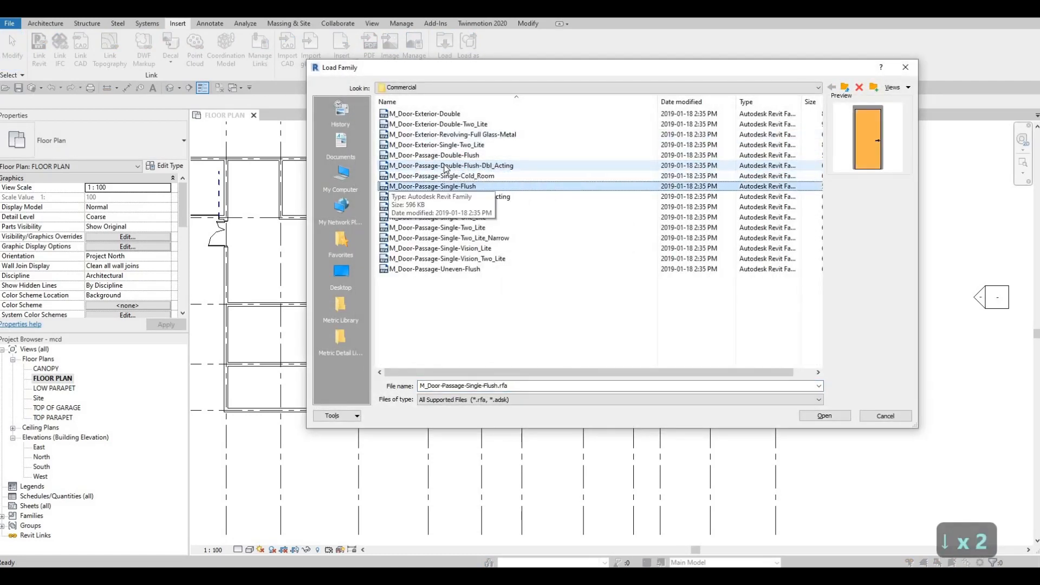
key(Down)
key(Down)
key(Down)
key(Down)
key(Down)
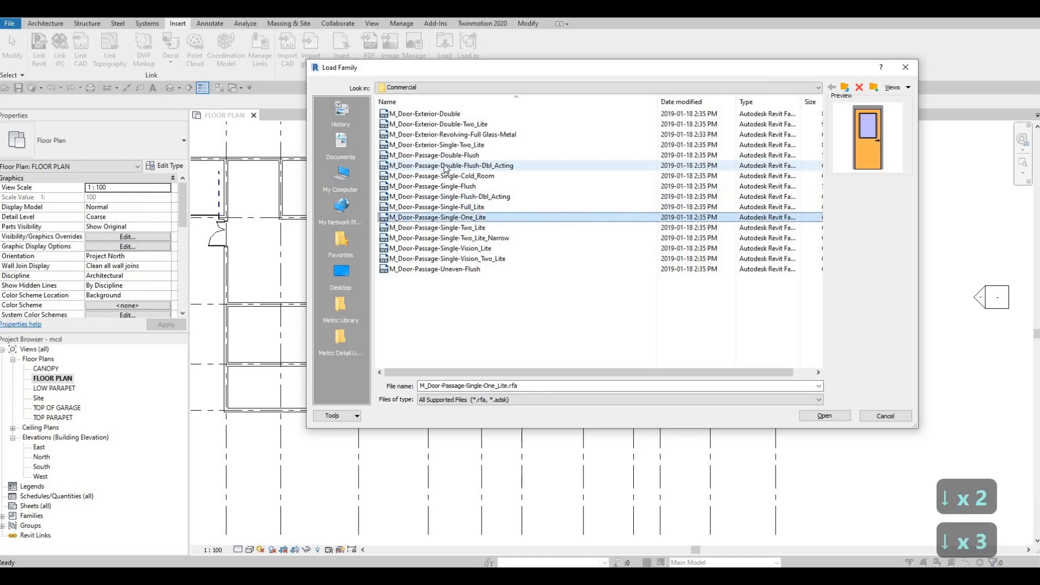
key(Down)
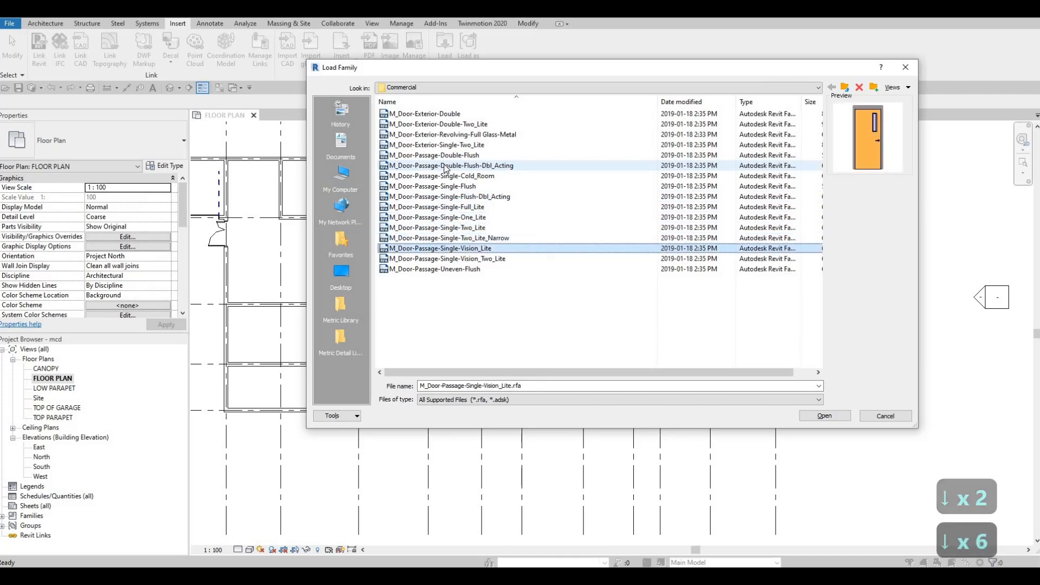
key(Down)
key(Up)
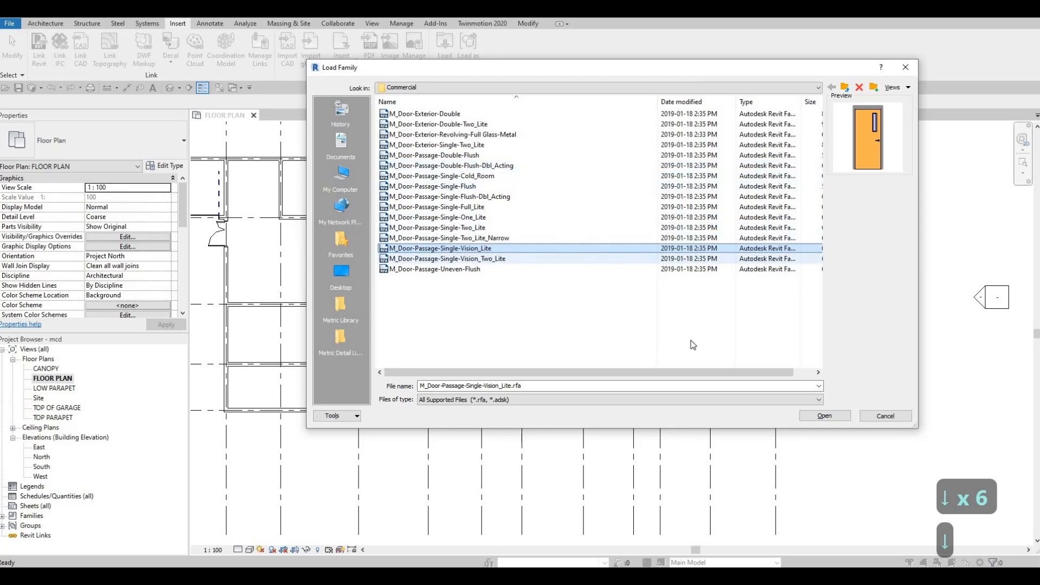
Step: Load the chosen vision-lite door family with its 900 x 2000mm type
click(824, 415)
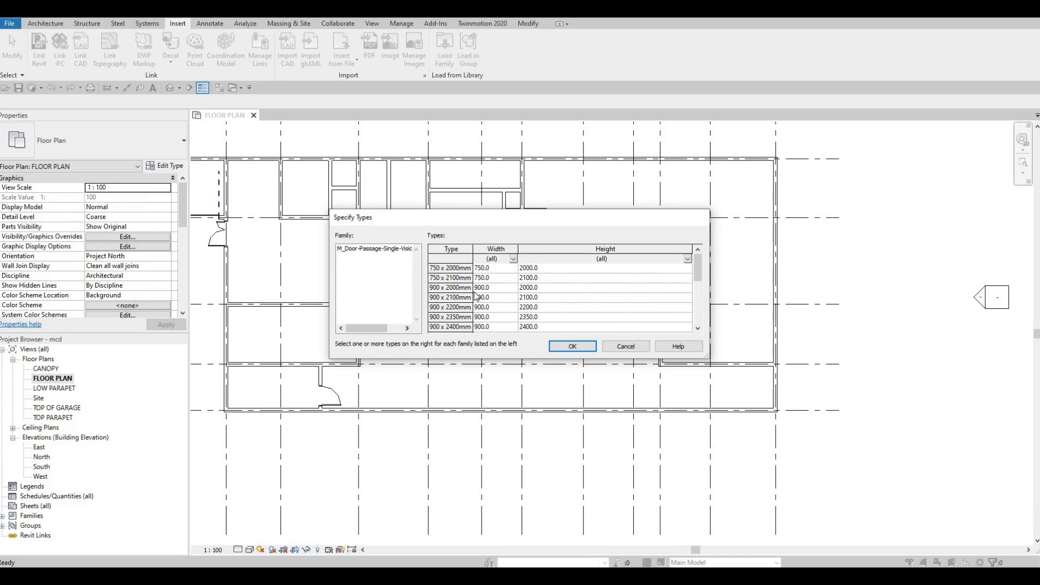
scroll(508, 308, down, 1)
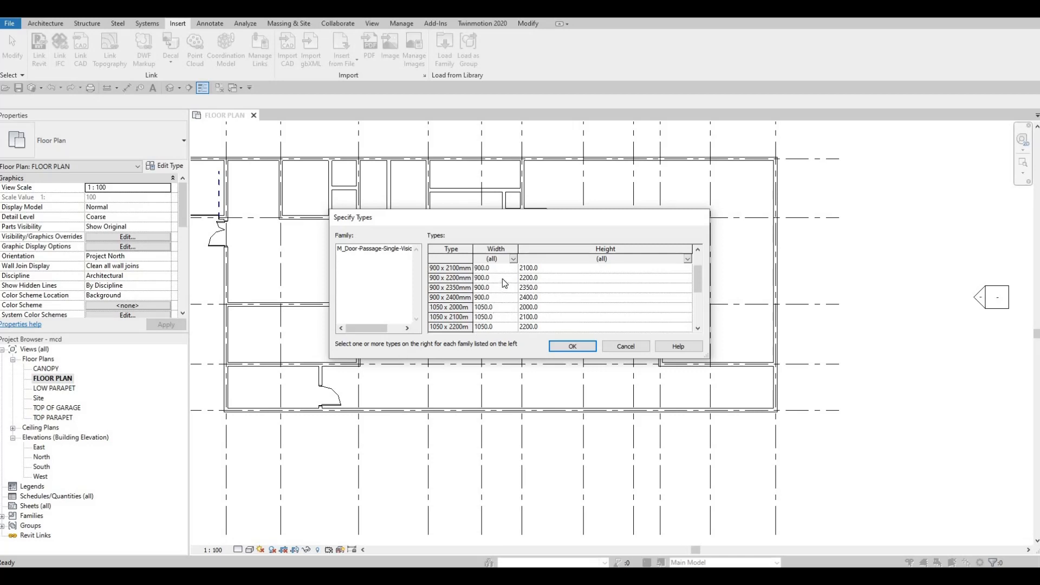
scroll(498, 278, up, 1)
click(586, 347)
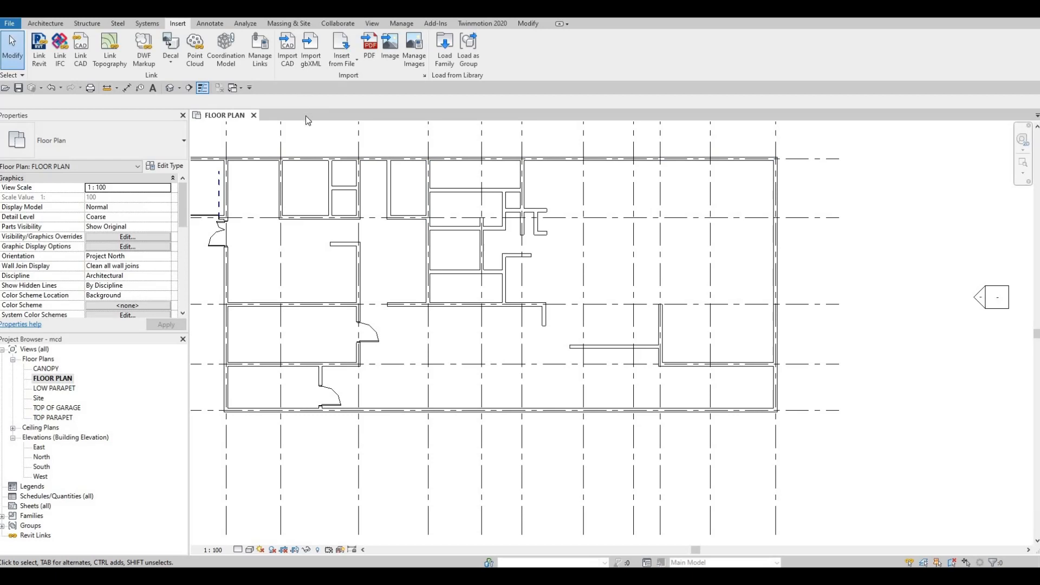
Step: Place a 900 x 2000mm vision-lite door in the north exterior wall between grid lines 5 and 6, swinging outward
key(d)
key(r)
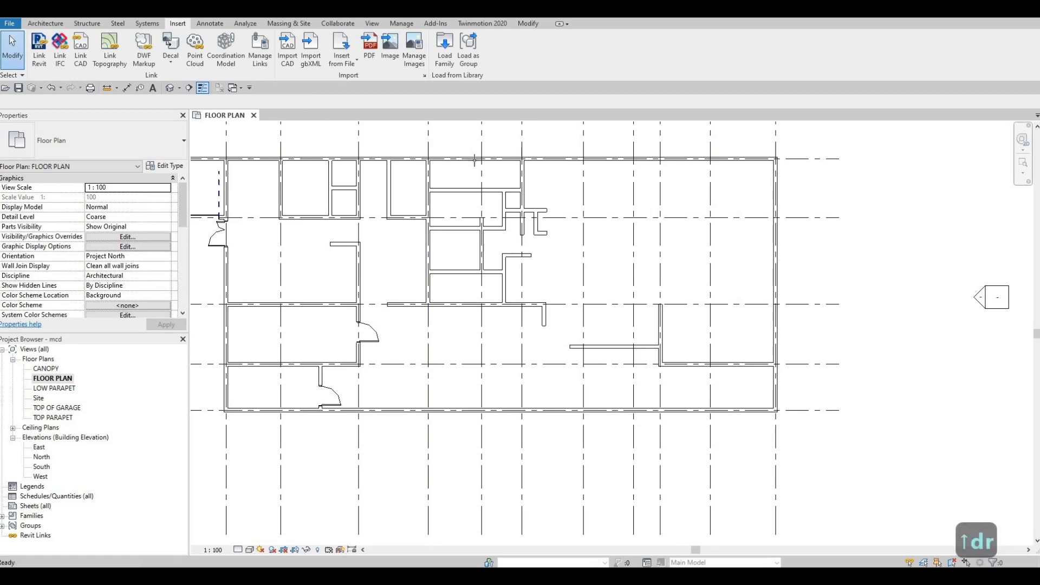
scroll(490, 158, up, 2)
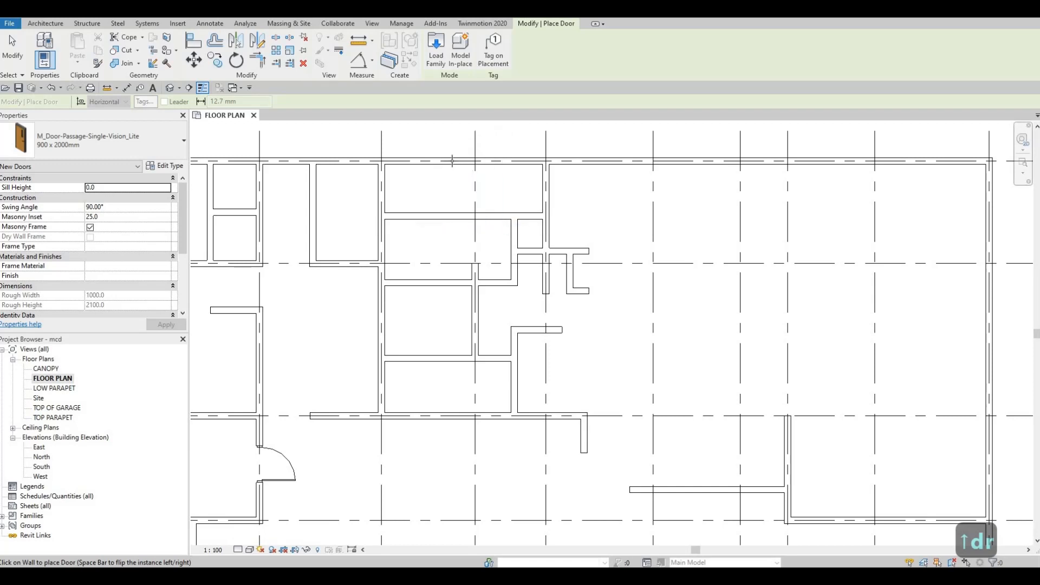
key(space)
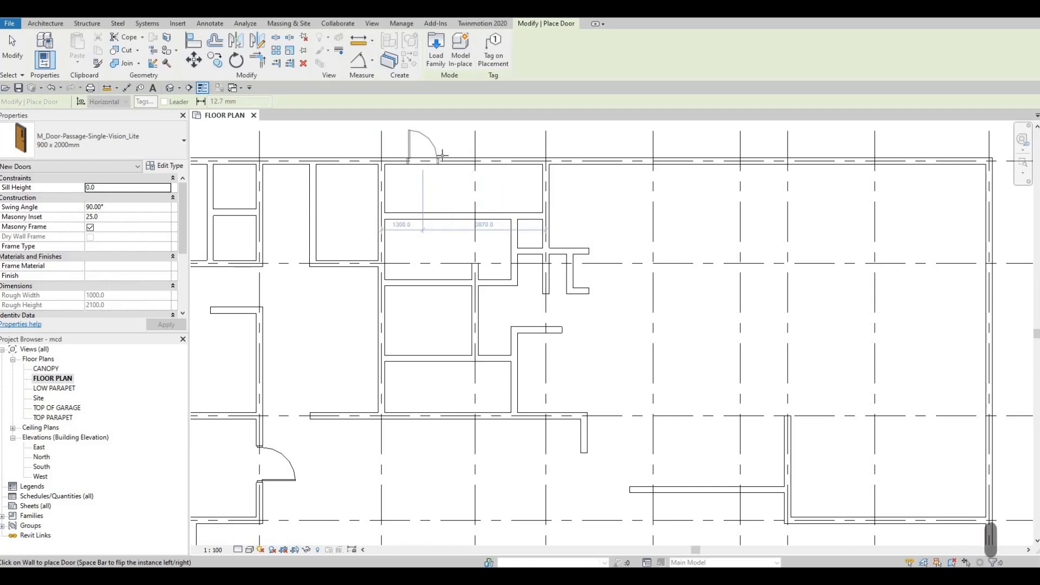
Step: Place another 900 x 2000mm vision-lite door in the east exterior wall, 700 mm below grid line D and swinging outward, and end placement
middle_drag(657, 311, 541, 200)
scroll(541, 200, down, 1)
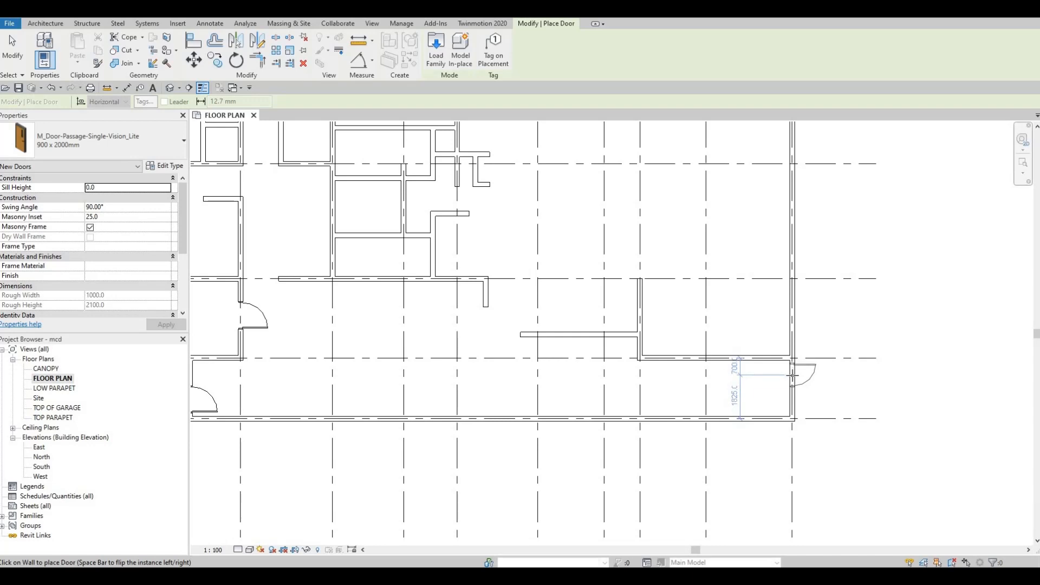
click(793, 375)
key(Escape)
key(Escape)
key(Escape)
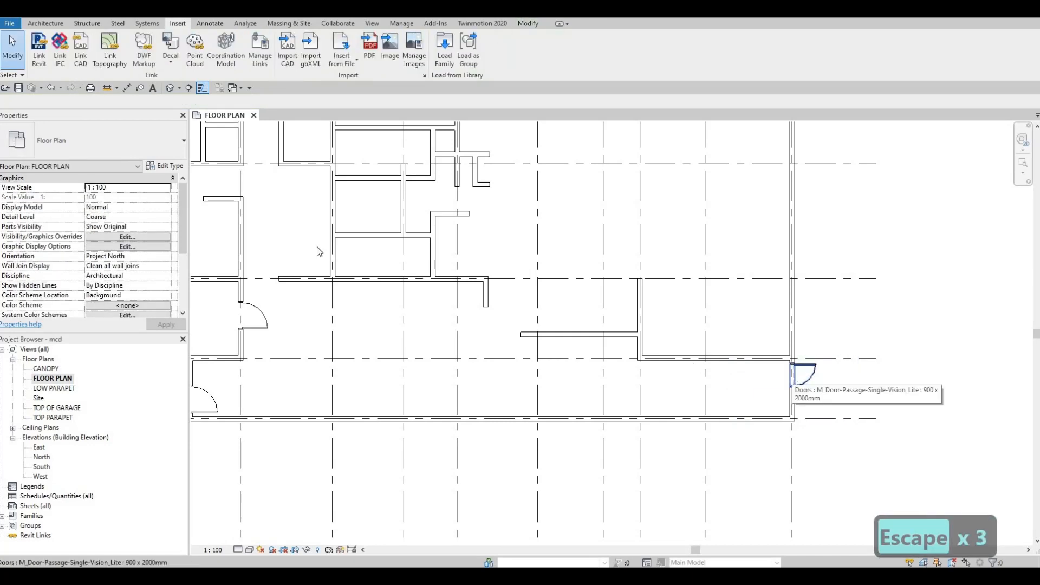
middle_drag(471, 333, 582, 310)
key(Escape)
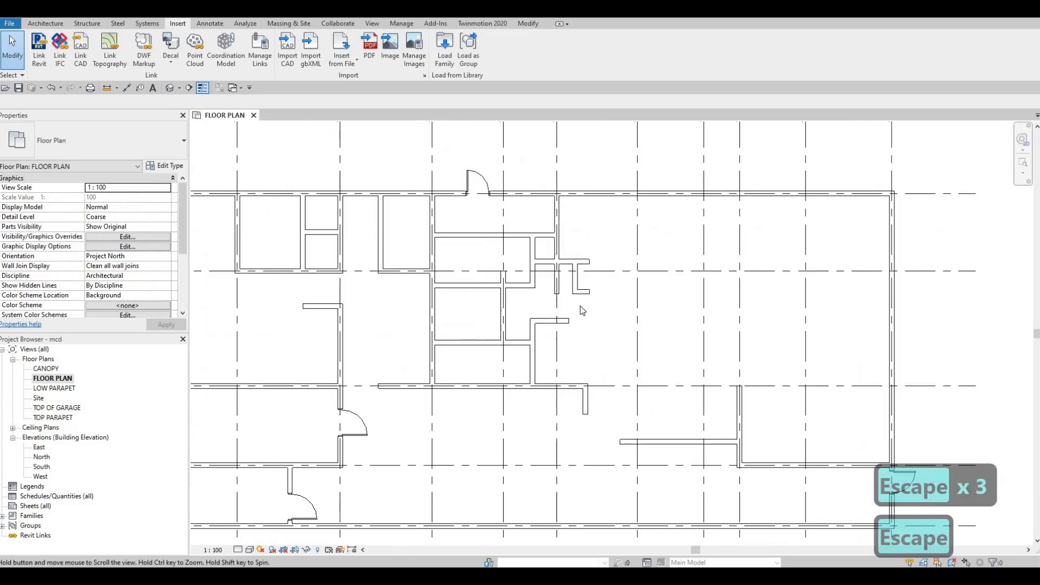
Step: Draw an 1800 mm INTERIOR WALL 1 segment westward along grid line C from the east exterior wall, matching the existing interior walls
scroll(567, 225, down, 2)
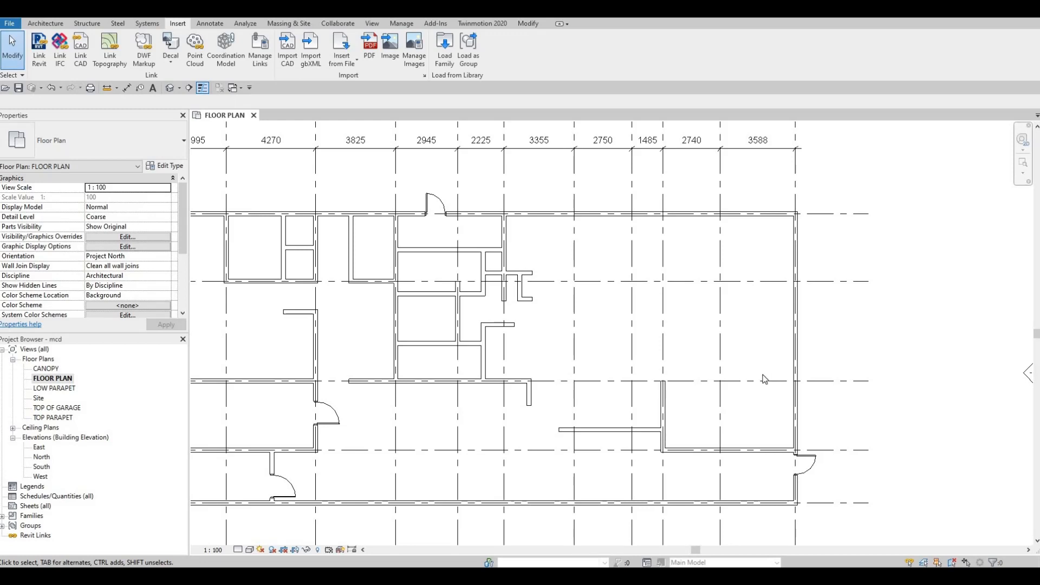
middle_drag(770, 340, 697, 316)
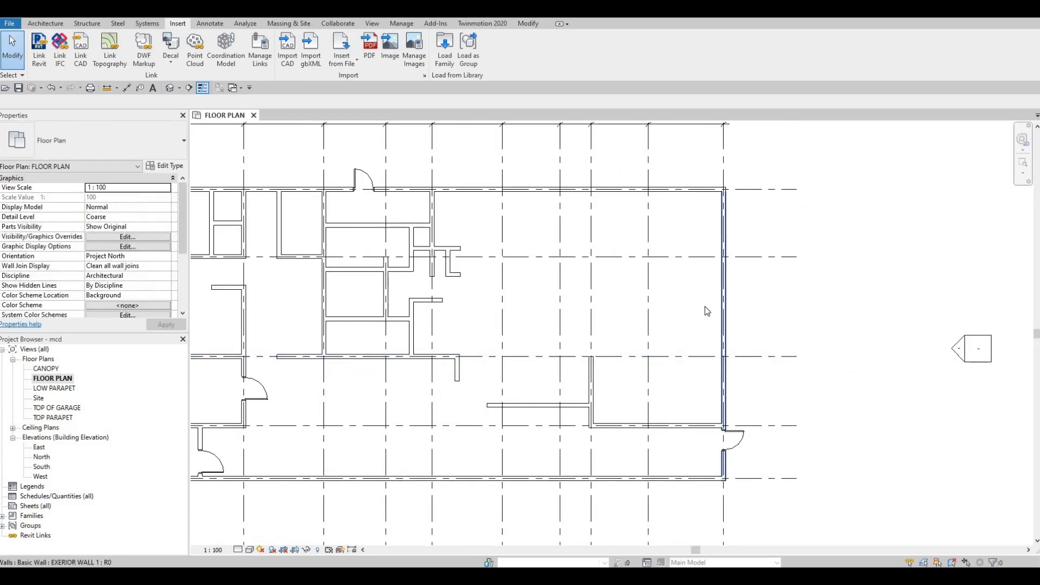
key(Escape)
key(Escape)
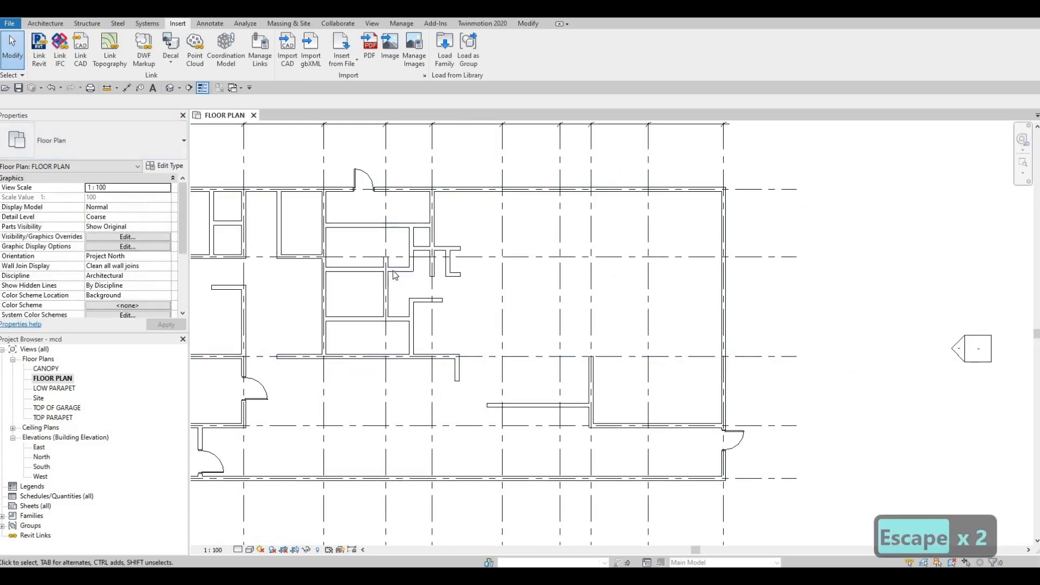
click(391, 275)
key(c)
key(s)
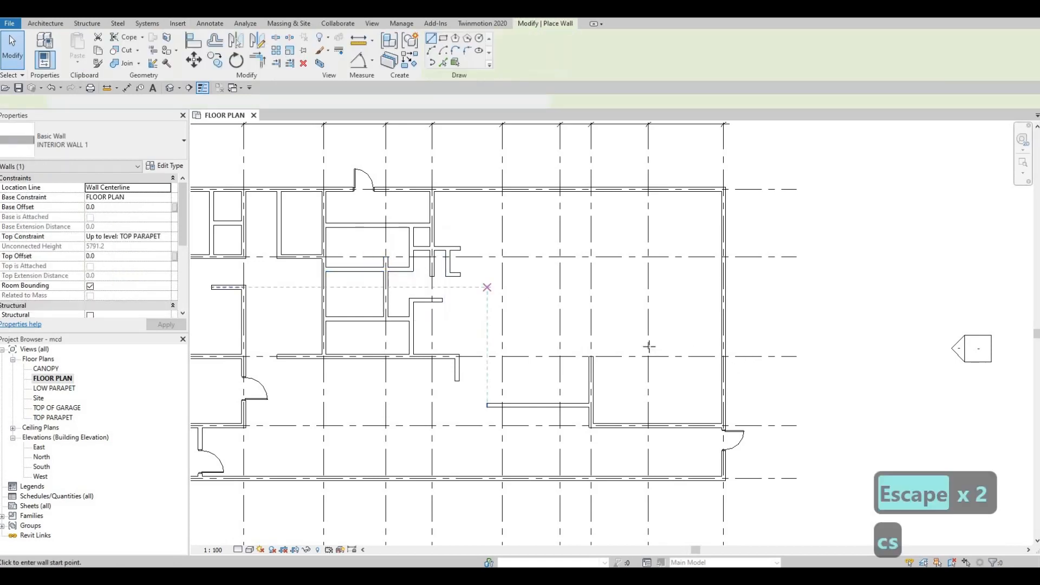
scroll(744, 362, up, 5)
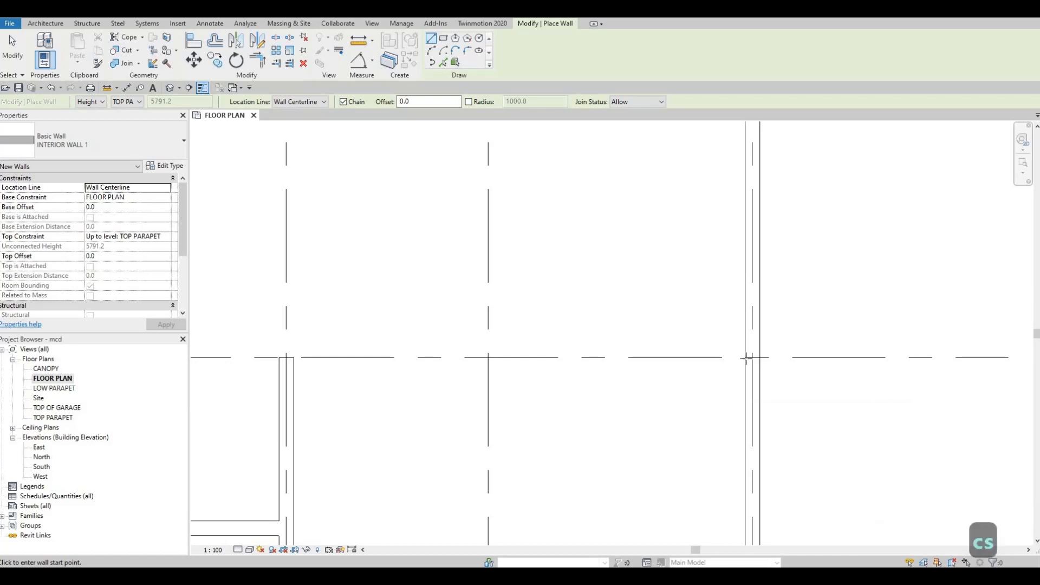
scroll(748, 357, down, 4)
scroll(804, 353, down, 4)
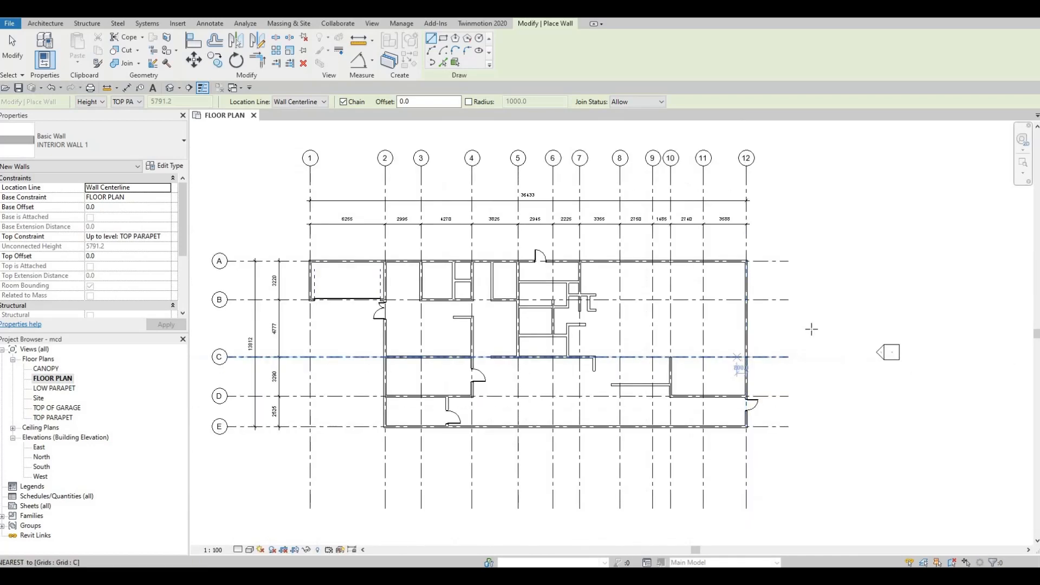
scroll(804, 349, up, 4)
scroll(802, 346, down, 4)
scroll(801, 346, up, 5)
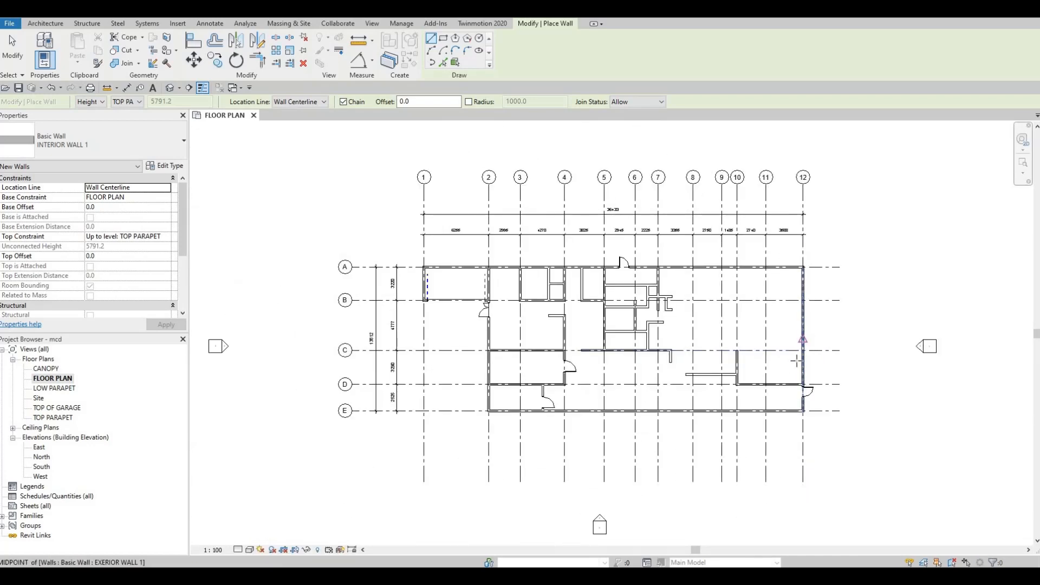
click(764, 355)
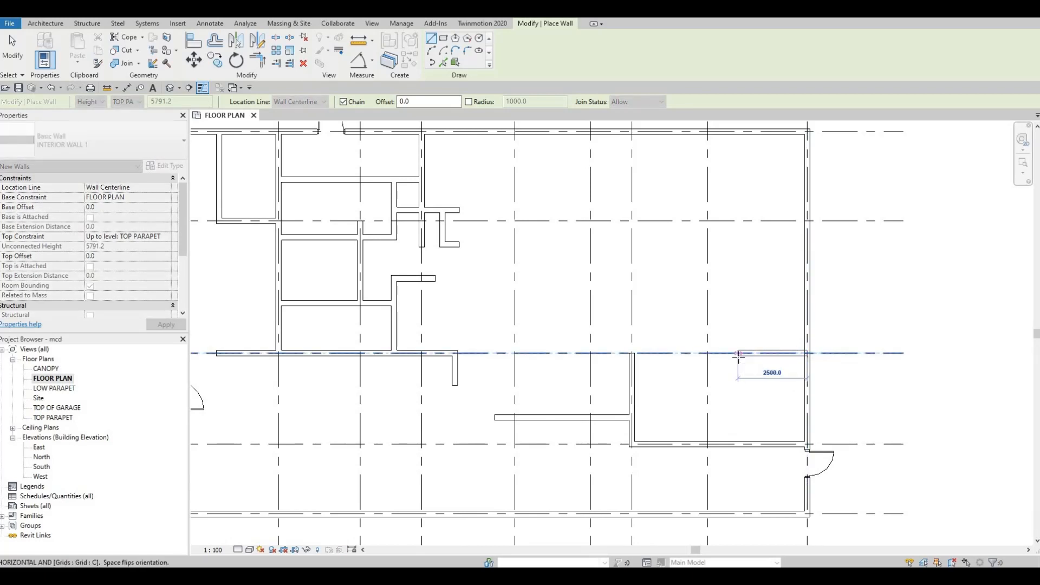
text(1800)
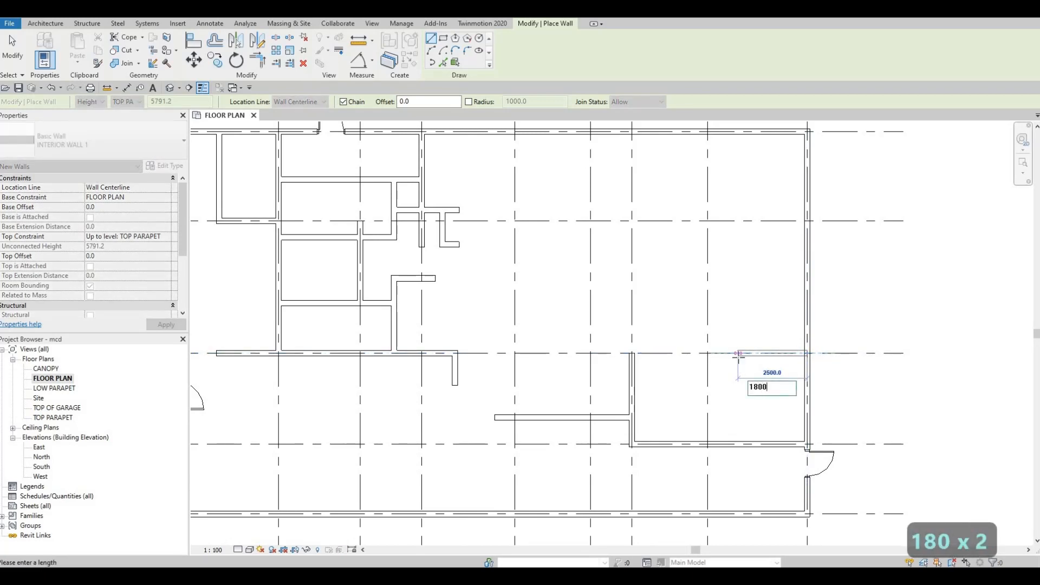
key(Return)
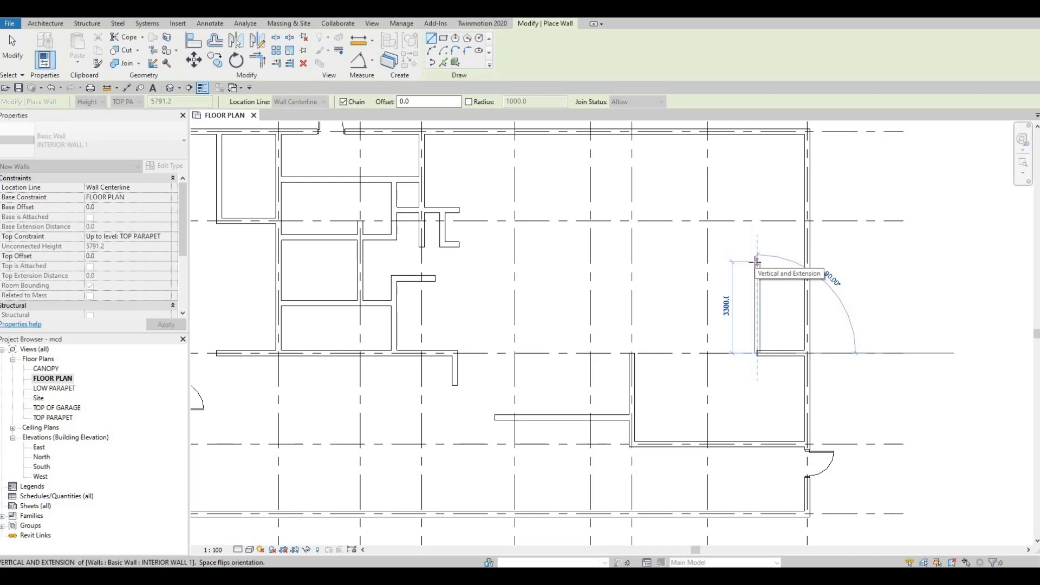
Step: Continue the interior wall 2460 mm northward and back east to the exterior wall to enclose the small room, and end the wall command
text(2)
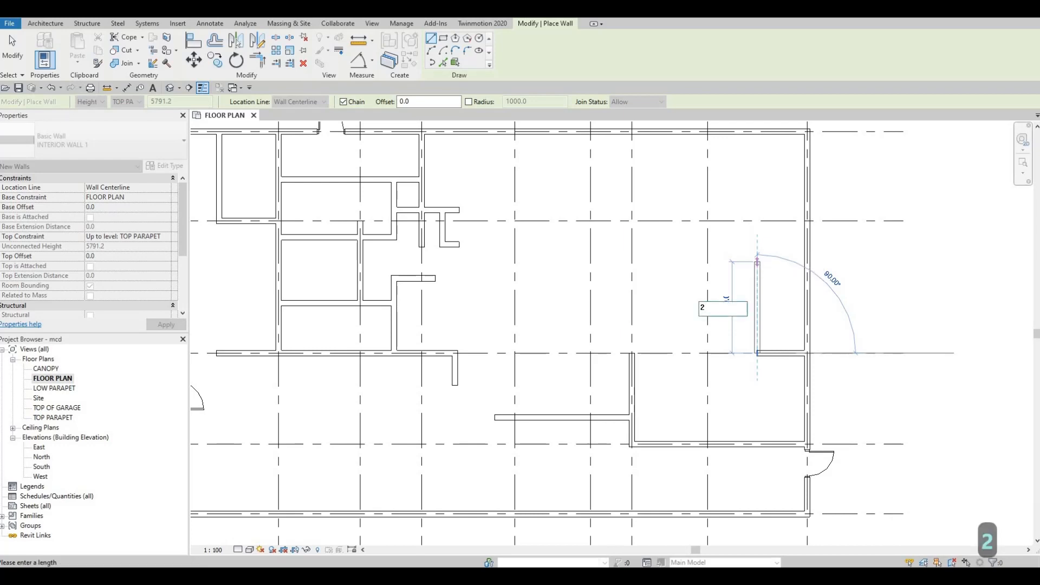
text(460)
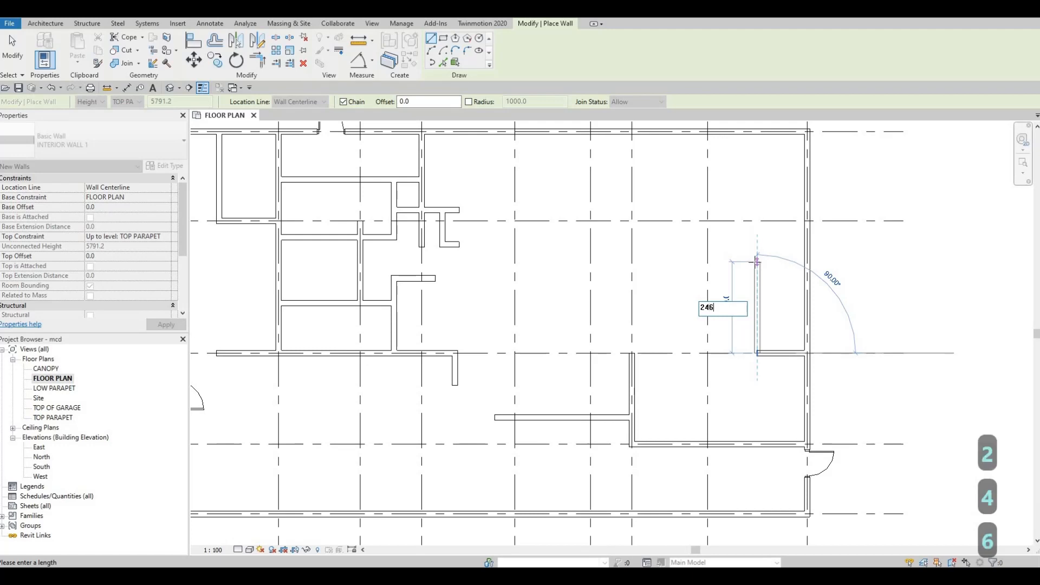
key(Return)
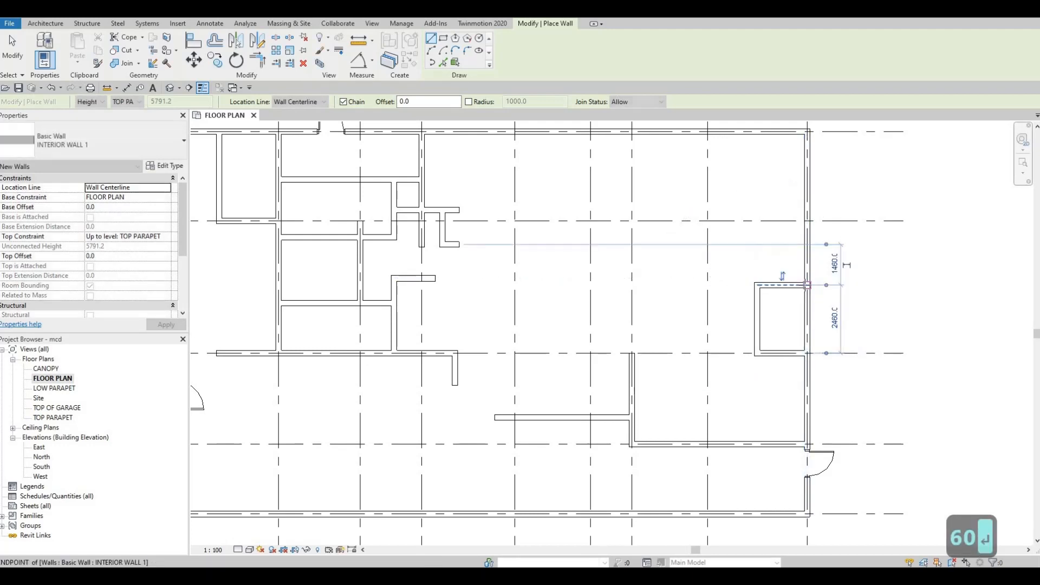
key(Escape)
key(Escape)
key(Escape)
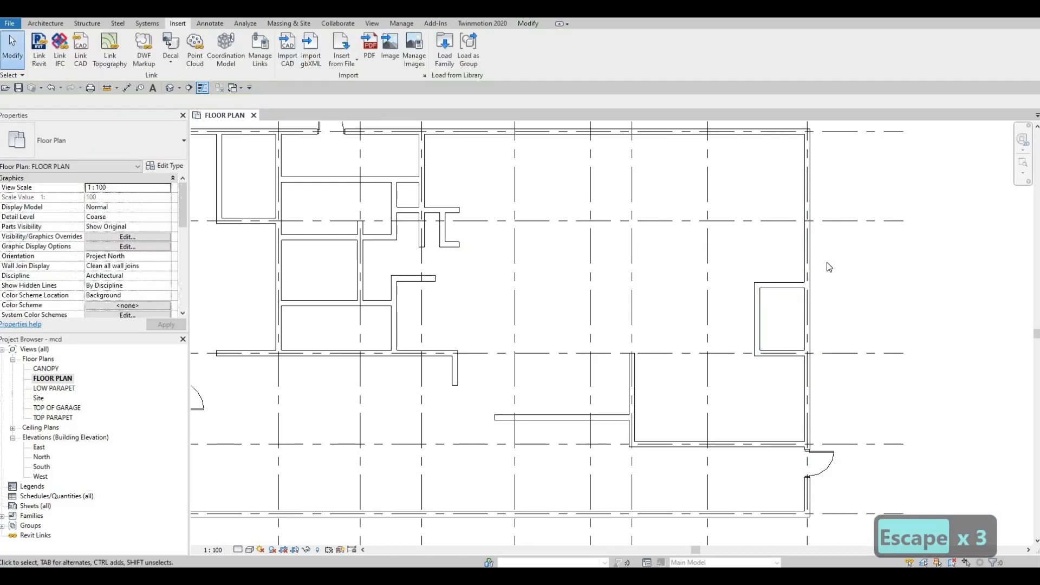
scroll(817, 279, down, 3)
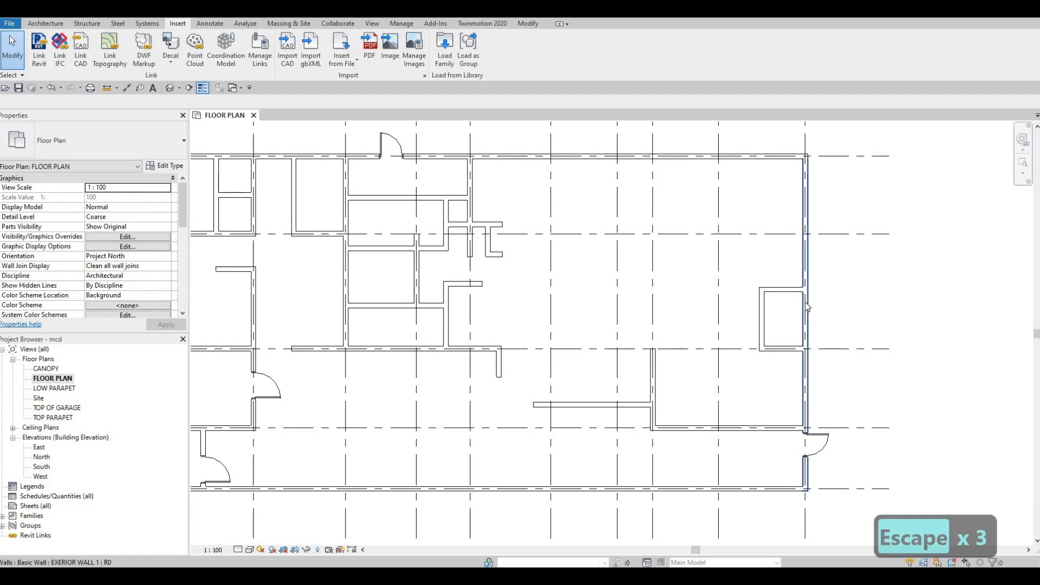
scroll(807, 306, up, 2)
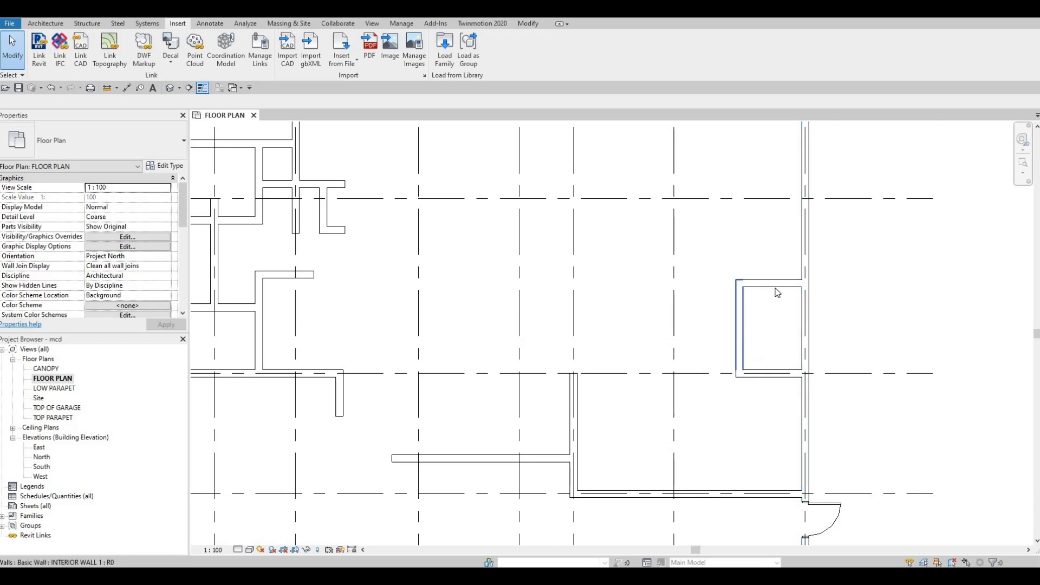
scroll(777, 293, down, 4)
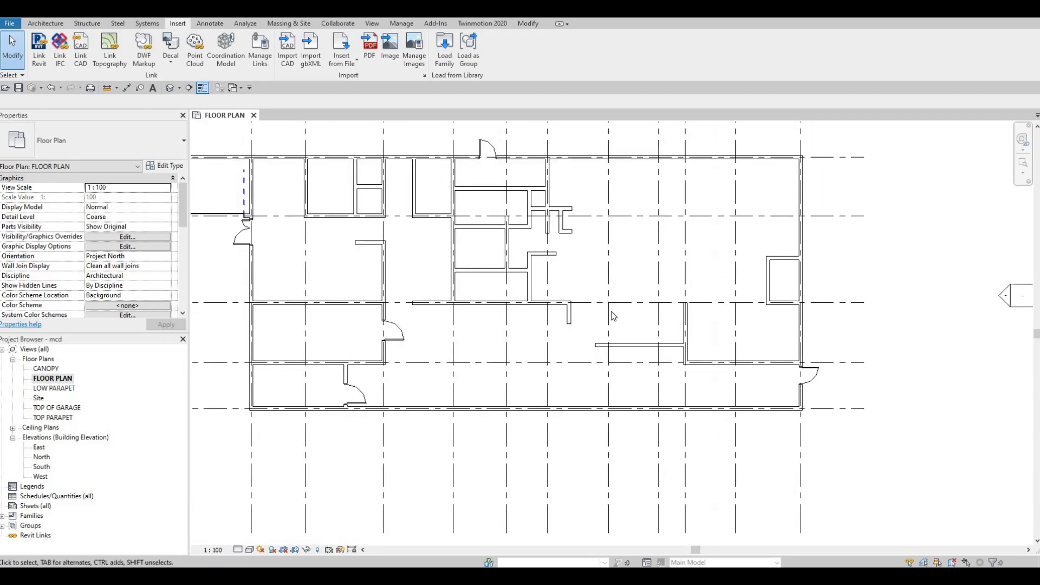
scroll(508, 280, up, 4)
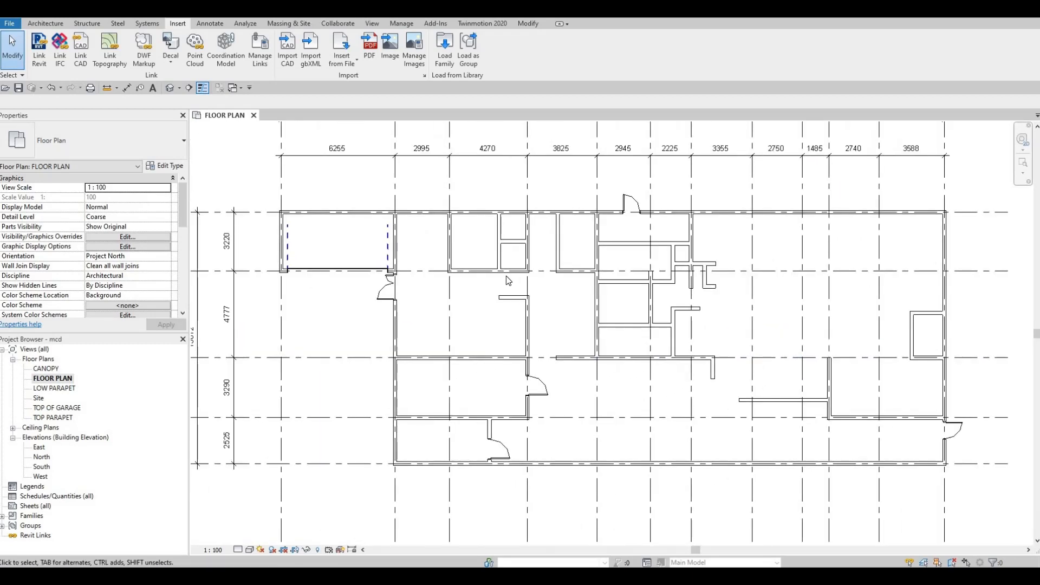
Step: Start loading a door family and preview the double-acting flush and narrow two-lite single passage doors in the Commercial folder
middle_drag(553, 298, 611, 306)
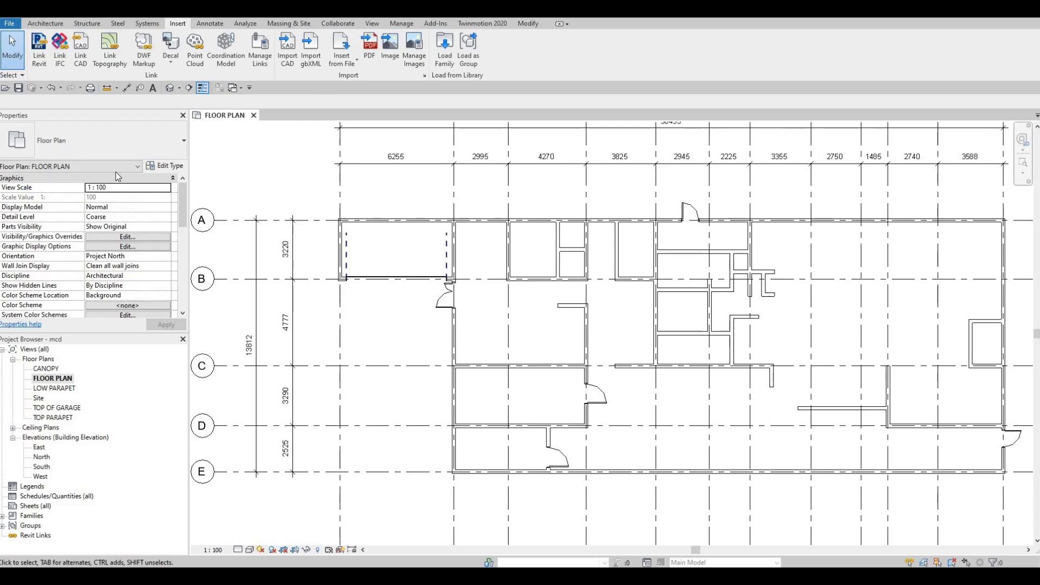
click(443, 51)
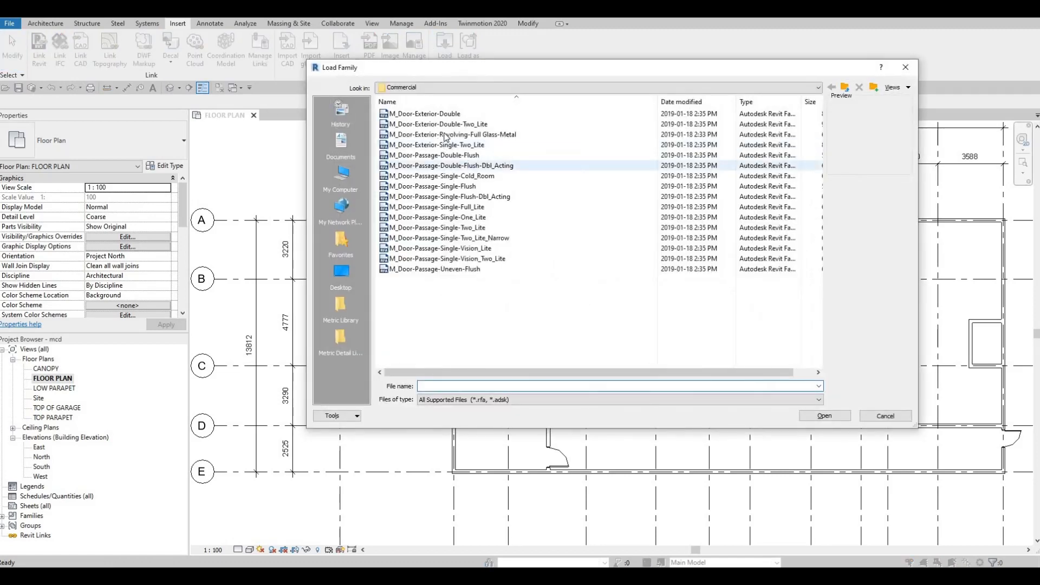
click(547, 196)
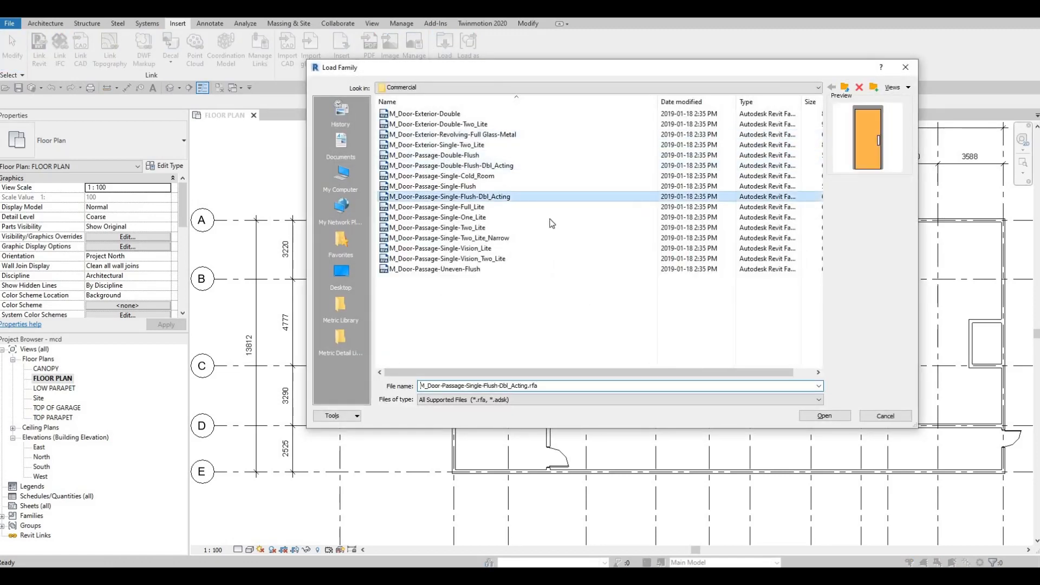
click(520, 238)
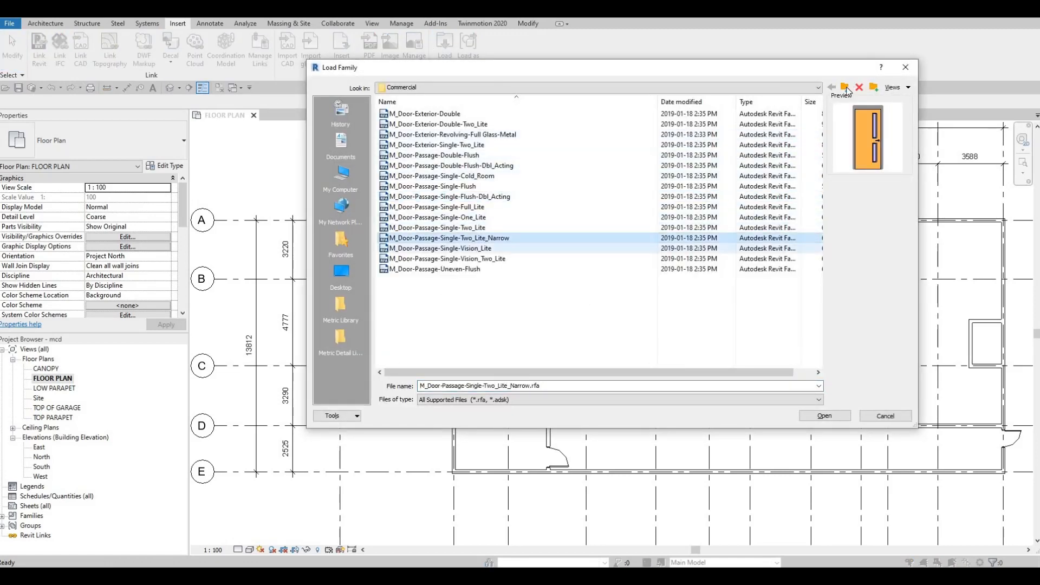
Step: Browse the Residential door families, compare previews of the interior wood doors, and select M_Door-Interior-Single-Flush_Panel-Wood for loading
click(845, 88)
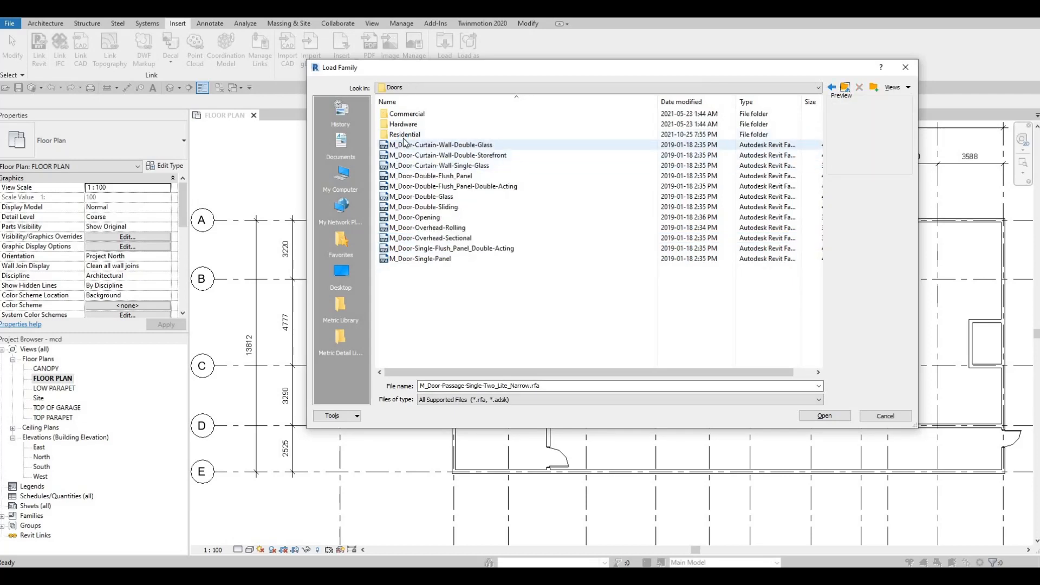
double_click(405, 135)
click(446, 134)
click(447, 113)
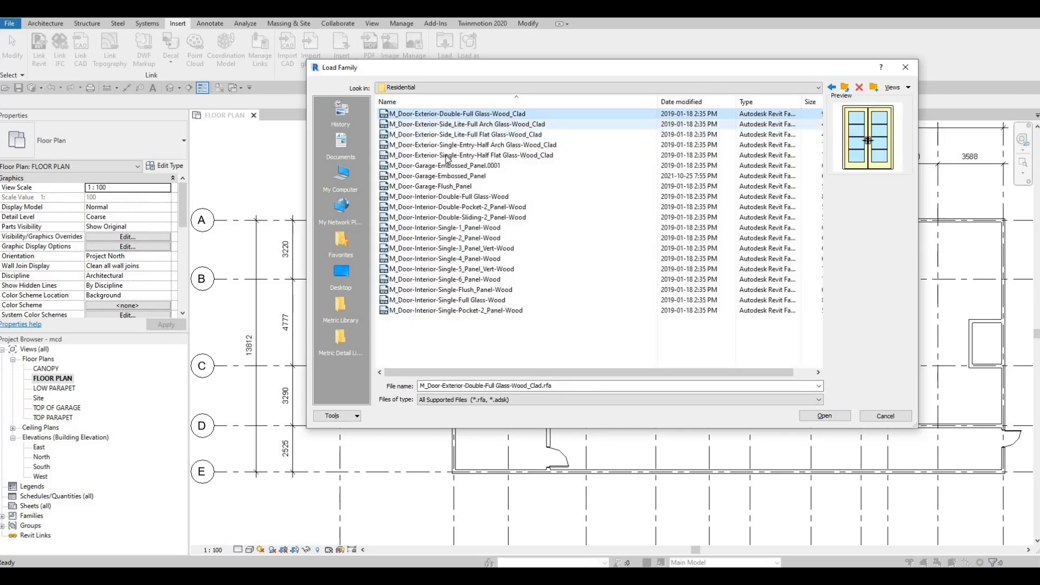
click(445, 155)
click(443, 196)
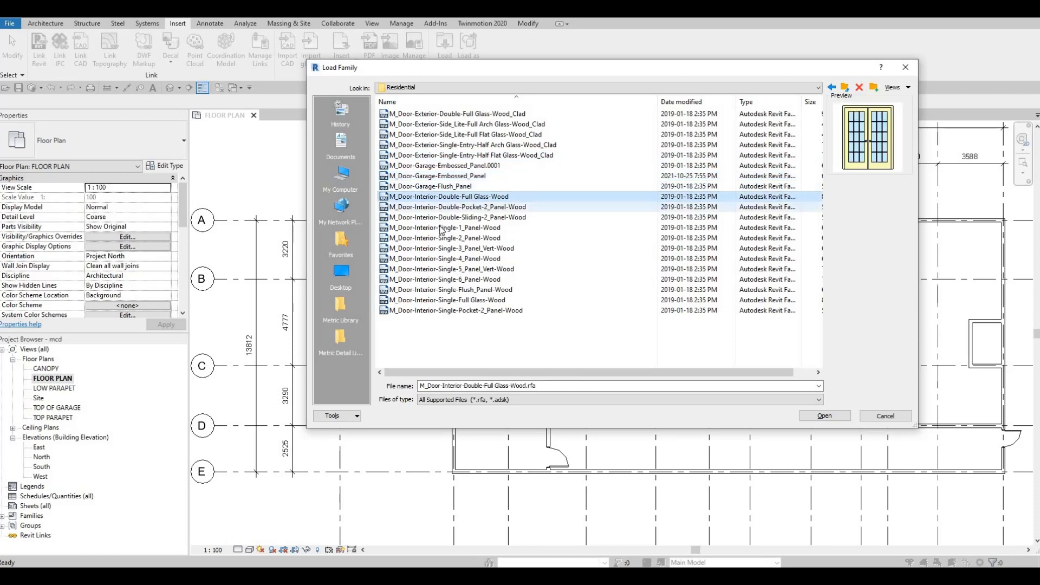
click(448, 227)
click(452, 248)
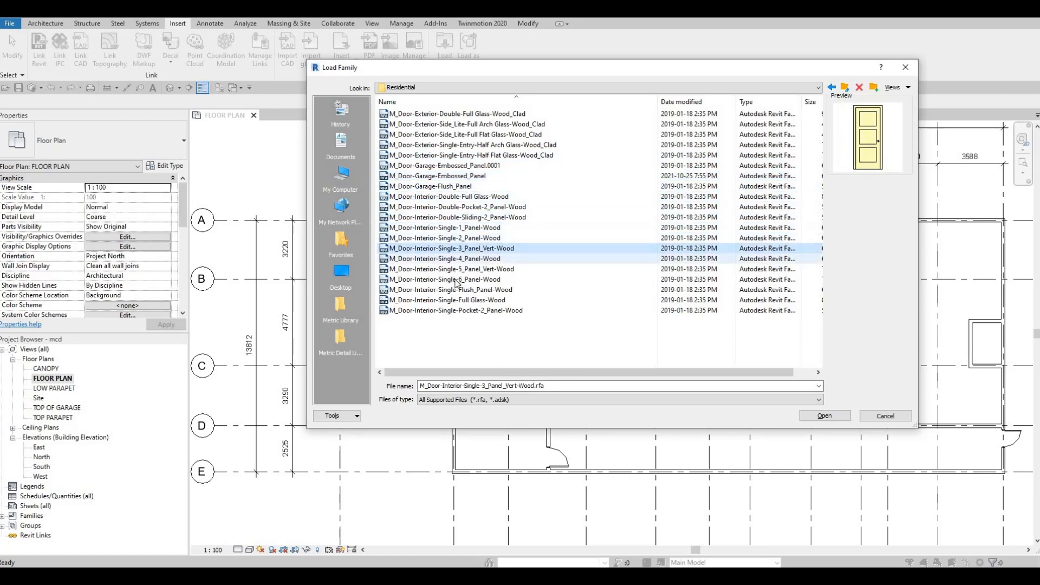
click(455, 268)
click(459, 279)
click(466, 300)
click(470, 314)
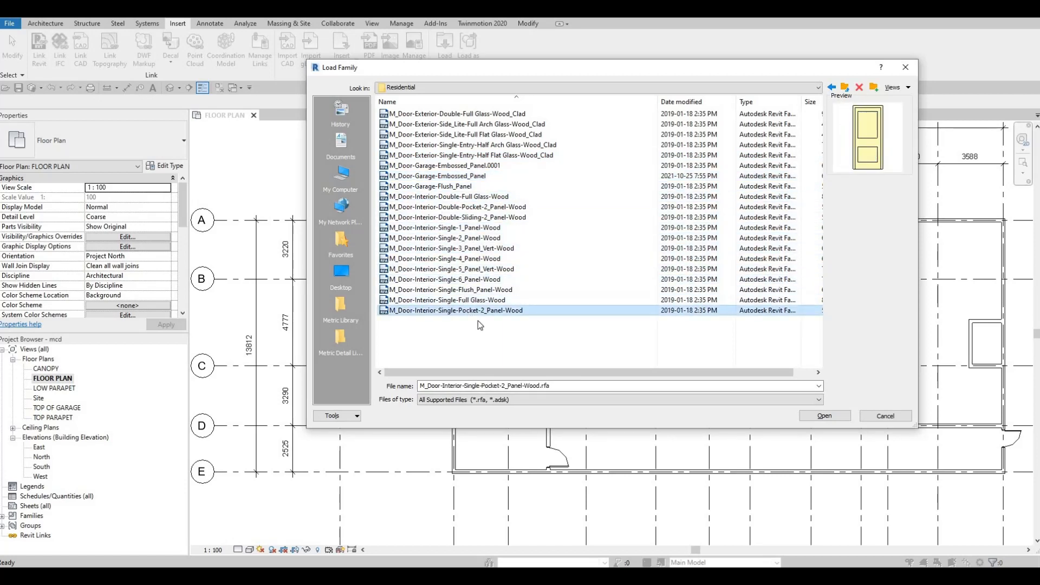
click(484, 292)
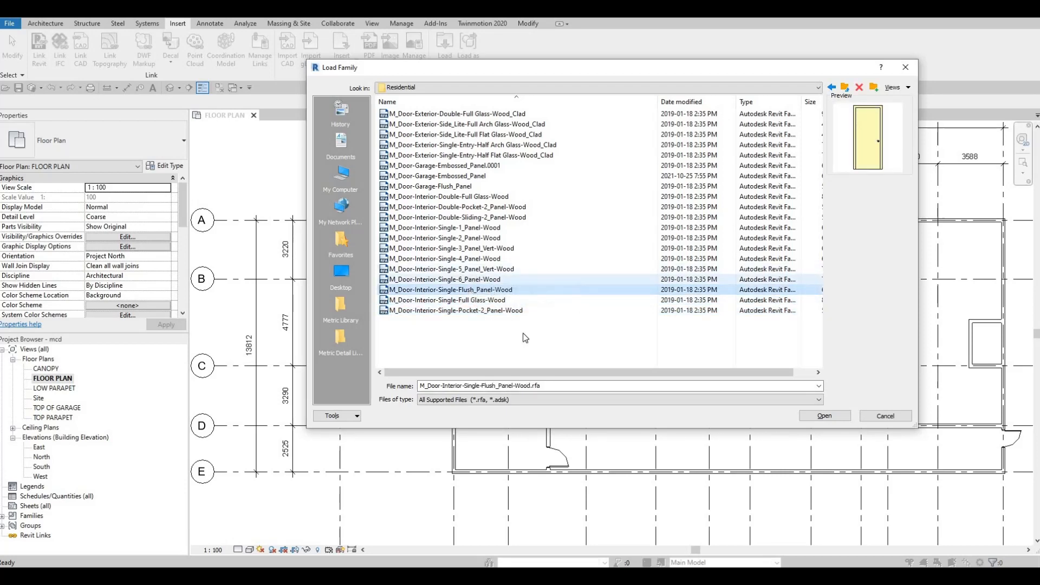
Step: Load the M_Door-Interior-Single-Flush_Panel-Wood family with all of its door types
click(833, 420)
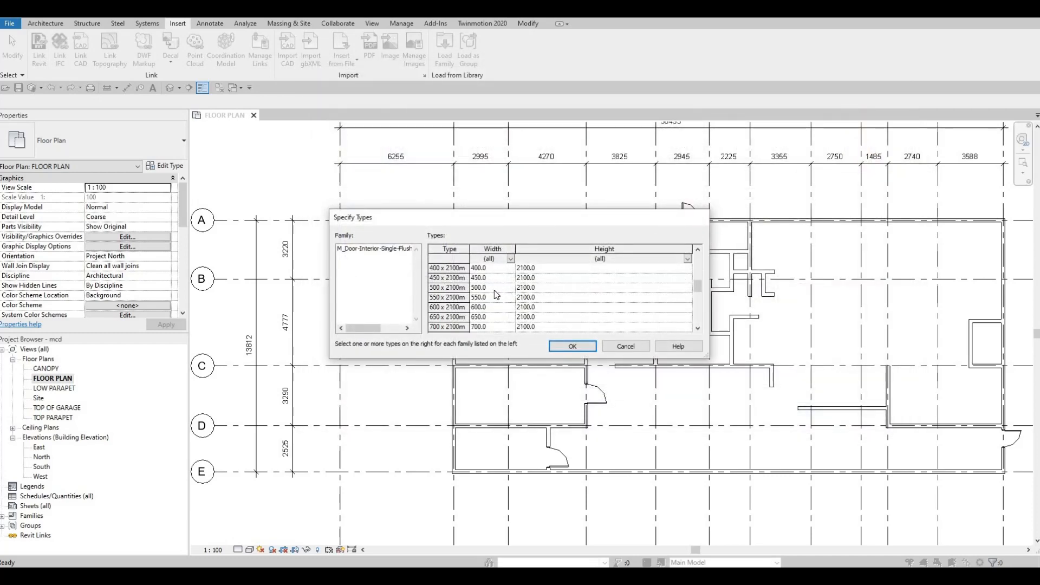
scroll(482, 324, down, 5)
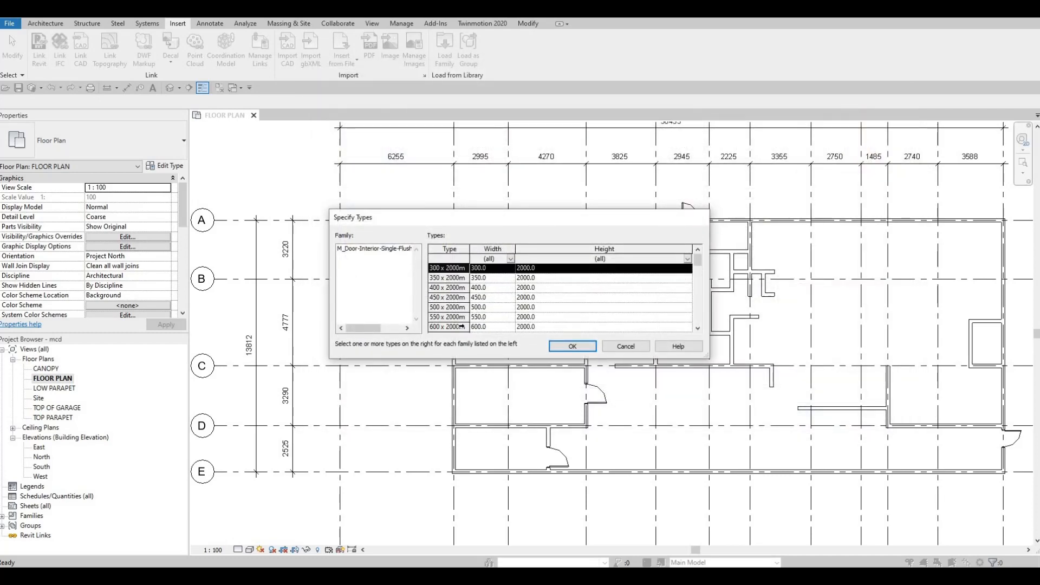
scroll(454, 327, down, 3)
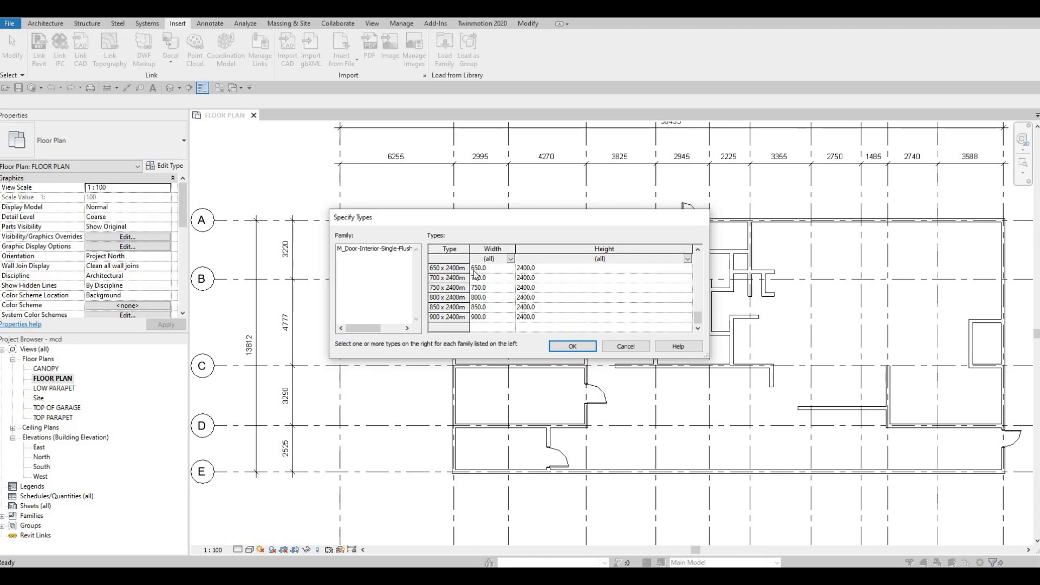
key(ctrl+a)
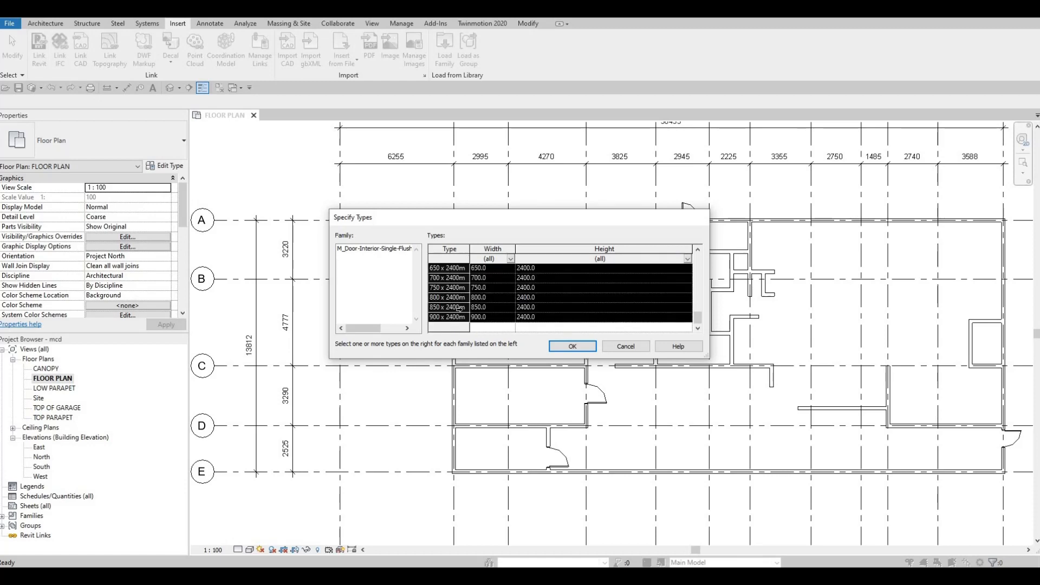
click(569, 347)
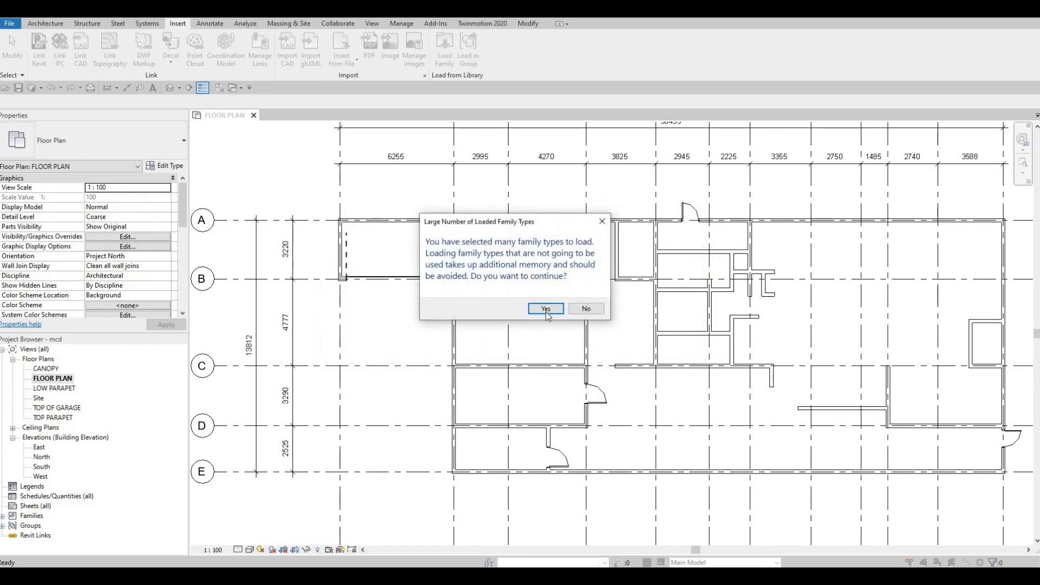
key(Return)
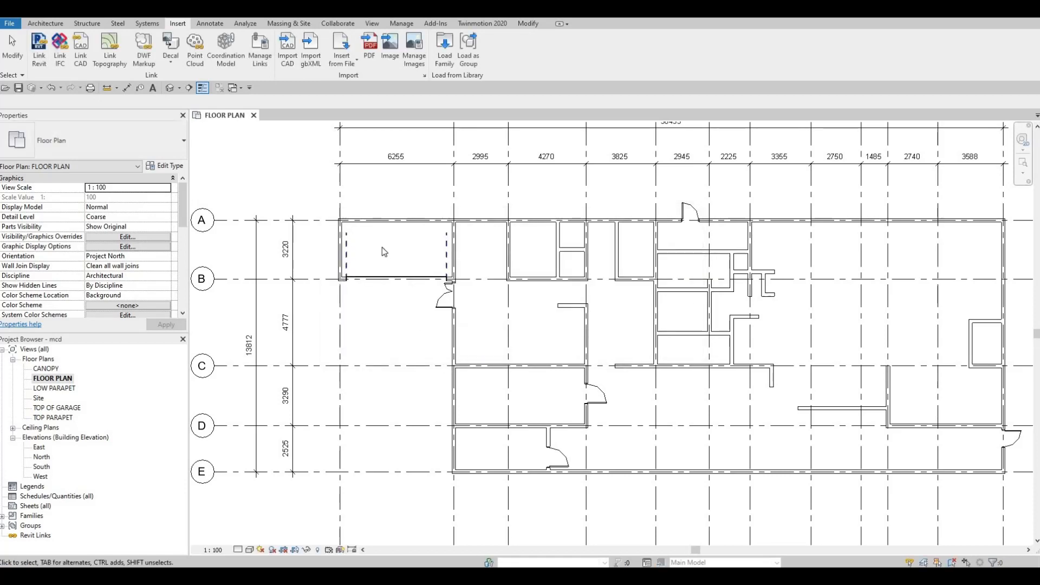
Step: Place a 500 x 2000mm interior single flush door in the lower wall of the small closet near grid B, swinging outward
click(45, 23)
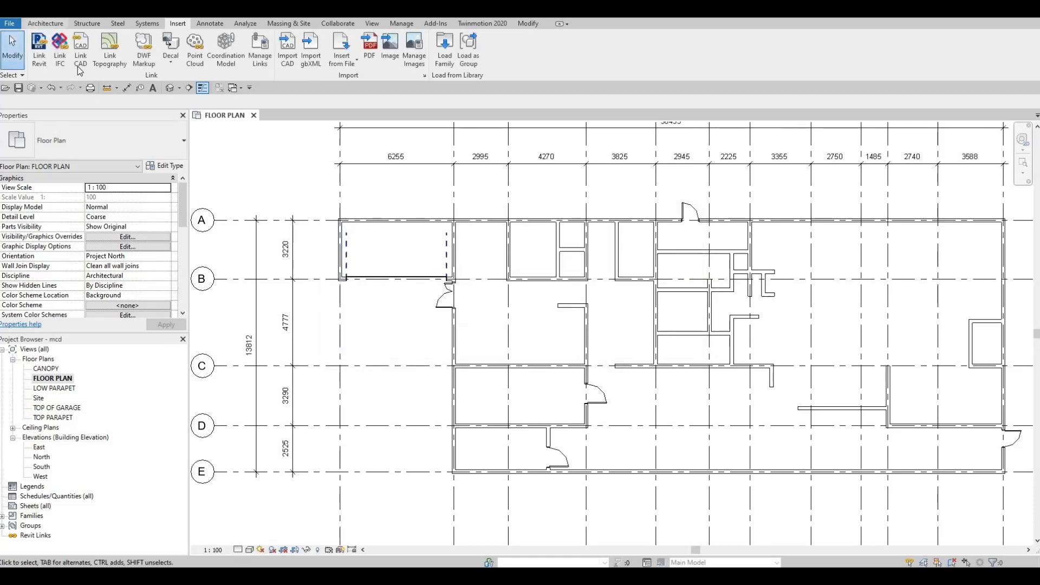
click(66, 49)
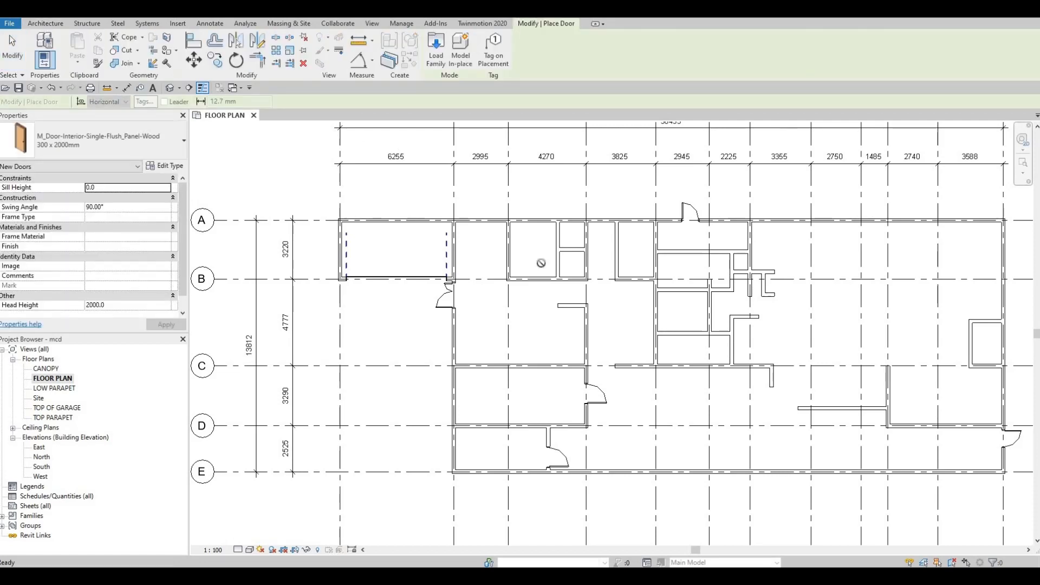
scroll(598, 268, up, 2)
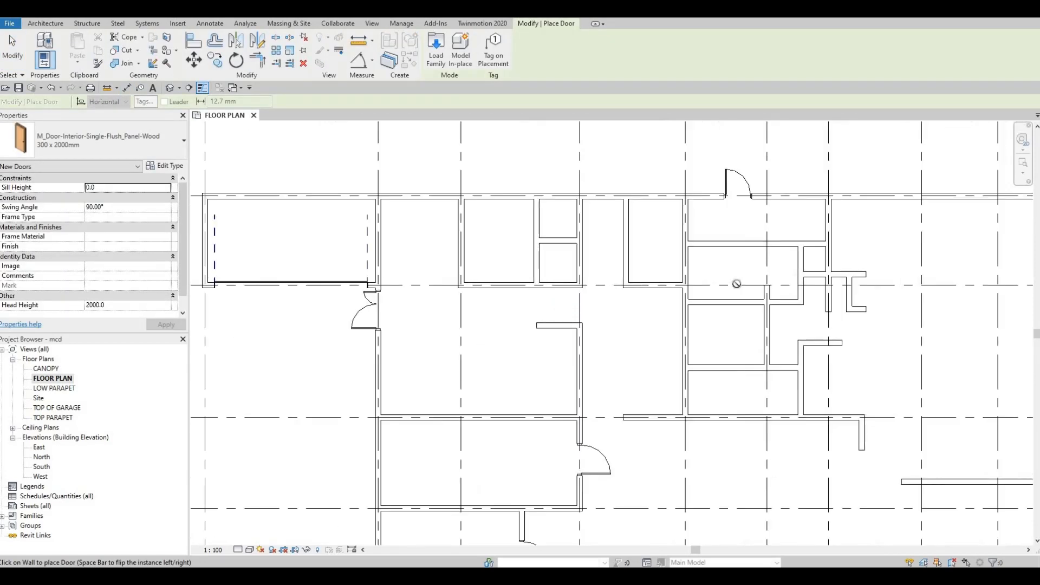
scroll(612, 214, up, 4)
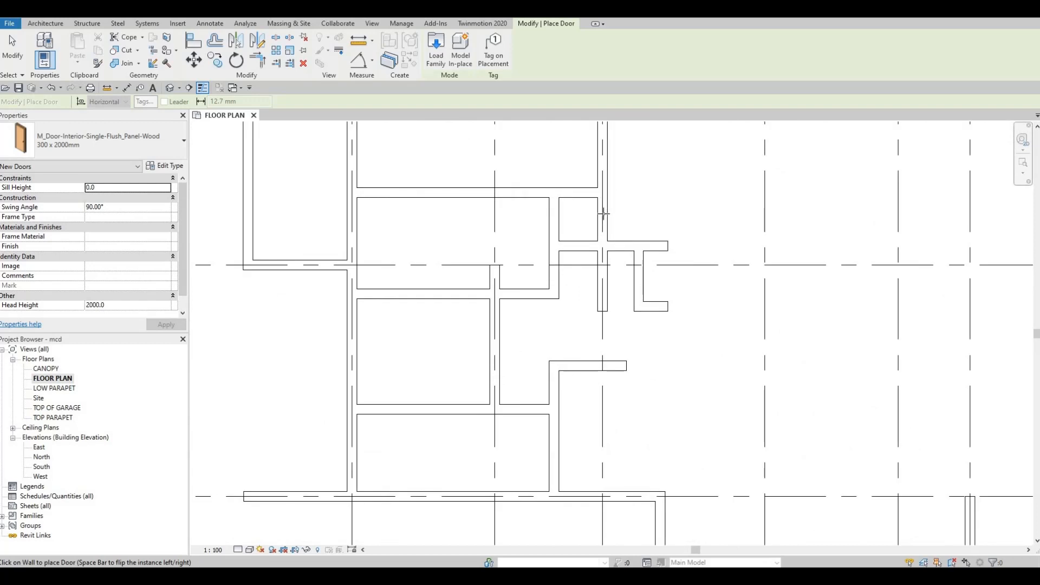
scroll(606, 214, up, 2)
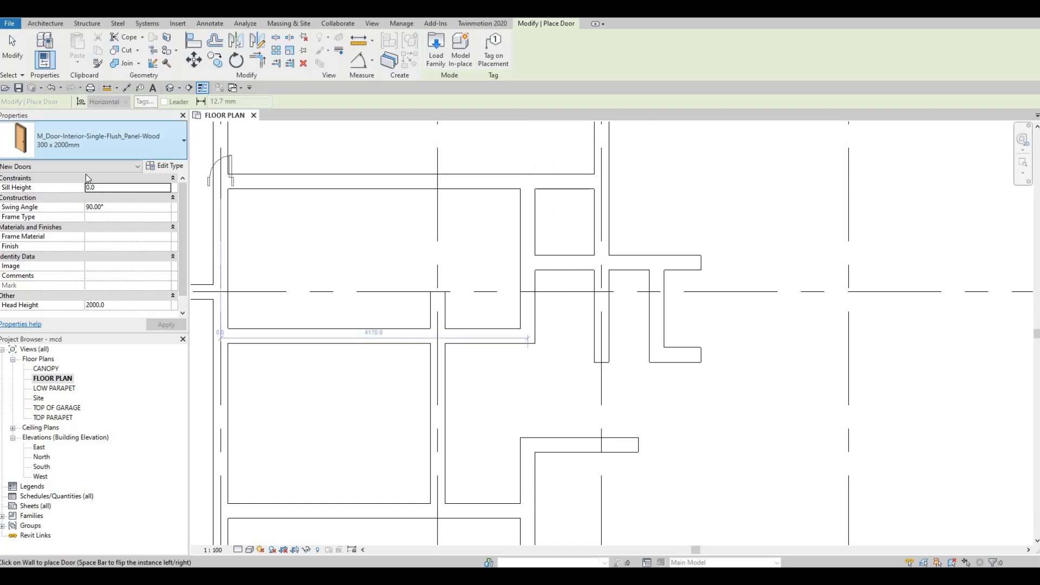
click(92, 140)
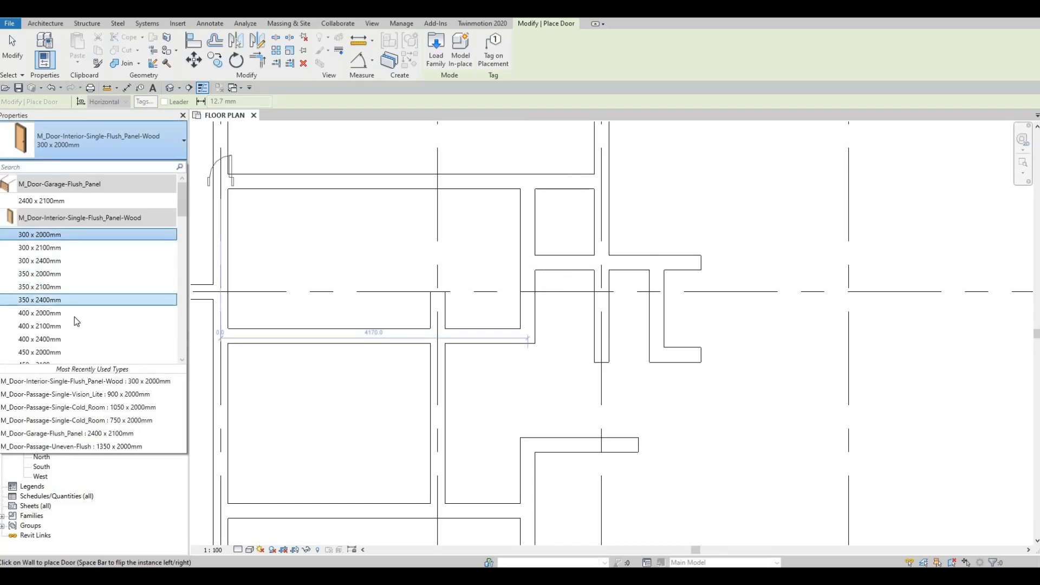
scroll(75, 321, down, 1)
scroll(74, 331, down, 1)
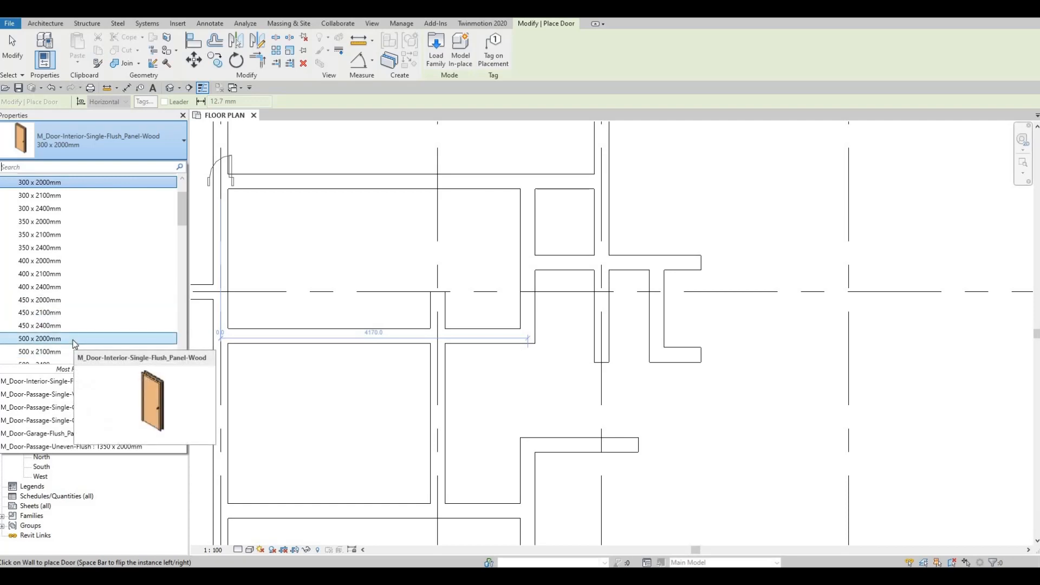
click(98, 335)
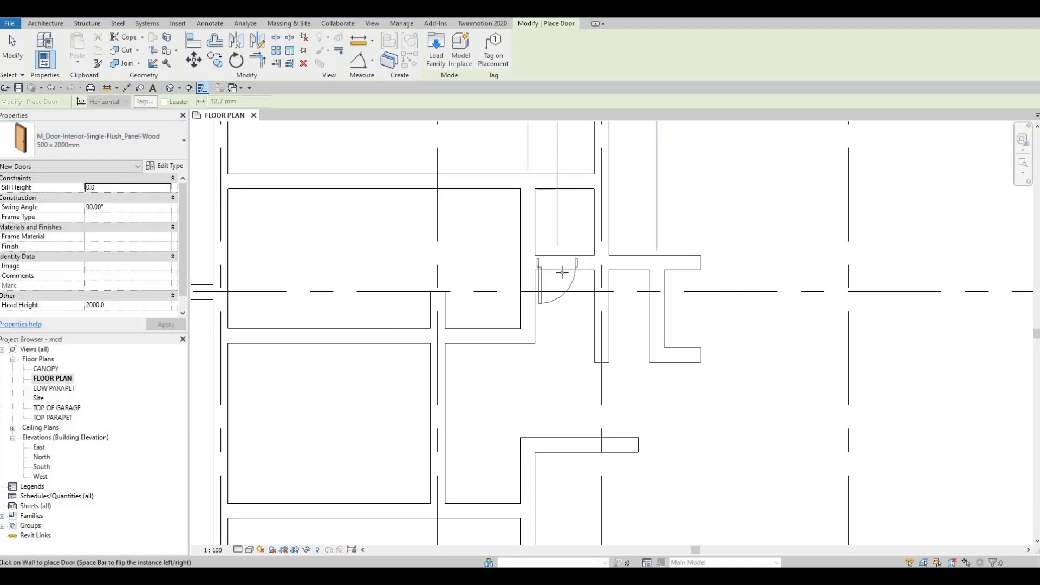
scroll(516, 262, down, 2)
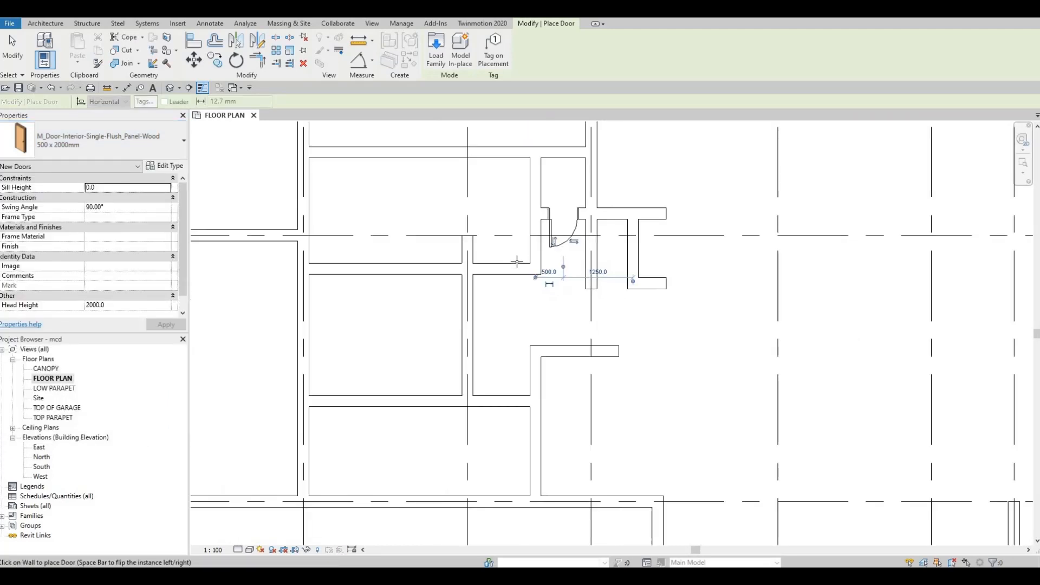
key(Escape)
key(Escape)
key(Escape)
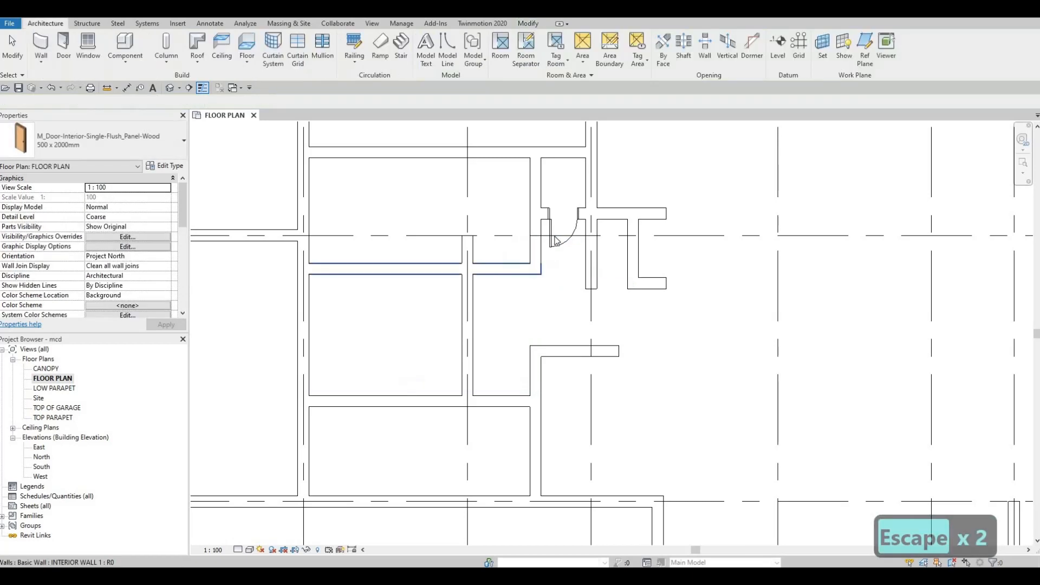
key(Escape)
Step: Change the closet door's type to 600 x 2000mm
click(563, 230)
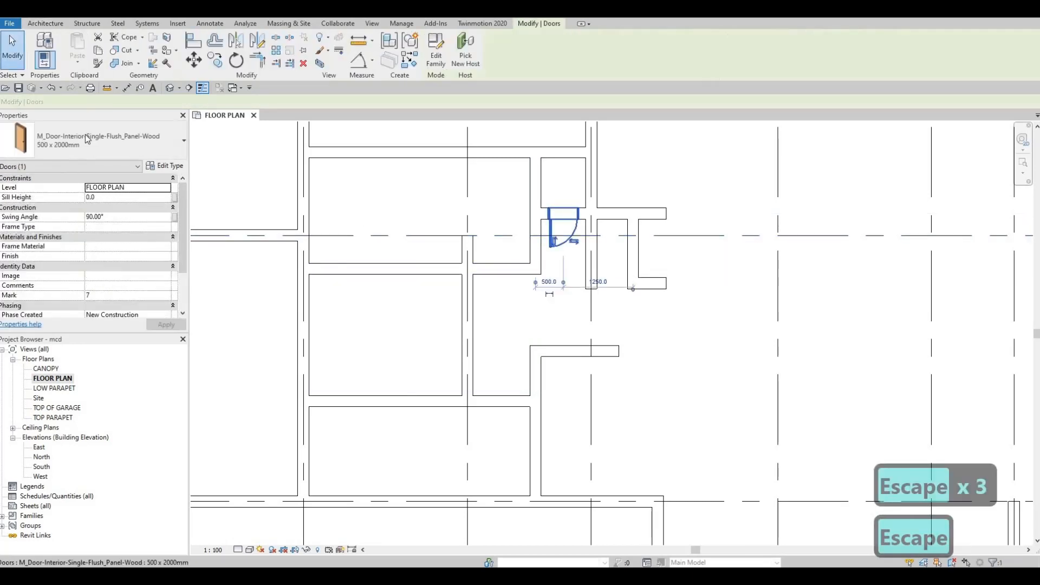
click(103, 141)
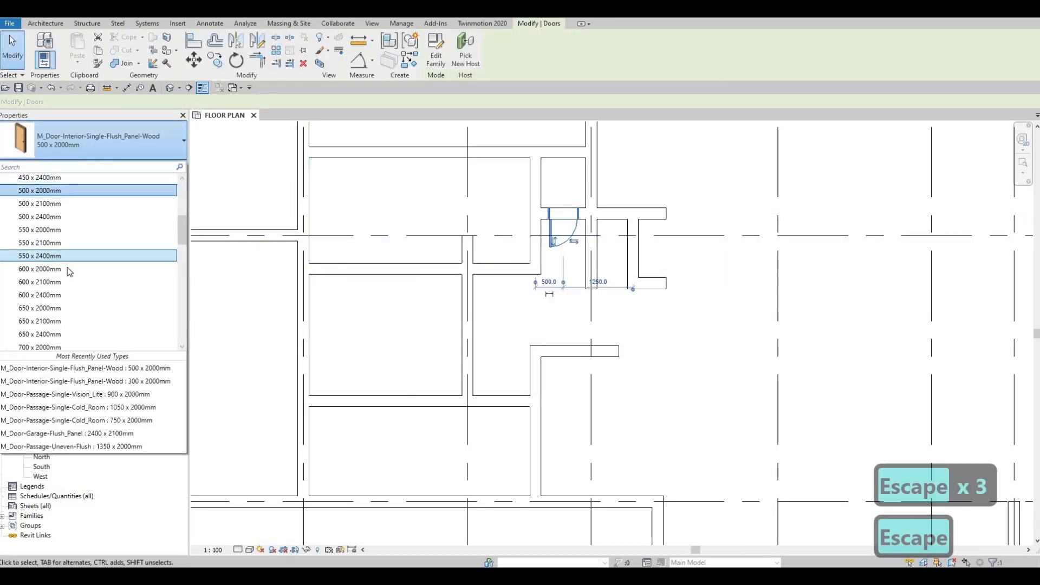
click(39, 268)
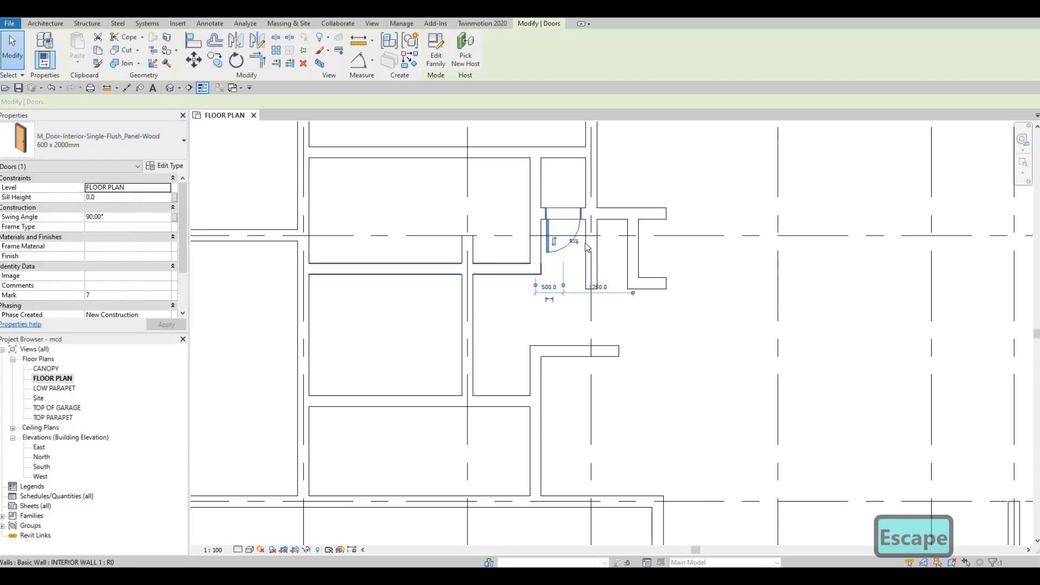
key(Escape)
key(Escape)
Step: Place an 850 x 2000mm interior single flush door in the wall at the upper end of the short corridor, swinging into the room above
scroll(596, 240, up, 2)
scroll(591, 244, down, 3)
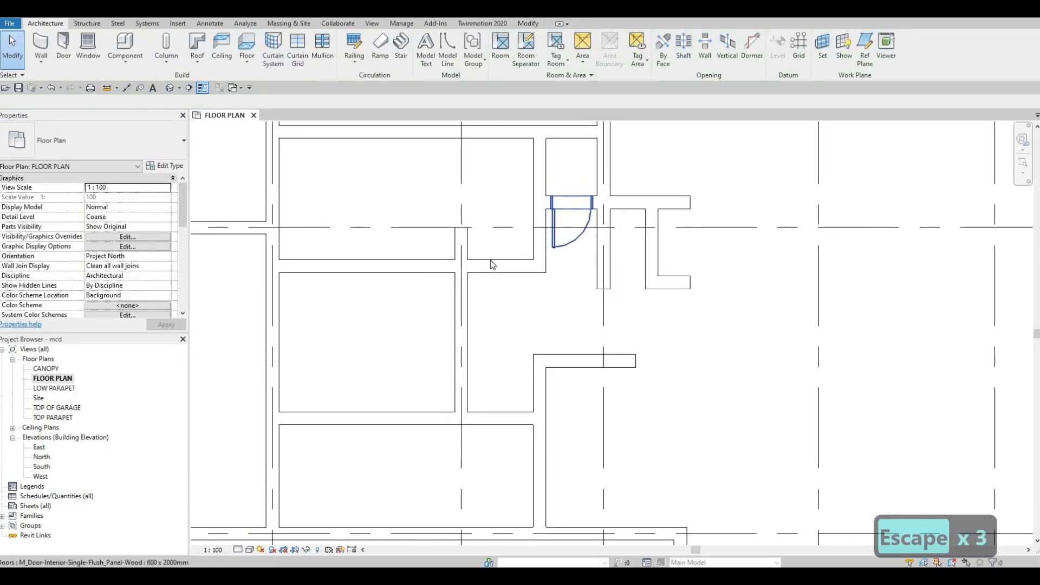
scroll(448, 309, up, 2)
scroll(448, 309, down, 2)
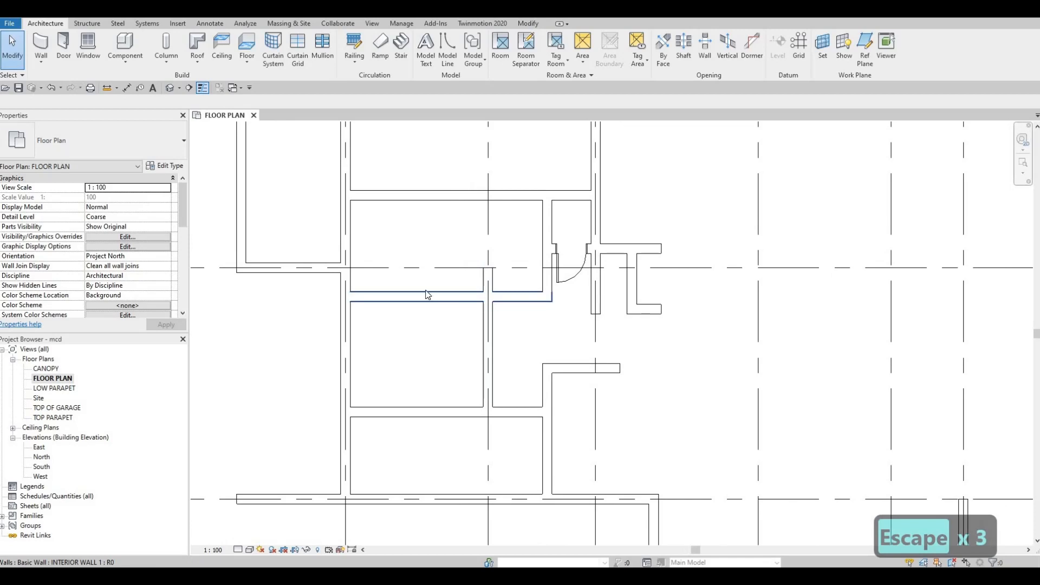
middle_drag(544, 259, 563, 255)
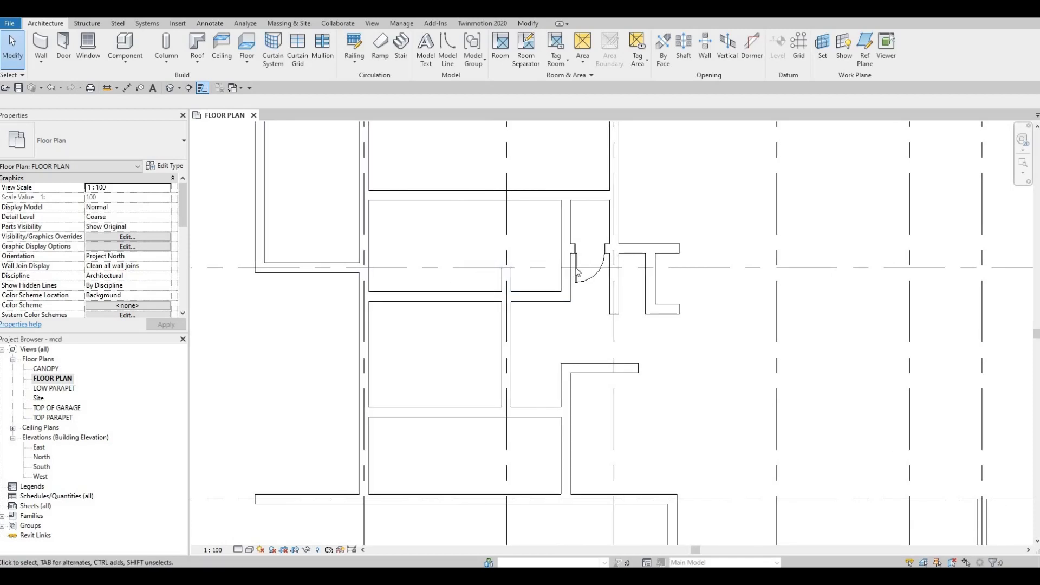
click(68, 46)
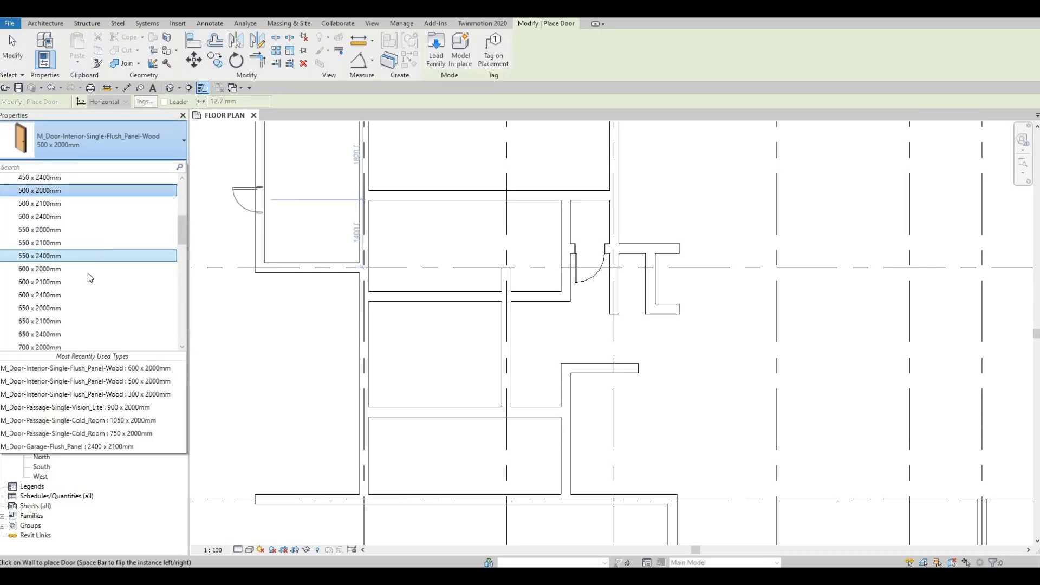
scroll(83, 284, down, 4)
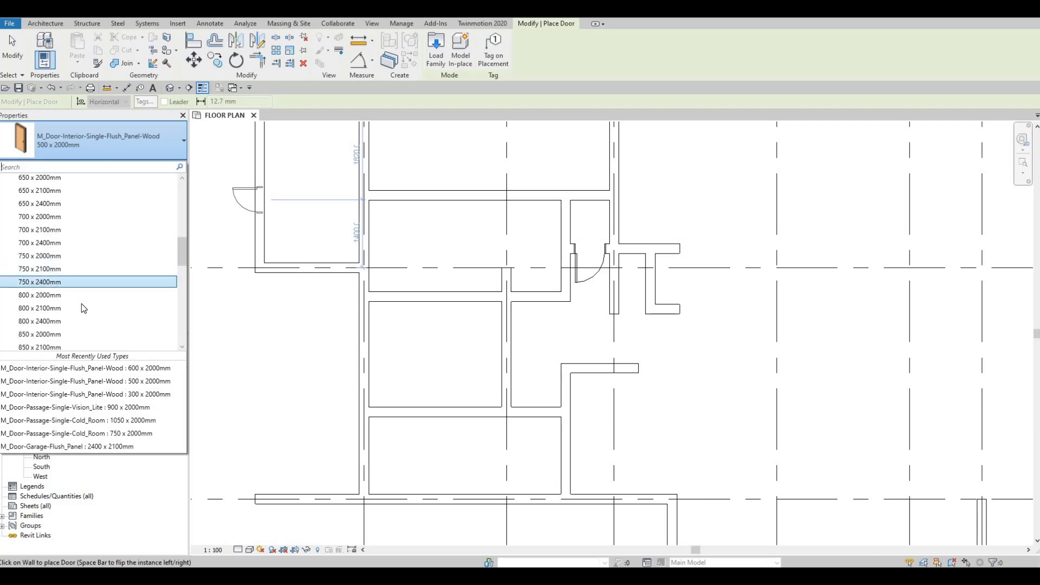
click(67, 334)
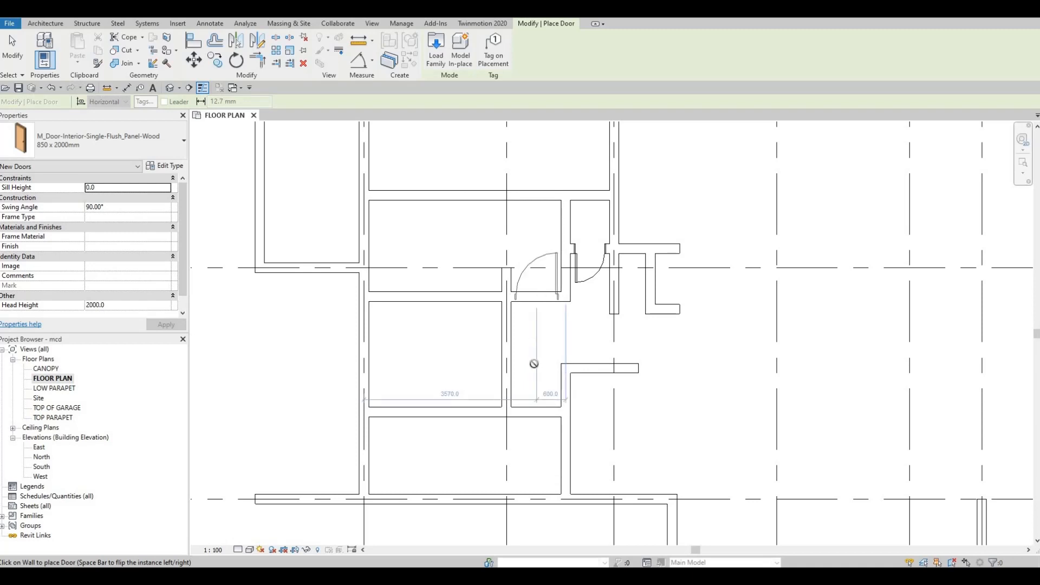
ctrl+scroll(529, 319, down, 4)
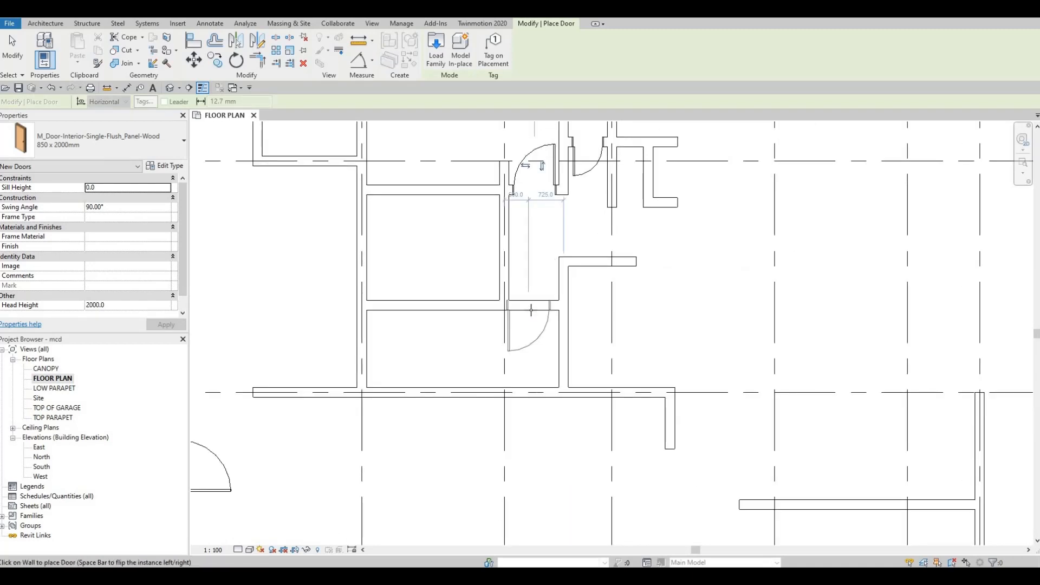
Step: Place two more 850 x 2000mm doors, one with flipped swing at the corridor's lower end and one into the middle room
key(space)
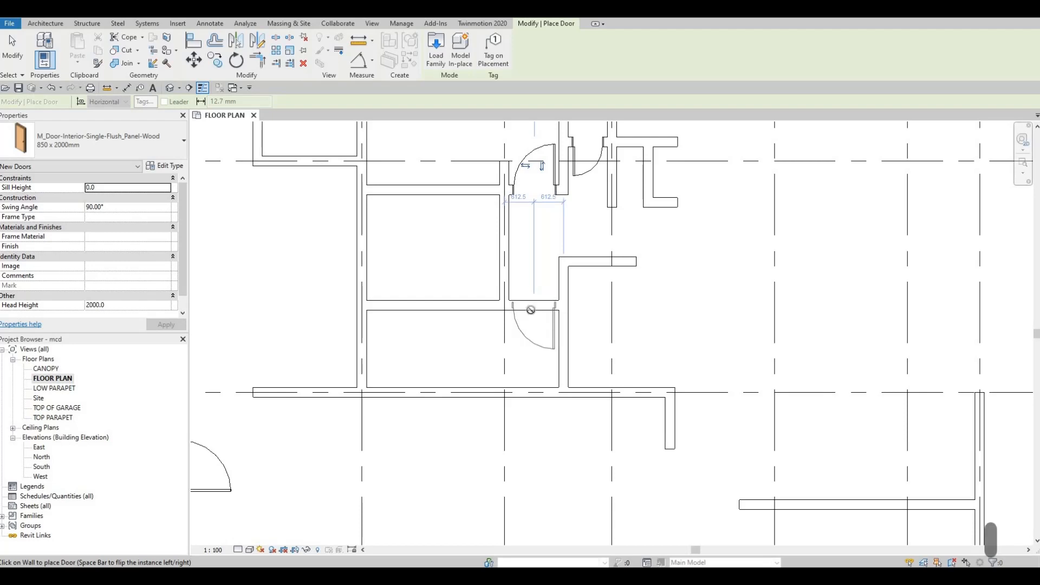
click(517, 310)
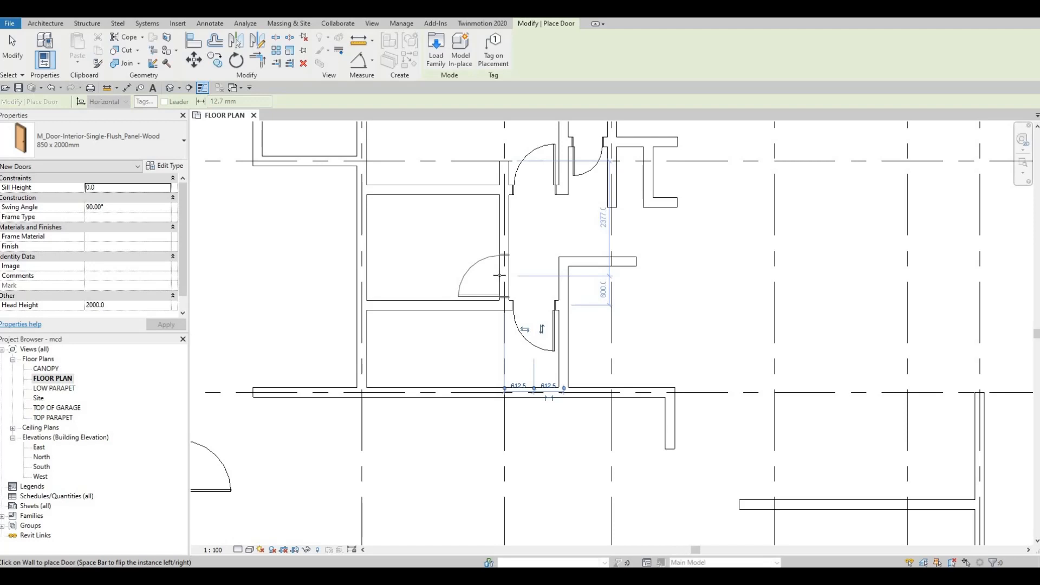
key(Escape)
key(Escape)
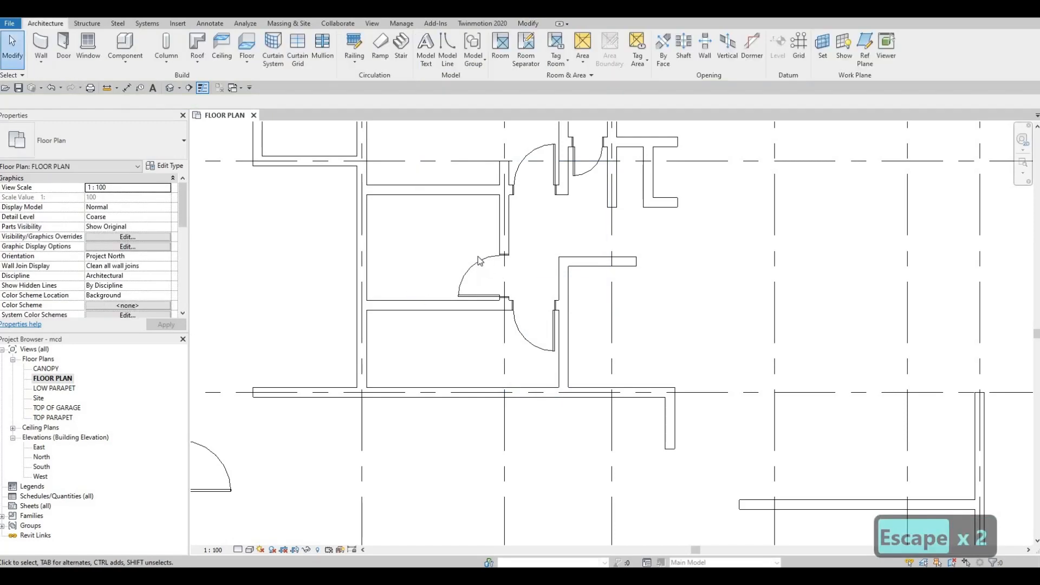
Step: Change the middle room's door type to 900 x 2000mm
click(160, 140)
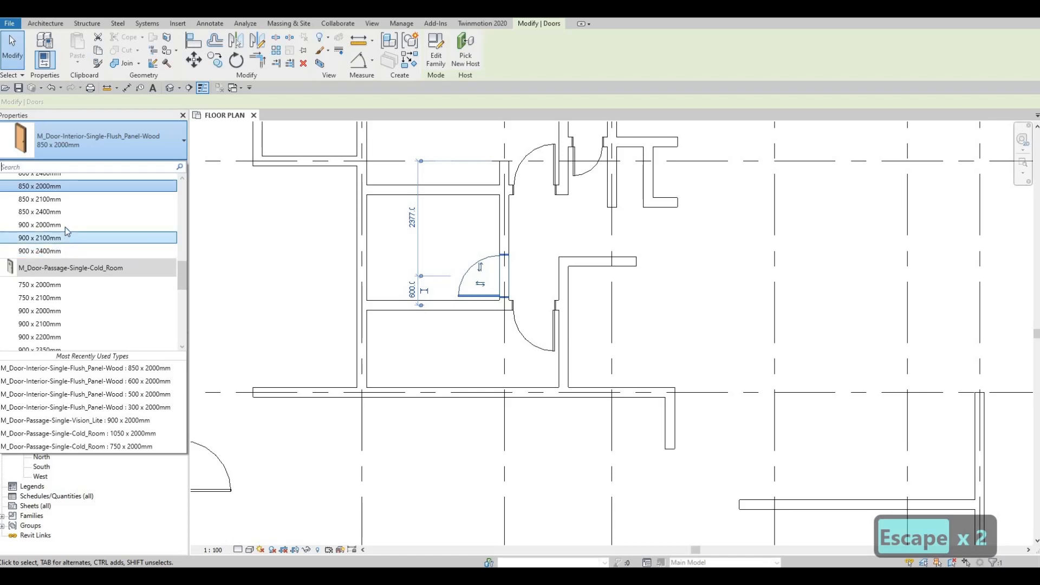
click(43, 224)
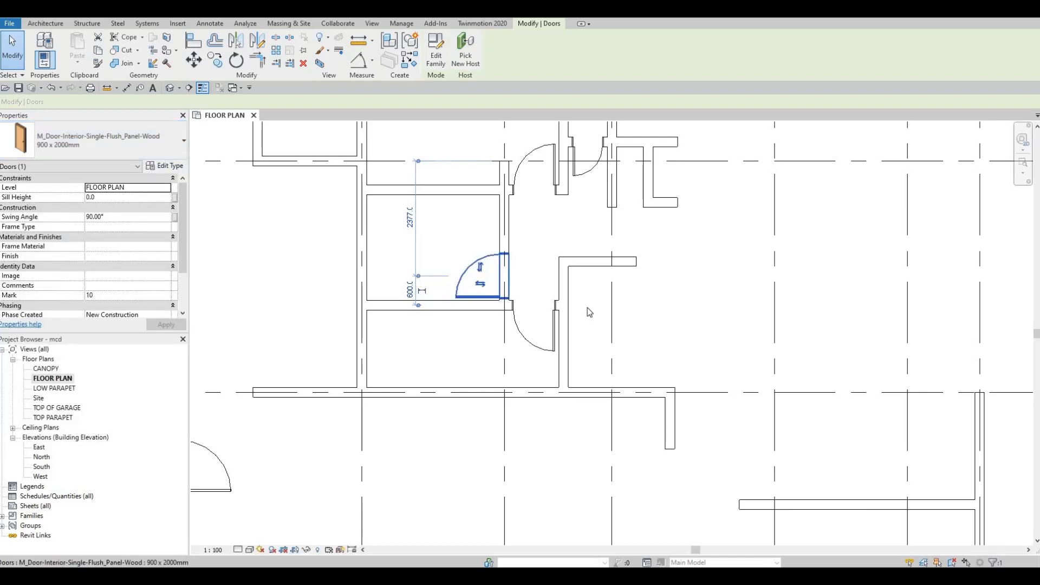
key(Escape)
key(Escape)
Step: Place an 850 x 2000mm interior single flush door in the upper room's vertical wall beside the corridor, swinging into the room, 600 mm from its lower wall's centreline
scroll(585, 303, down, 2)
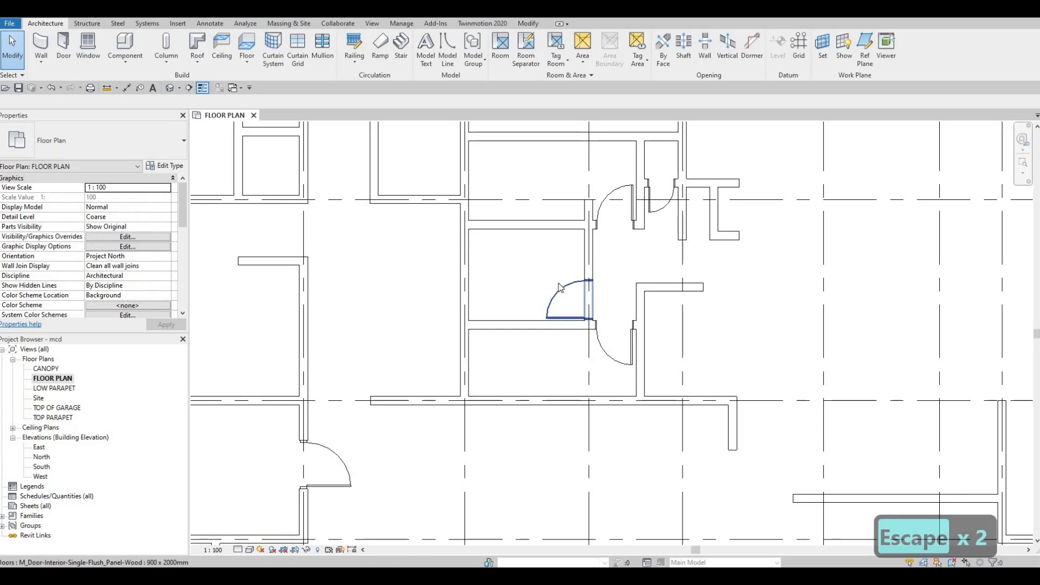
scroll(534, 297, down, 3)
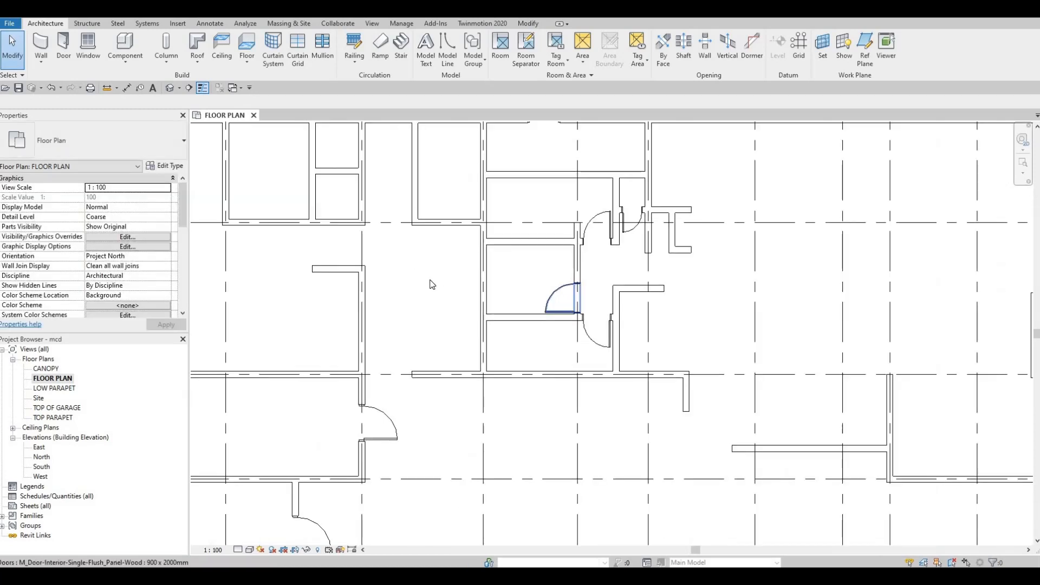
key(Escape)
middle_drag(518, 290, 596, 346)
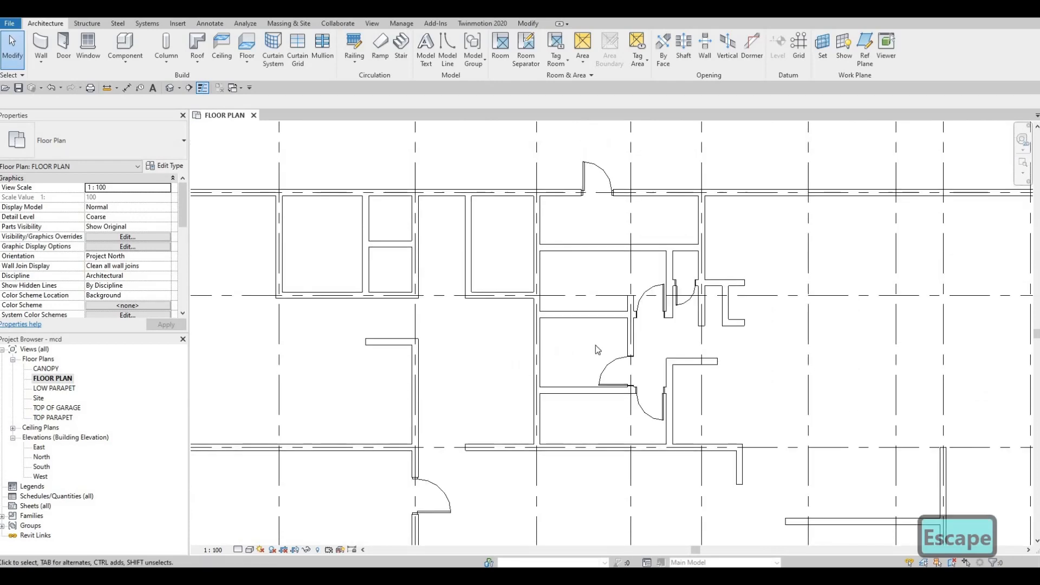
middle_drag(657, 296, 711, 307)
click(710, 307)
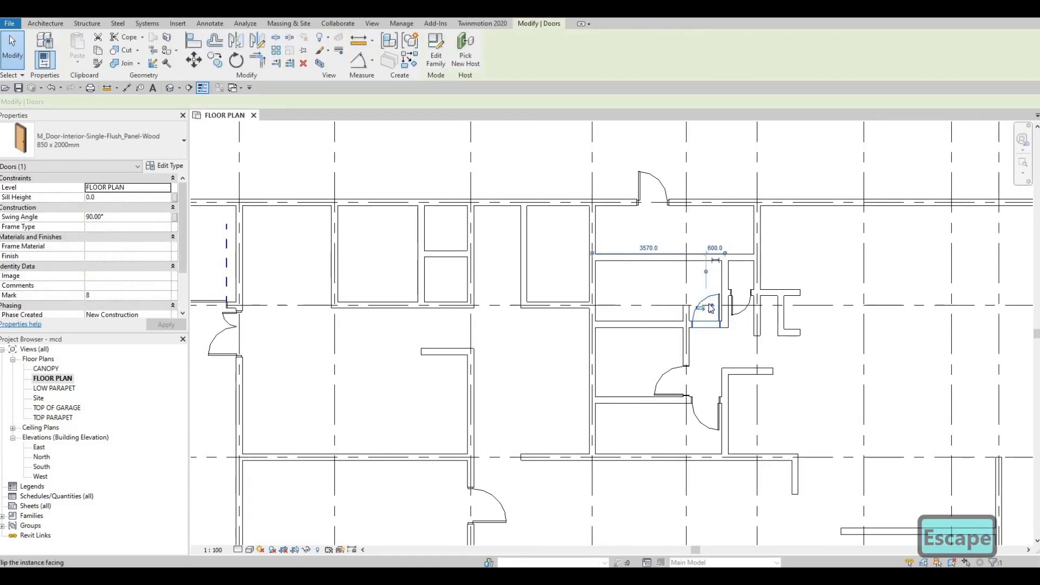
key(c)
key(s)
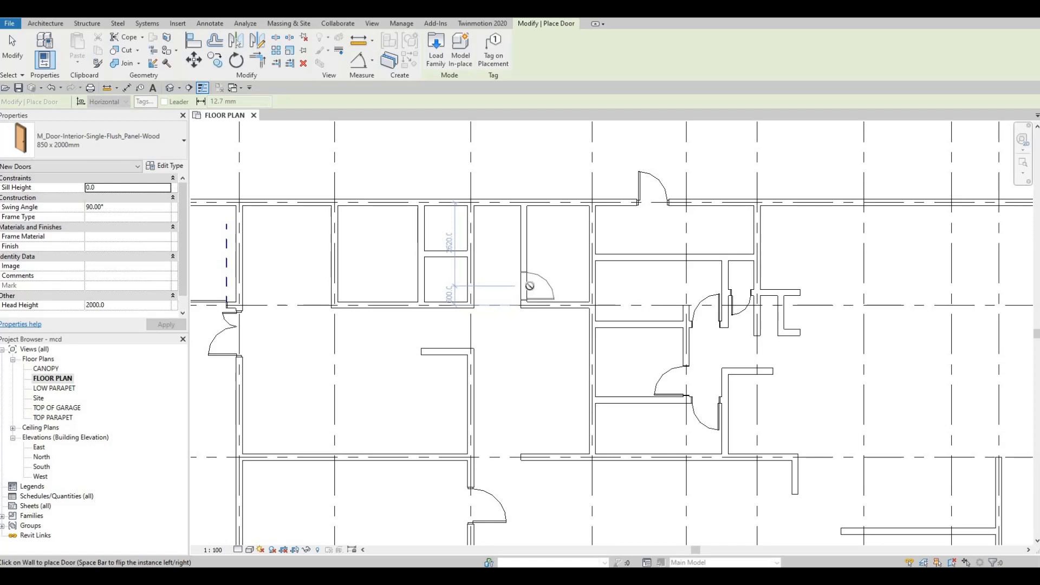
click(530, 285)
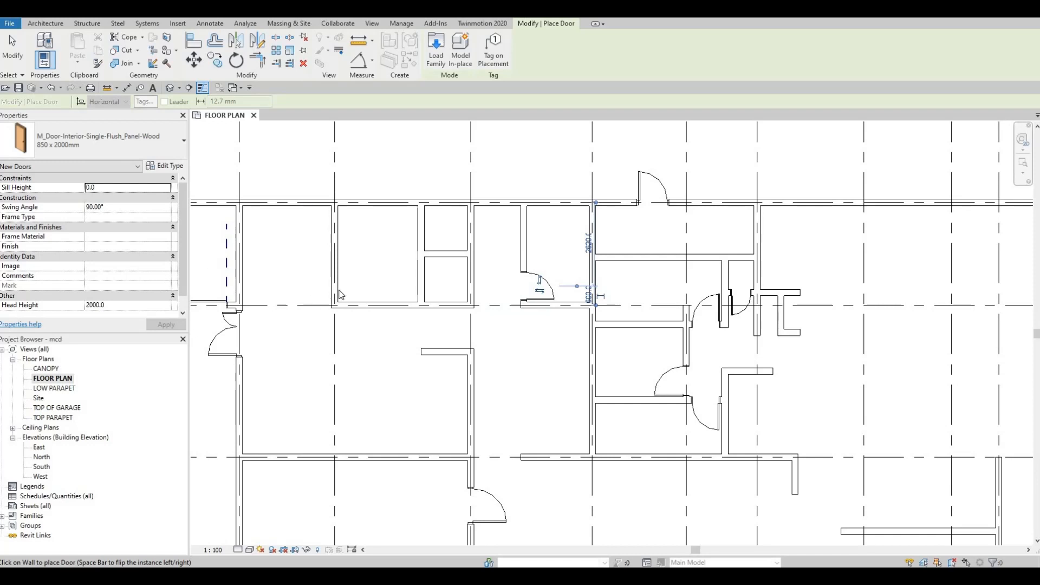
scroll(499, 289, up, 2)
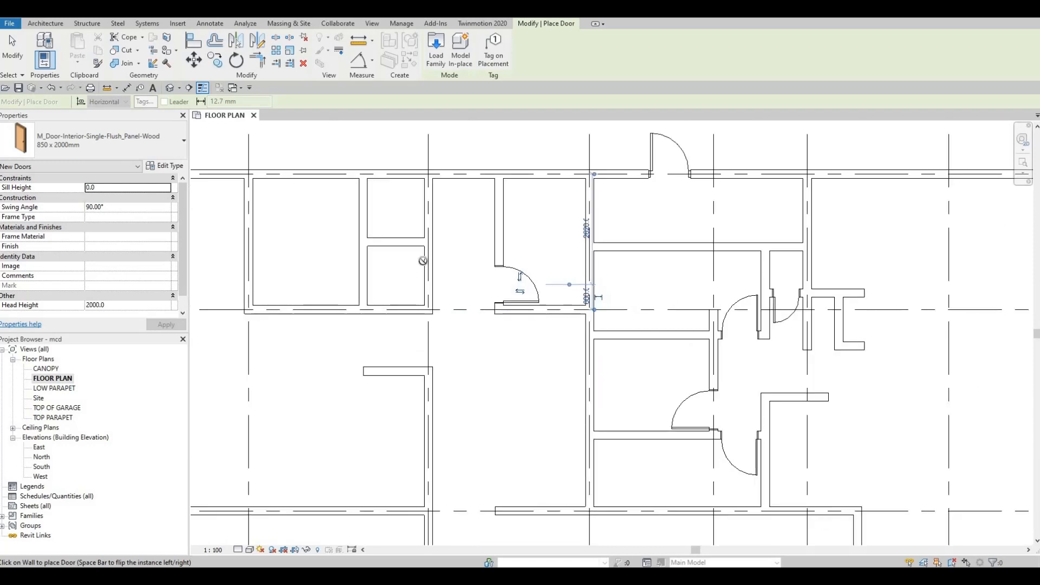
key(Escape)
key(Escape)
key(Escape)
key(Escape)
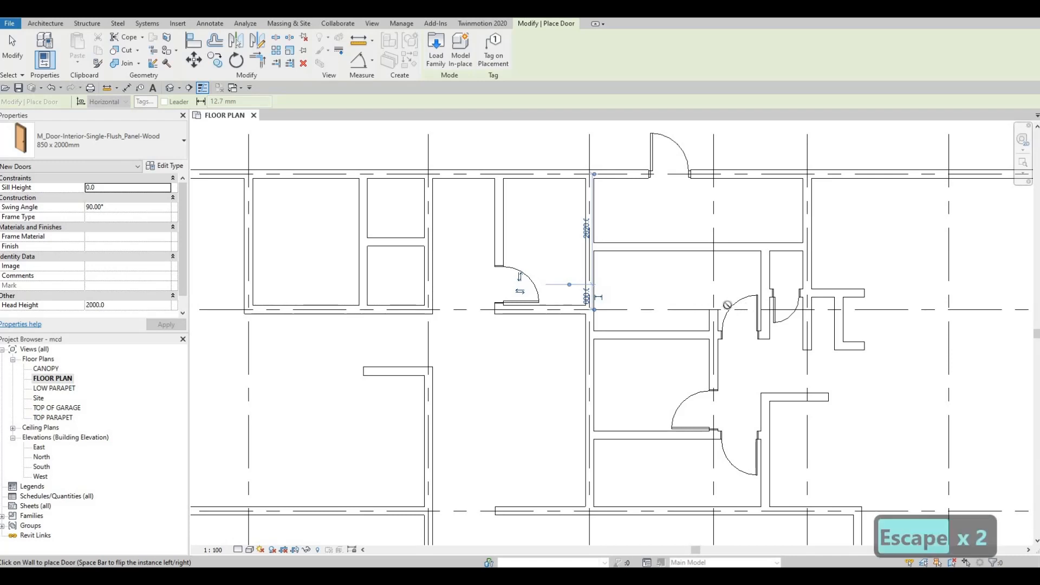
key(Escape)
key(Escape)
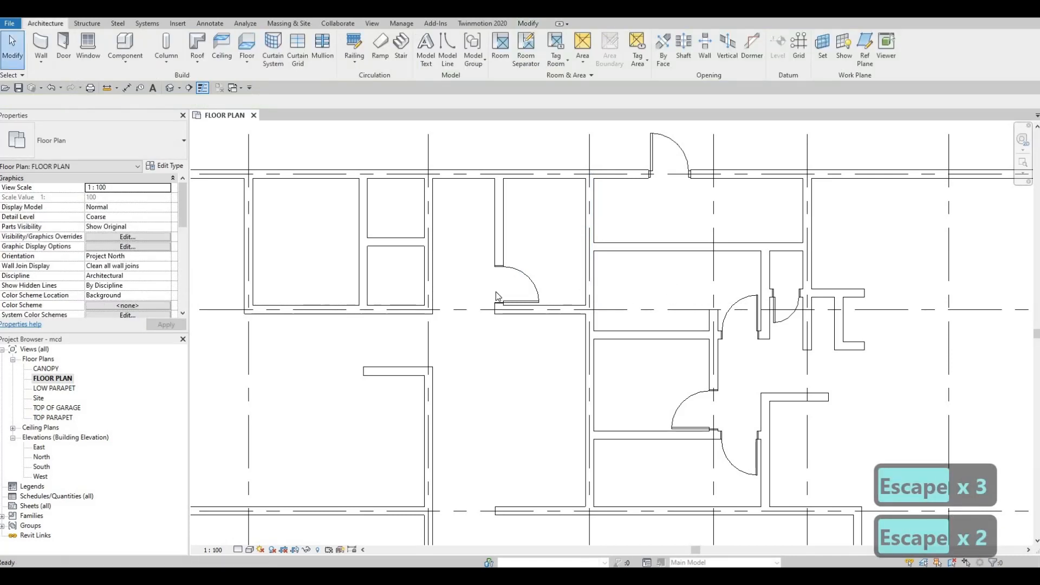
Step: Place a 700 x 2000mm interior single flush door in the corridor wall of the lower small room, swinging inward, 500 mm from the dividing wall
click(518, 274)
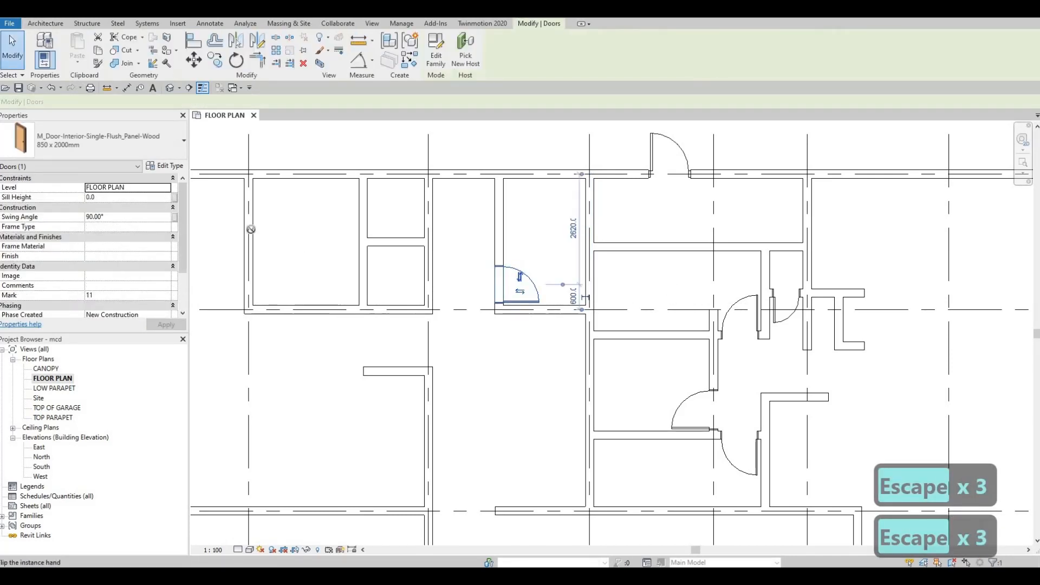
key(c)
key(s)
click(152, 148)
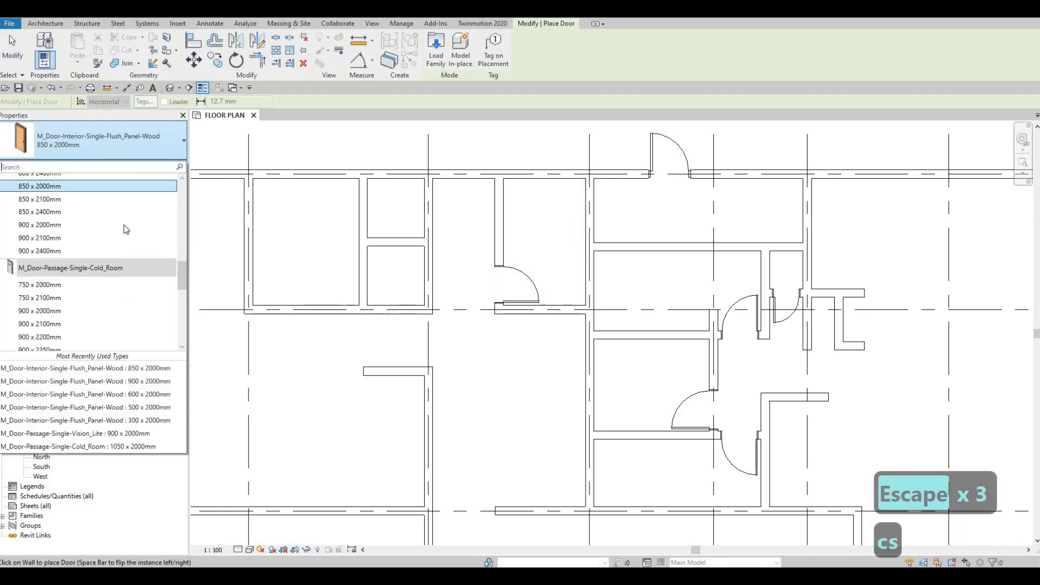
scroll(121, 226, up, 3)
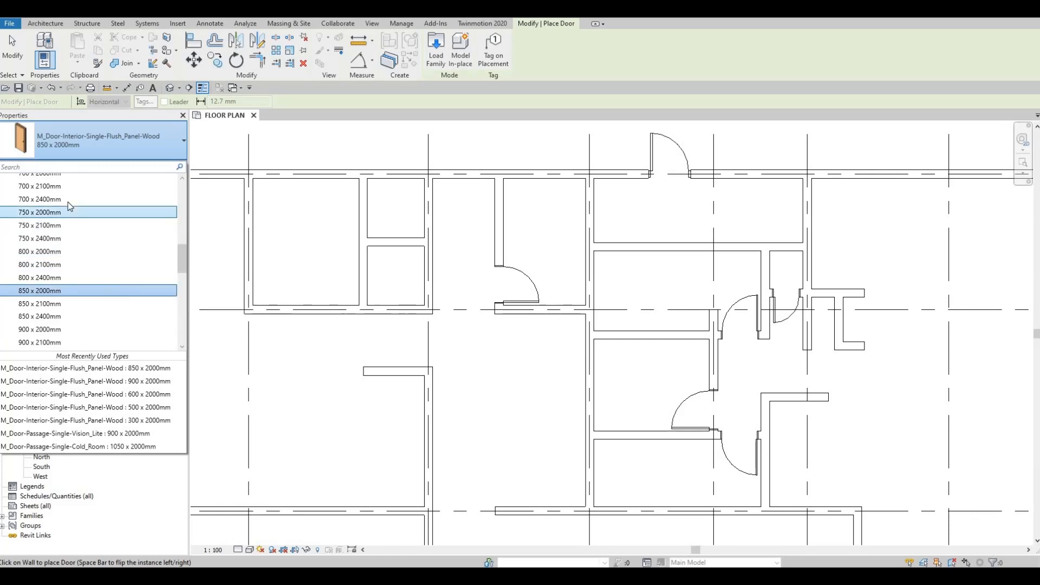
scroll(69, 217, up, 1)
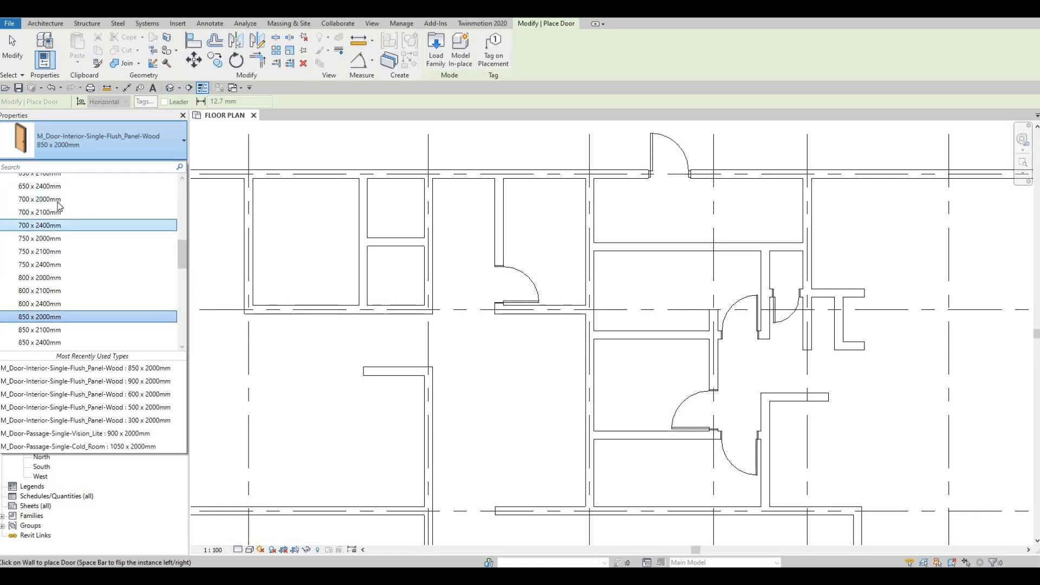
click(63, 199)
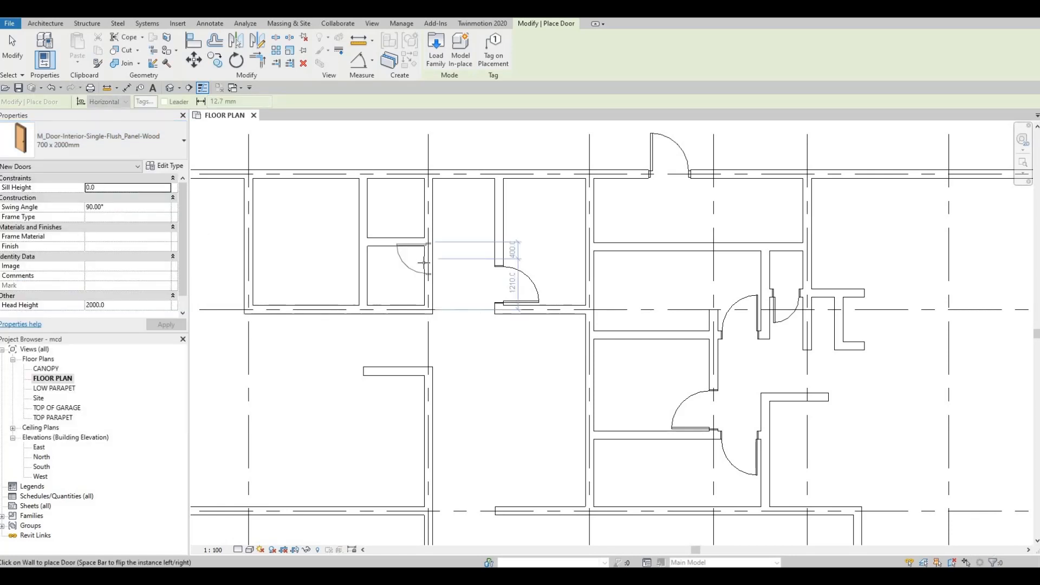
scroll(422, 223, up, 2)
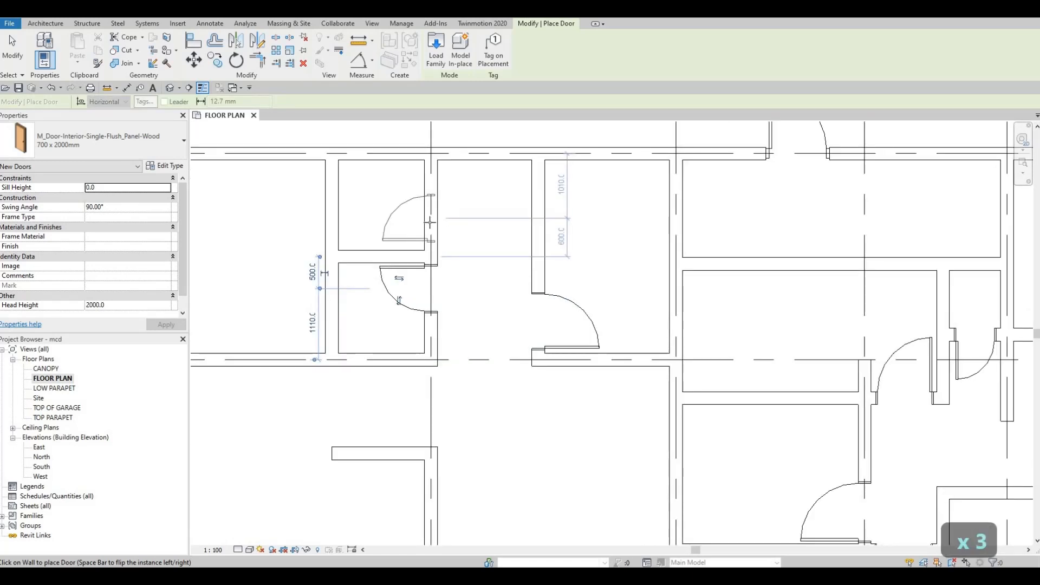
Step: Place a mirrored 700 x 2000mm door in the corridor wall of the upper small room, 500 mm from the dividing wall
click(430, 223)
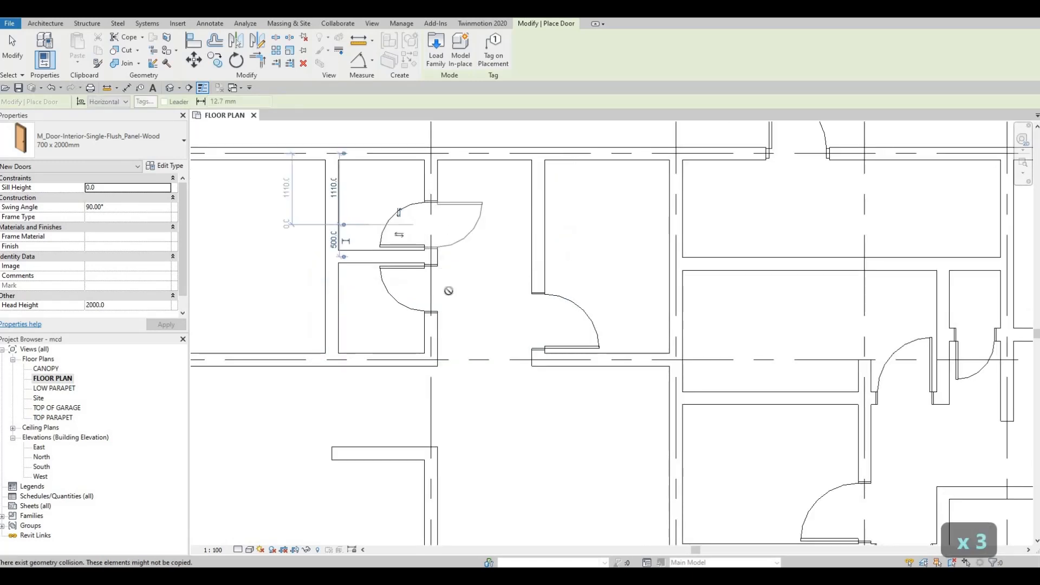
key(Escape)
key(Escape)
scroll(378, 237, down, 1)
middle_drag(378, 237, 442, 230)
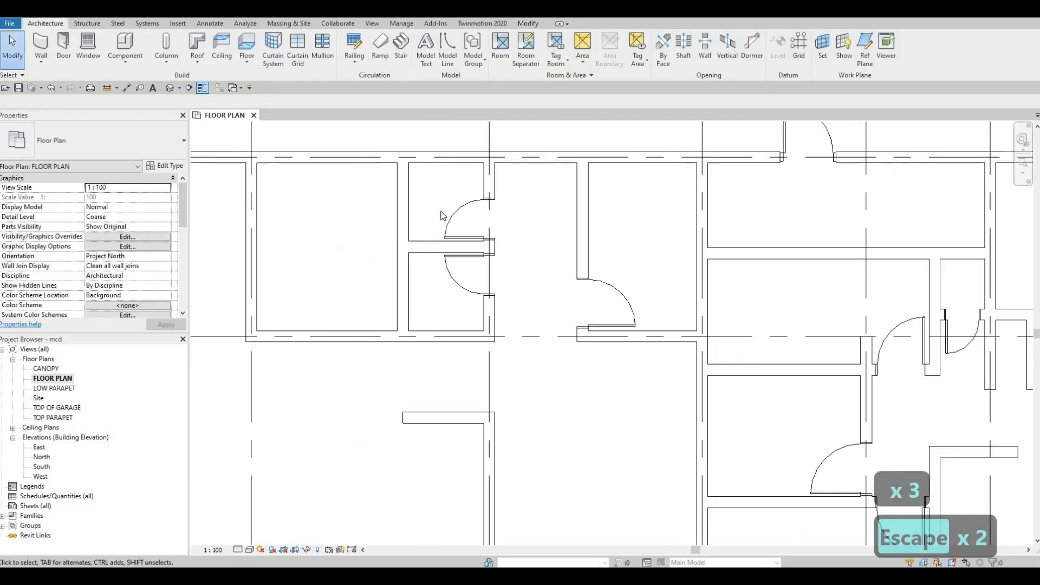
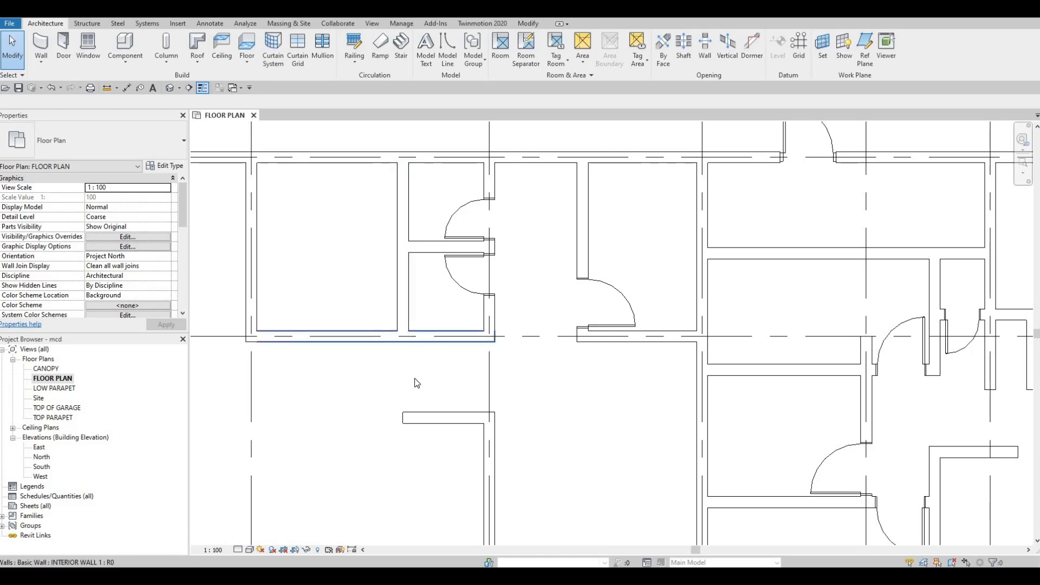
Step: Cut a rectangular wall opening about 1435 mm wide in the lower interior wall of the room beside the two small rooms
middle_drag(451, 384, 548, 348)
scroll(325, 289, down, 1)
middle_drag(399, 285, 400, 288)
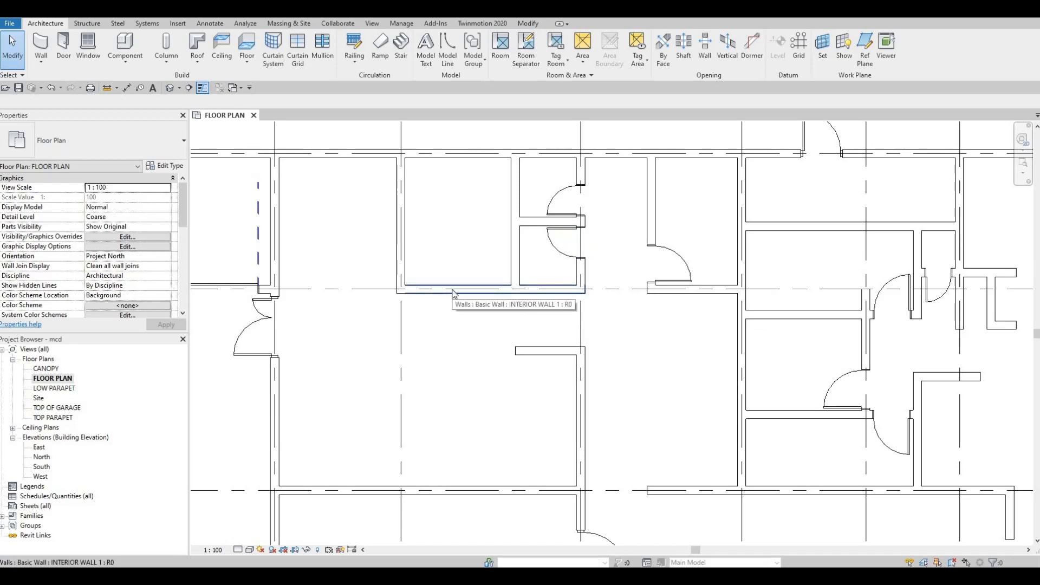
click(437, 353)
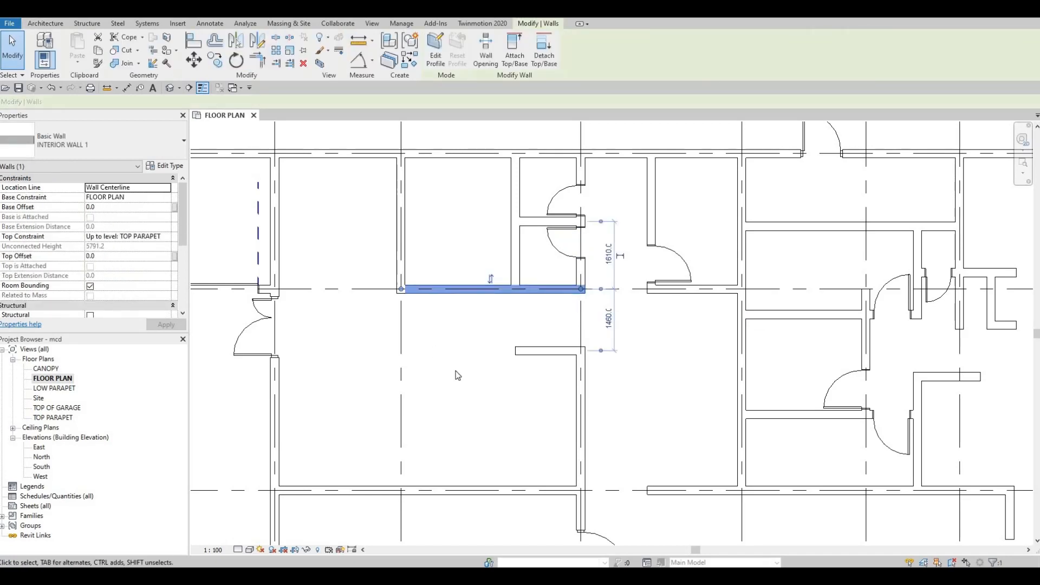
click(494, 63)
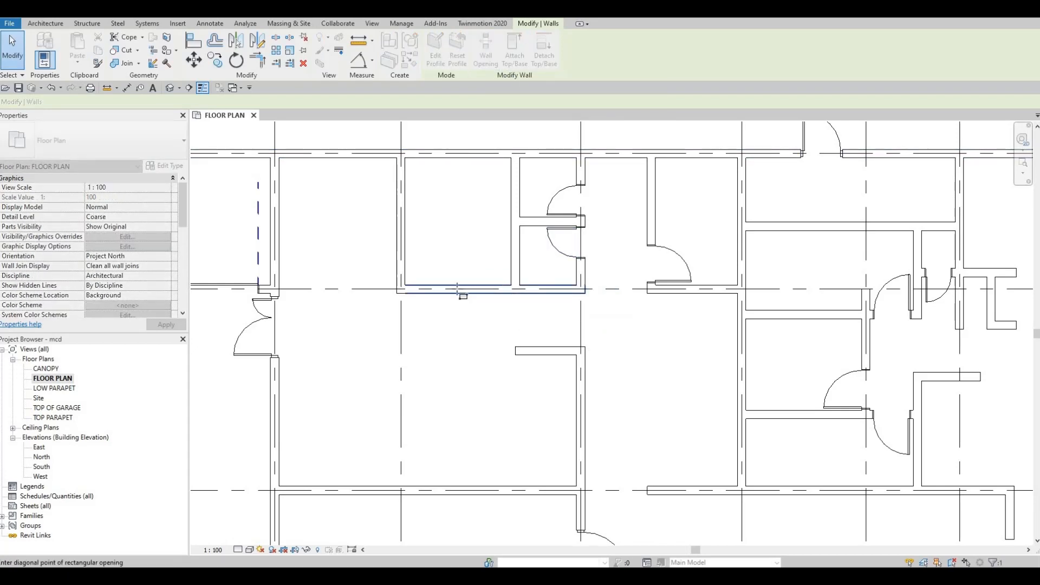
click(464, 287)
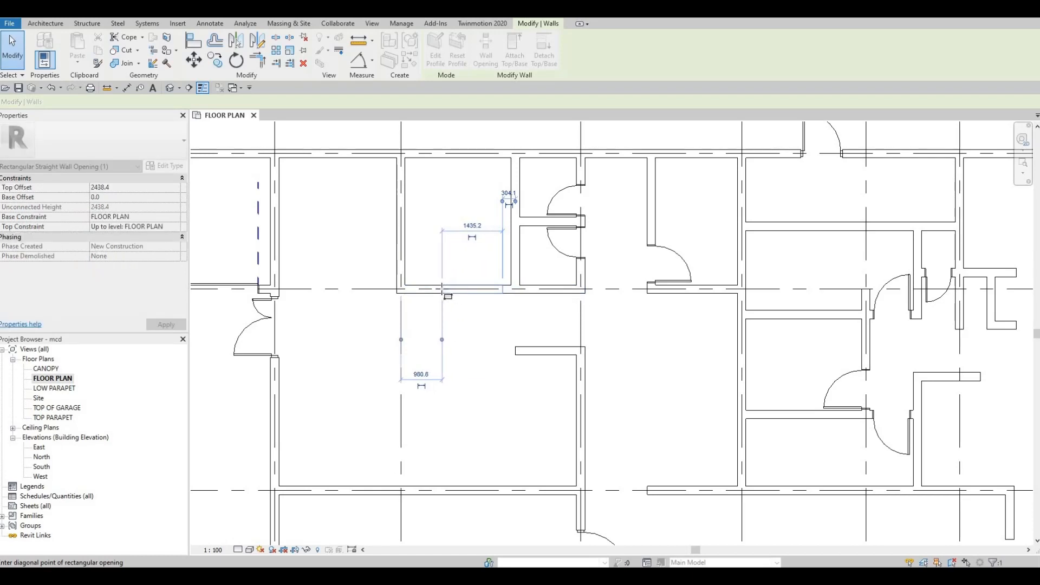
click(441, 292)
scroll(460, 293, up, 1)
key(Escape)
key(Escape)
key(Escape)
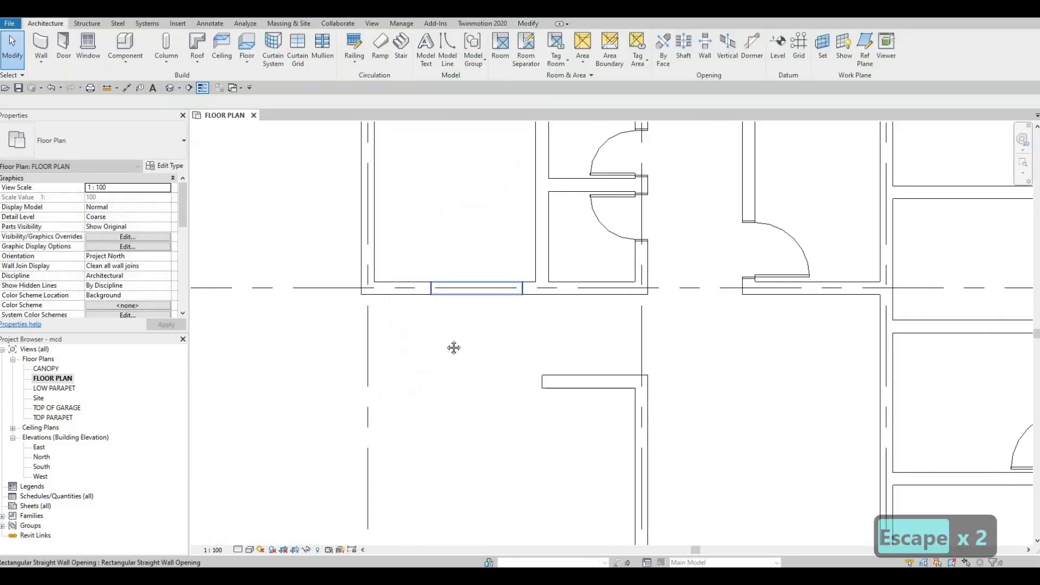
Step: Examine the whole floor plan to check the placement of doors and wall openings in every room
scroll(485, 289, down, 1)
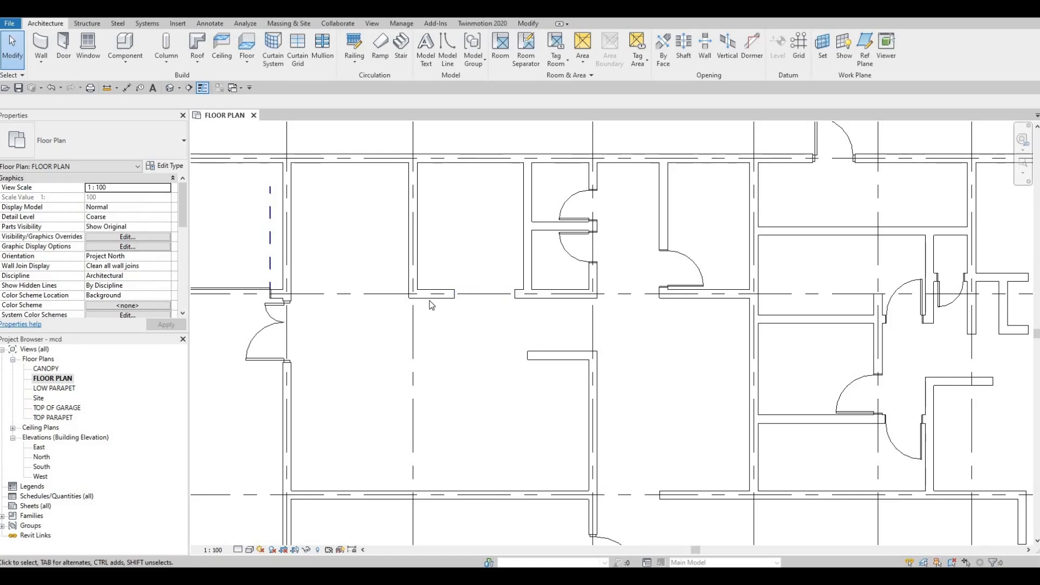
middle_drag(485, 342, 479, 363)
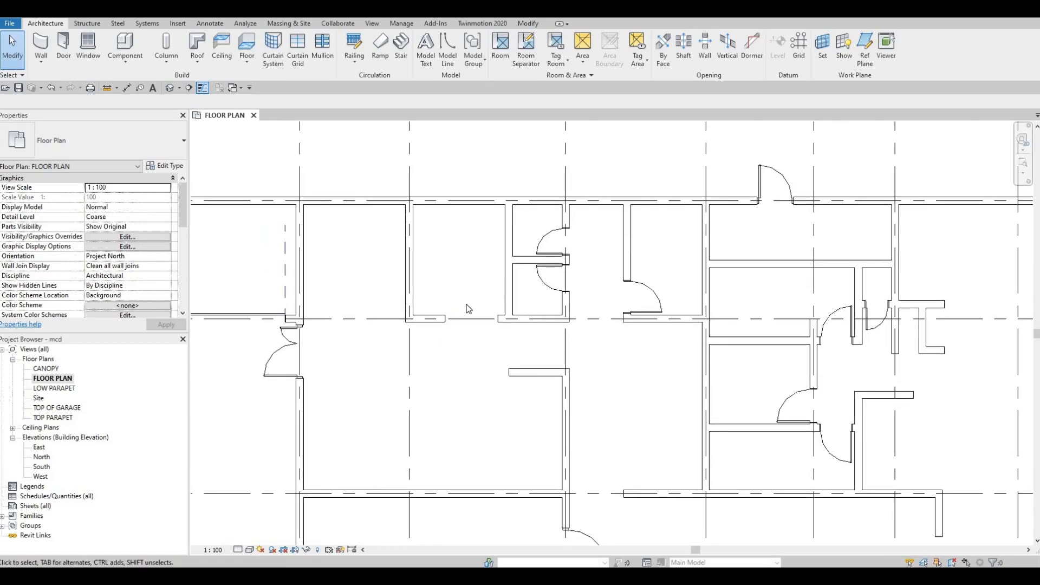
middle_drag(487, 290, 479, 268)
scroll(479, 270, down, 1)
middle_drag(498, 325, 509, 304)
middle_drag(491, 374, 505, 317)
scroll(500, 347, down, 1)
scroll(477, 359, down, 1)
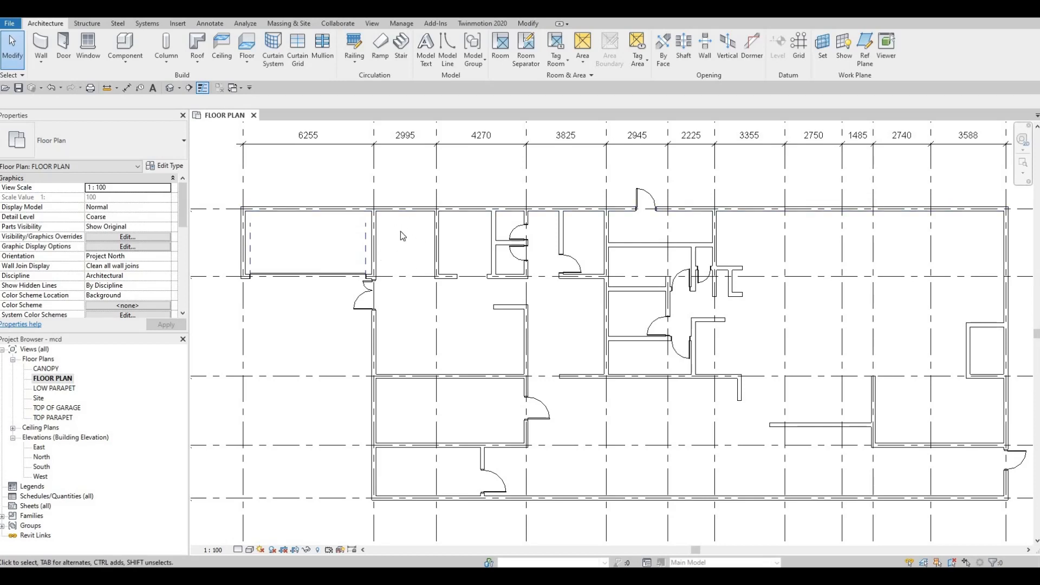
middle_drag(434, 280, 434, 286)
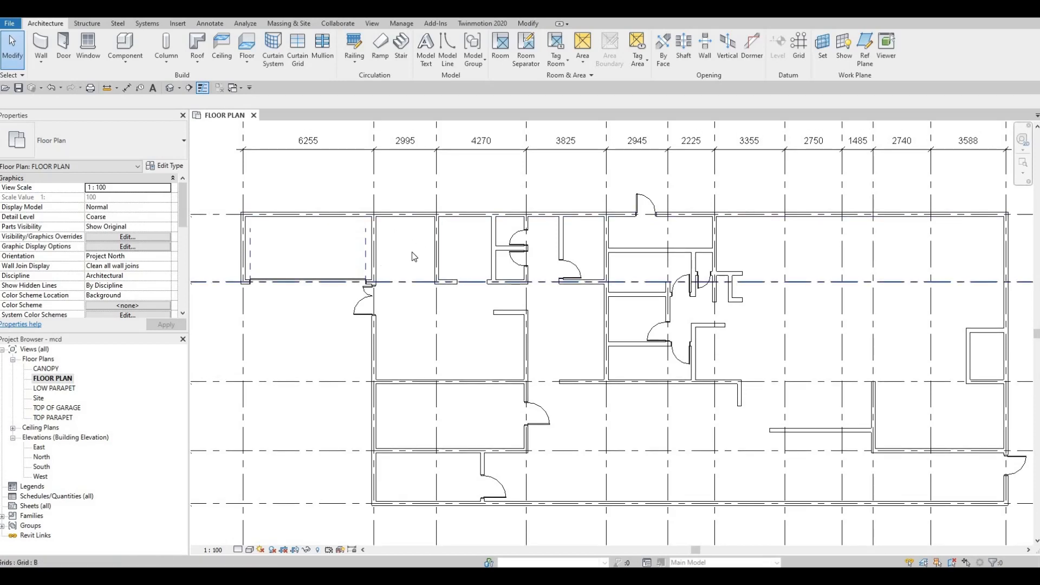
middle_drag(437, 221, 469, 220)
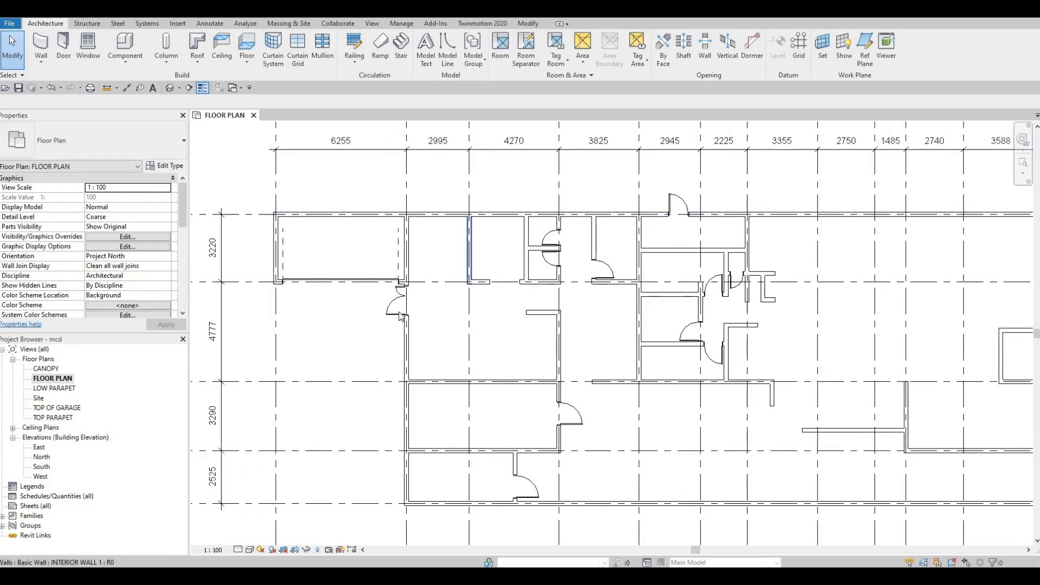
middle_drag(417, 318, 425, 305)
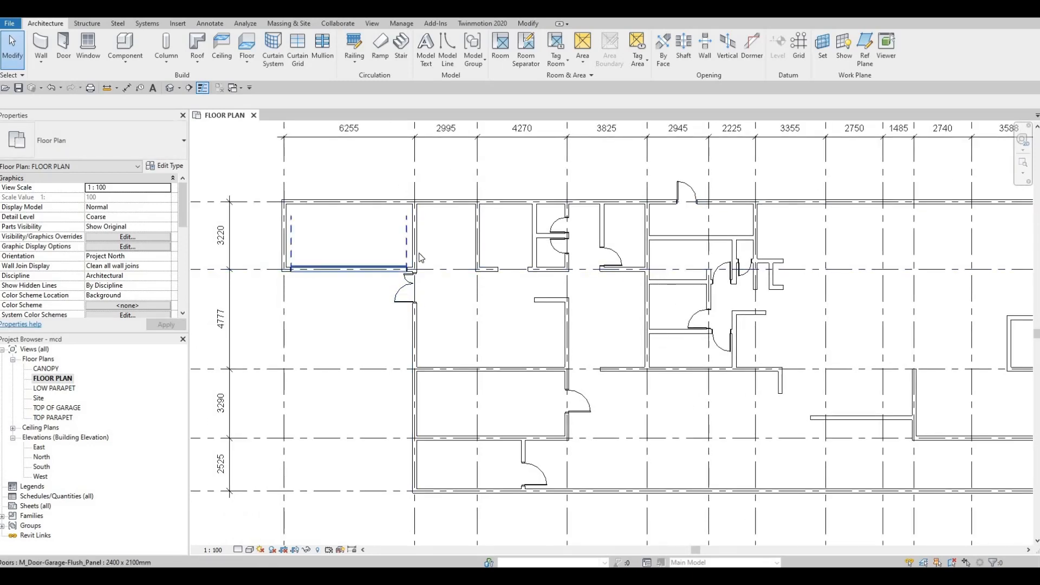
middle_drag(486, 291, 475, 276)
middle_drag(526, 200, 525, 173)
middle_drag(523, 265, 521, 287)
scroll(521, 287, up, 1)
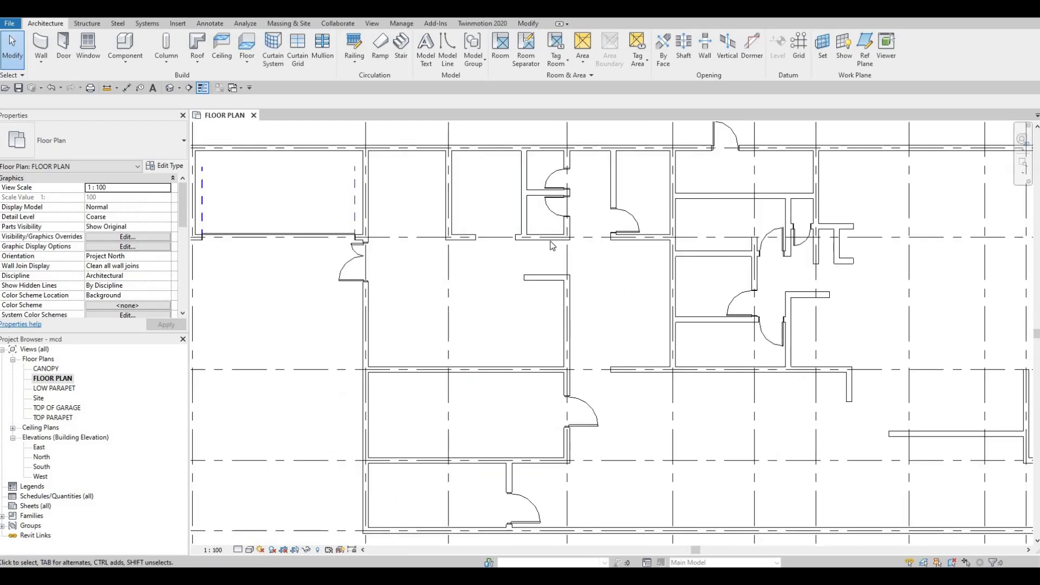
middle_drag(592, 287, 528, 333)
scroll(576, 291, up, 1)
scroll(557, 293, down, 1)
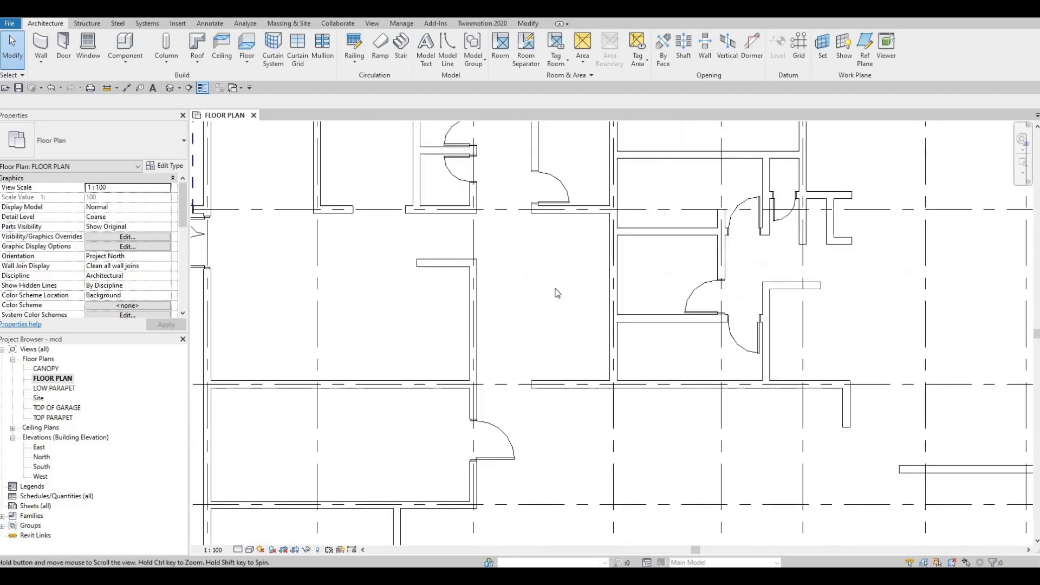
middle_drag(557, 292, 514, 136)
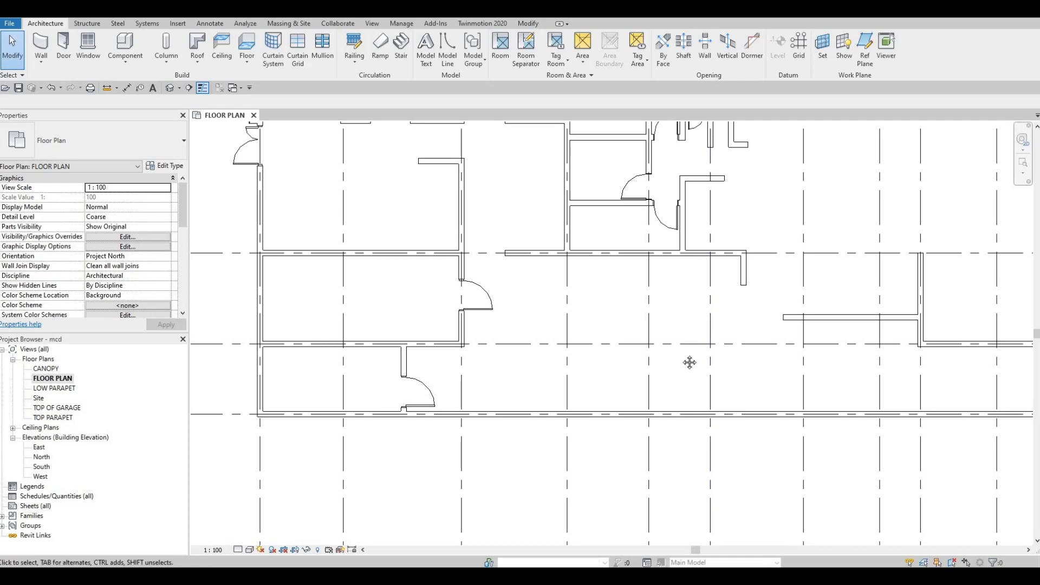
scroll(689, 362, down, 2)
mouse_move(633, 347)
middle_down()
mouse_move(628, 366)
mouse_move(502, 320)
mouse_move(446, 255)
middle_up()
scroll(650, 365, up, 2)
scroll(649, 366, down, 1)
scroll(502, 320, up, 1)
middle_drag(490, 304, 430, 320)
scroll(644, 292, down, 1)
mouse_move(728, 266)
middle_down()
mouse_move(688, 283)
mouse_move(704, 284)
middle_up()
scroll(701, 323, down, 3)
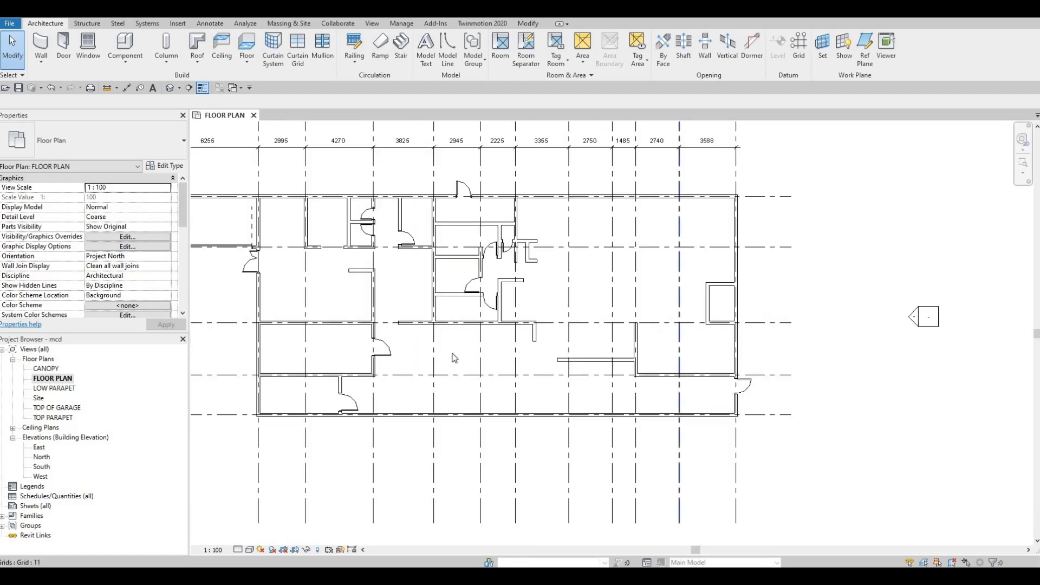
scroll(492, 339, down, 1)
middle_drag(492, 339, 593, 301)
scroll(494, 349, up, 1)
scroll(490, 346, down, 1)
scroll(500, 331, up, 1)
scroll(518, 364, down, 2)
scroll(563, 355, up, 1)
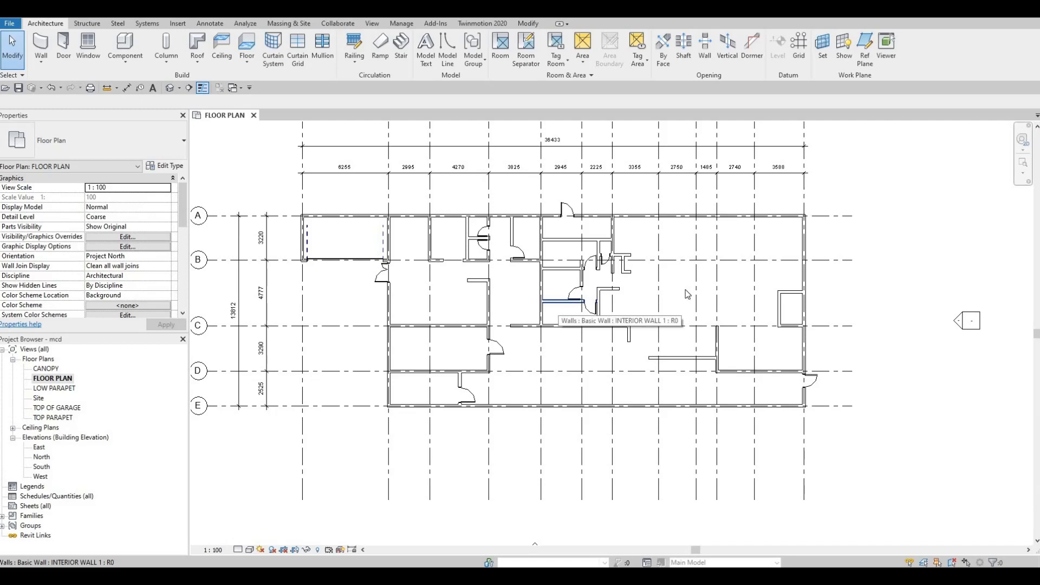
middle_drag(692, 302, 686, 320)
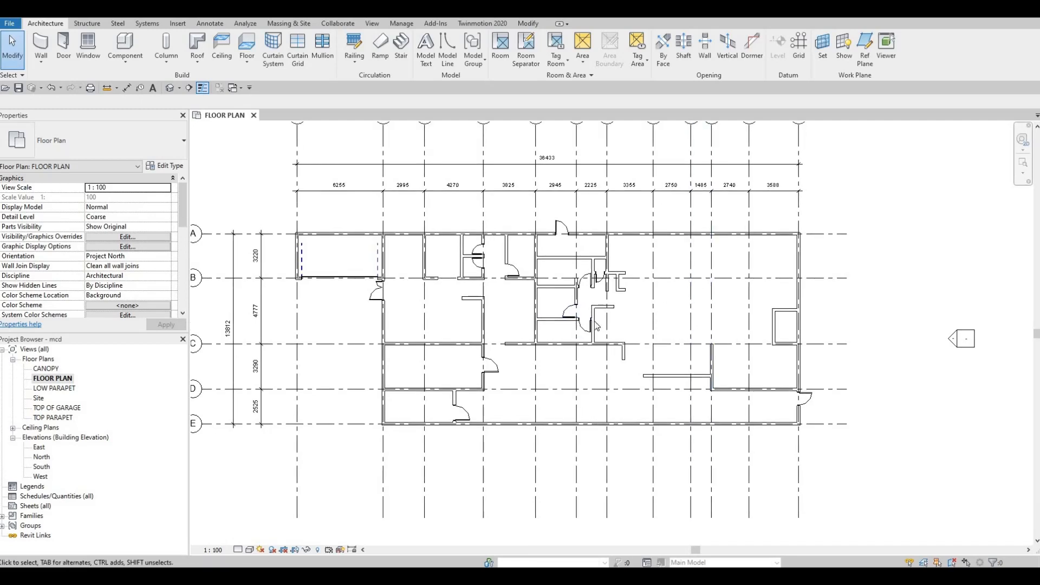
Step: Start loading a family and browse up to the Canada metric library's Plumbing folder
middle_drag(538, 342, 584, 362)
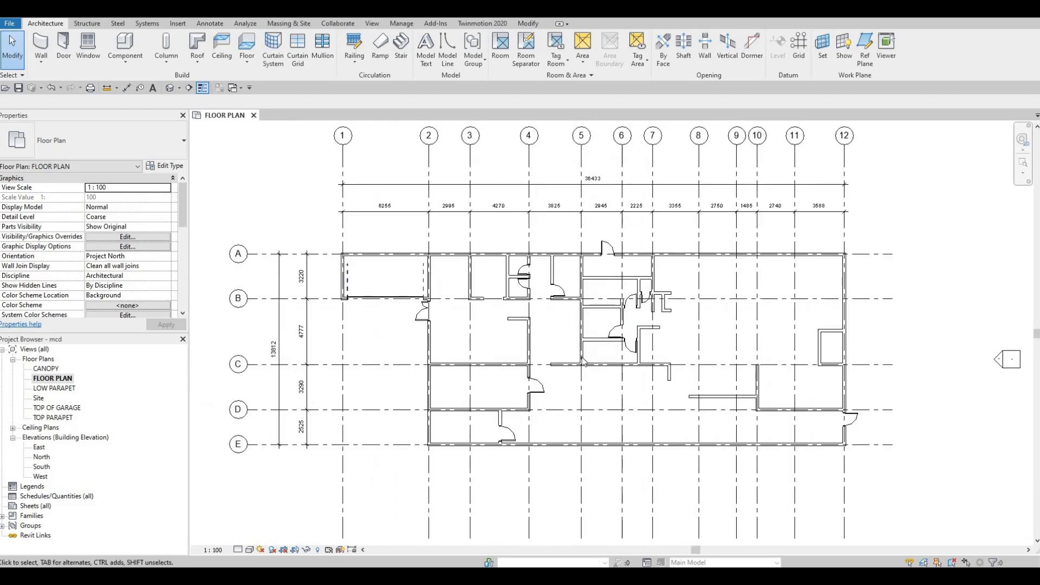
scroll(580, 324, up, 1)
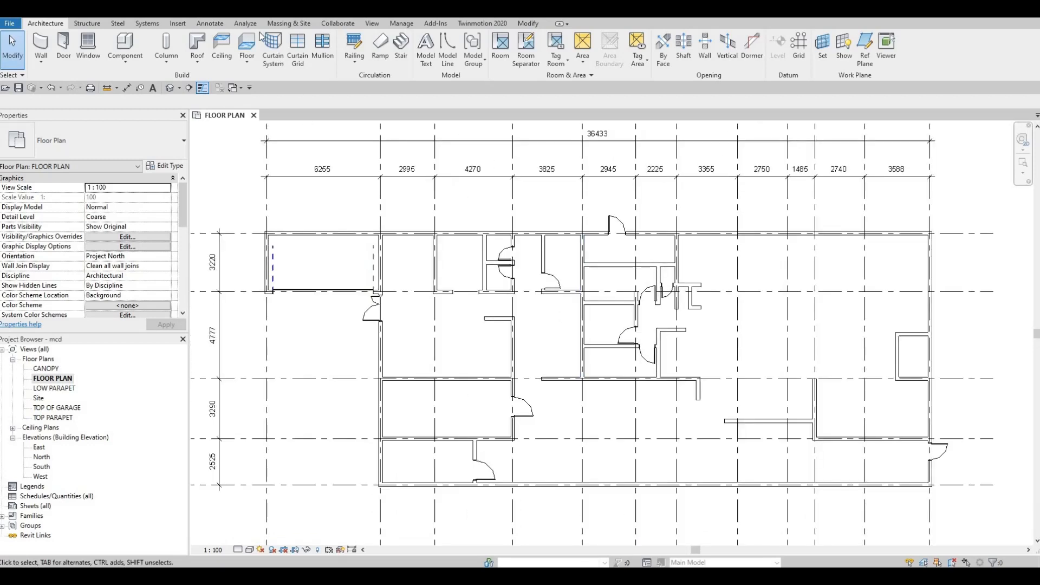
click(178, 24)
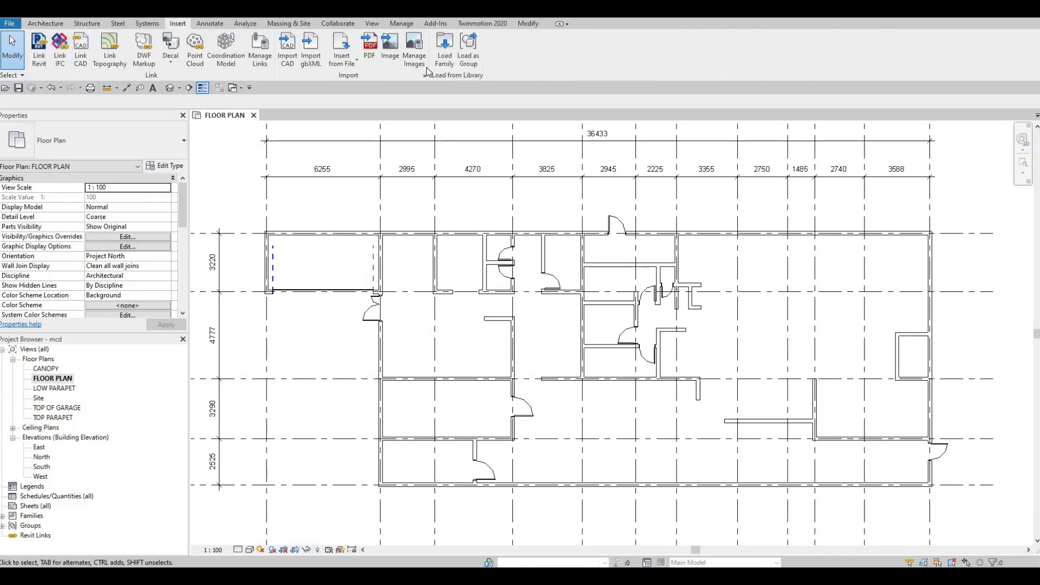
click(444, 51)
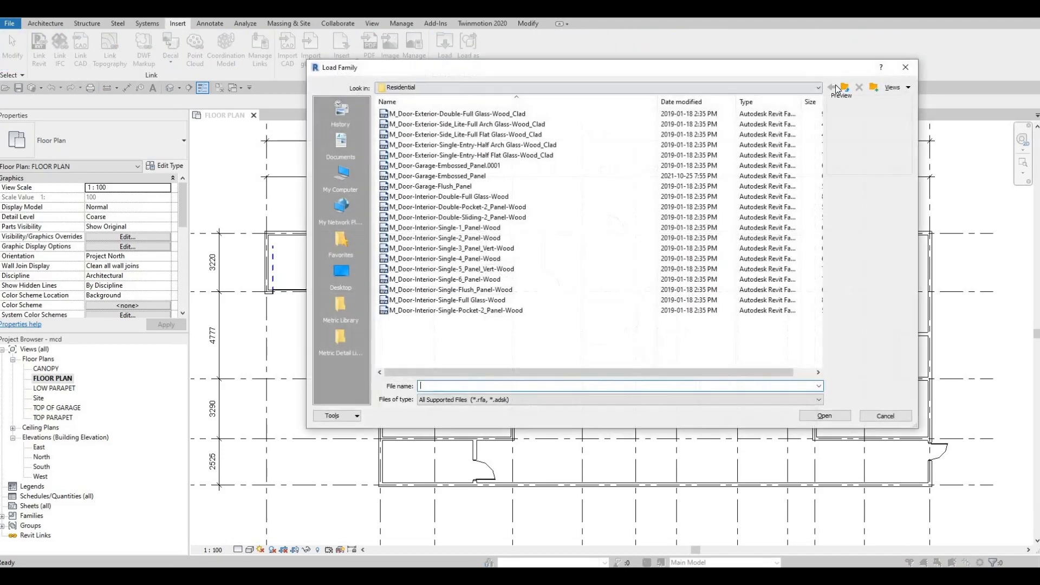
click(844, 88)
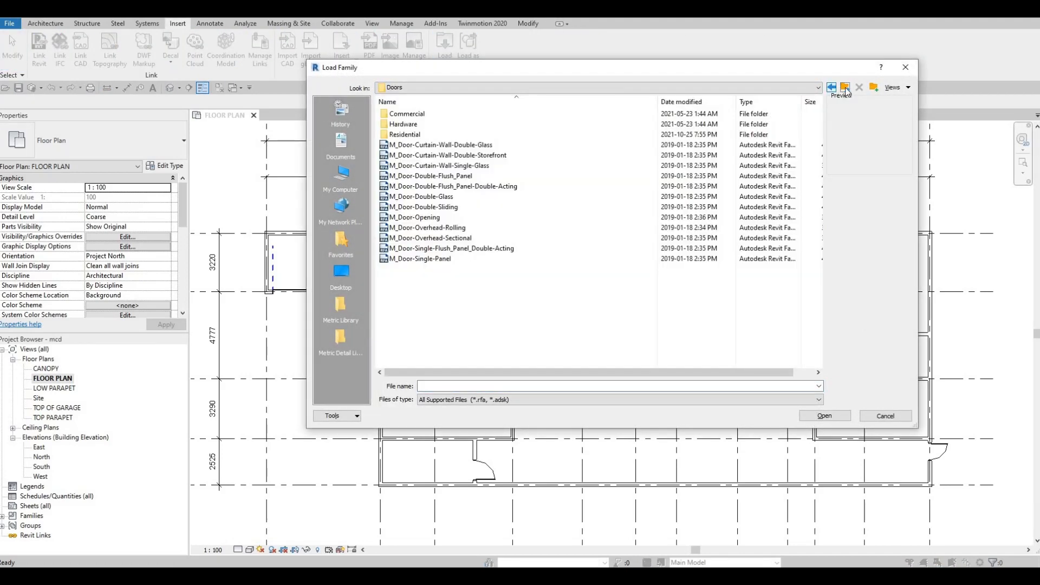
click(845, 89)
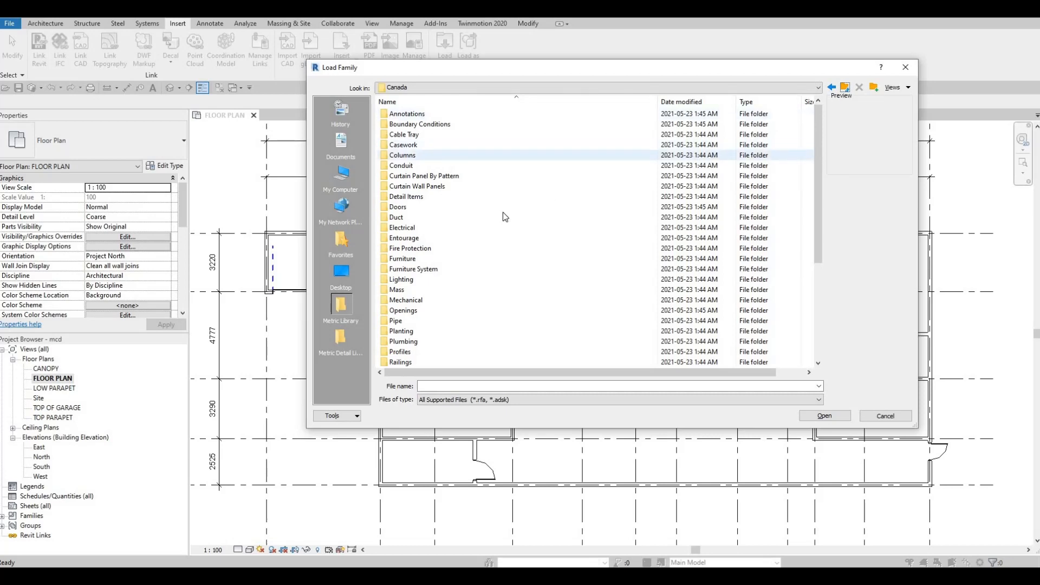
scroll(444, 281, down, 1)
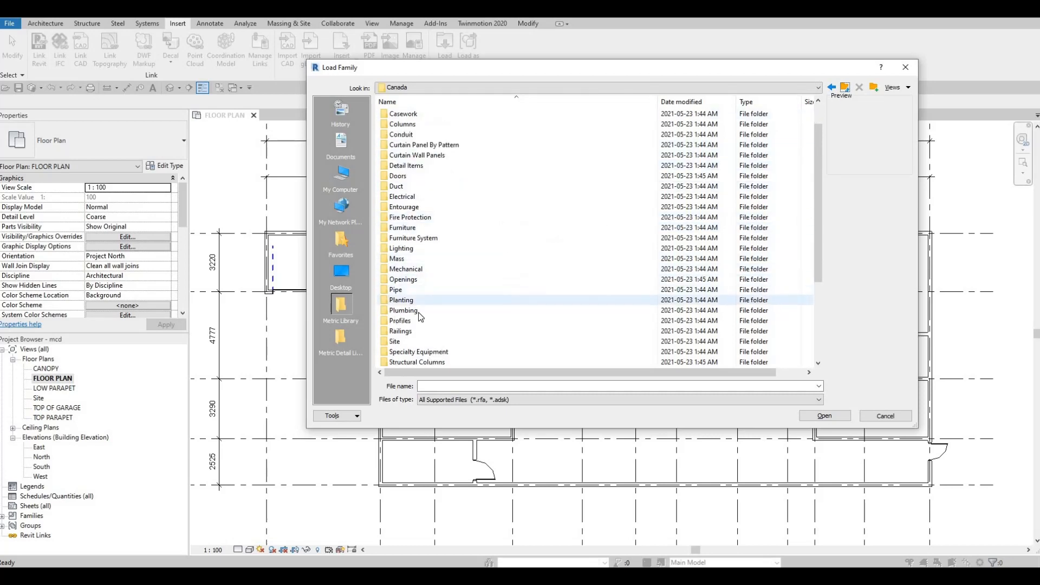
click(418, 311)
key(Return)
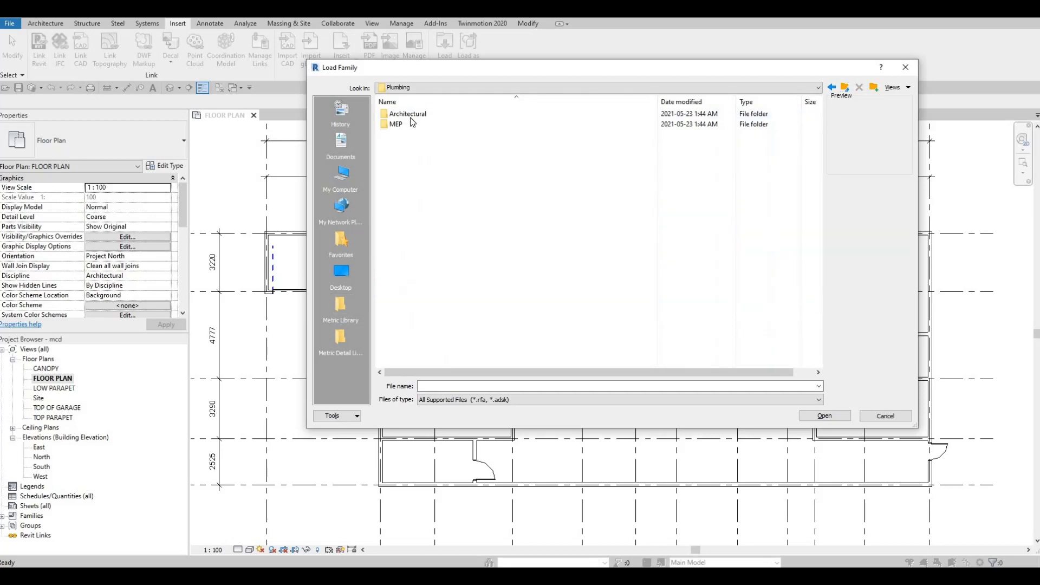
Step: Load the M_Toilet-Domestic-2D family from the Architectural fixtures' Water Closets folder
double_click(411, 117)
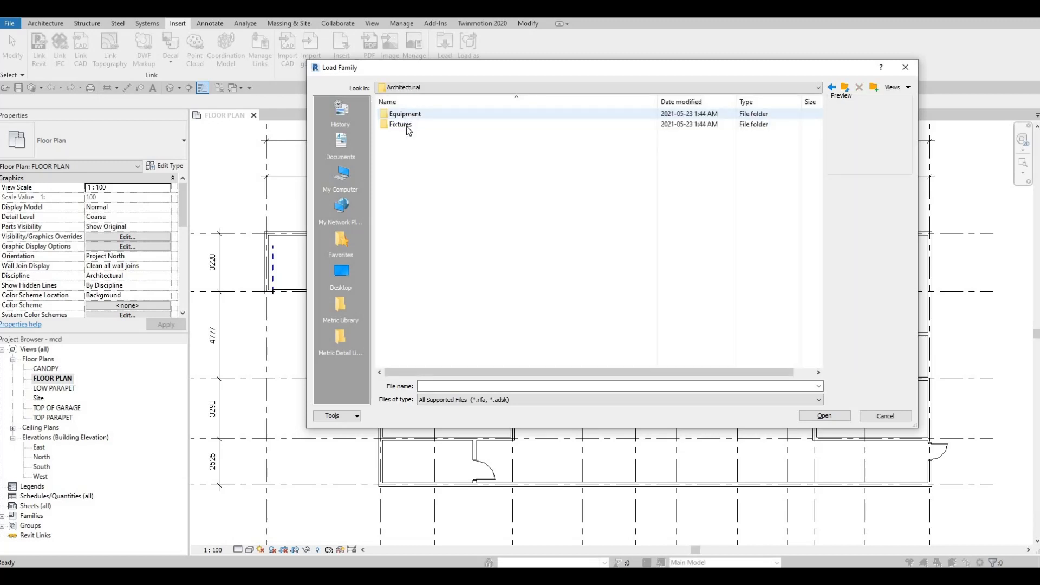
double_click(406, 126)
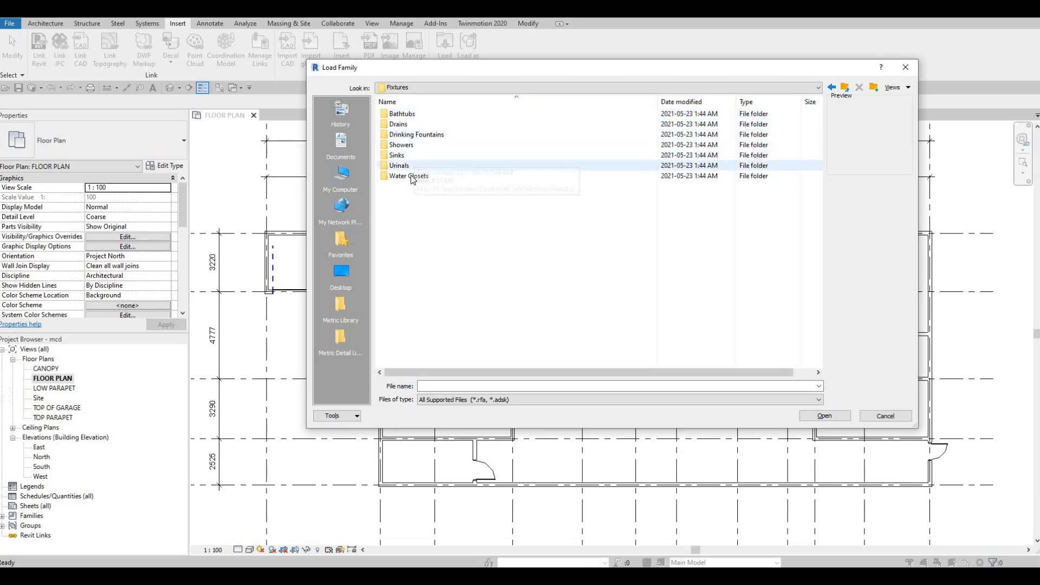
double_click(413, 175)
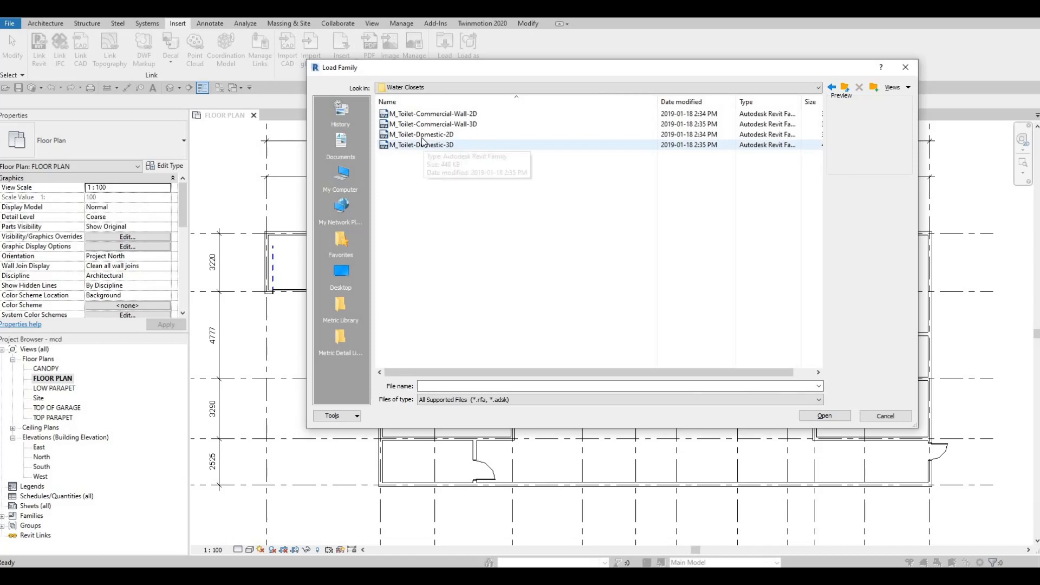
click(422, 134)
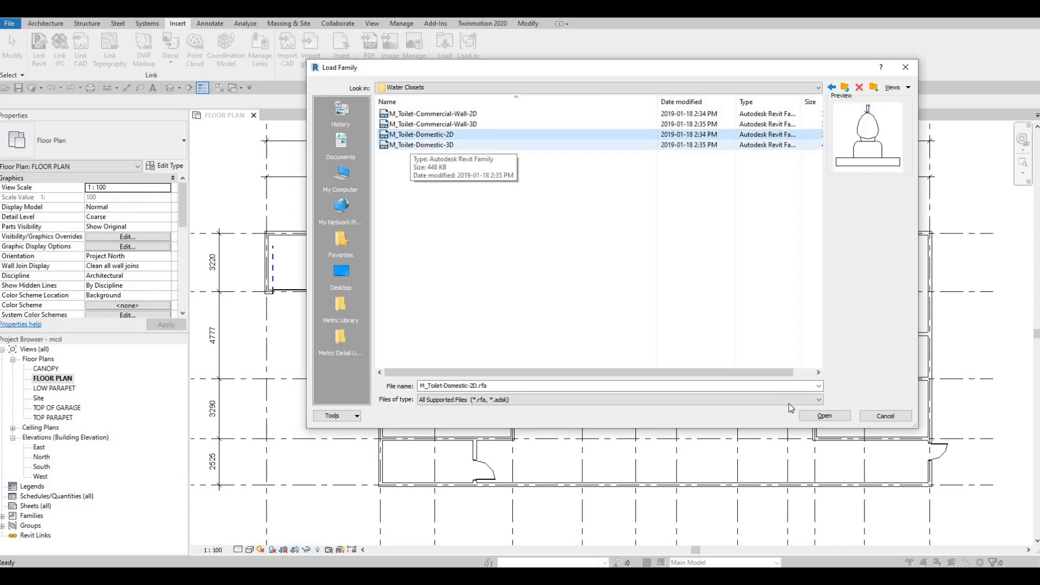
key(Return)
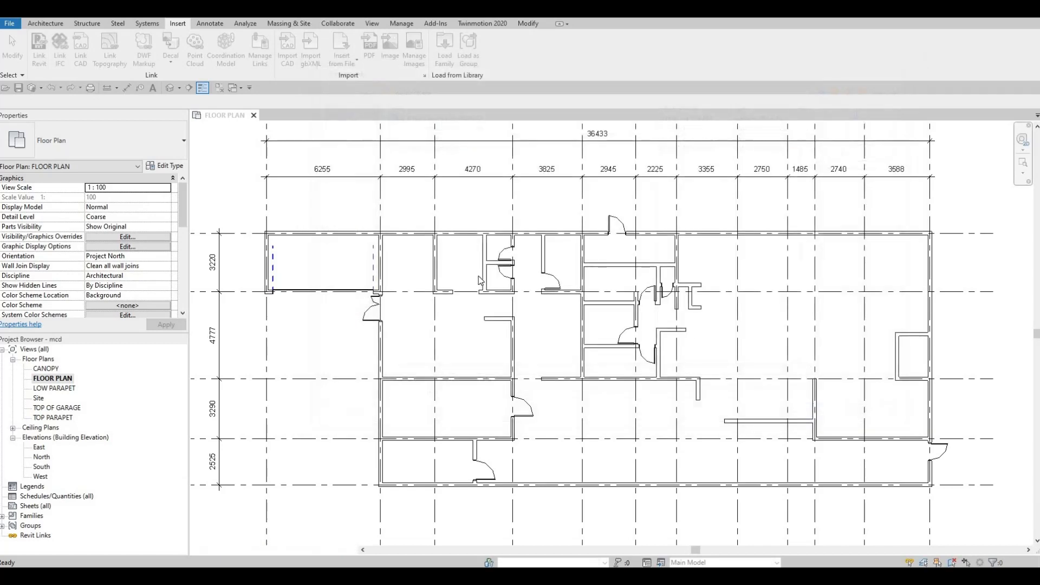
Step: Place toilets against the walls opposite the doors of the two small rooms, 400 mm from grid B and 500 mm from grid A
scroll(501, 274, up, 2)
scroll(502, 273, up, 2)
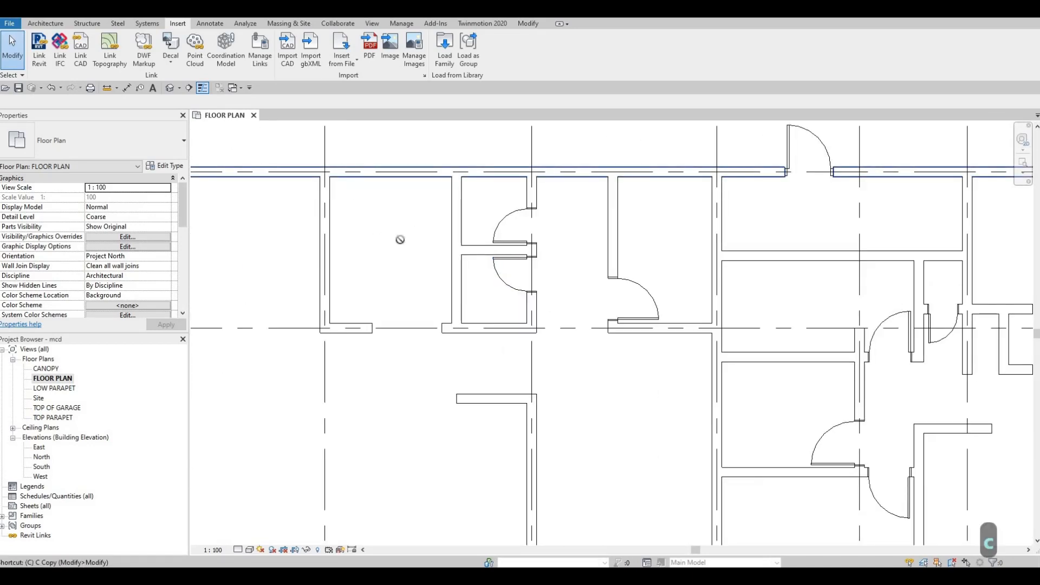
key(c)
key(m)
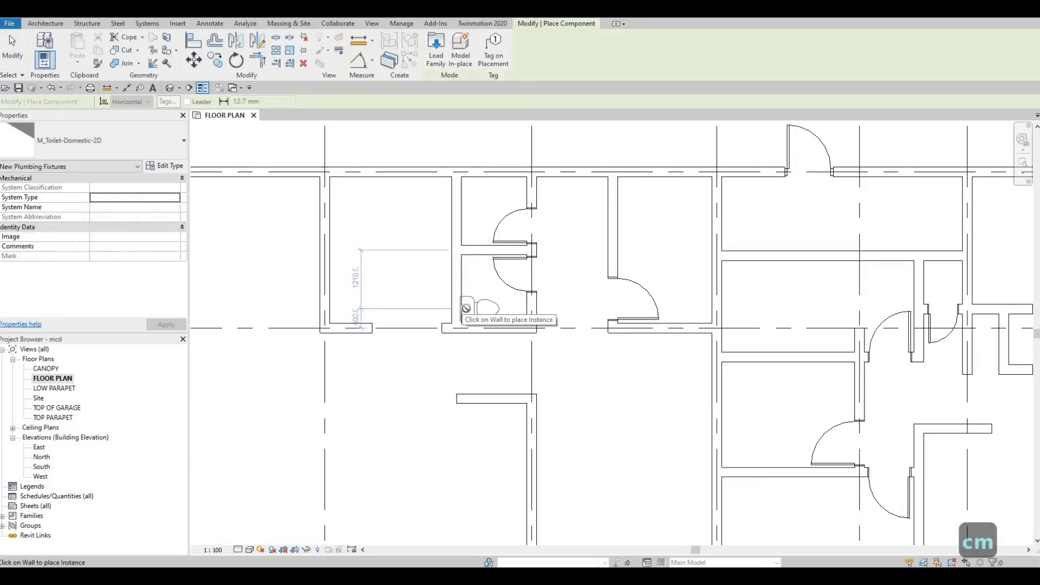
scroll(465, 308, up, 1)
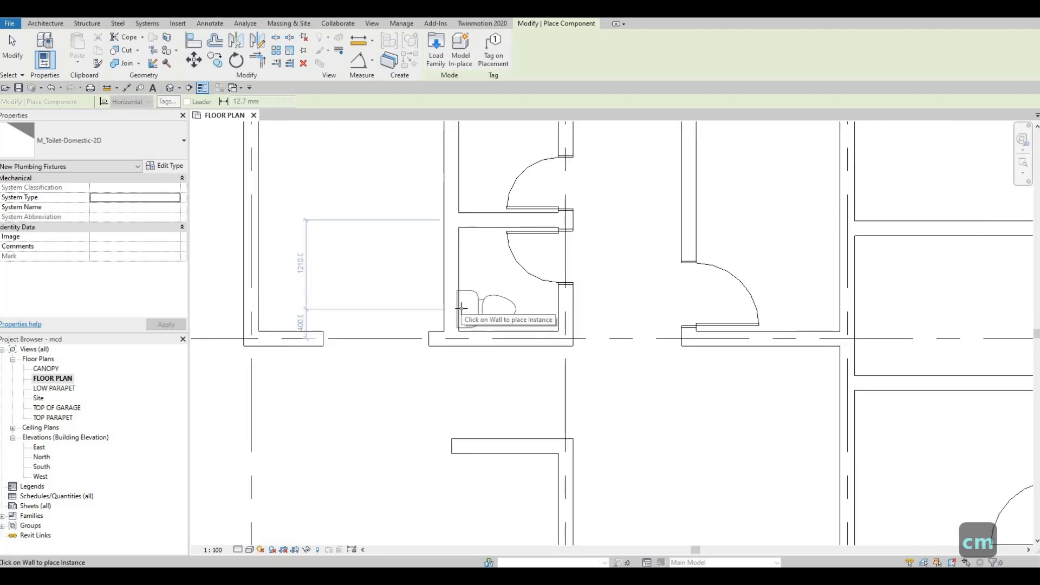
click(561, 309)
middle_drag(458, 141, 436, 253)
click(434, 249)
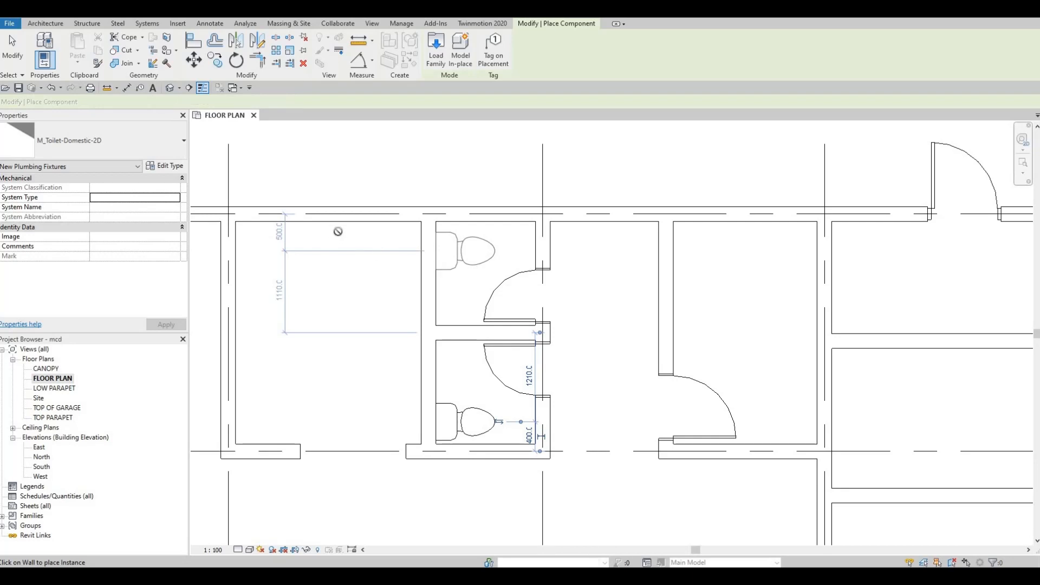
Step: Place a toilet on the lower wall of the uppermost washroom beside grid 5, facing up and 600 mm from the grid
middle_drag(308, 253, 112, 183)
scroll(411, 263, down, 2)
middle_drag(411, 262, 243, 227)
scroll(497, 284, down, 1)
scroll(497, 283, down, 1)
middle_drag(488, 357, 487, 313)
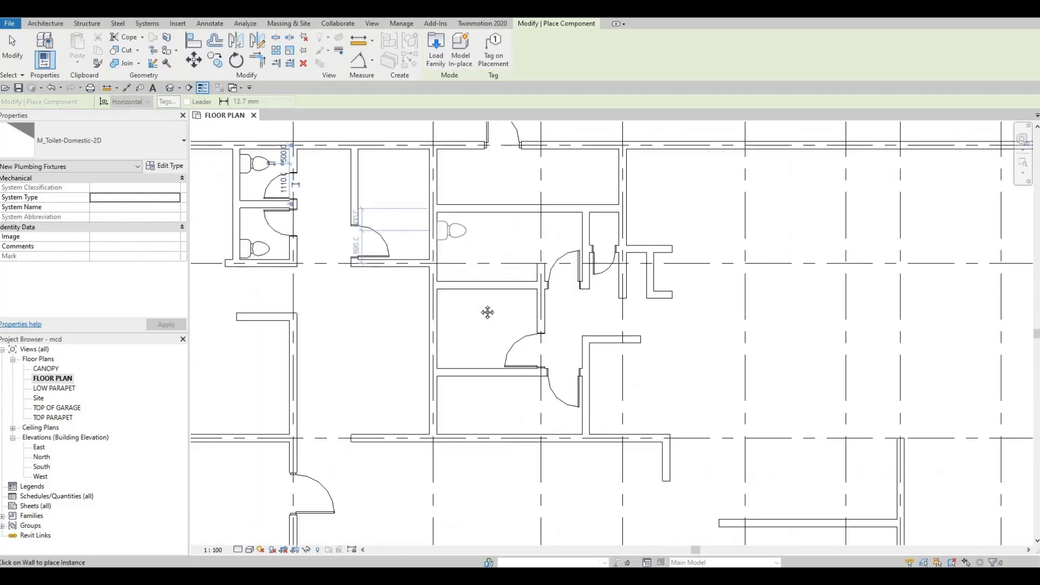
middle_drag(487, 251, 481, 245)
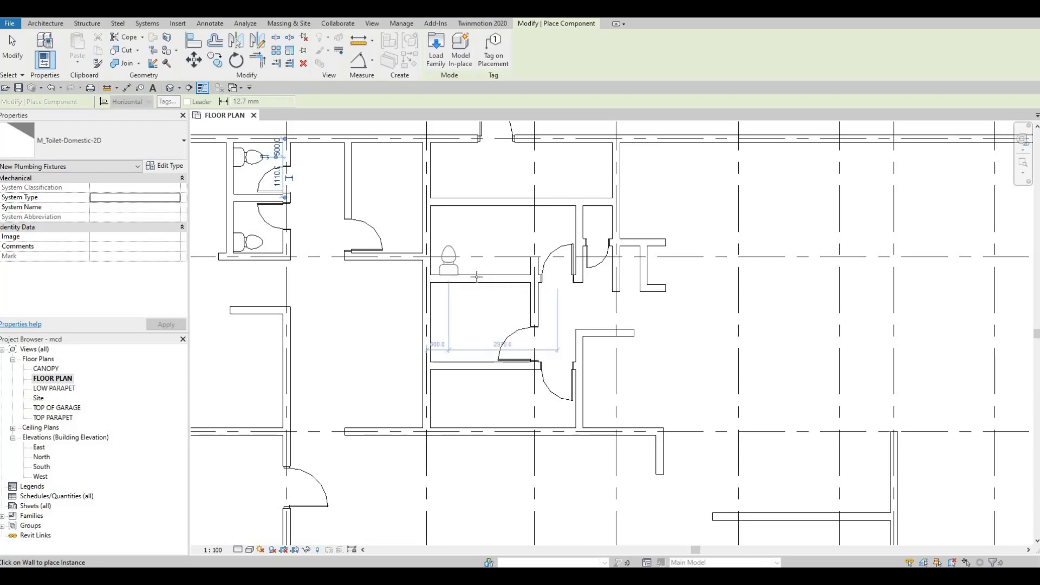
click(449, 274)
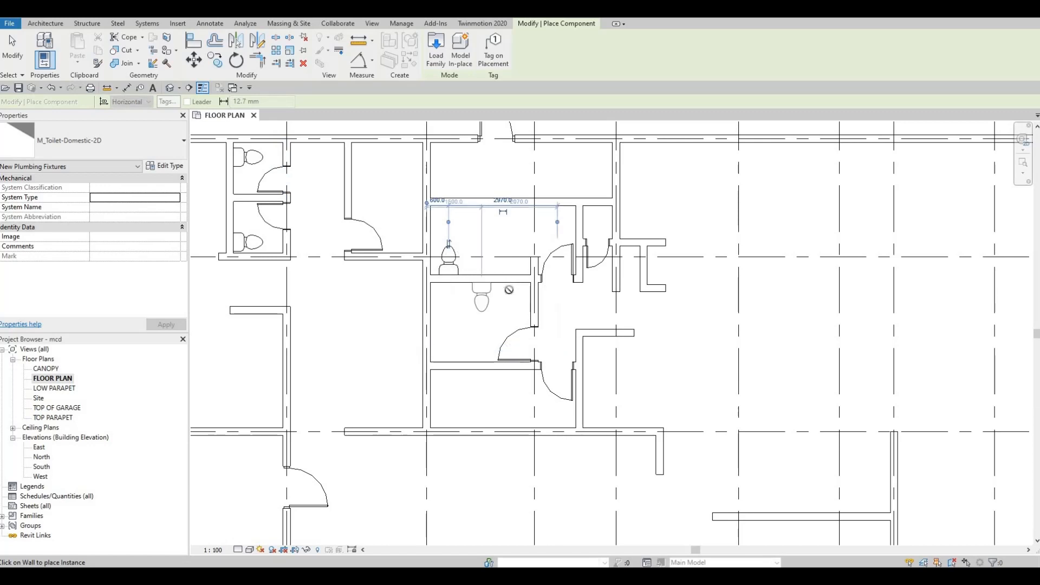
Step: Place two toilets on the grid 5 wall of the lowest washroom, 500 mm from its upper and lower walls respectively
middle_drag(519, 262, 512, 213)
scroll(512, 214, down, 1)
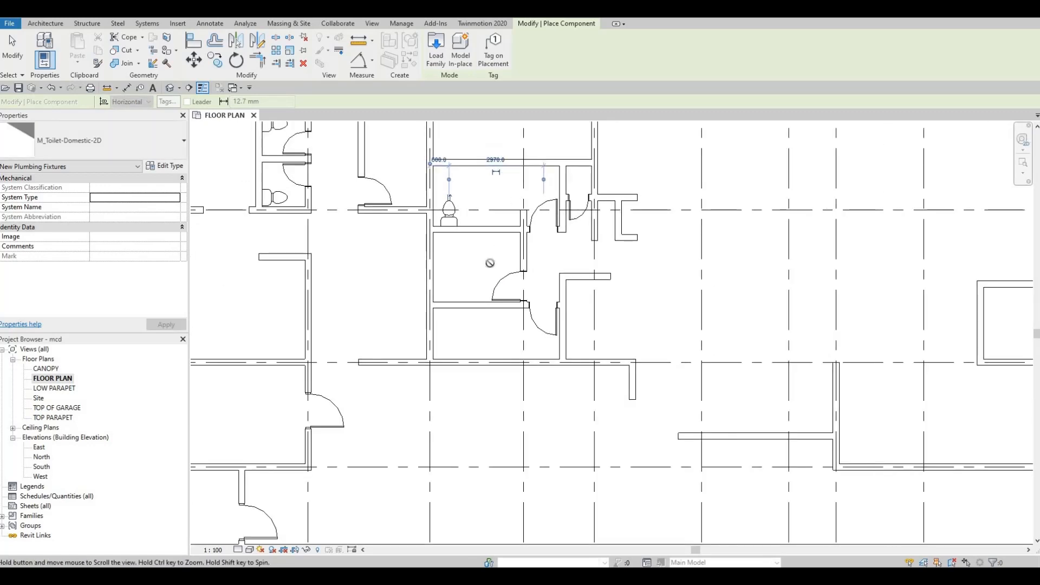
middle_drag(489, 262, 494, 189)
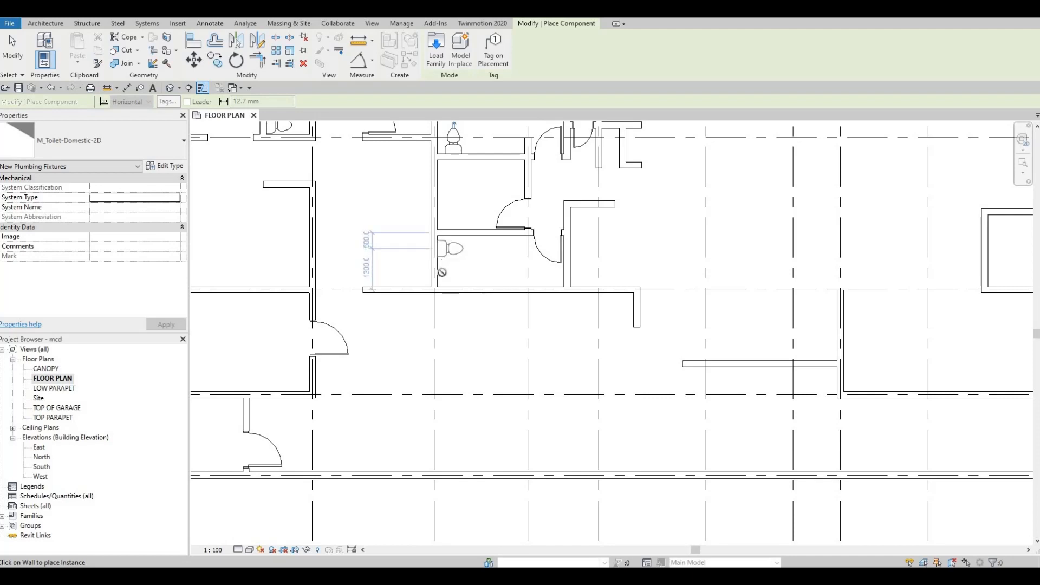
click(437, 249)
click(459, 269)
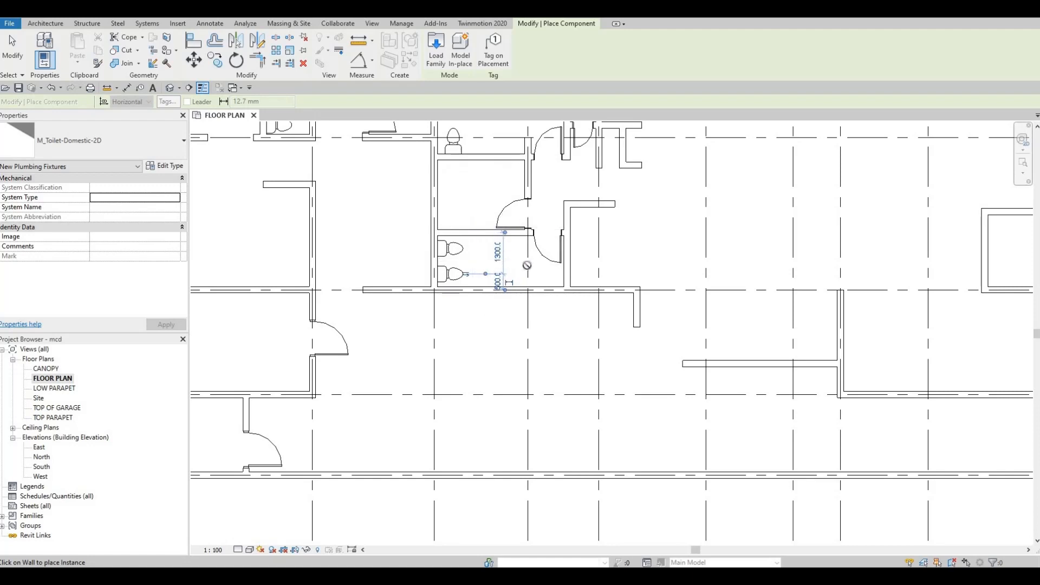
Step: Place a toilet on the grid 5 wall of the middle washroom, 700 mm from its upper wall
middle_drag(456, 203, 449, 269)
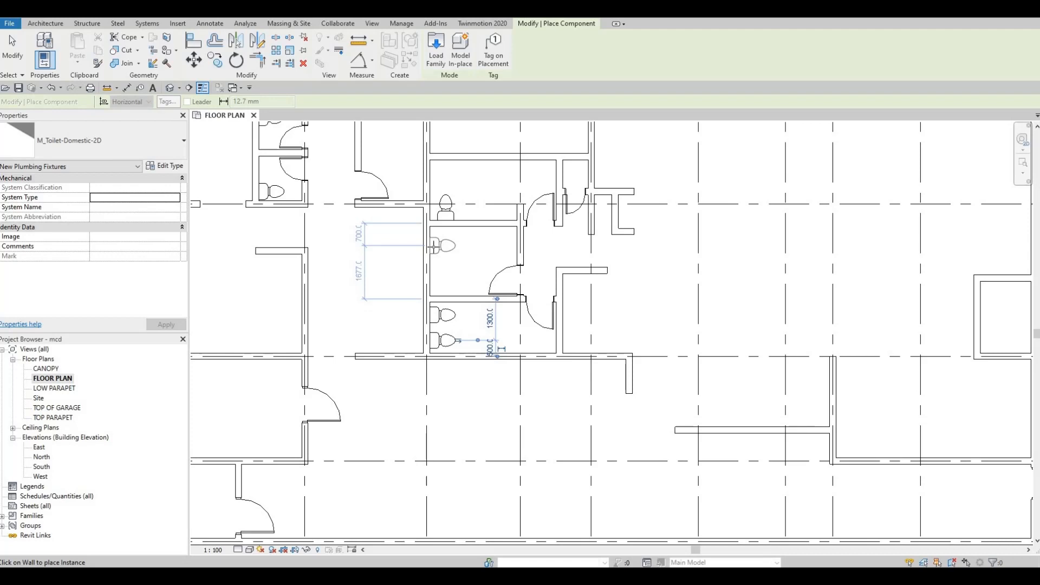
click(428, 245)
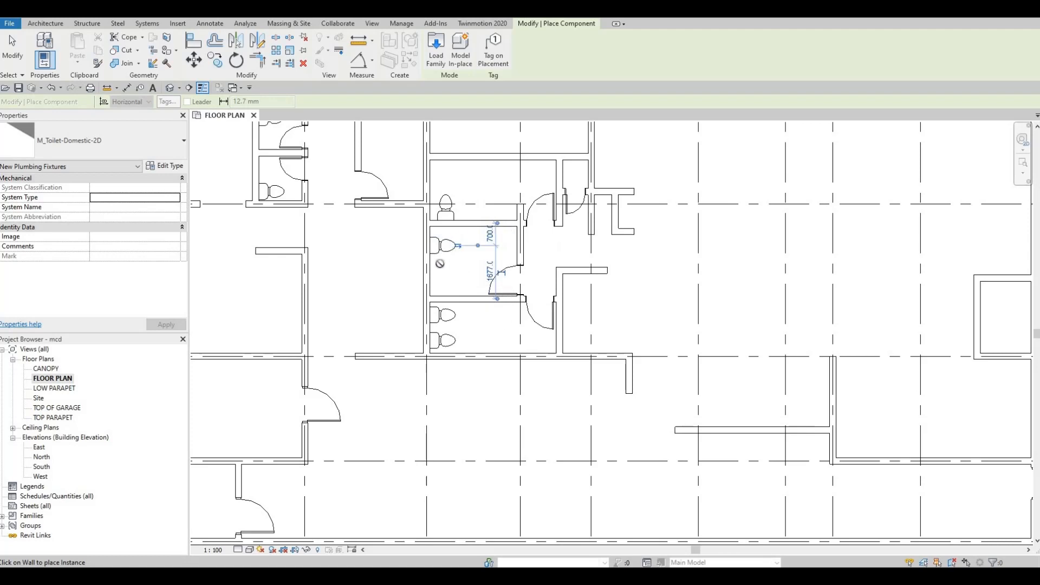
scroll(463, 245, up, 2)
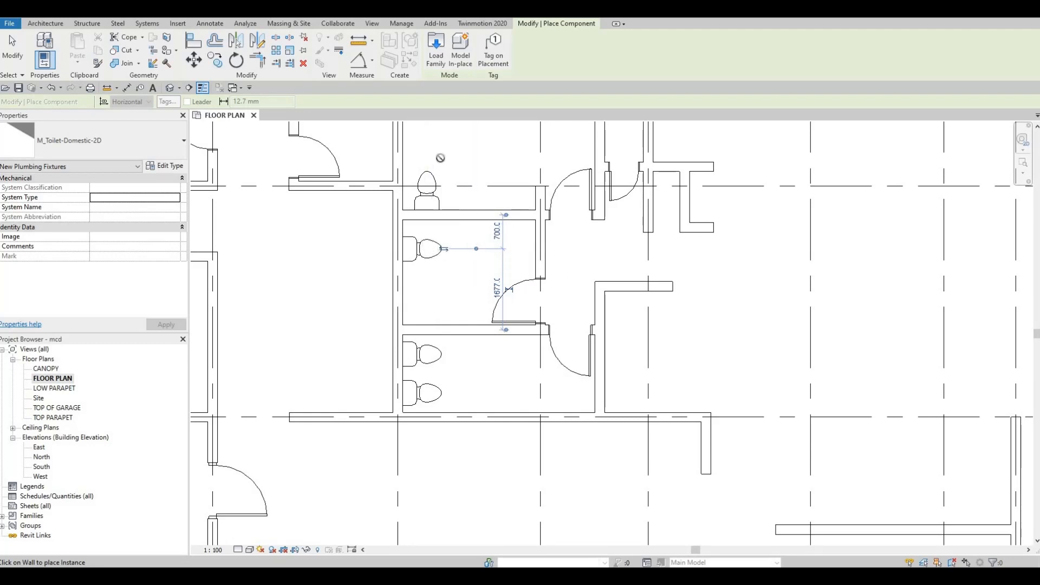
scroll(440, 159, down, 1)
middle_drag(440, 158, 548, 181)
key(Escape)
key(Escape)
Step: Load the M_Urinal-2D family from the Urinals fixtures folder
middle_drag(468, 127, 478, 144)
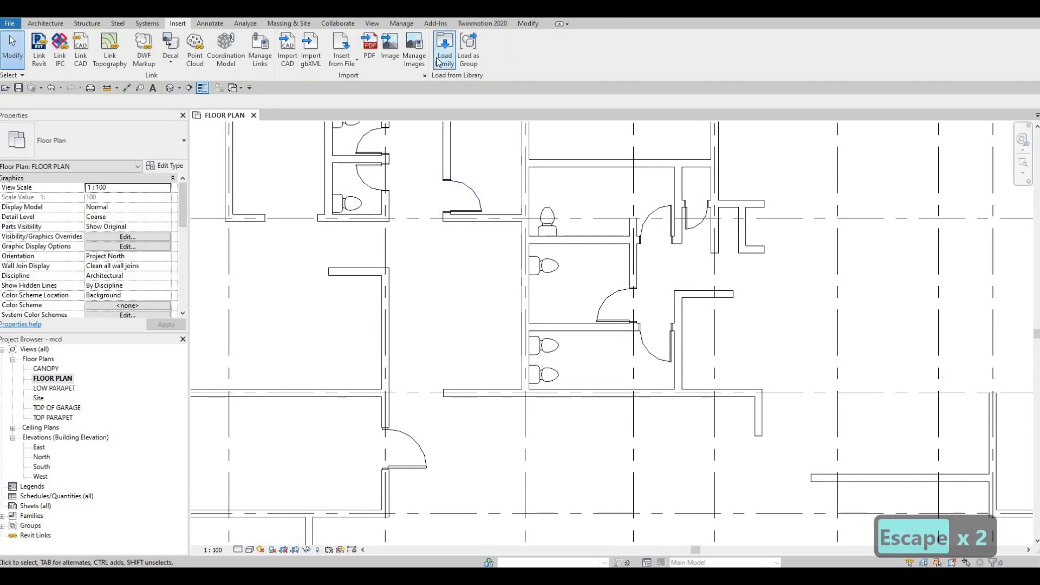
click(438, 61)
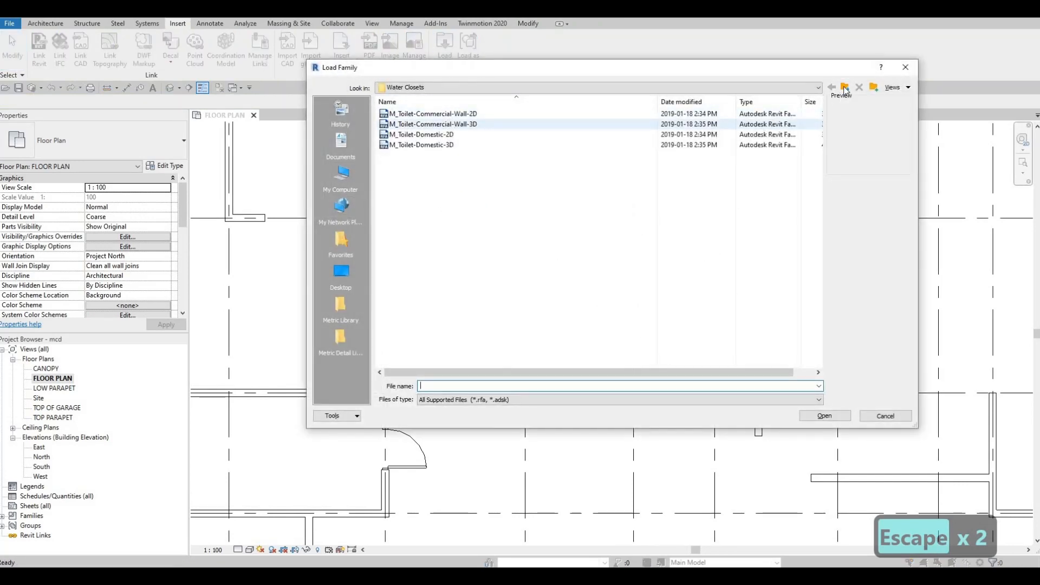
key(BackSpace)
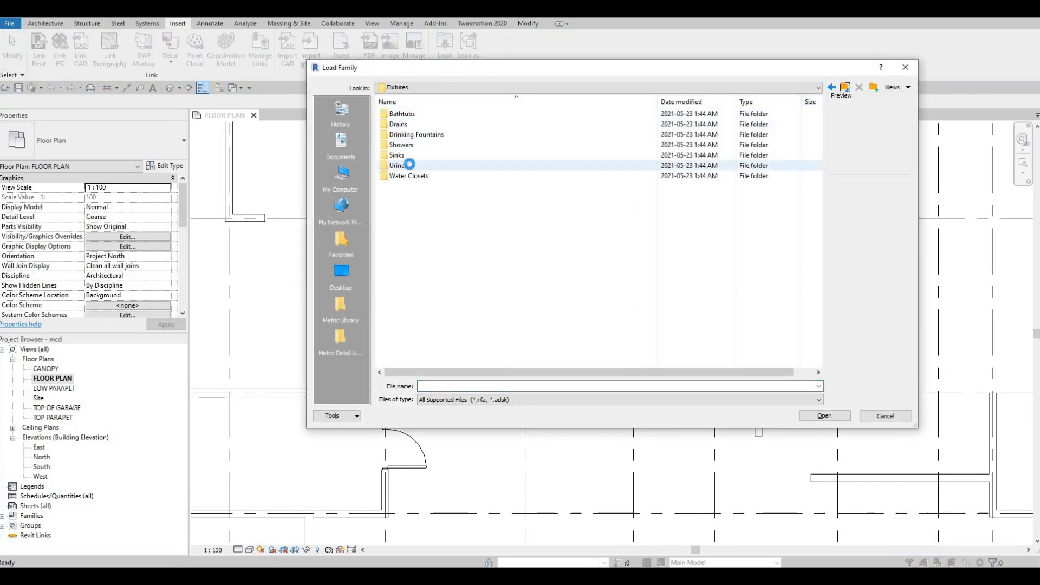
double_click(408, 166)
click(422, 115)
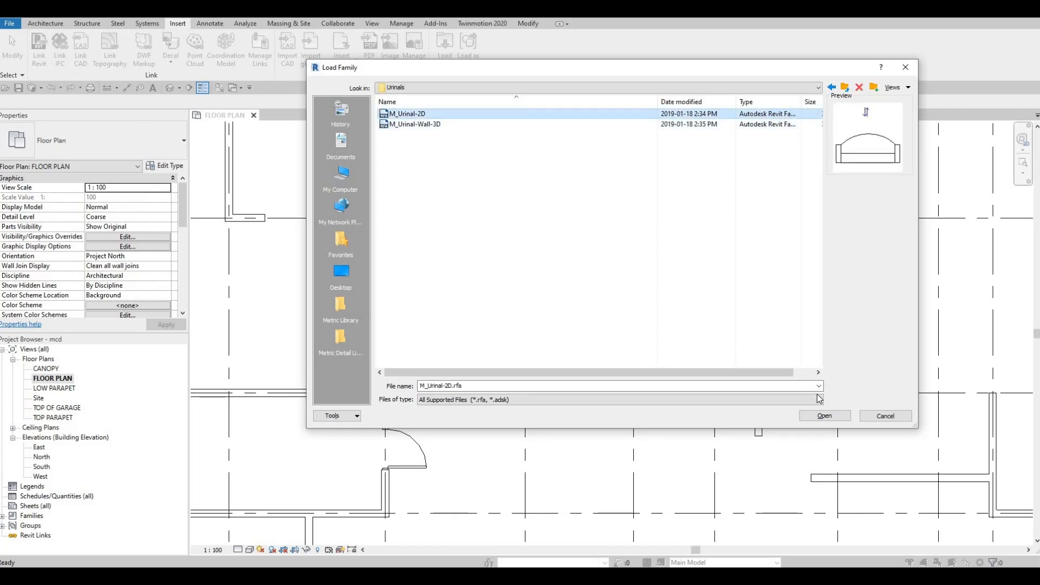
key(Return)
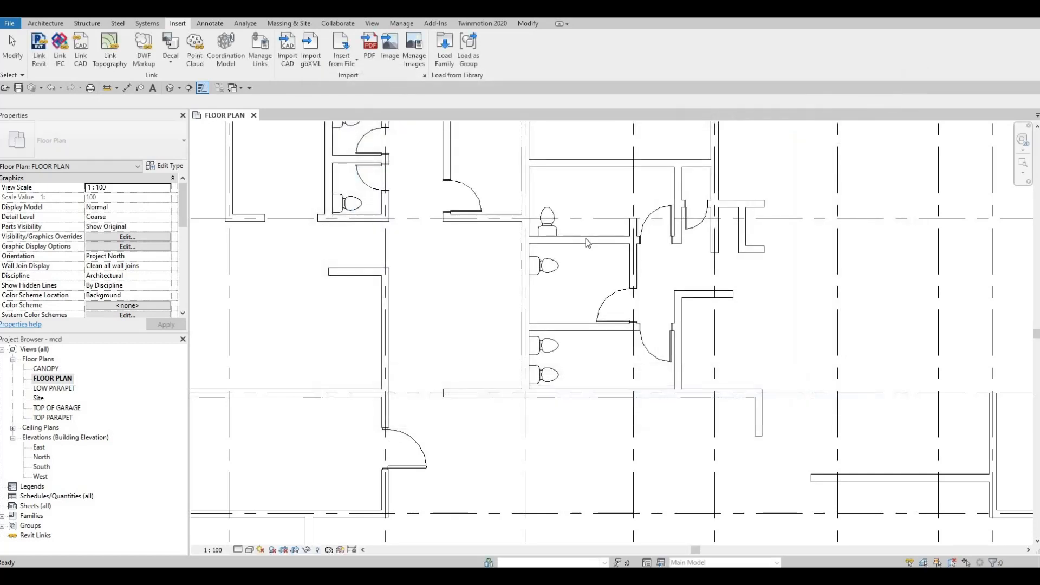
Step: Place a urinal beside the toilet on the lower wall of the uppermost washroom, facing up
key(c)
key(m)
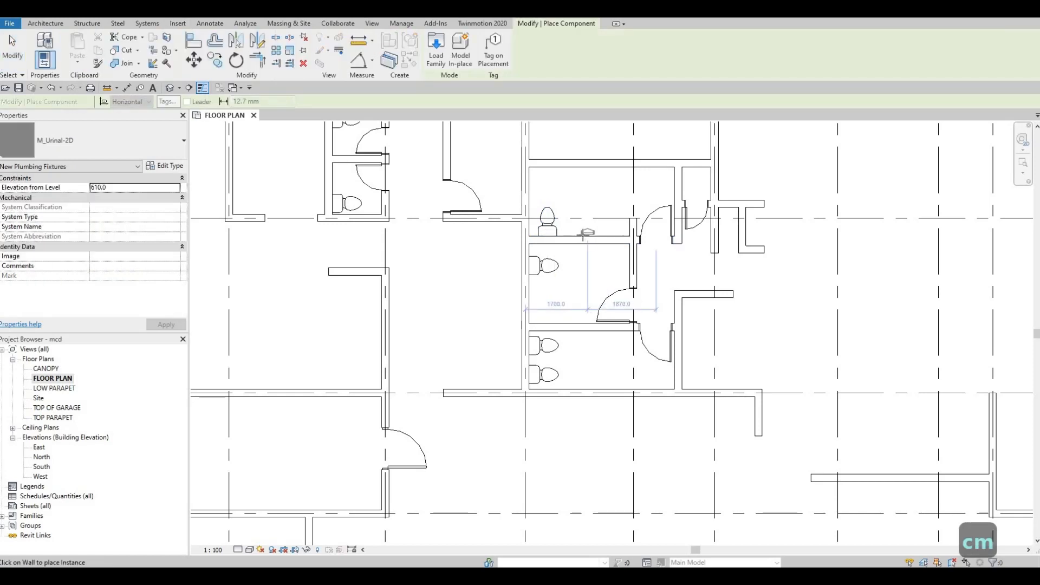
scroll(583, 234, up, 1)
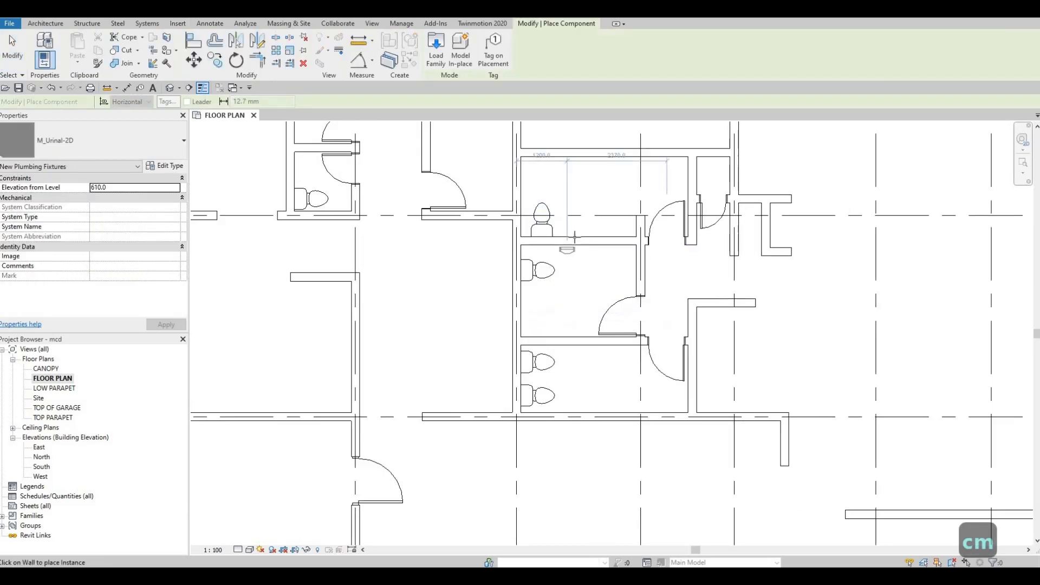
key(Escape)
key(Escape)
key(Escape)
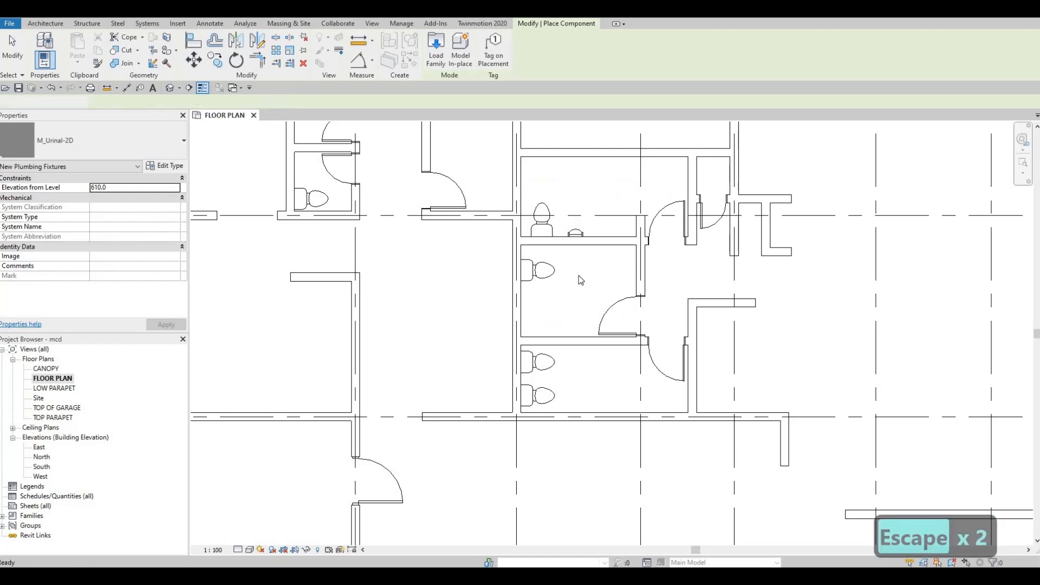
scroll(595, 238, down, 1)
click(43, 23)
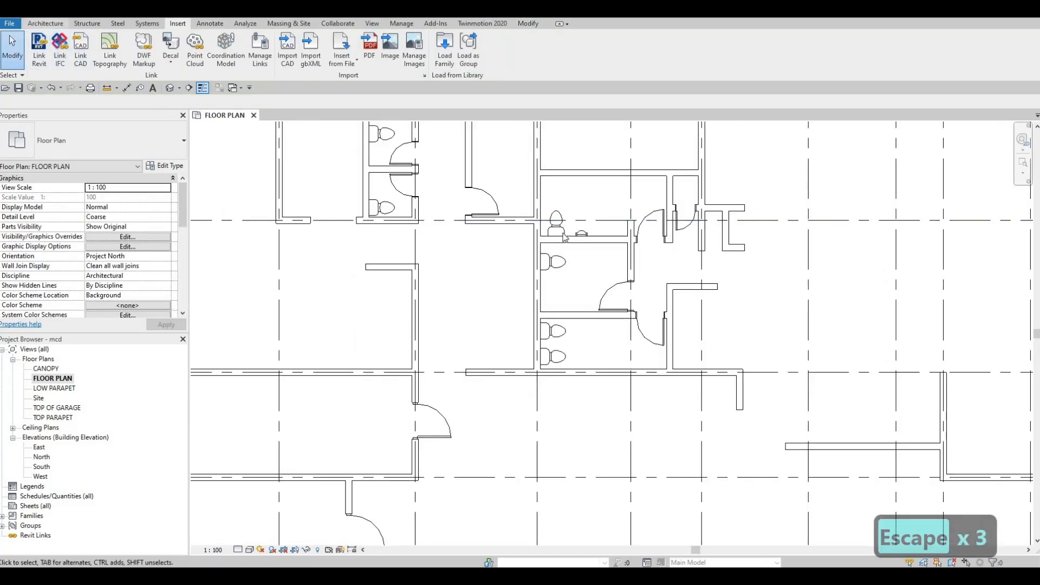
Step: Duplicate the wall type of the grid 5 wall beside the washrooms as WASHROOM WALL
click(537, 299)
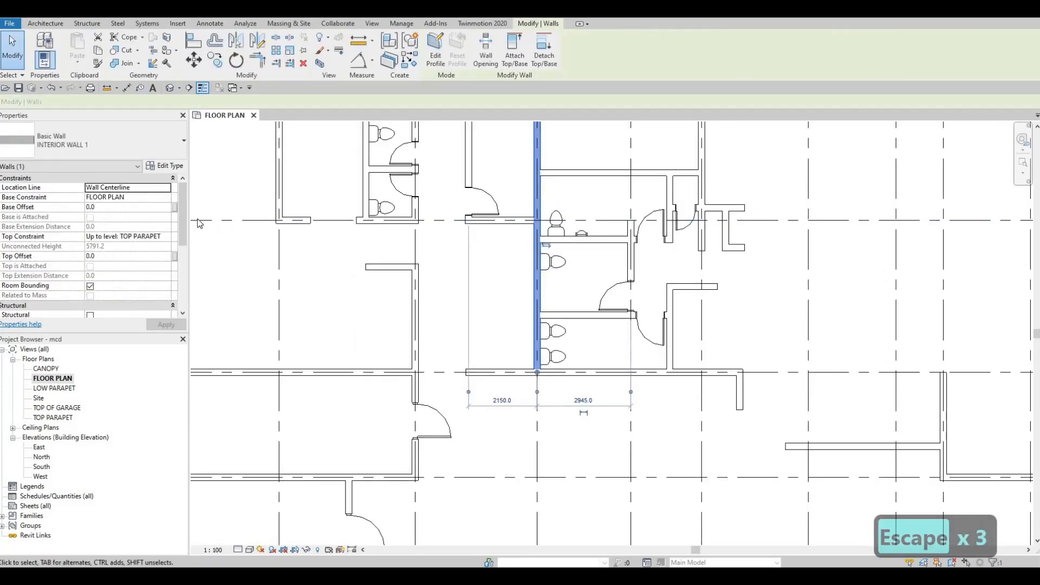
click(165, 166)
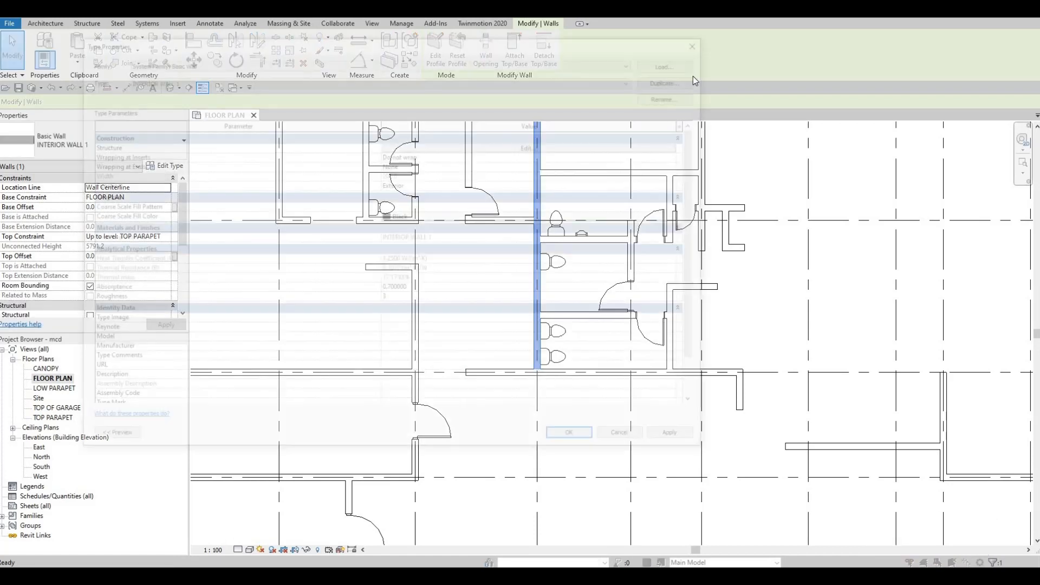
click(674, 78)
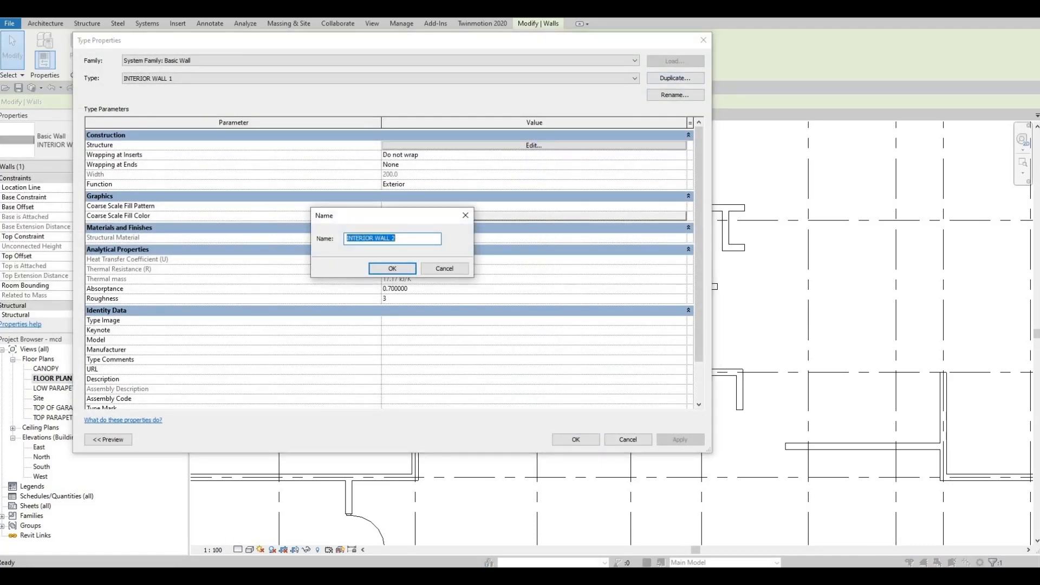
text(WASHROO)
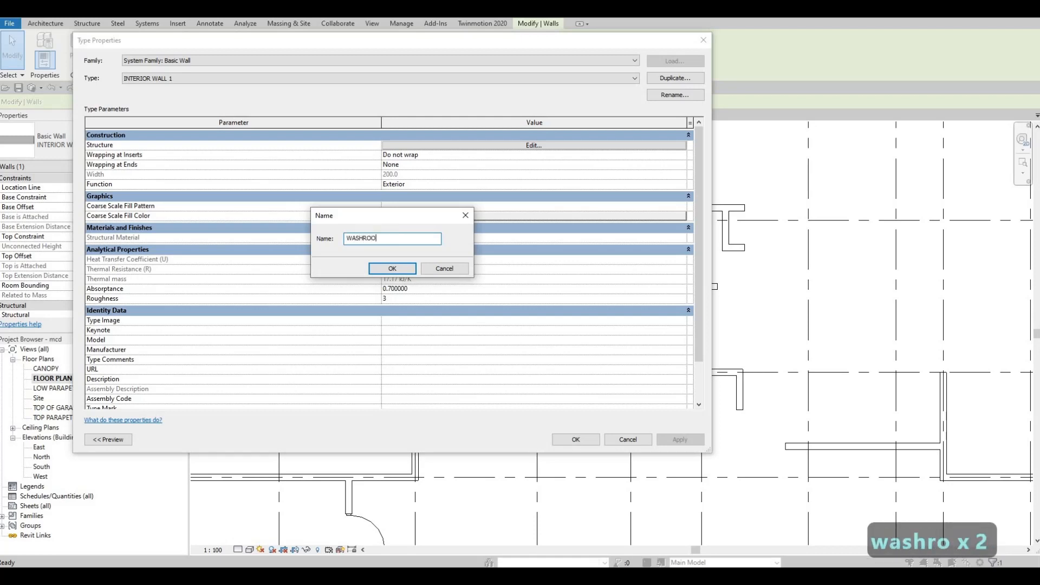
text(M )
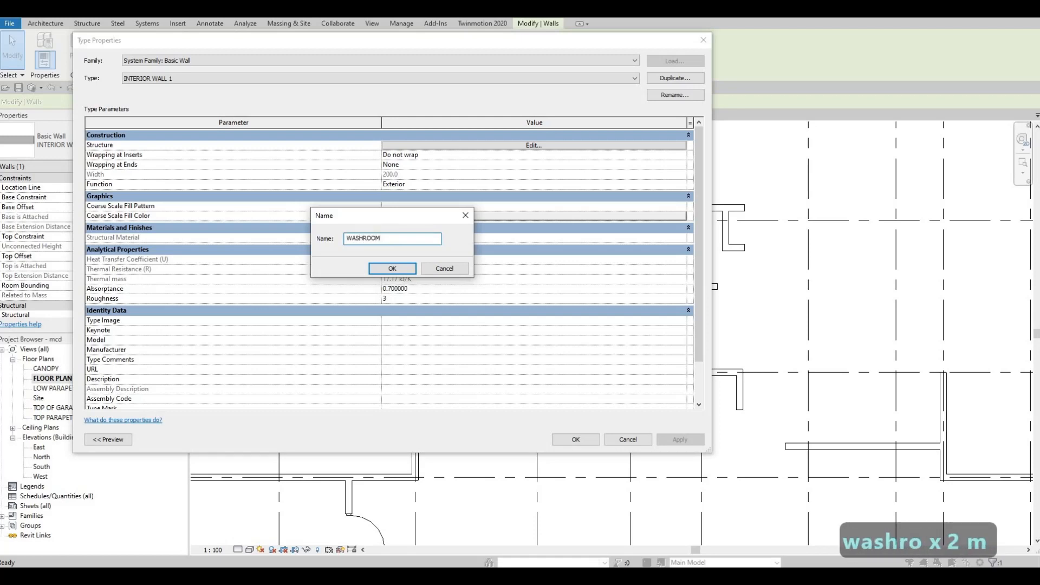
text(WALL)
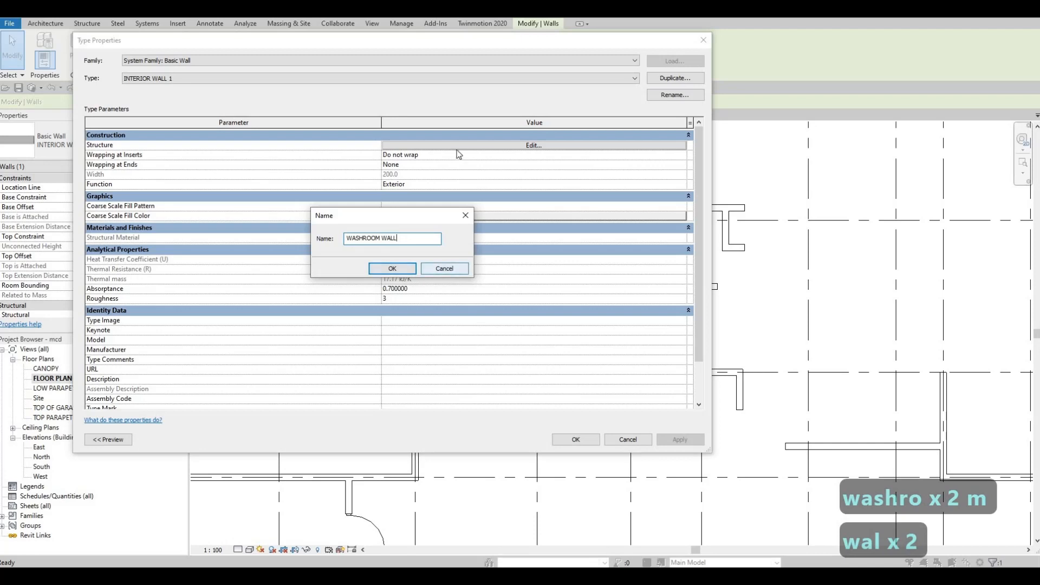
click(404, 271)
Step: Duplicate the INTERIOR WALL 1 material as WASHROOM and assign it to the structure layer of the WASHROOM WALL type
click(399, 146)
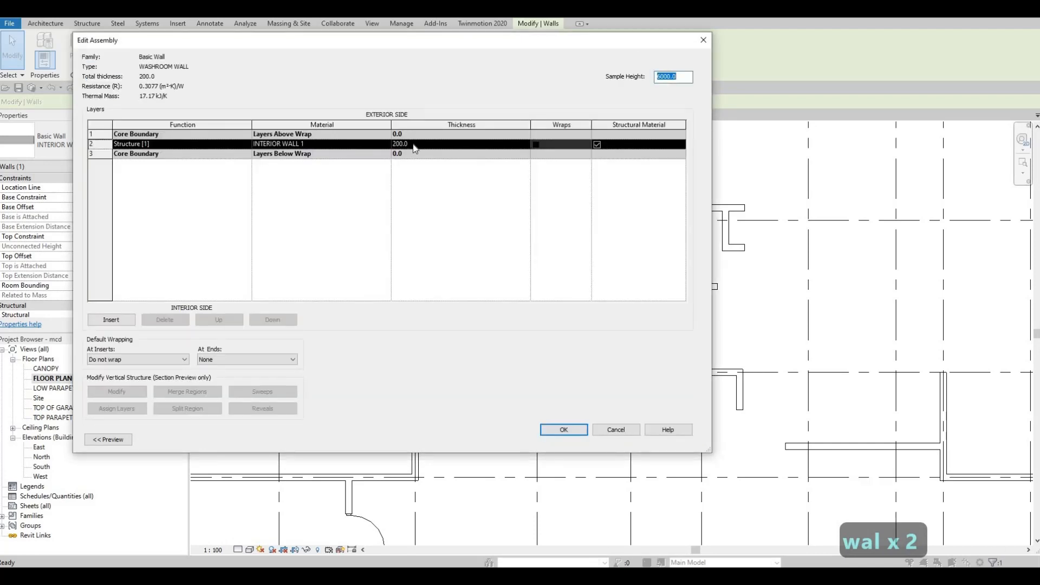
click(325, 143)
click(386, 143)
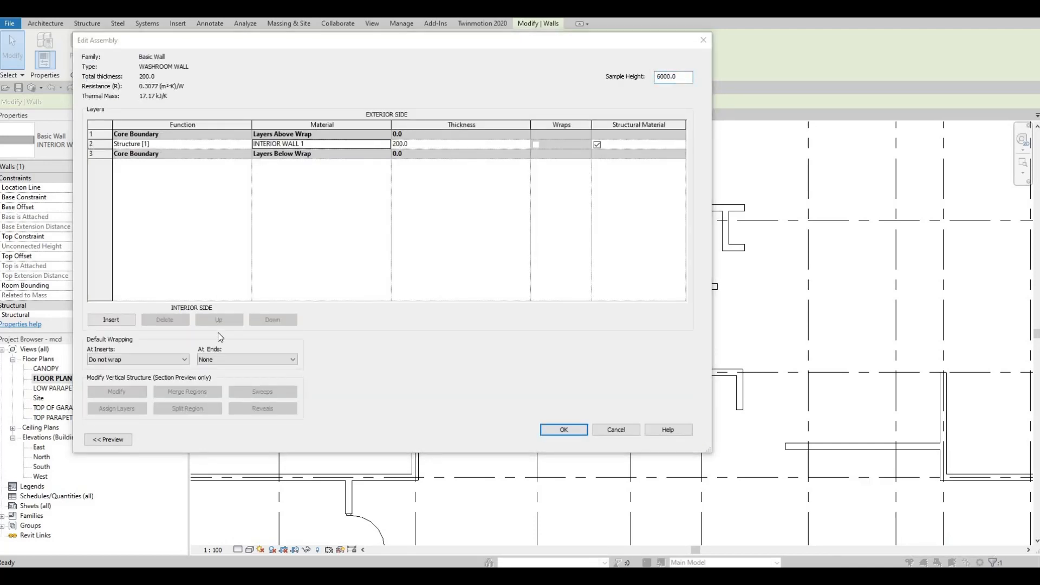
click(224, 439)
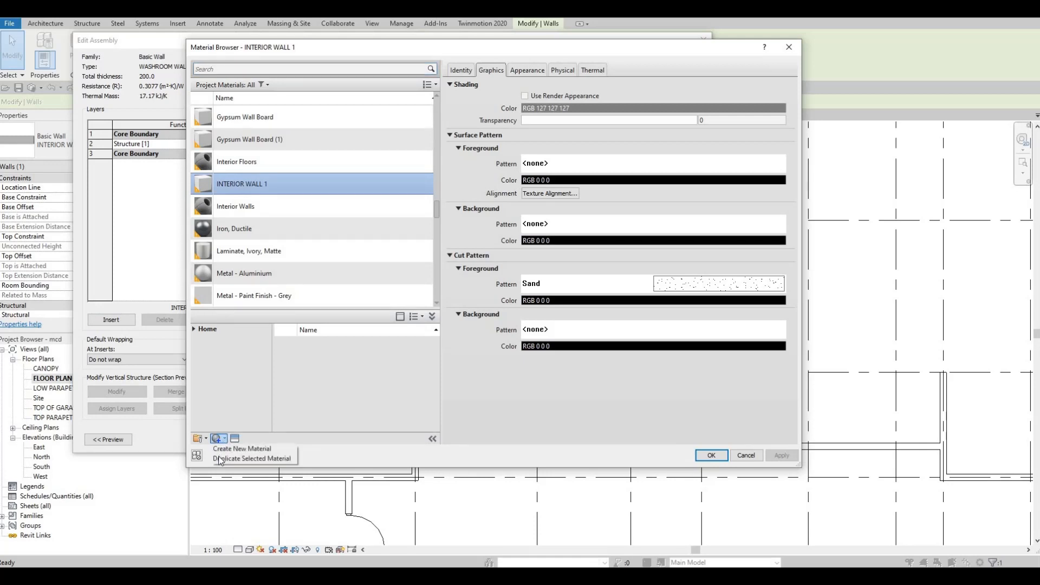
key(Return)
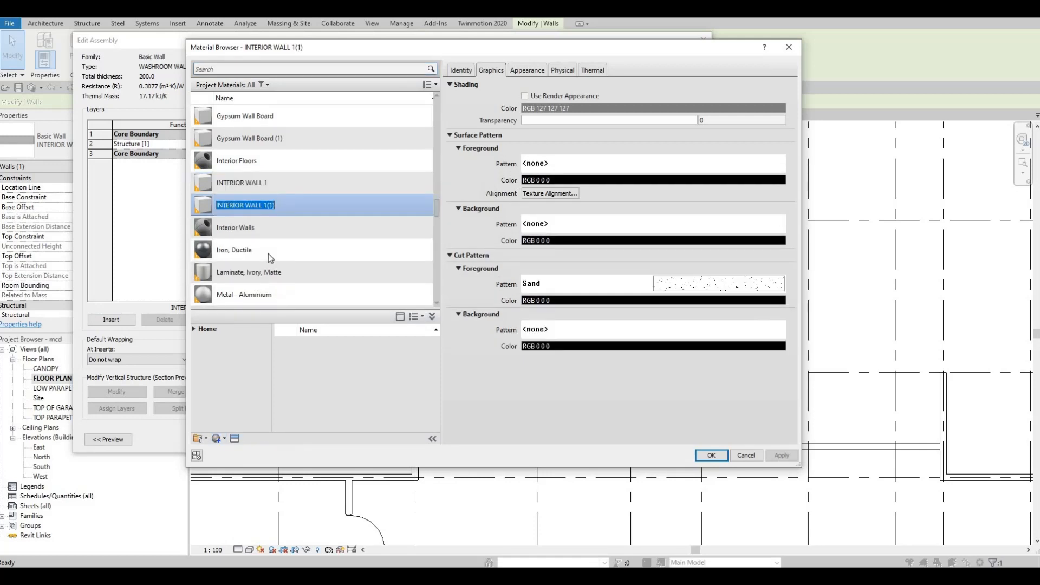
text(WASHROOM)
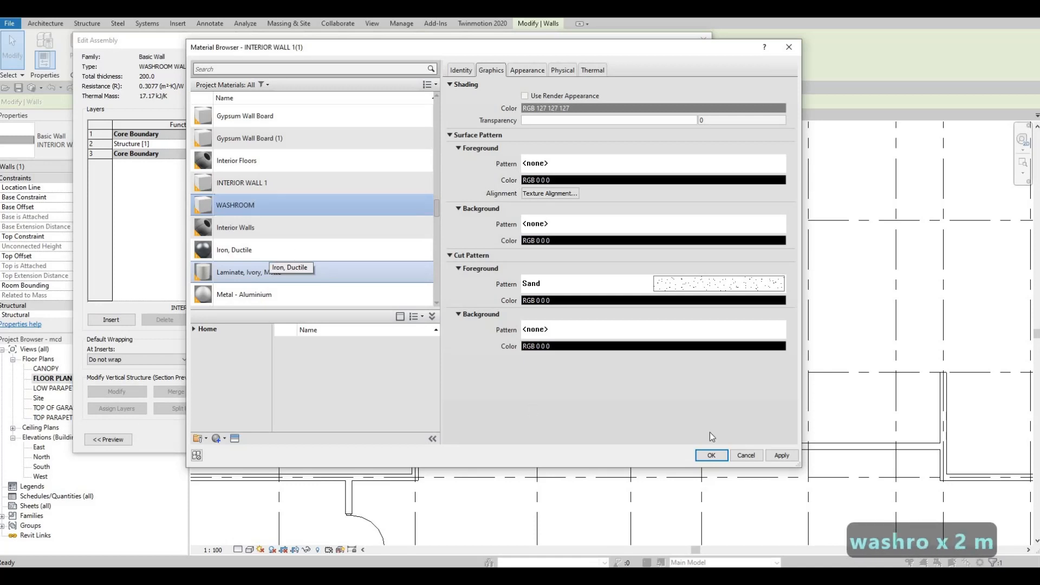
click(781, 455)
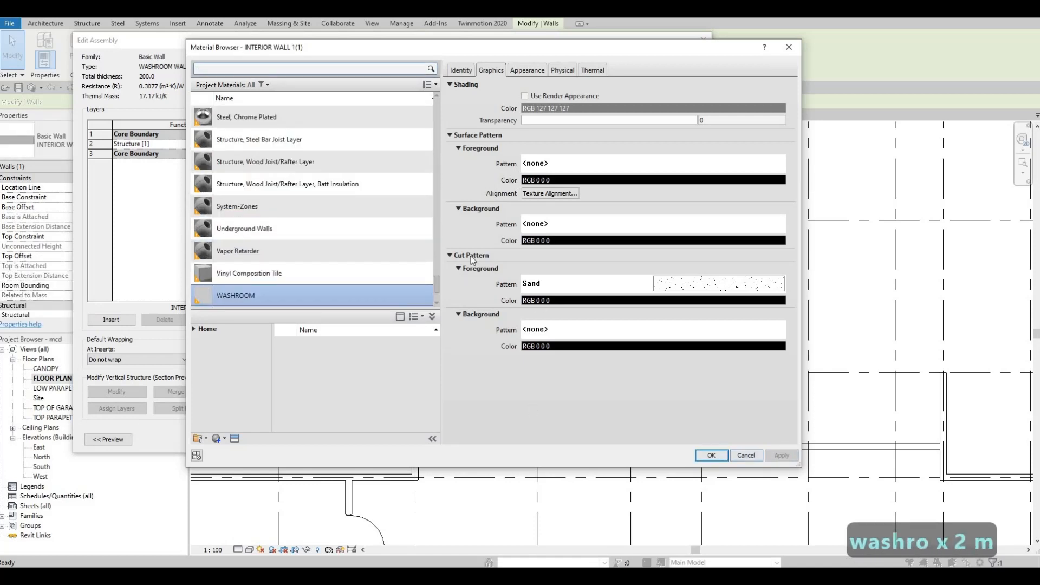
key(Return)
Step: Set the structure layer thickness of the WASHROOM WALL type to 50 mm and apply the type changes
click(437, 147)
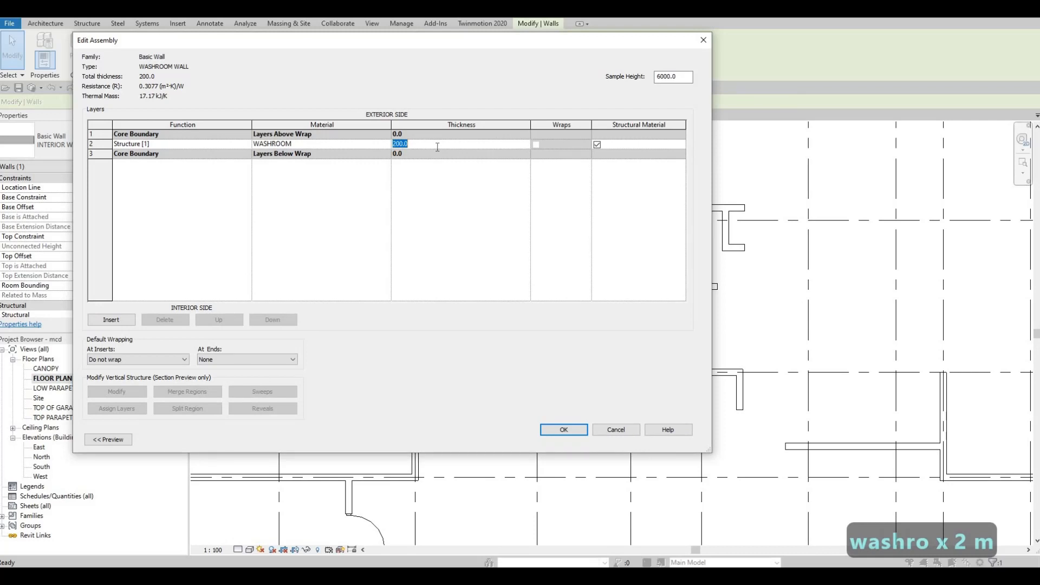
text(50)
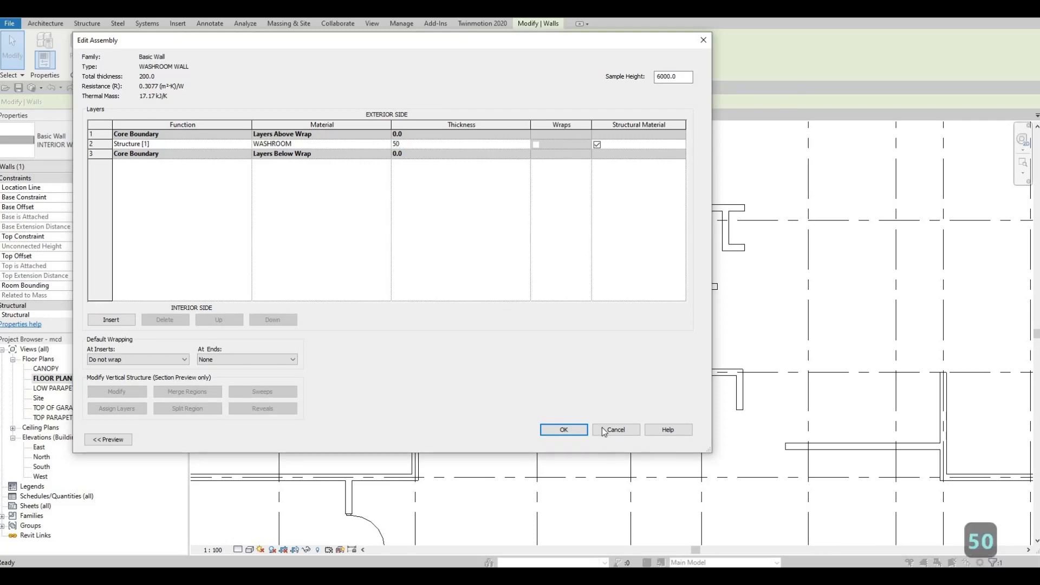
click(577, 431)
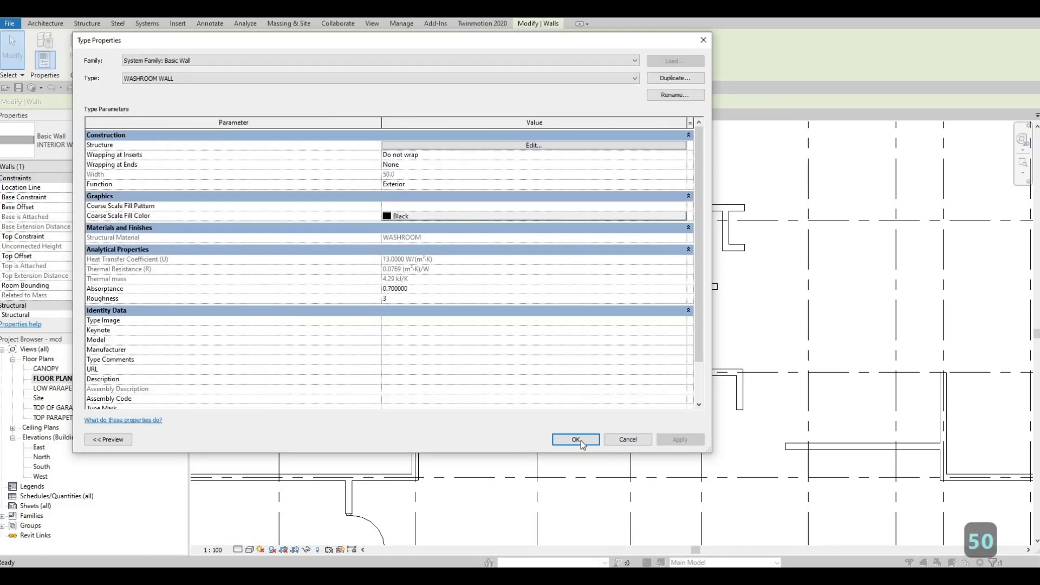
key(Return)
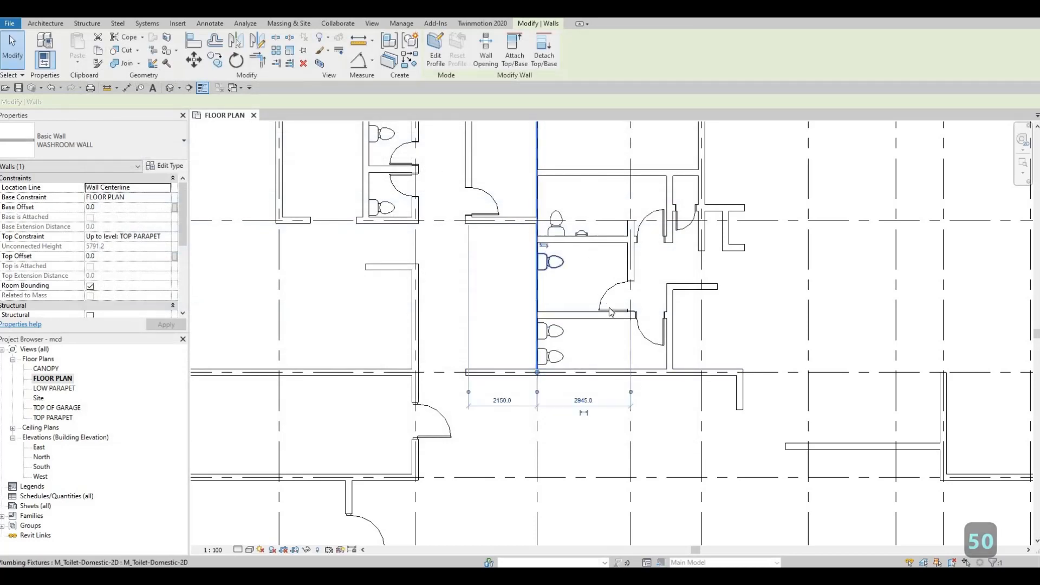
scroll(561, 351, up, 7)
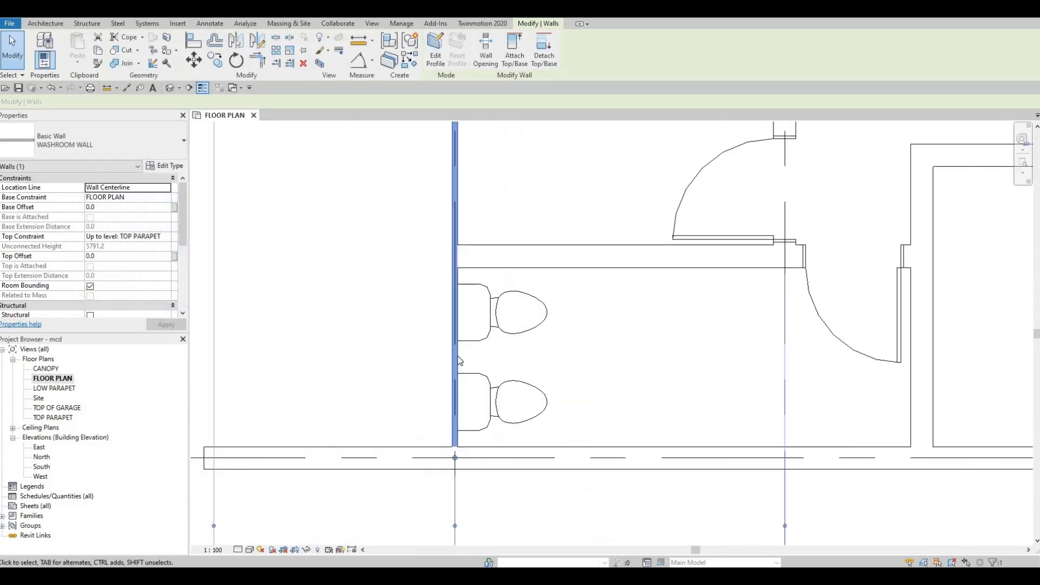
key(Escape)
scroll(467, 320, down, 5)
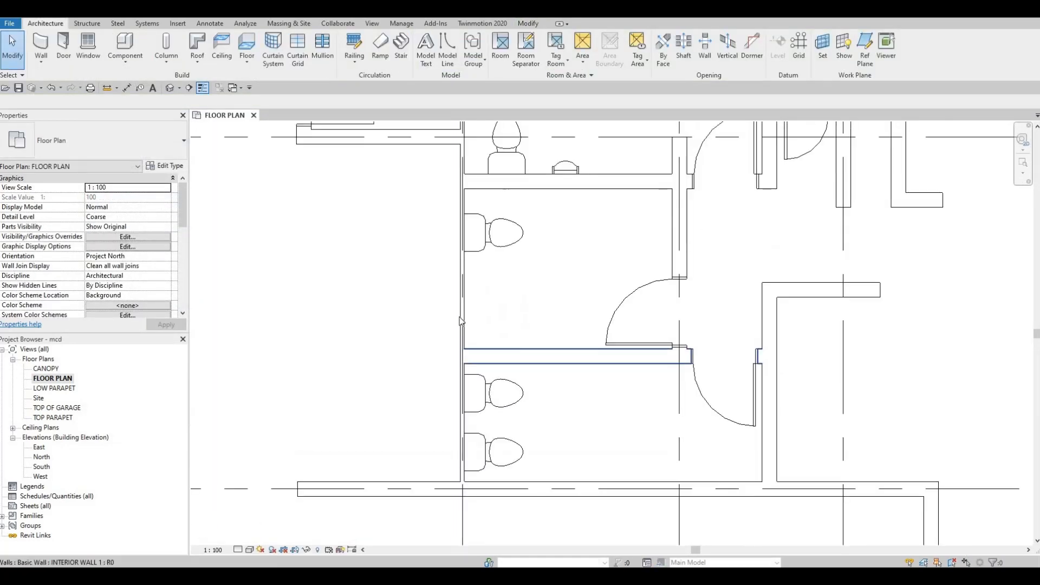
key(Escape)
Step: Draw a short horizontal WASHROOM WALL partition from the grid 5 wall between the two toilets of the lowest washroom
click(467, 320)
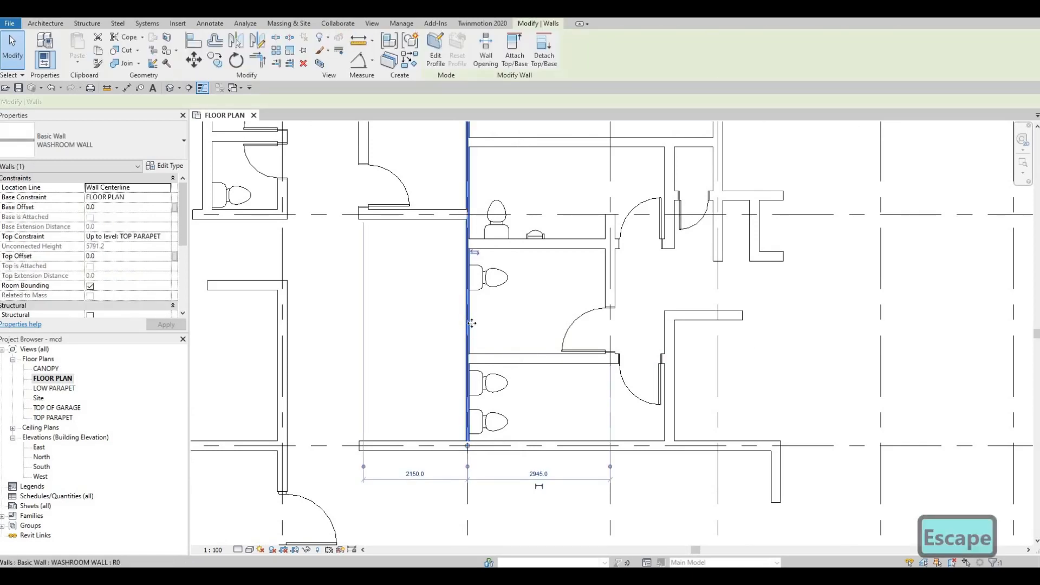
key(c)
key(s)
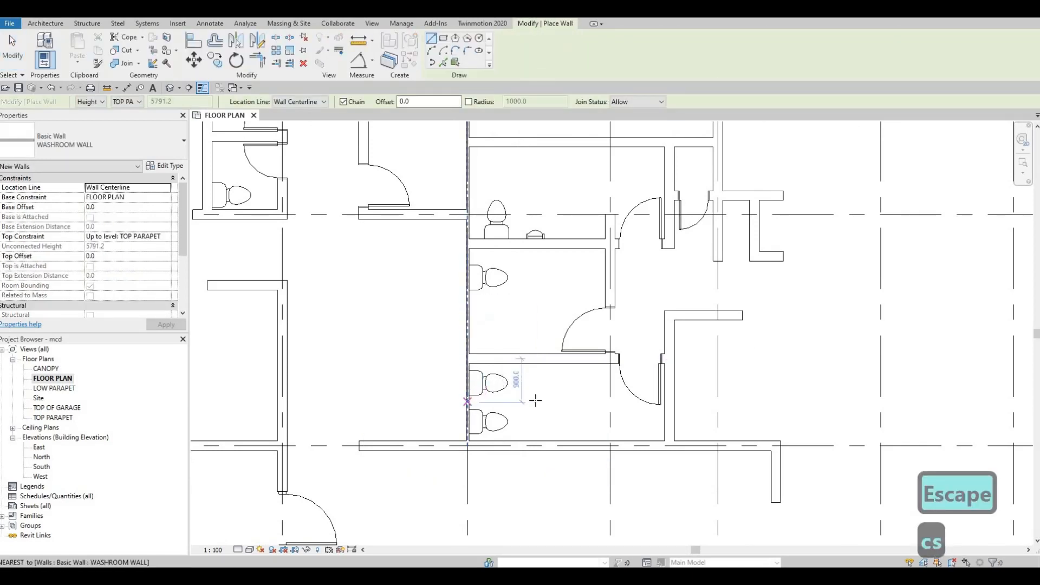
key(Escape)
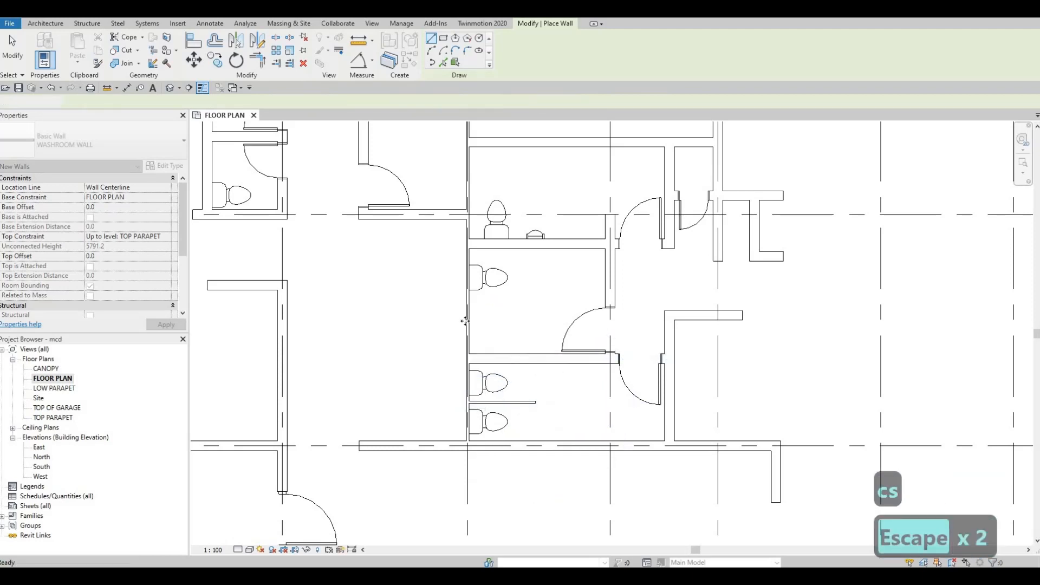
key(Escape)
Step: Change the grid 5 wall beside the washrooms back to the INTERIOR WALL 1 type
click(469, 324)
click(119, 138)
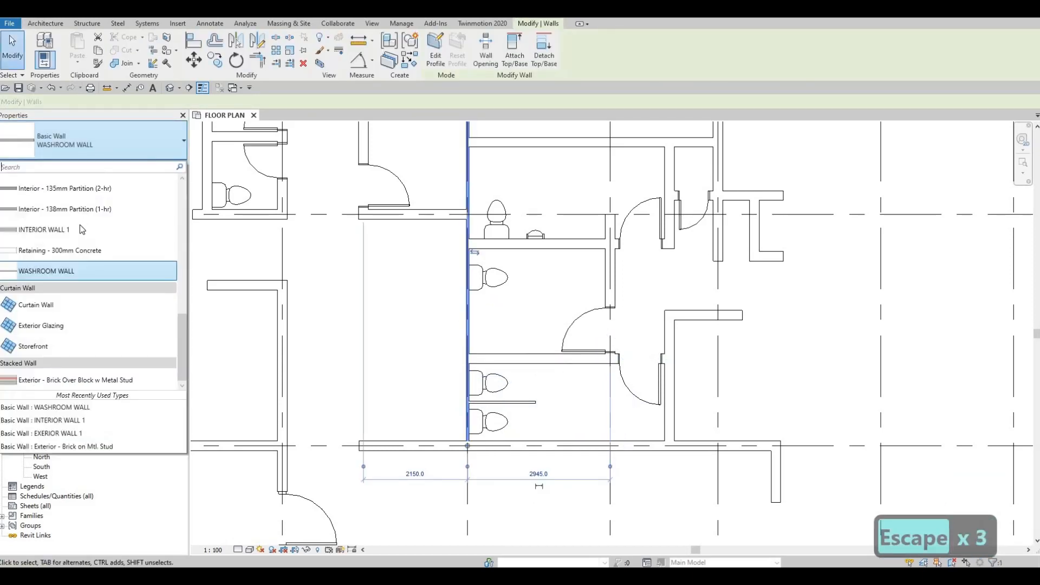
click(76, 228)
key(Escape)
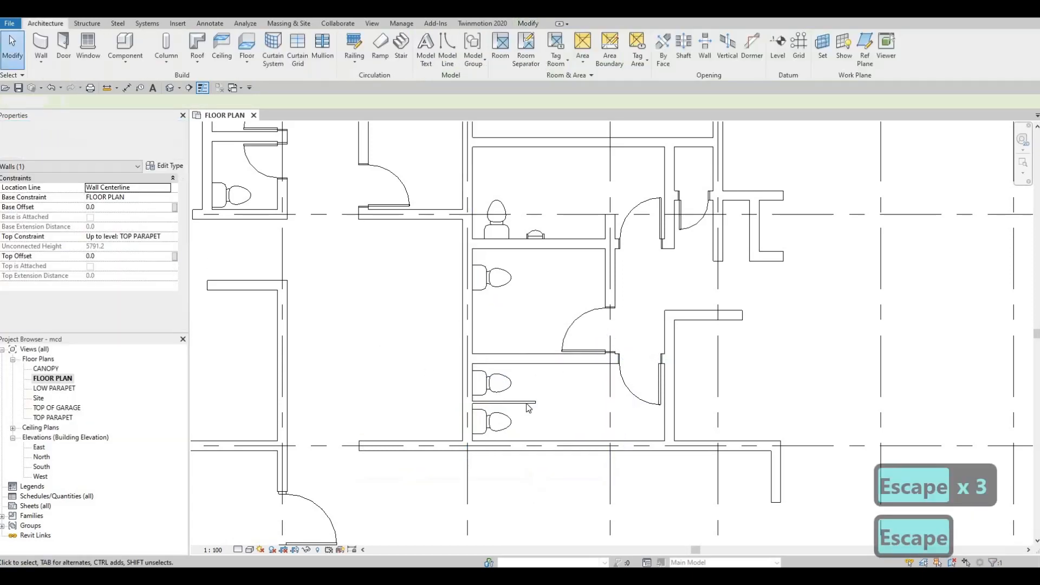
Step: Draw a vertical WASHROOM WALL across the lowest washroom in front of the toilets, about 1845 mm from grid 5
scroll(514, 404, up, 2)
click(514, 402)
key(c)
key(s)
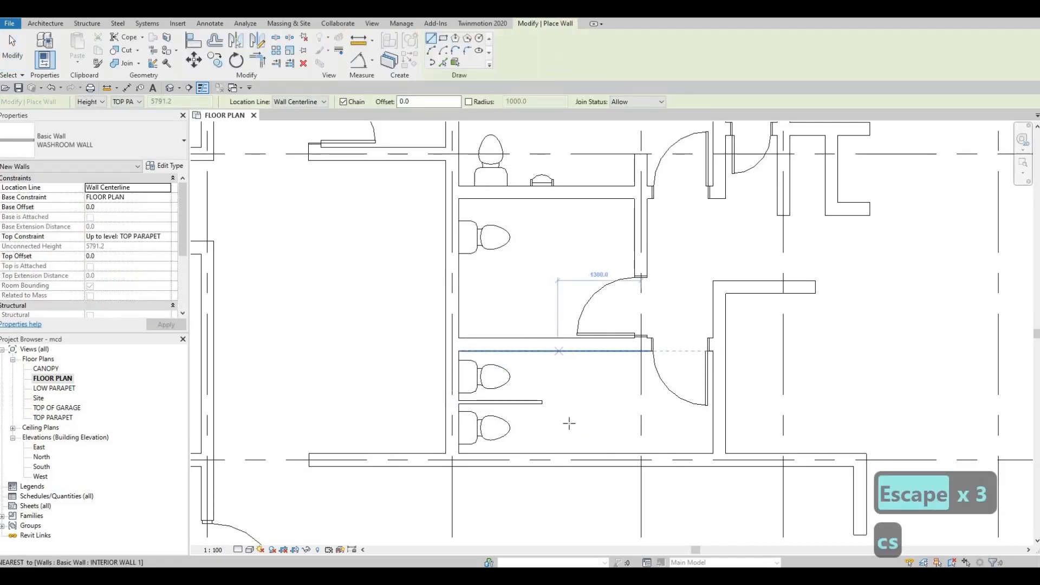
click(570, 350)
click(570, 453)
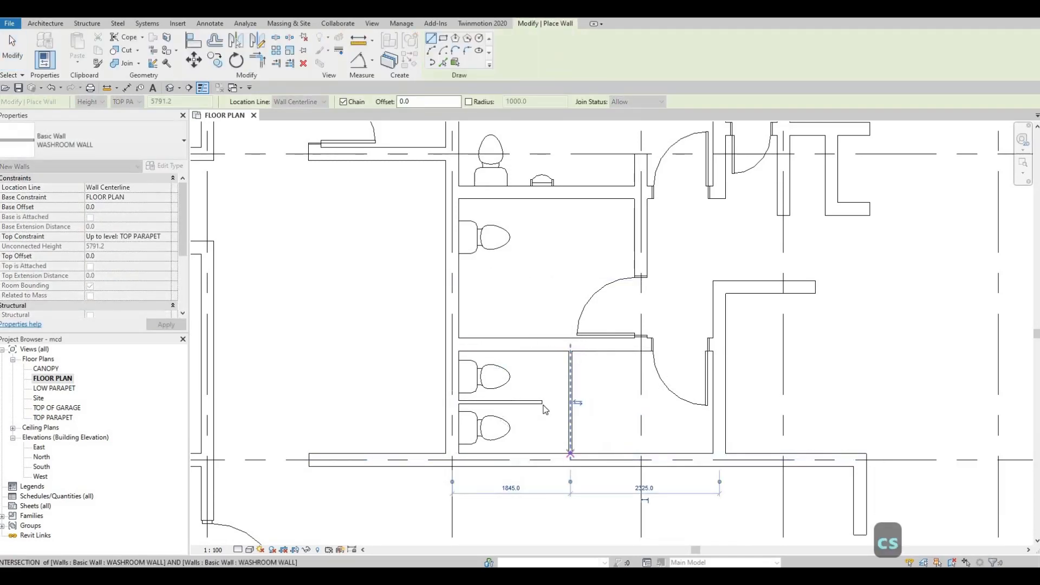
key(Escape)
key(Escape)
key(Escape)
Step: Extend the partition between the two toilets to meet the vertical washroom wall in front of them
click(540, 402)
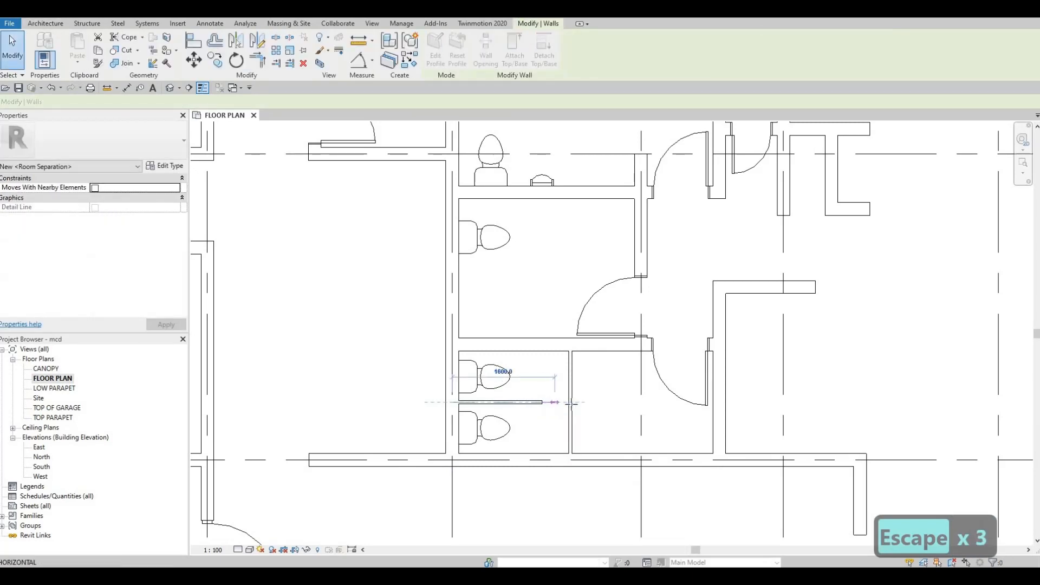
key(Escape)
scroll(515, 467, down, 5)
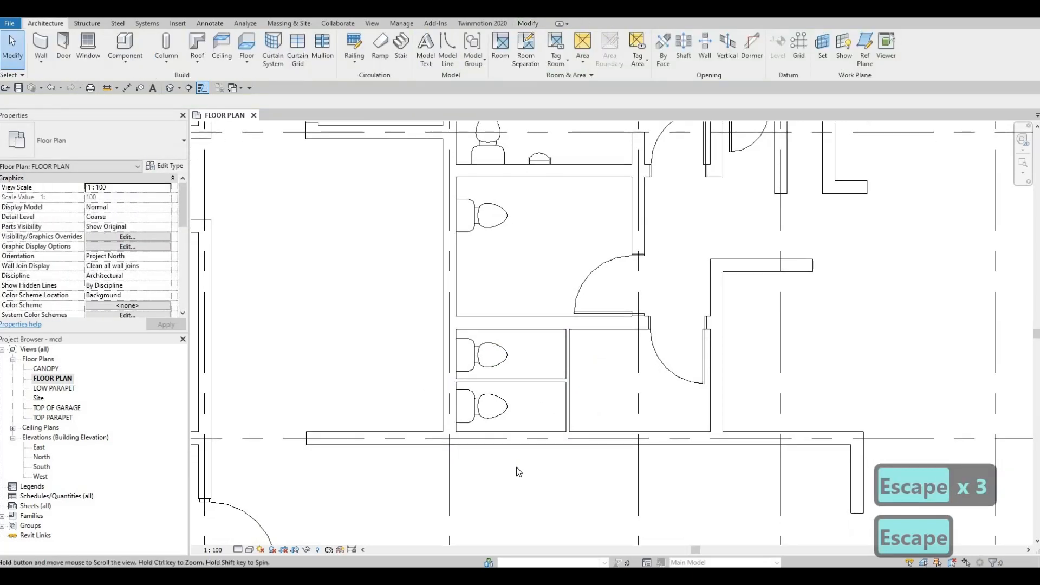
Step: Draw a vertical WASHROOM WALL between the toilet and the urinal, spanning the full depth of the uppermost washroom
click(537, 480)
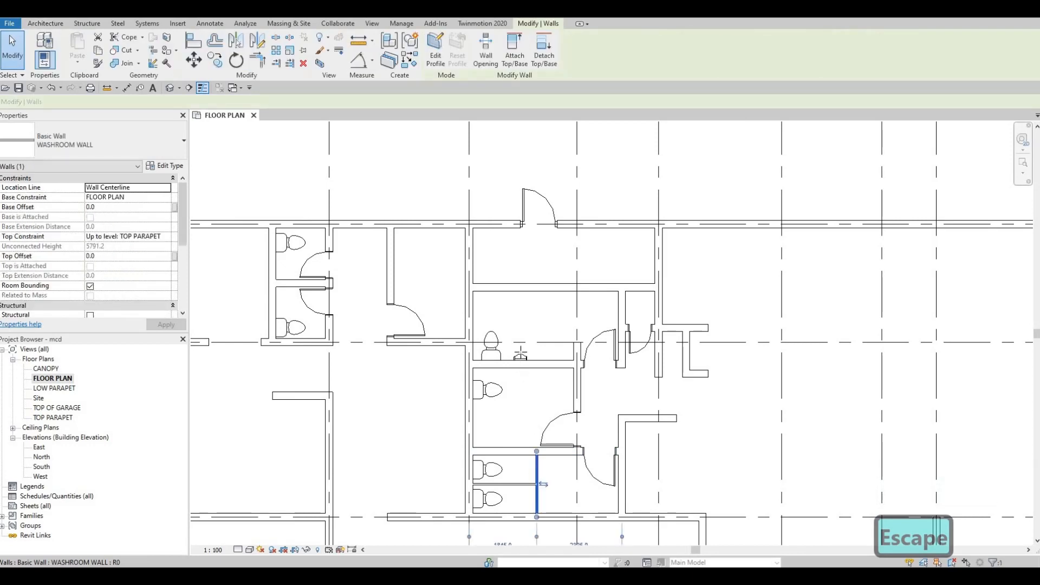
key(c)
key(s)
scroll(517, 344, up, 2)
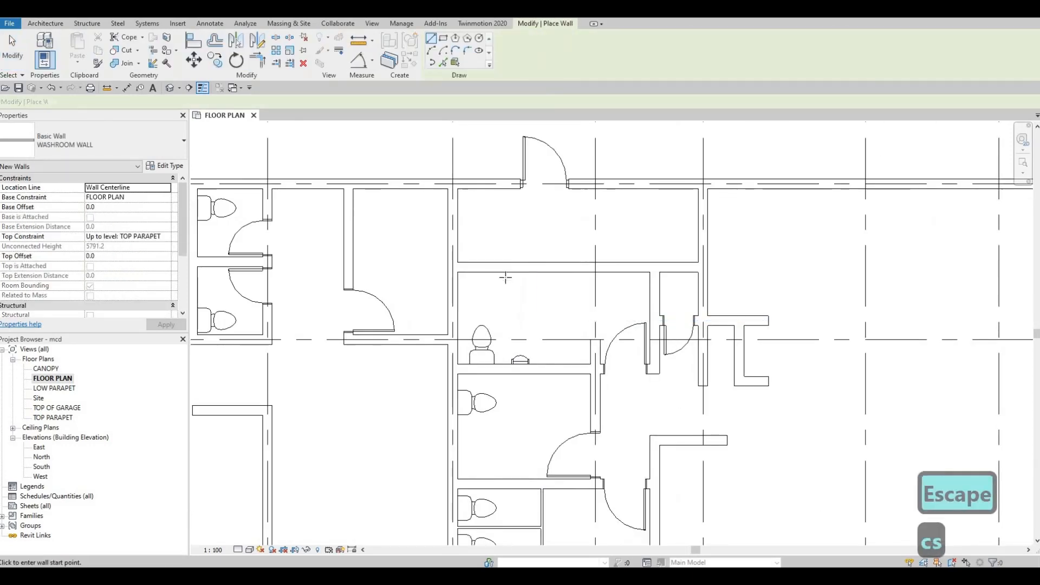
click(503, 369)
key(Escape)
key(Escape)
key(Escape)
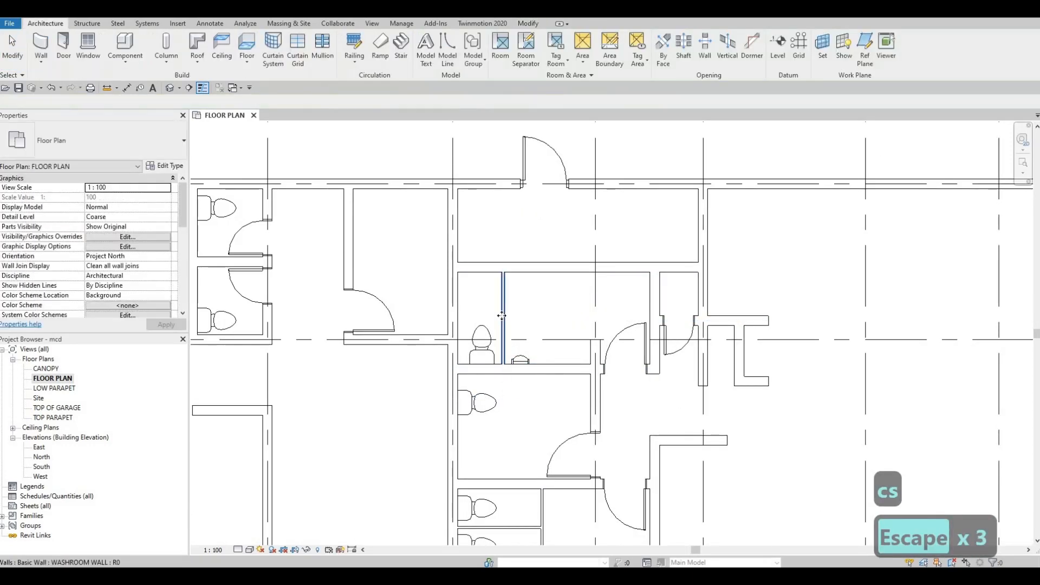
Step: Nudge the uppermost washroom's partition right to 1125 mm from grid 5, and its urinal right to 435 mm from the partition
click(504, 317)
key(Right)
key(Right)
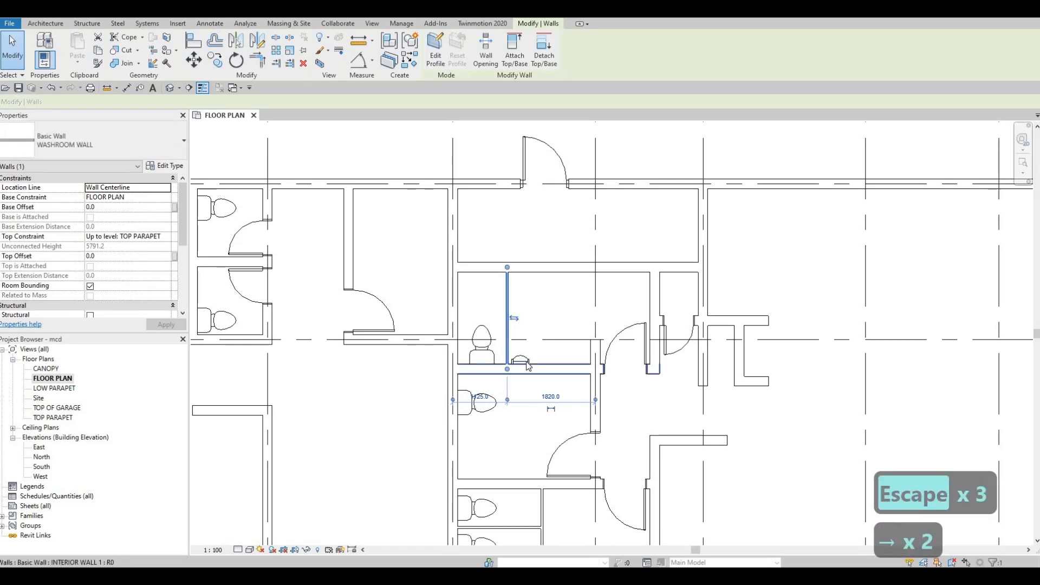
click(521, 360)
key(Right)
key(Right)
key(Right)
key(Right)
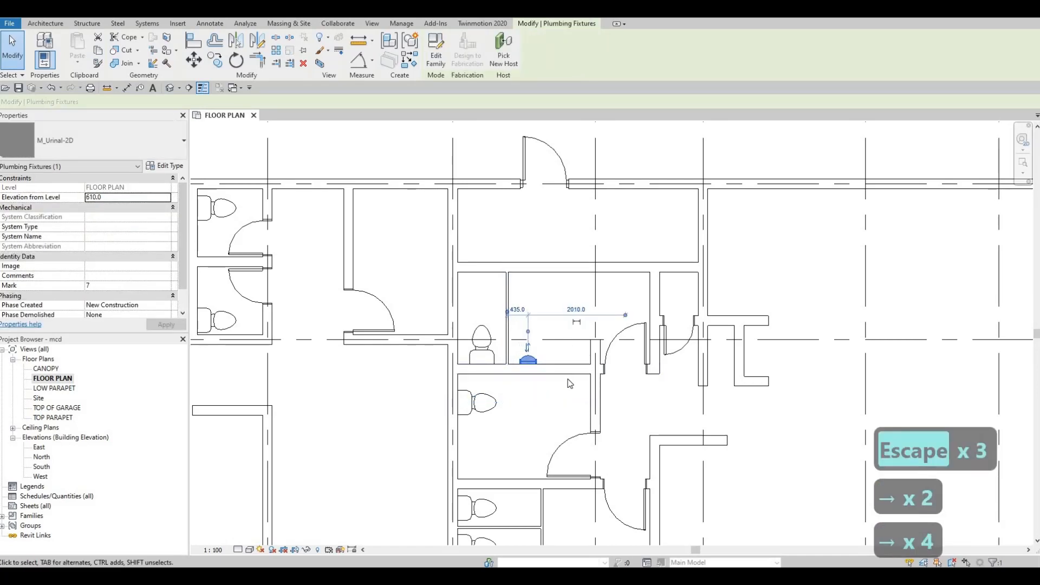
scroll(509, 450, down, 1)
middle_drag(509, 449, 564, 391)
key(Escape)
key(Escape)
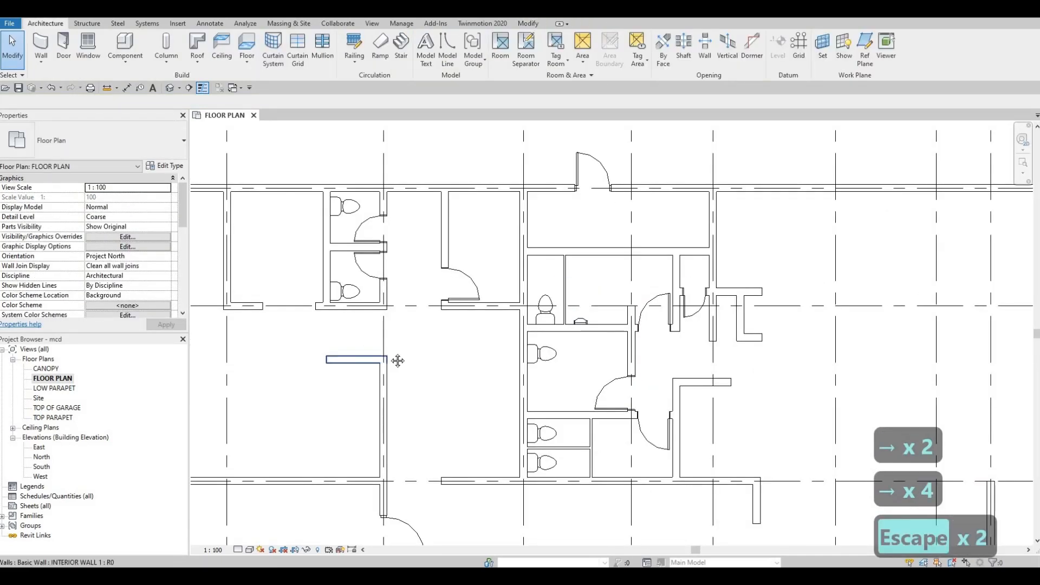
middle_drag(397, 361, 415, 380)
middle_drag(401, 331, 410, 369)
middle_drag(369, 287, 390, 271)
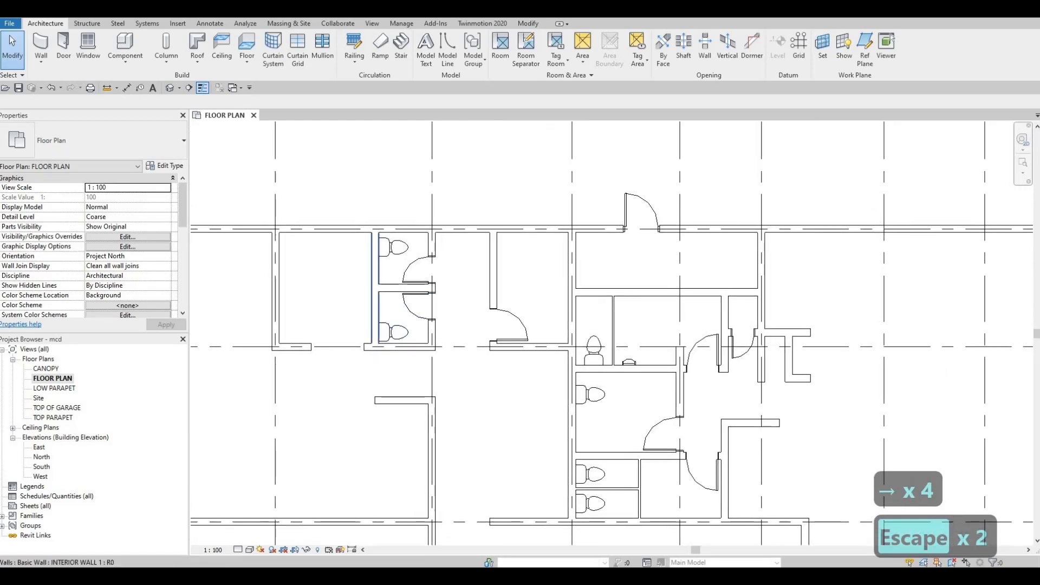
scroll(379, 279, up, 1)
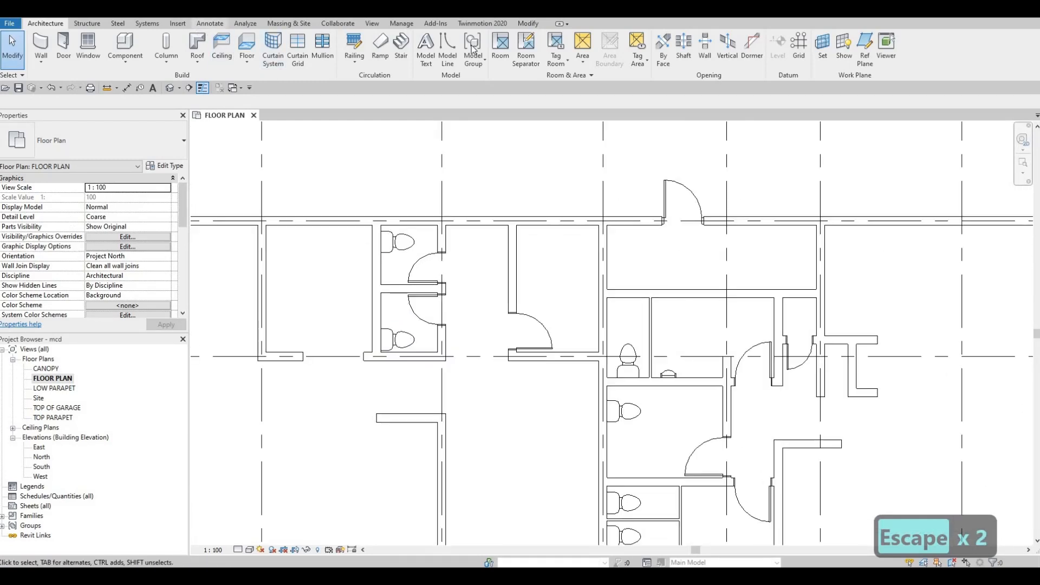
Step: Load the M_Sink Vanity-Square family from the library's Fixtures > Sinks folder
click(179, 23)
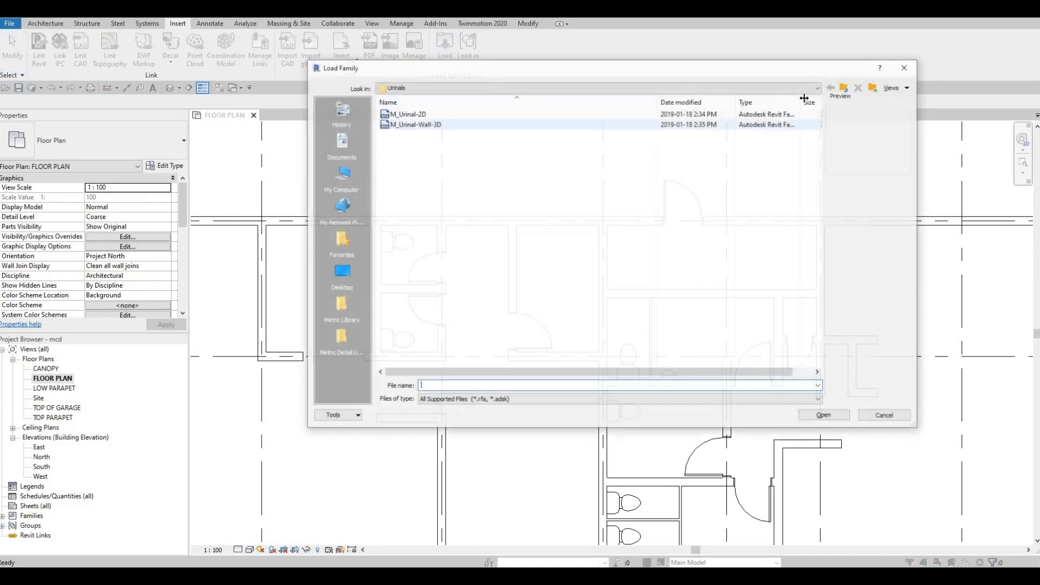
click(846, 91)
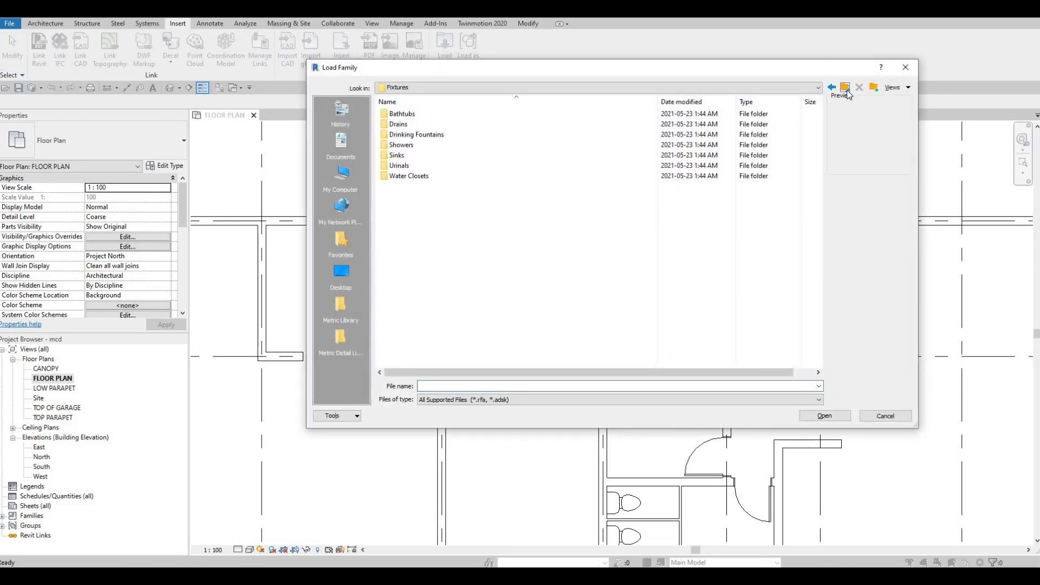
click(846, 91)
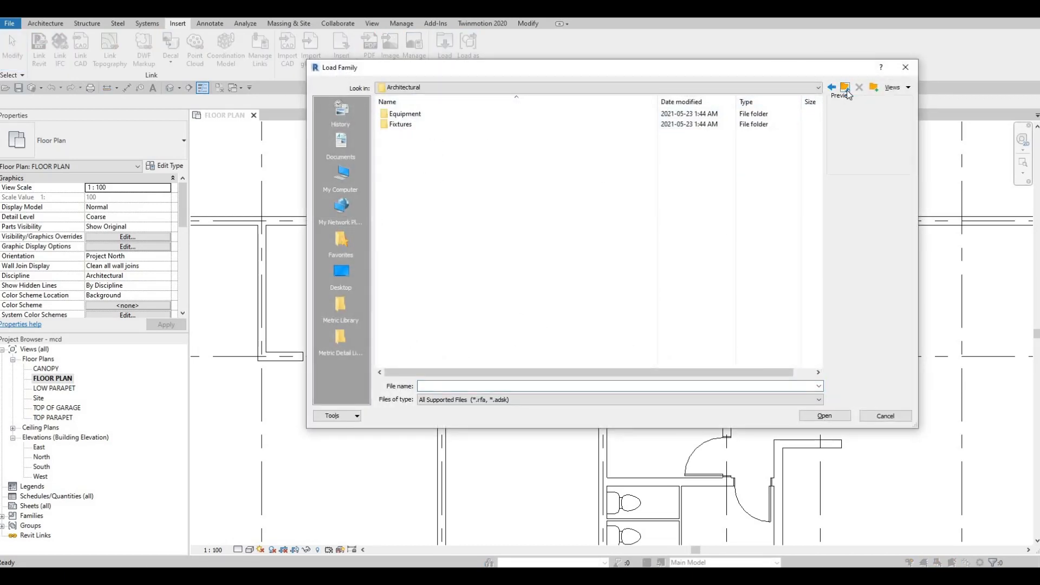
double_click(404, 124)
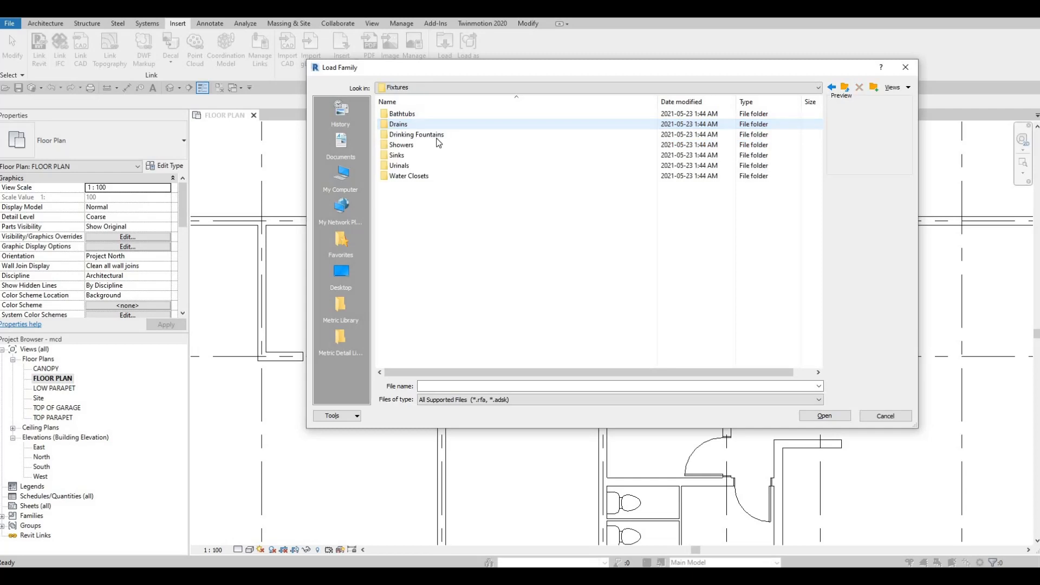
double_click(410, 155)
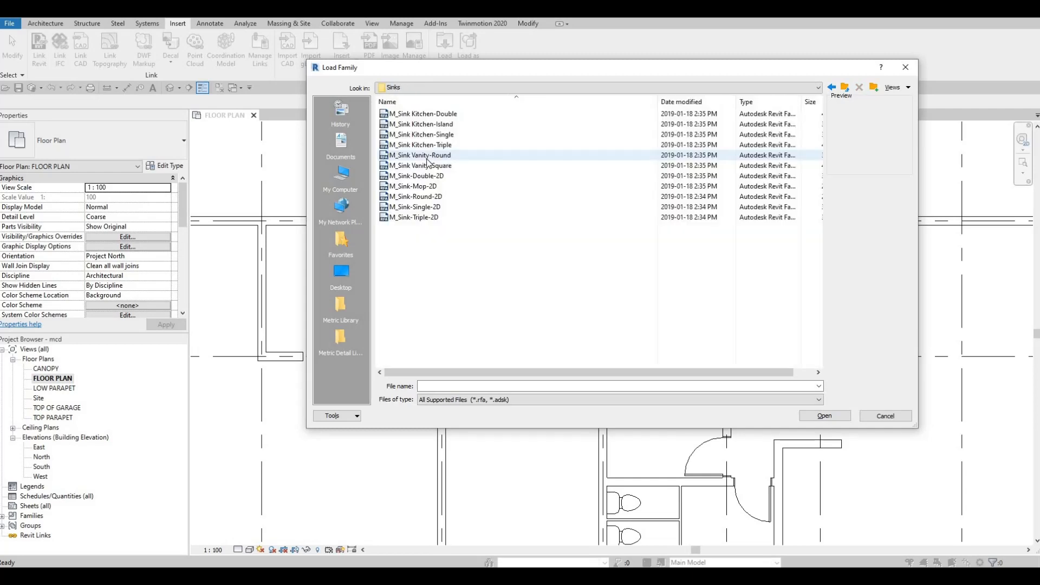
click(427, 164)
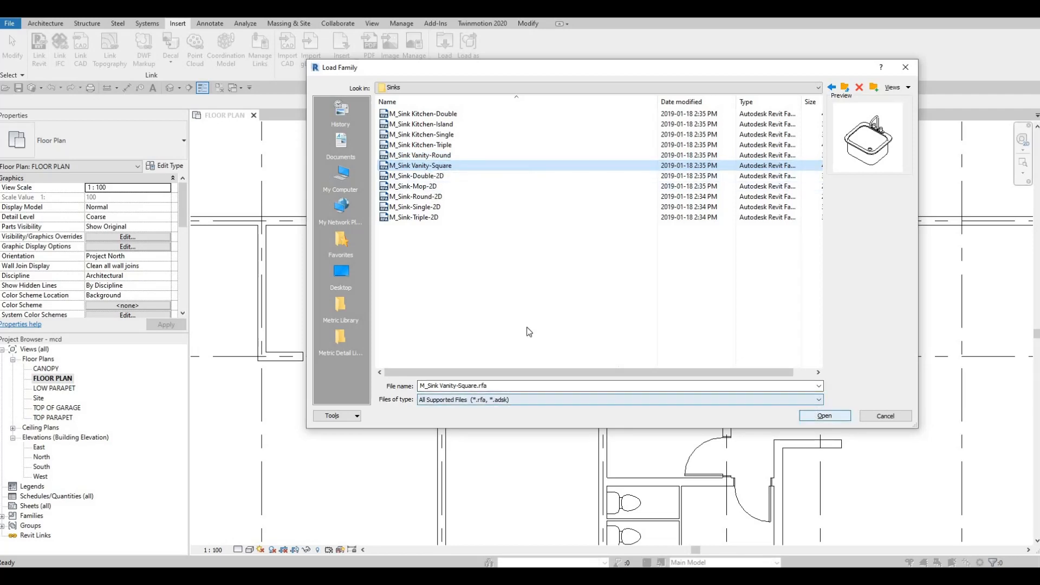
key(Return)
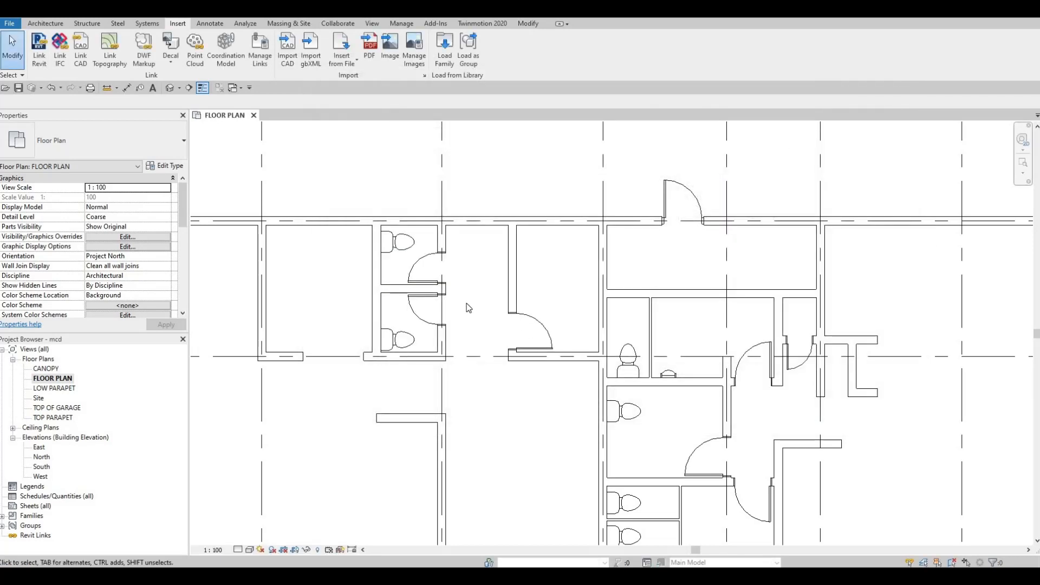
Step: Place a 500 x 440mm M_Sink Vanity-Square beside the toilet in each of the two small washrooms, against their left wall
key(m)
scroll(394, 269, up, 3)
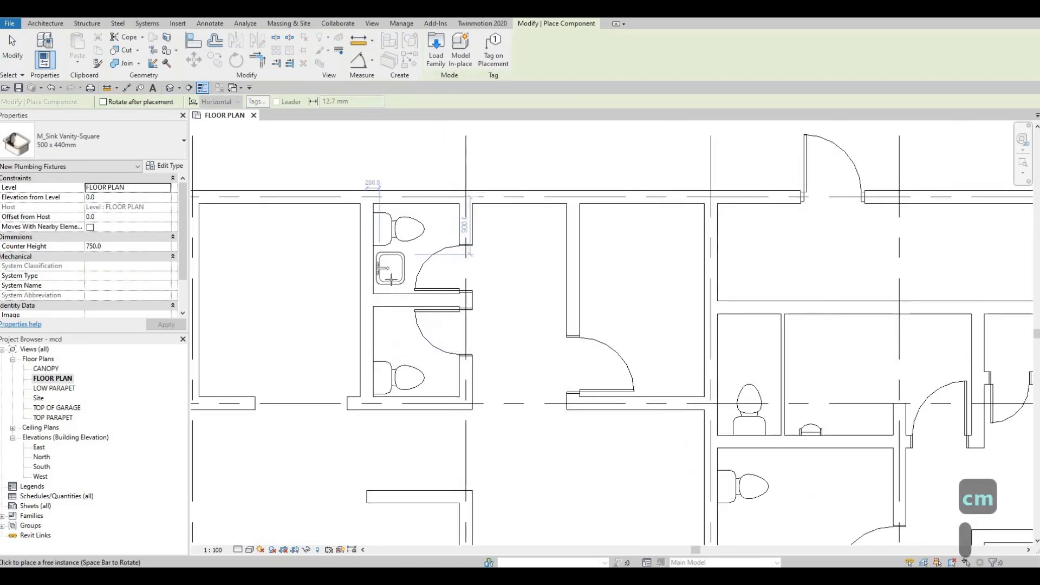
scroll(384, 268, up, 2)
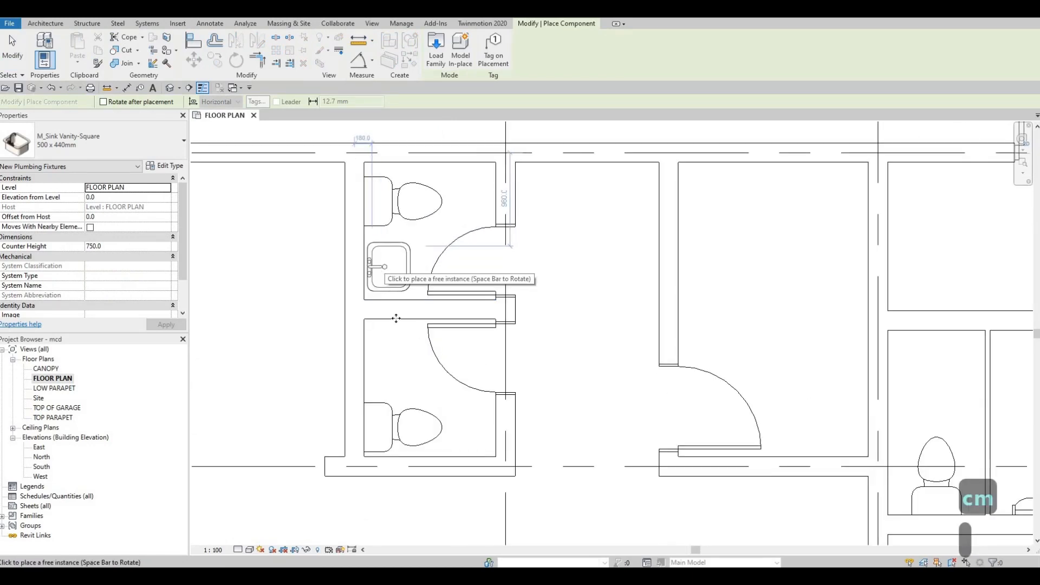
click(390, 351)
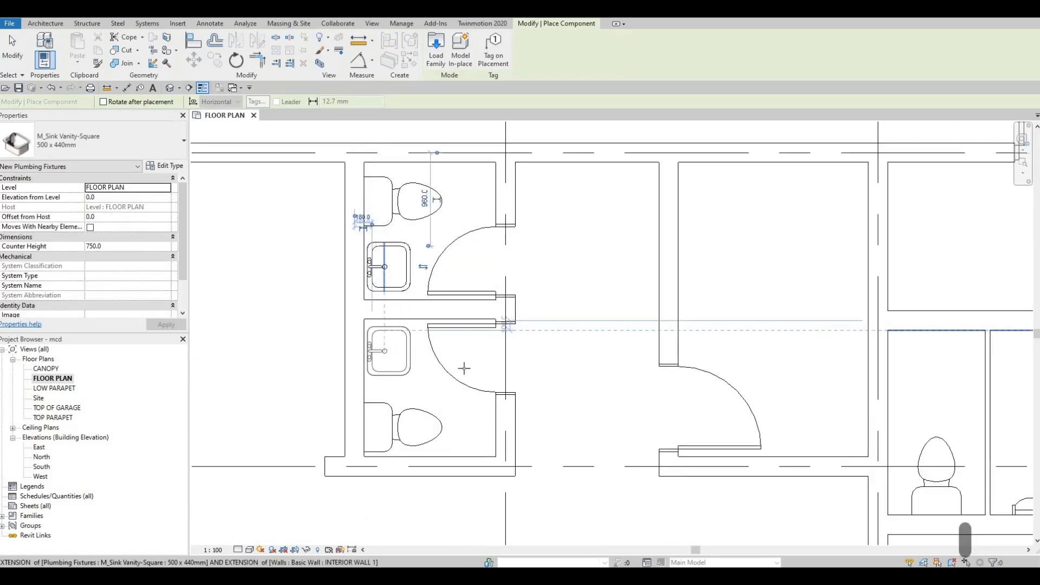
Step: Place a vanity sink beside the uppermost washroom's urinal, 1040 mm from the partition, and another across the wall below, 320 mm from the grid line
scroll(538, 361, down, 5)
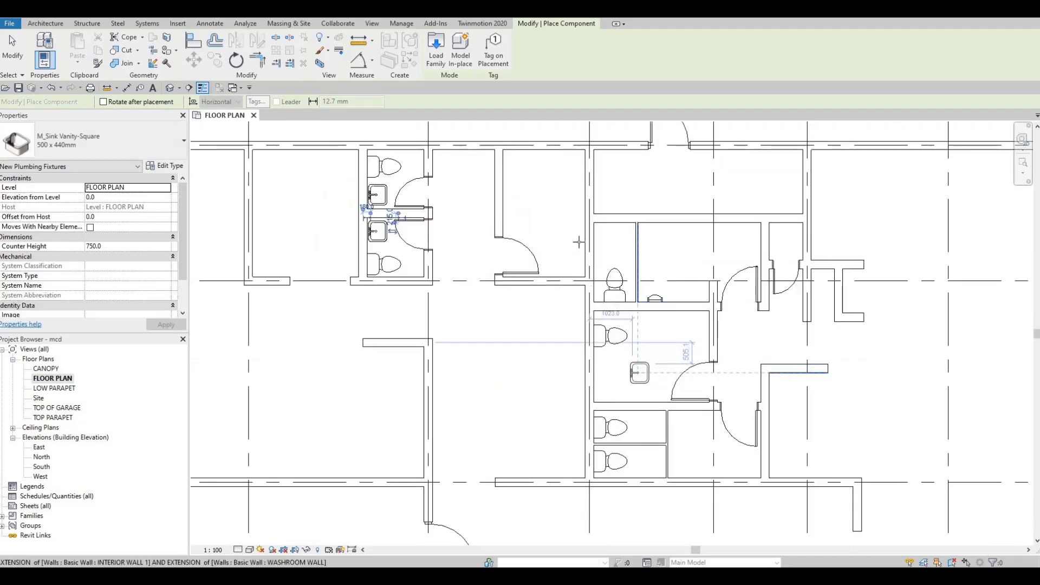
scroll(592, 239, up, 5)
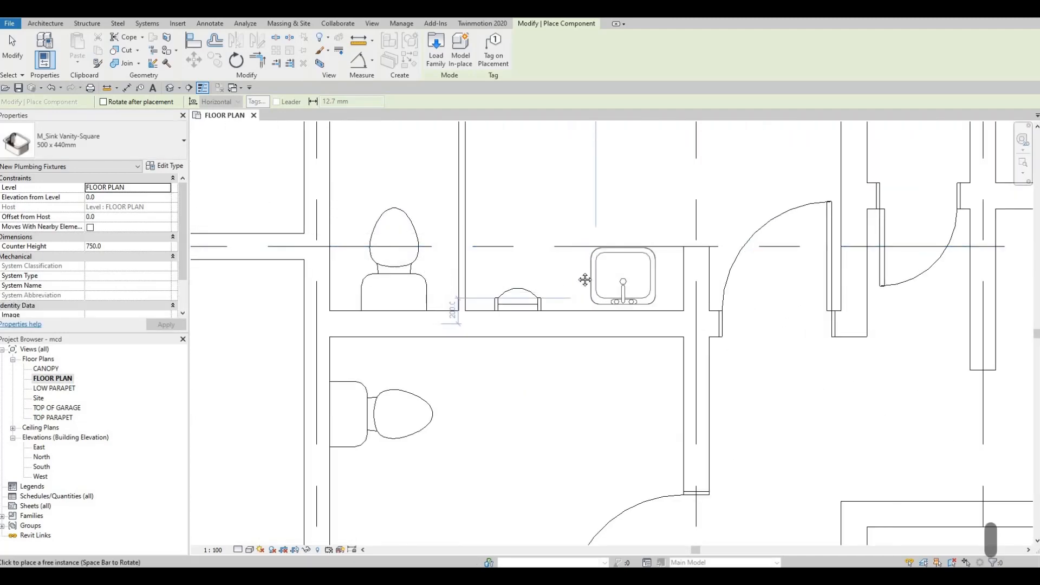
click(585, 279)
scroll(623, 274, down, 2)
middle_drag(625, 322, 637, 259)
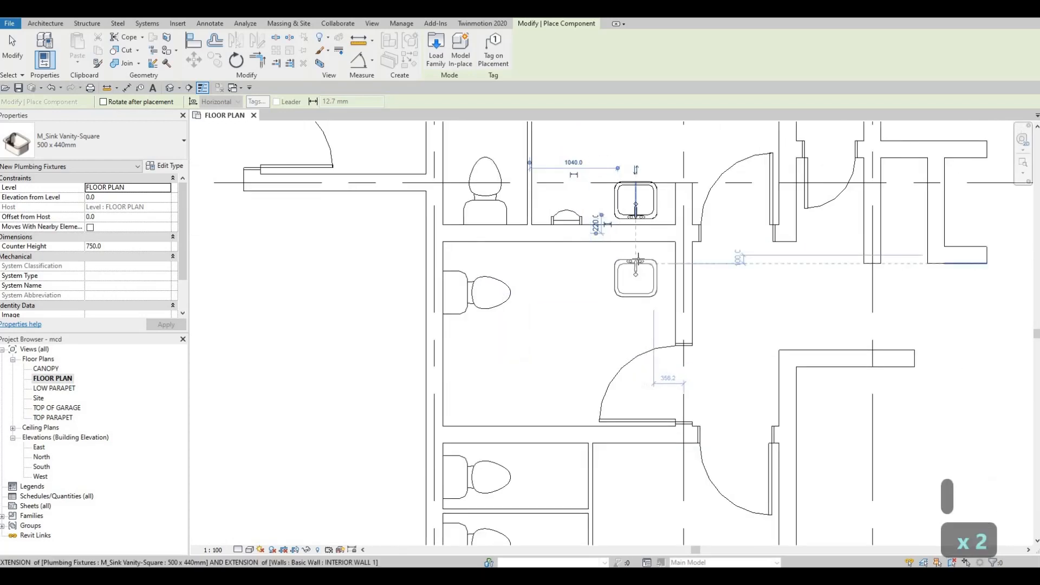
scroll(637, 260, up, 2)
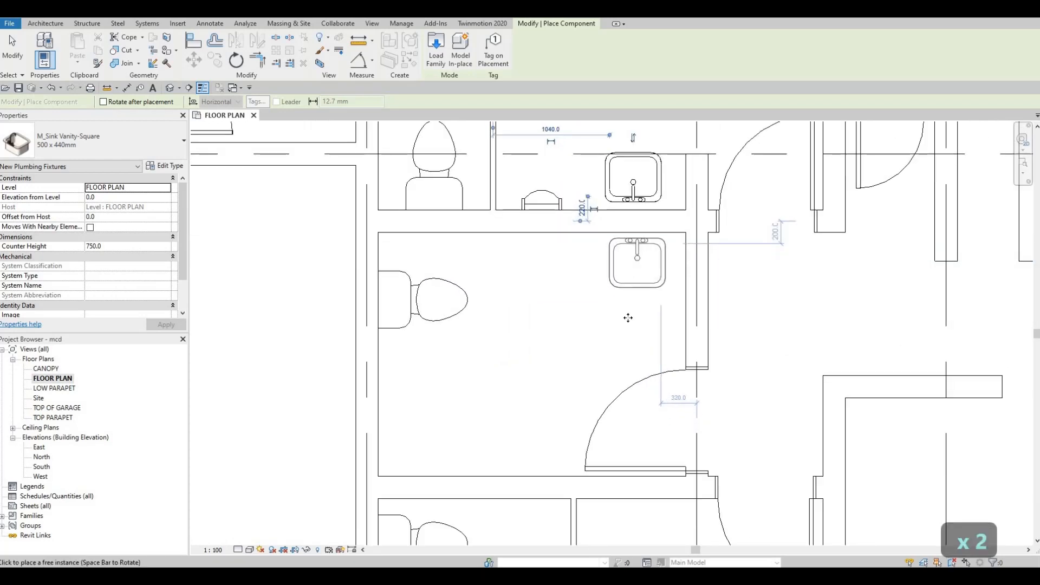
click(611, 241)
Step: Place two vanity sinks side by side on the lowest washroom's bottom wall, 440 mm and 1160 mm from the vertical partition
scroll(565, 321, down, 2)
middle_drag(622, 460, 655, 373)
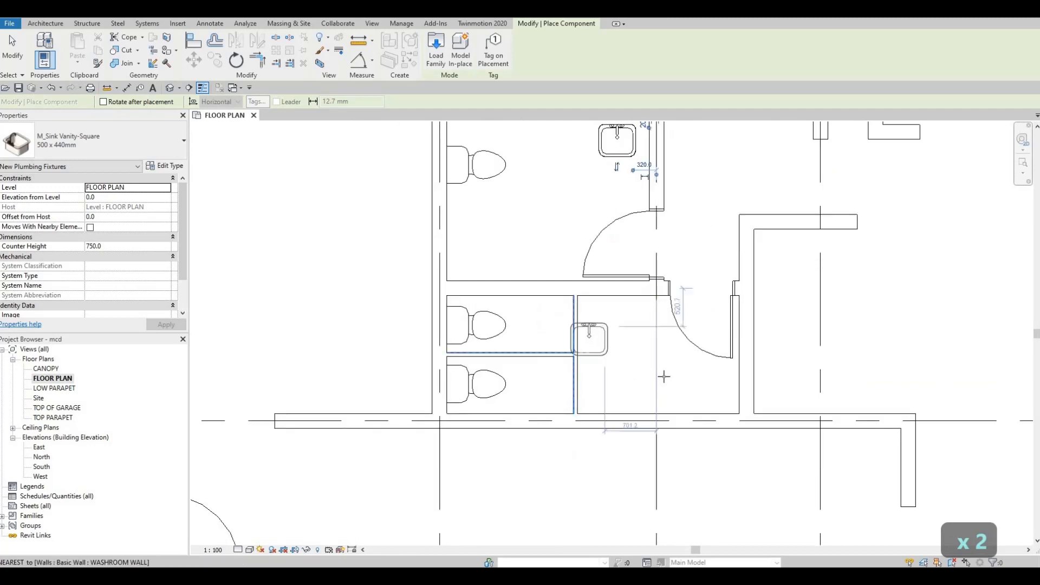
scroll(692, 377, up, 2)
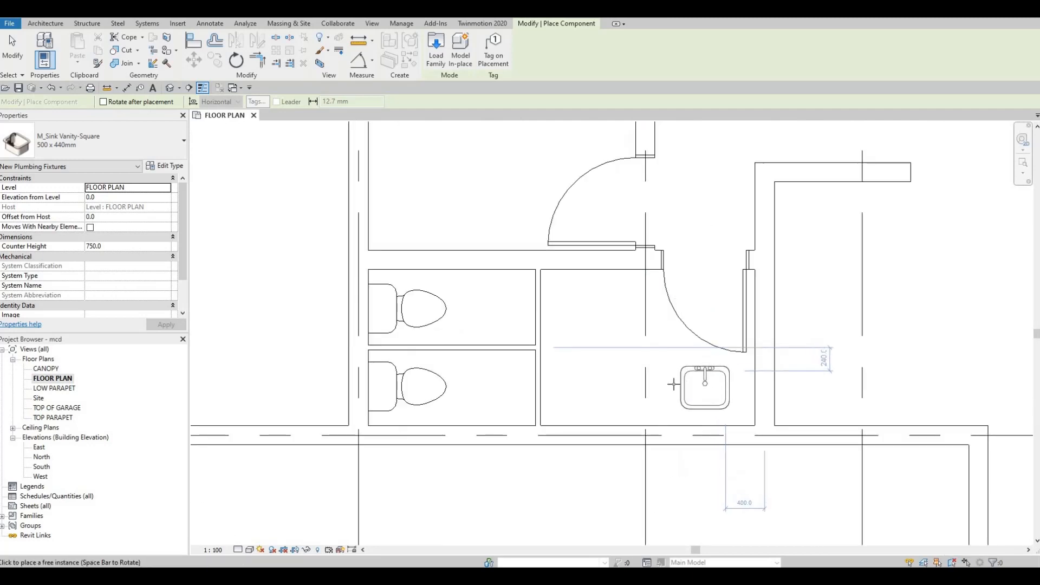
key(space)
key(space)
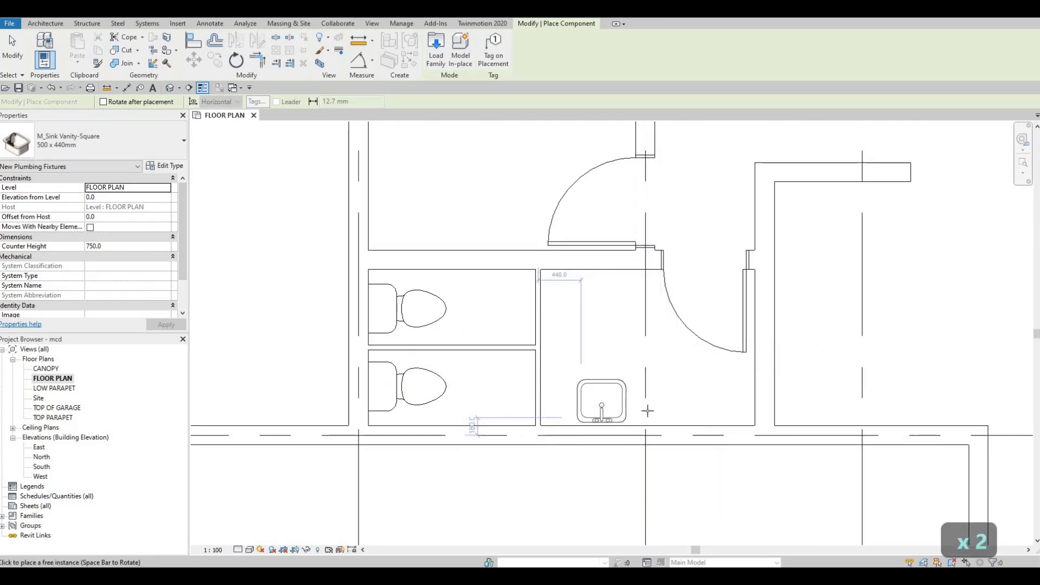
click(670, 406)
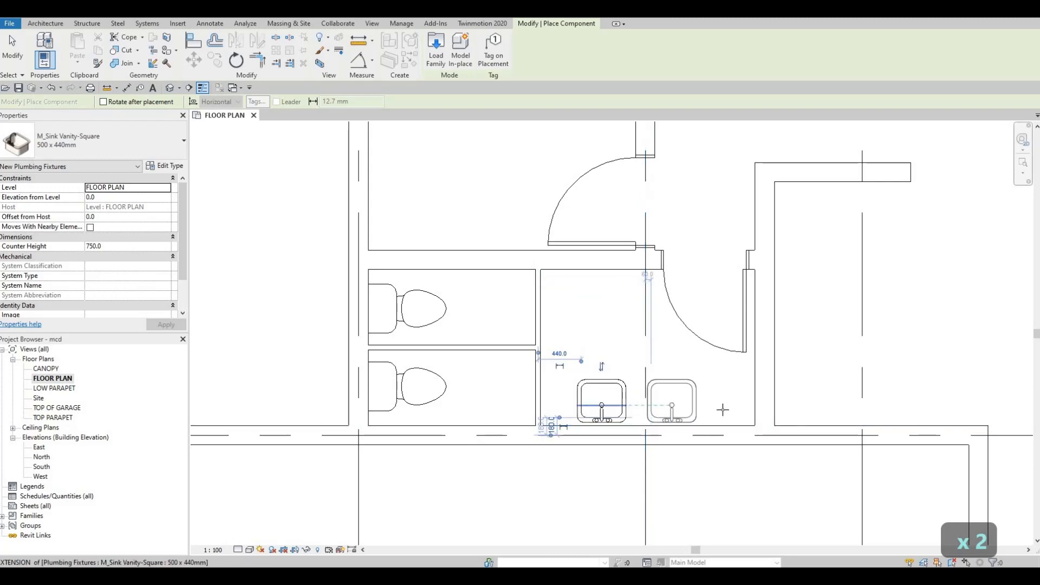
click(723, 410)
scroll(543, 390, down, 1)
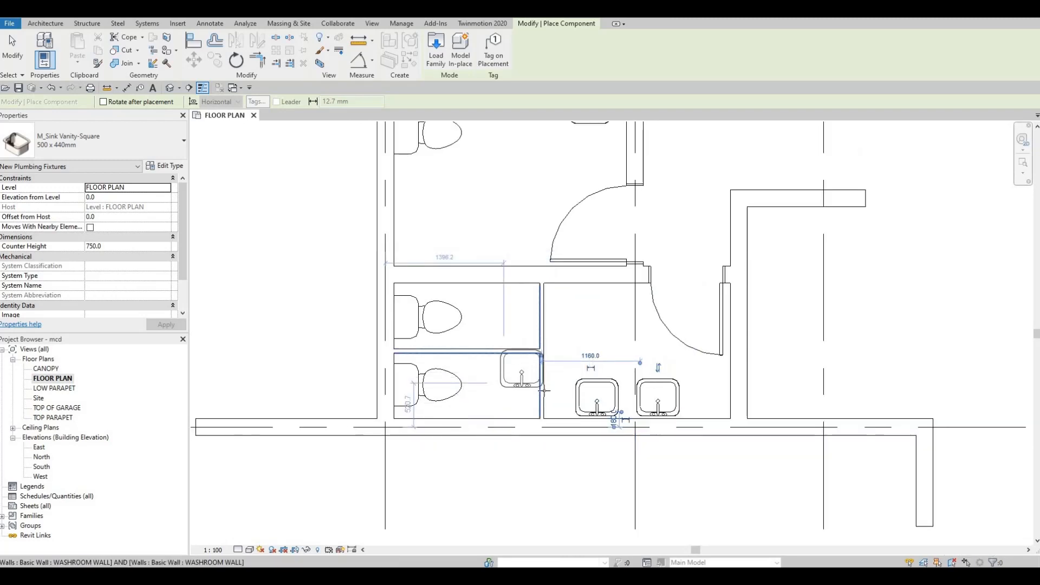
middle_drag(620, 386, 572, 383)
key(Escape)
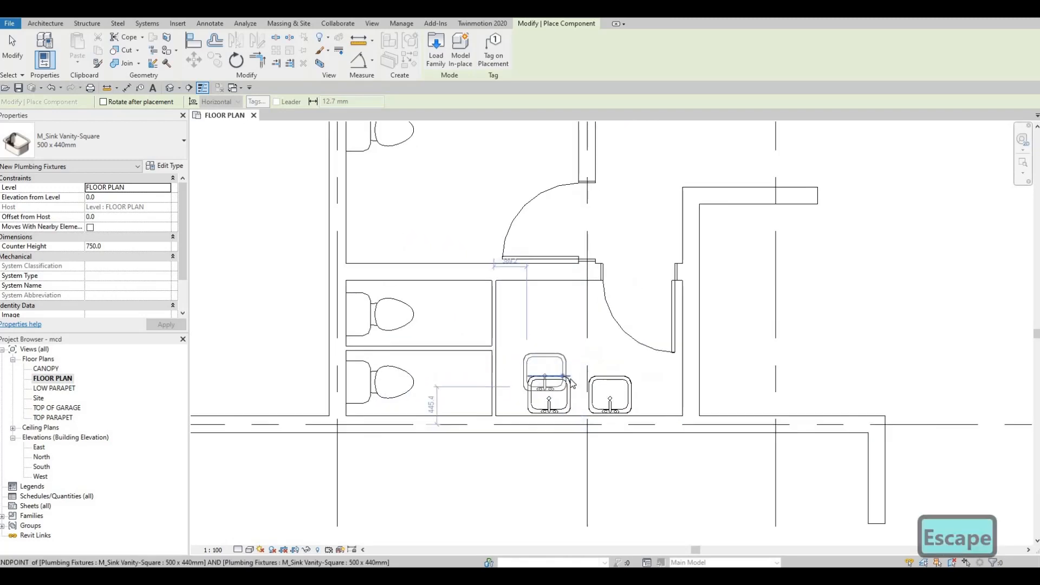
key(Escape)
key(Escape)
Step: Nudge both sinks in the lowest washroom right until the left one is centred on the vertical grid line
click(548, 394)
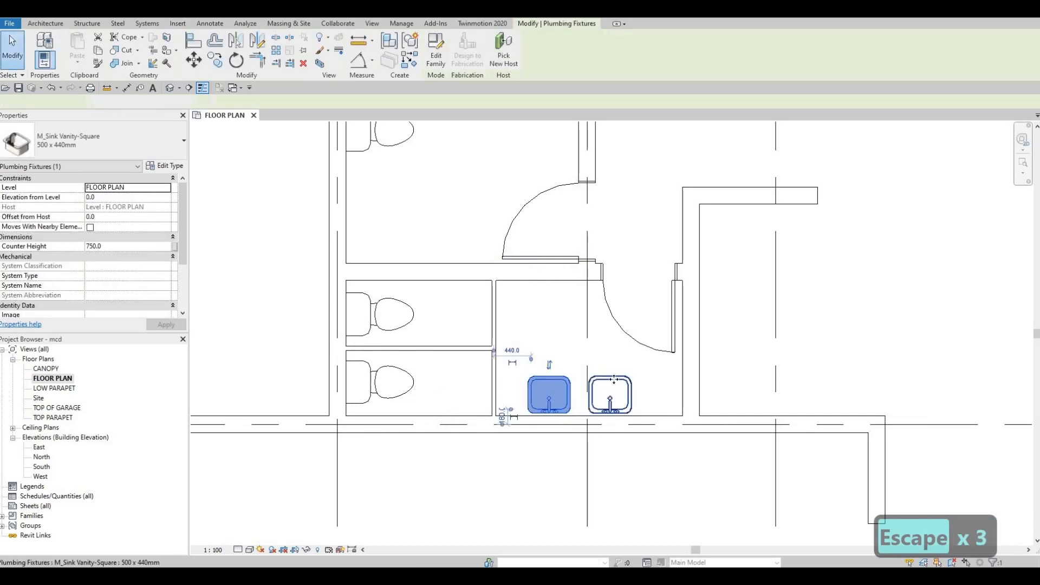
ctrl+click(614, 379)
key(Right)
key(Right)
key(Right)
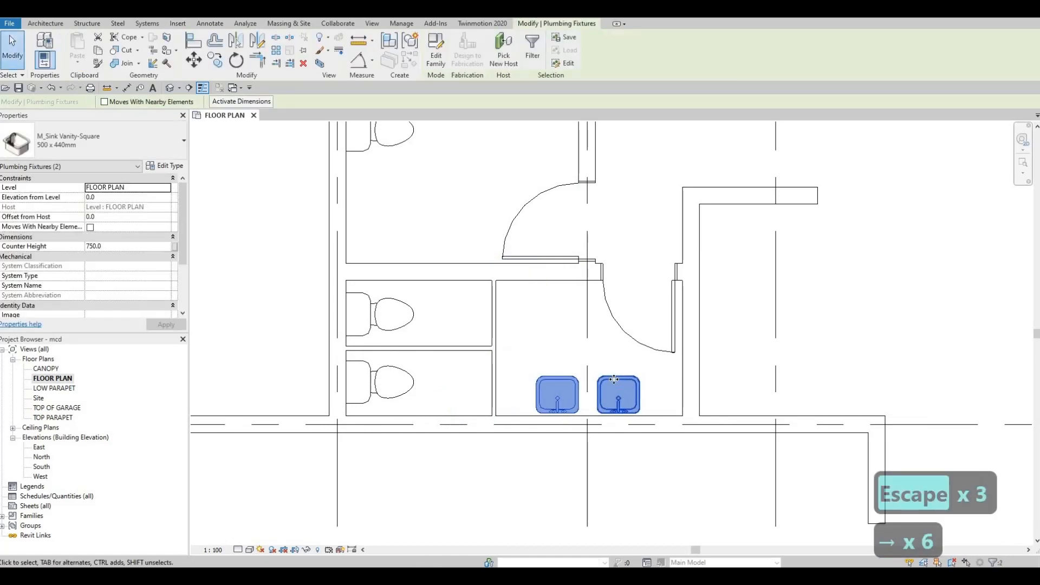
key(Right)
key(Right)
key(Right)
key(Right)
key(Right)
key(Right)
key(Right)
key(Right)
key(Right)
key(Right)
key(Right)
key(Right)
key(Right)
key(Right)
key(Right)
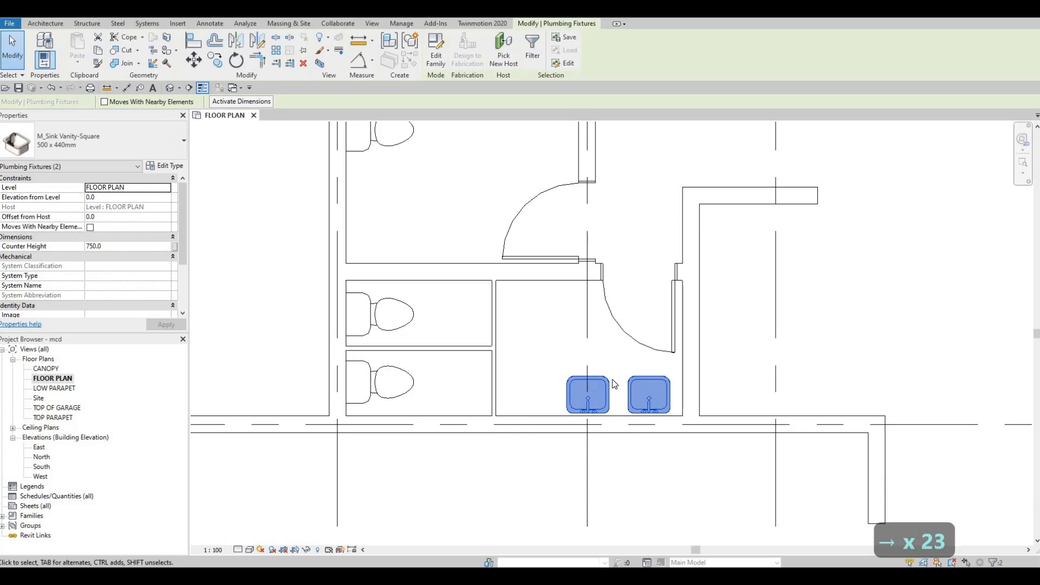
key(Escape)
key(Escape)
key(Escape)
scroll(532, 381, down, 3)
key(Escape)
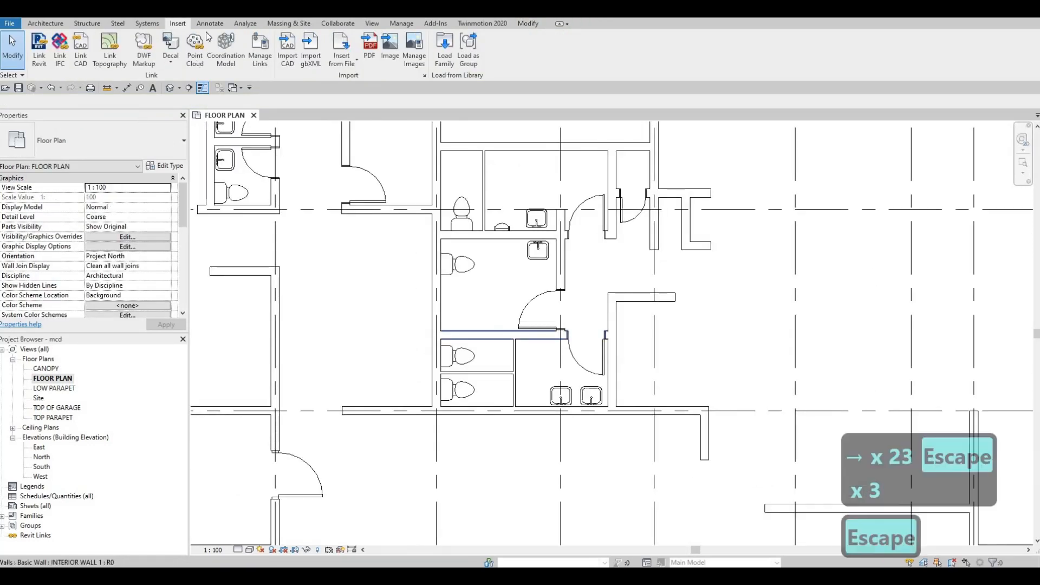
Step: Outline a counter around the lowest washroom's two sinks with Thin Lines detail lines, its left edge 685 mm from the partition
scroll(266, 64, down, 1)
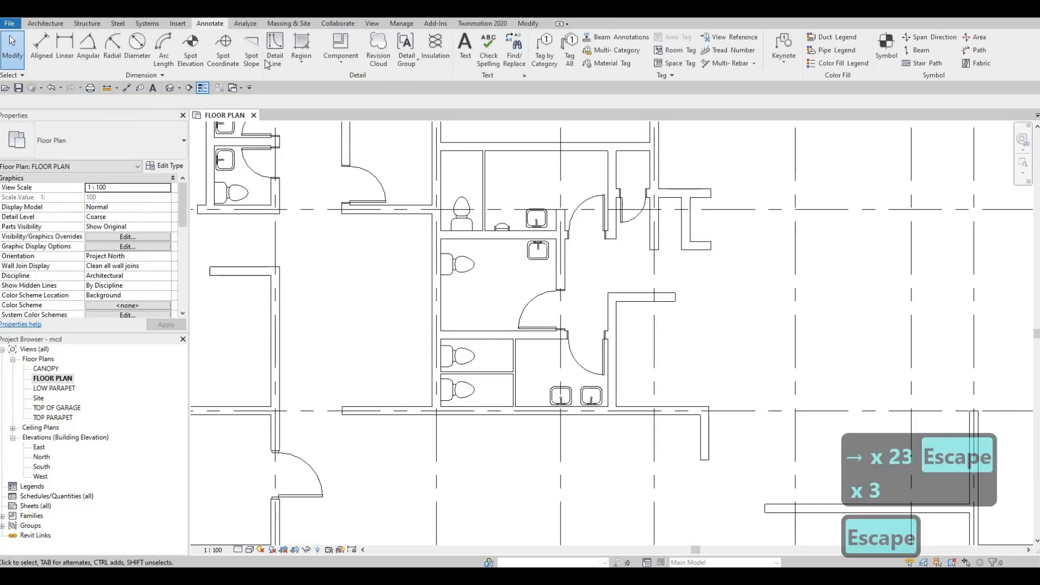
click(273, 54)
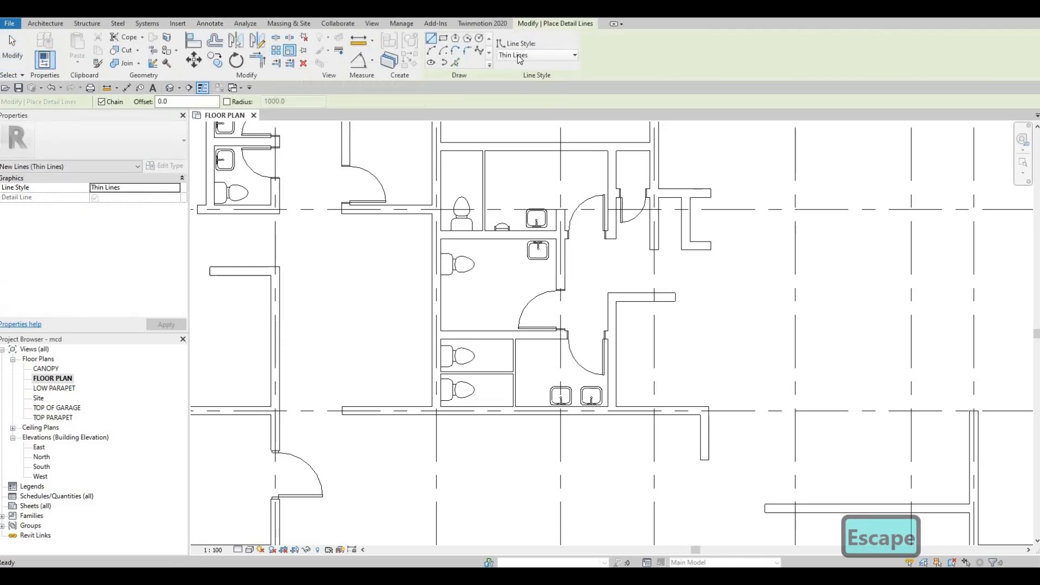
scroll(611, 354, up, 3)
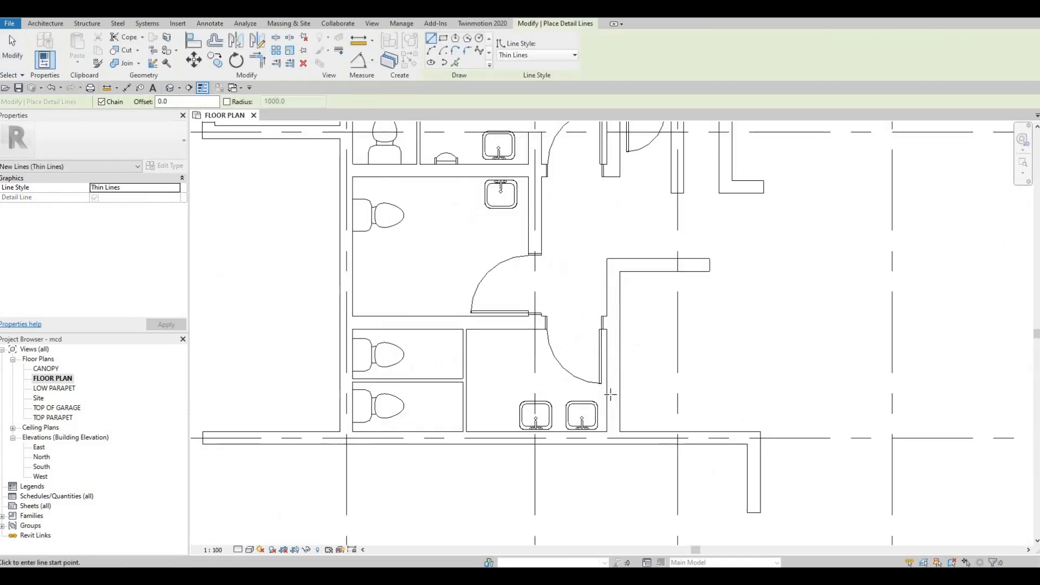
click(620, 398)
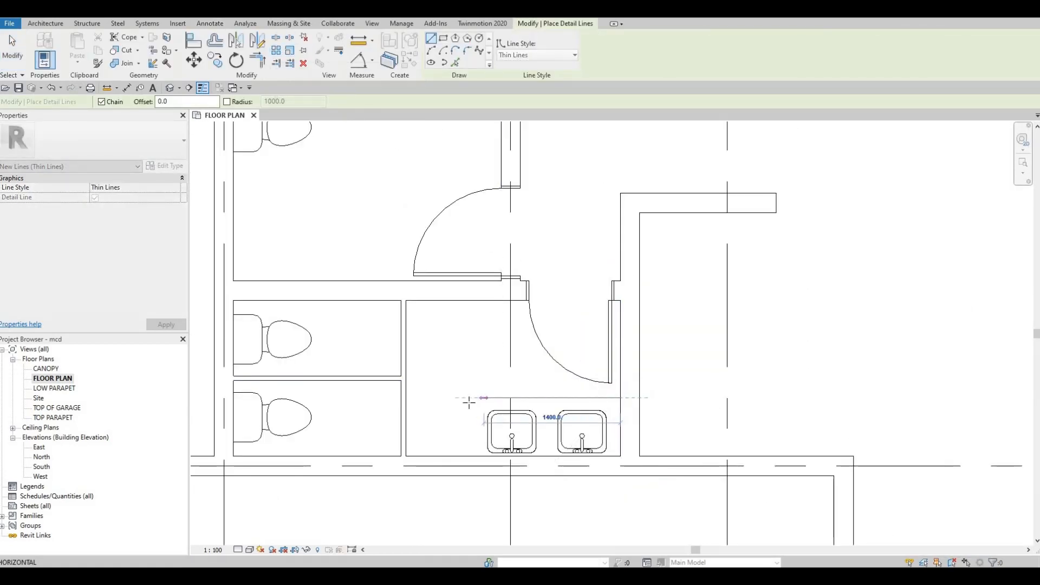
click(471, 398)
click(470, 455)
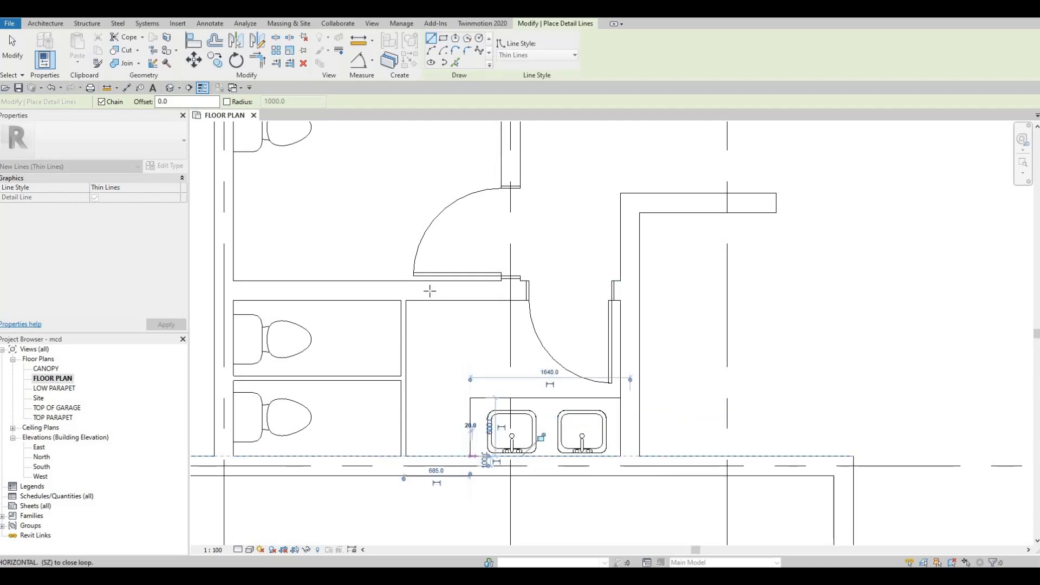
key(Escape)
Step: Outline a 975 mm wide counter around the middle washroom's sink with detail lines, from the upper wall to the right wall
scroll(497, 321, down, 2)
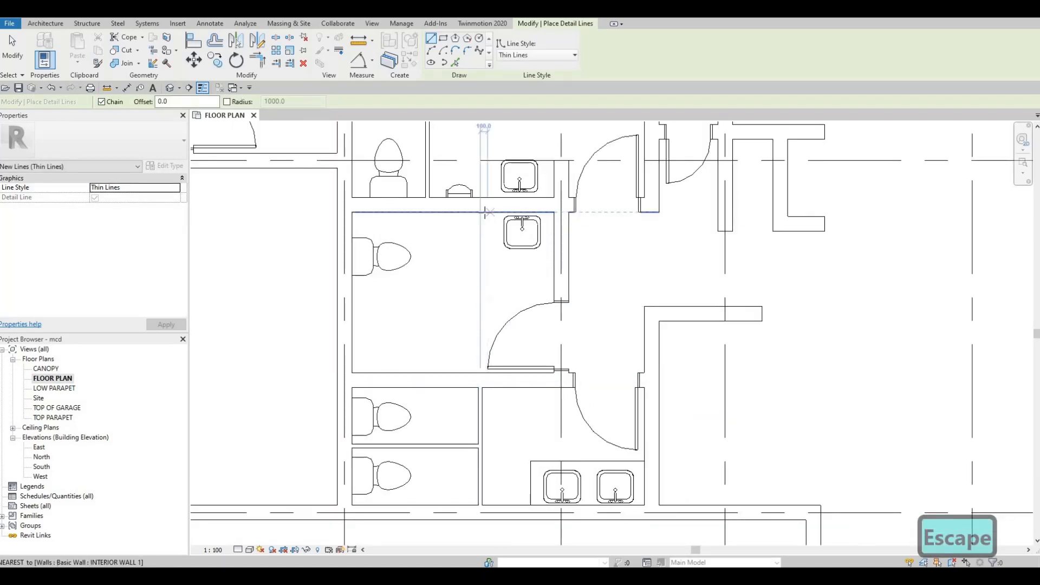
click(482, 212)
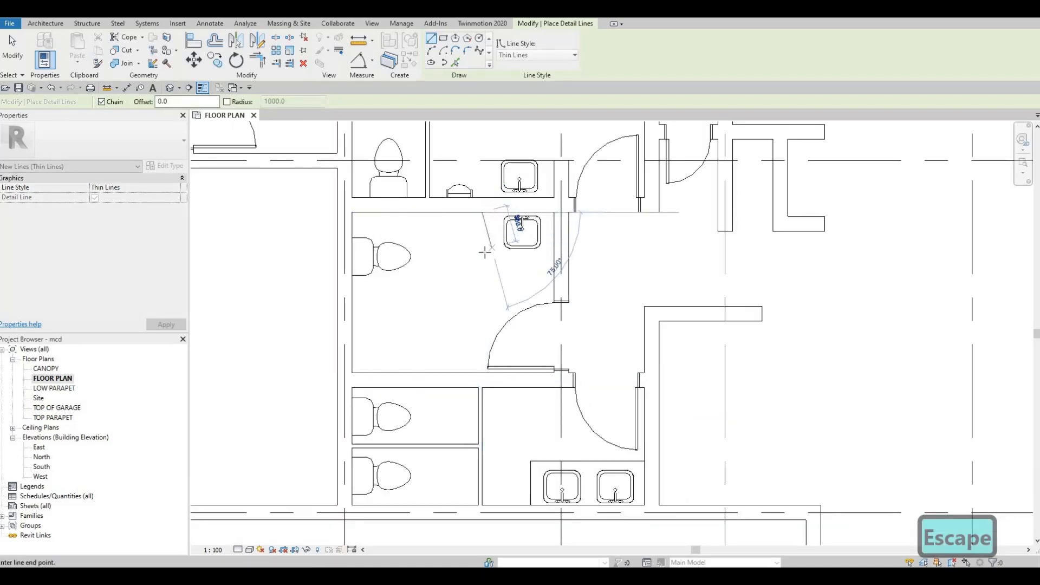
click(529, 255)
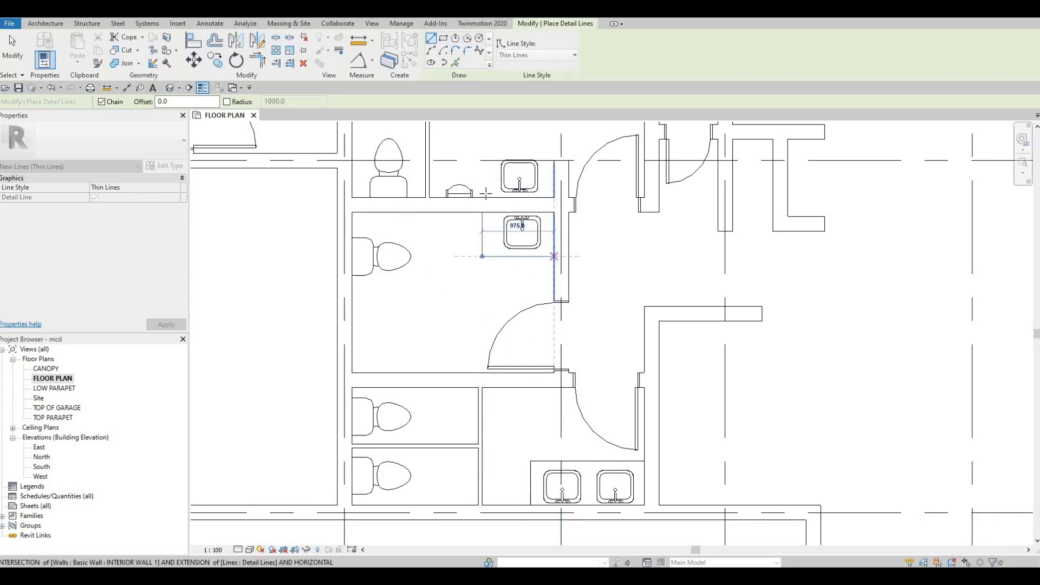
click(553, 256)
key(Escape)
Step: Outline a 975 mm wide counter around the uppermost washroom's sink with detail lines, its front edge on the horizontal grid line
click(482, 197)
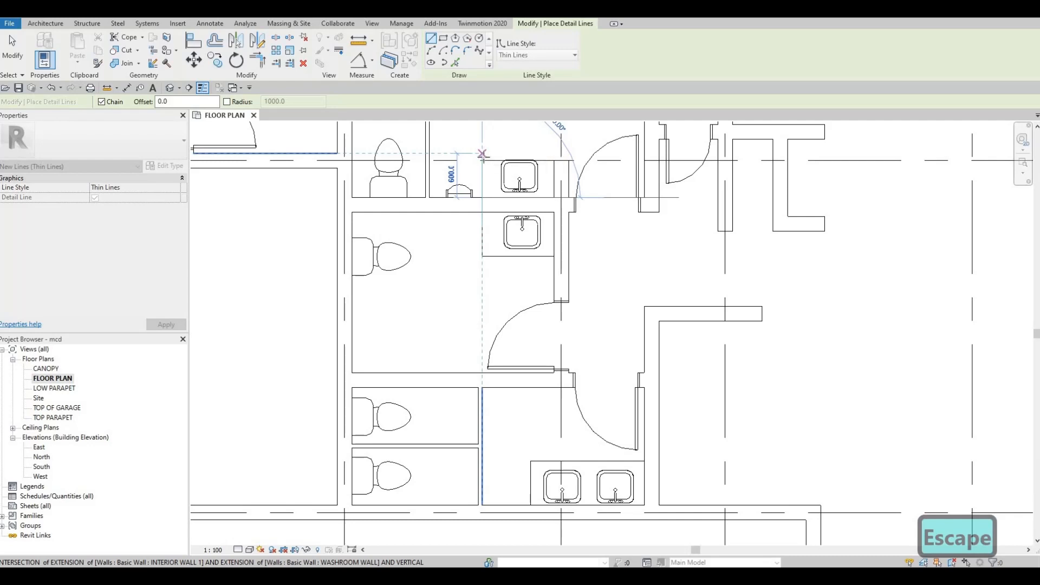
click(482, 161)
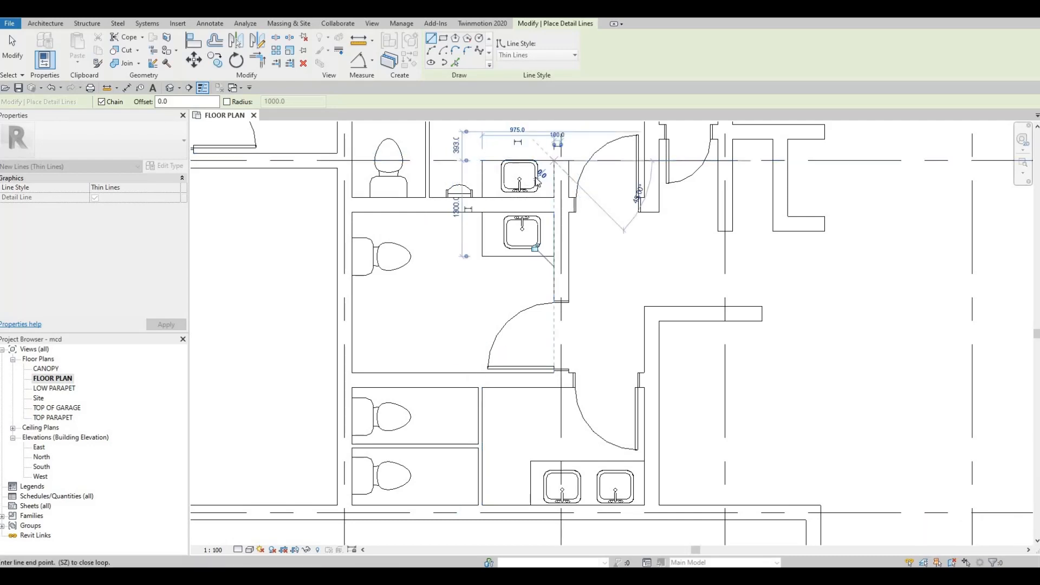
key(Escape)
key(Escape)
scroll(540, 166, up, 2)
key(Escape)
Step: Nudge the uppermost washroom's sink down within its counter, toward the wall behind it
click(534, 177)
key(Down)
key(Down)
key(Down)
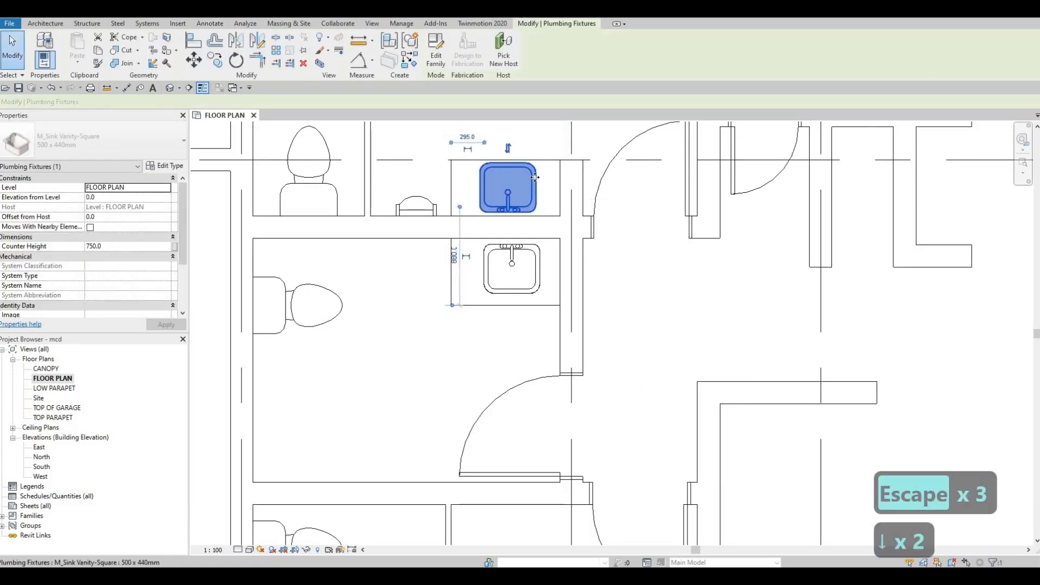
Step: Nudge the uppermost washroom's sink four increments to the right within its counter
key(Right)
key(Right)
key(Right)
key(Right)
key(Escape)
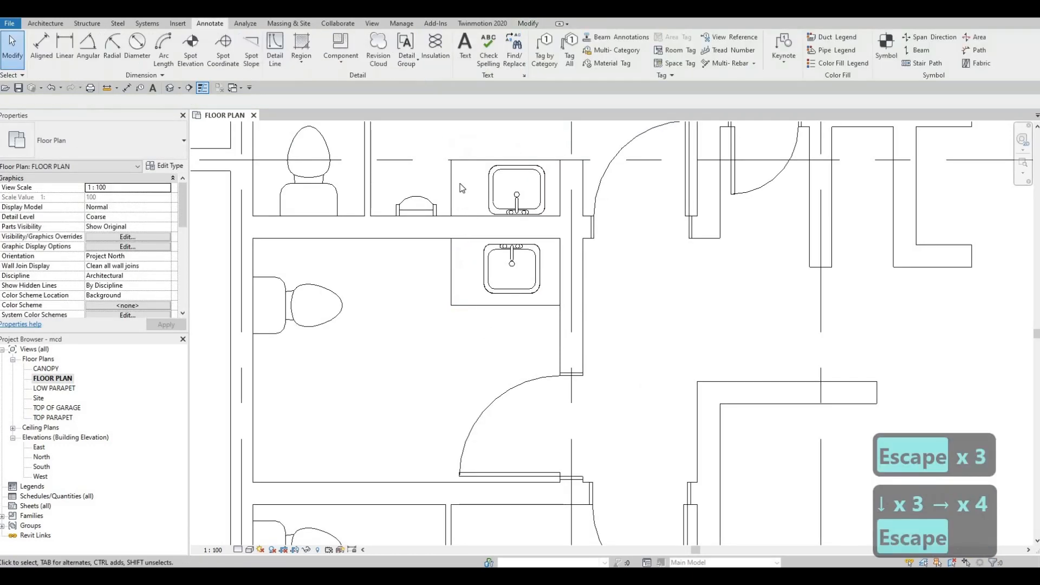
key(Escape)
Step: Delete the detail line forming the left edge of the uppermost washroom's counter
click(450, 184)
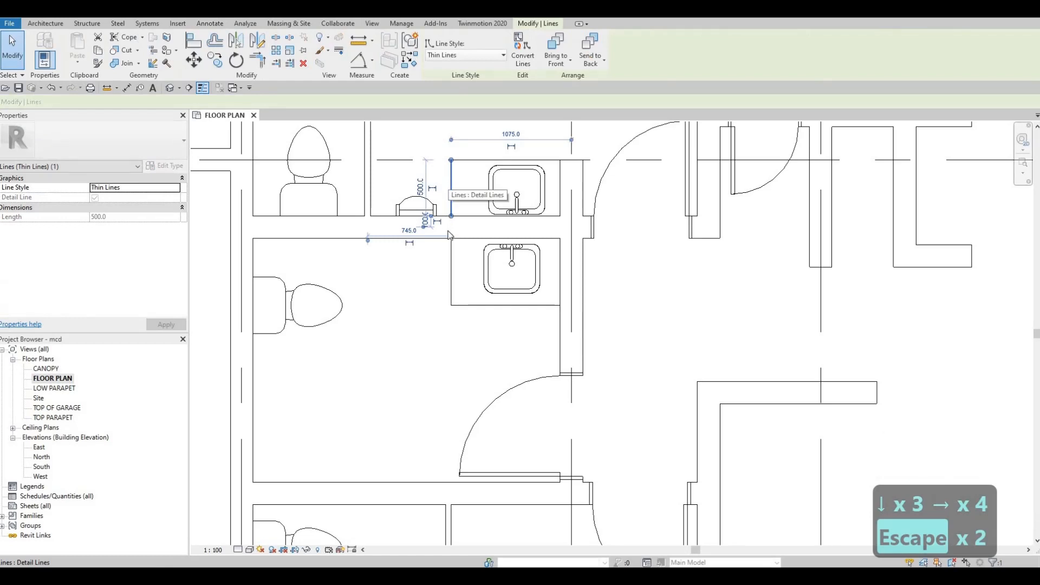
key(Delete)
key(Escape)
Step: Draw a short vertical WASHROOM WALL partition between the uppermost washroom's urinal and sink, from the lower wall to just past the grid line
scroll(454, 383, down, 2)
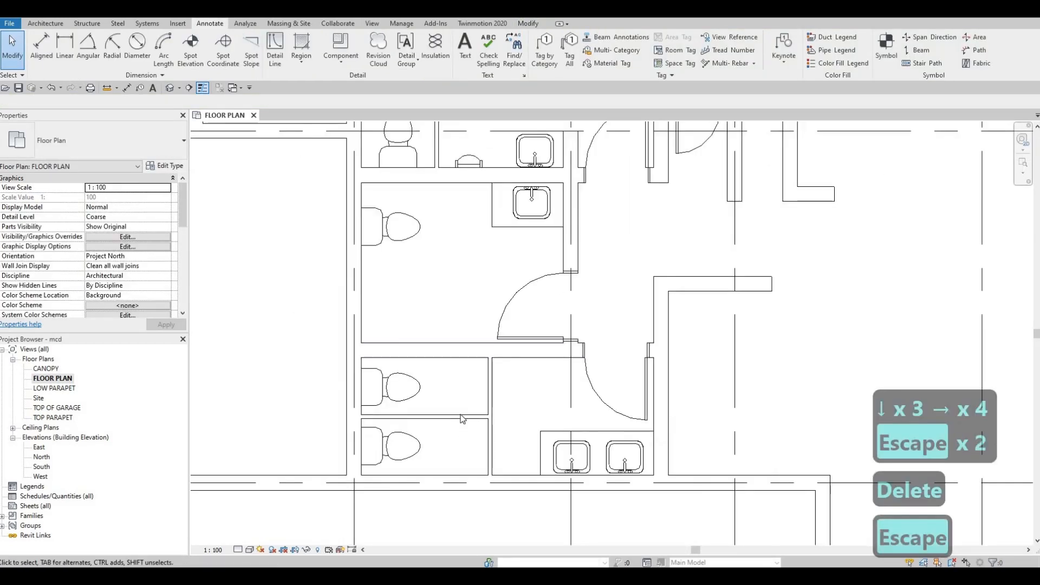
click(462, 418)
key(c)
key(s)
scroll(487, 173, up, 3)
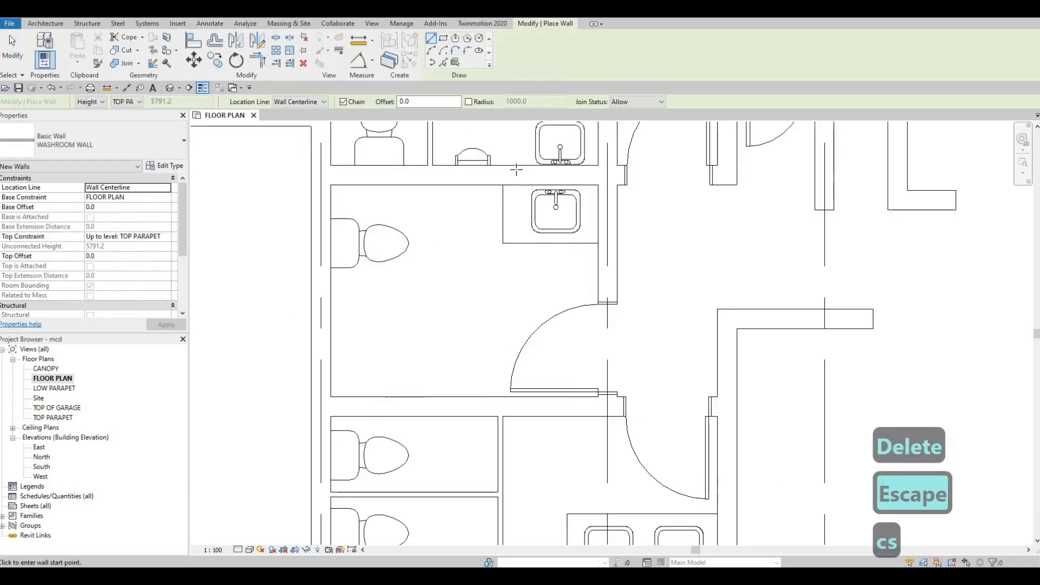
click(523, 176)
middle_drag(517, 138, 506, 258)
click(512, 213)
key(Escape)
key(Escape)
key(Escape)
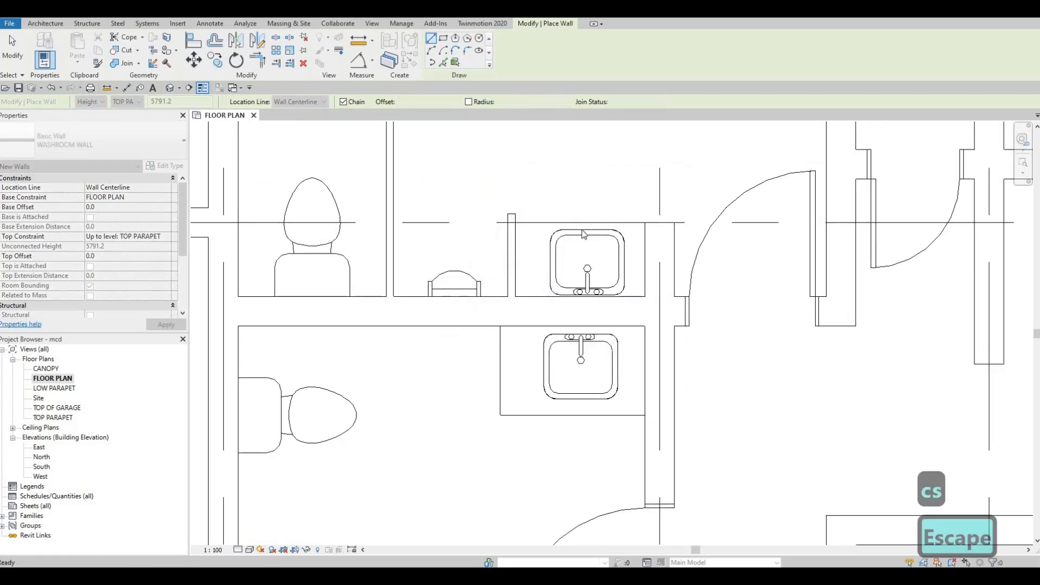
Step: Shorten the uppermost counter's front detail line so its left end meets the new partition
scroll(542, 215, up, 3)
click(482, 228)
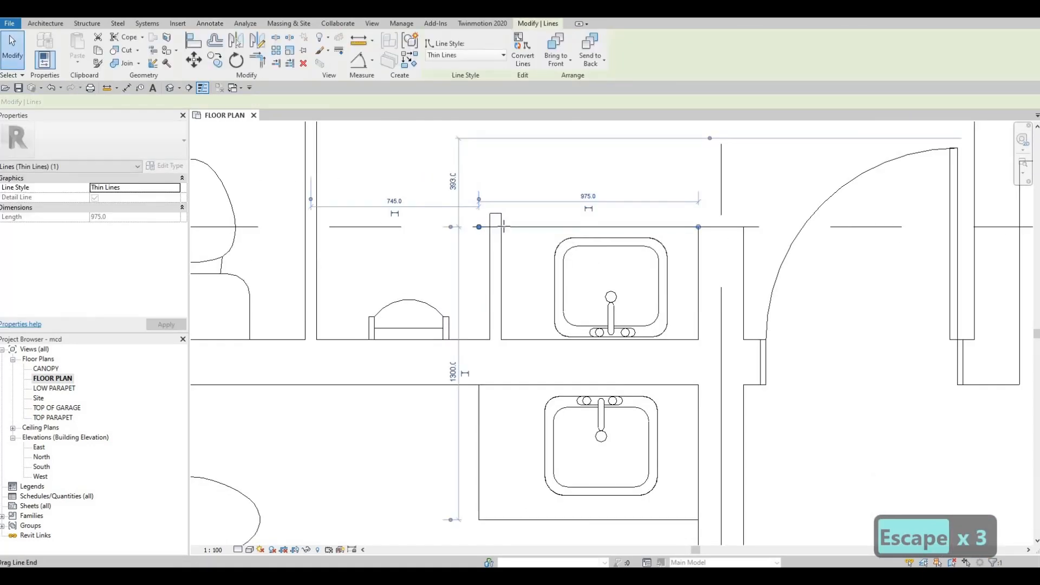
key(Escape)
Step: Nudge the uppermost washroom's urinal two increments to the right between its partitions
scroll(467, 304, down, 3)
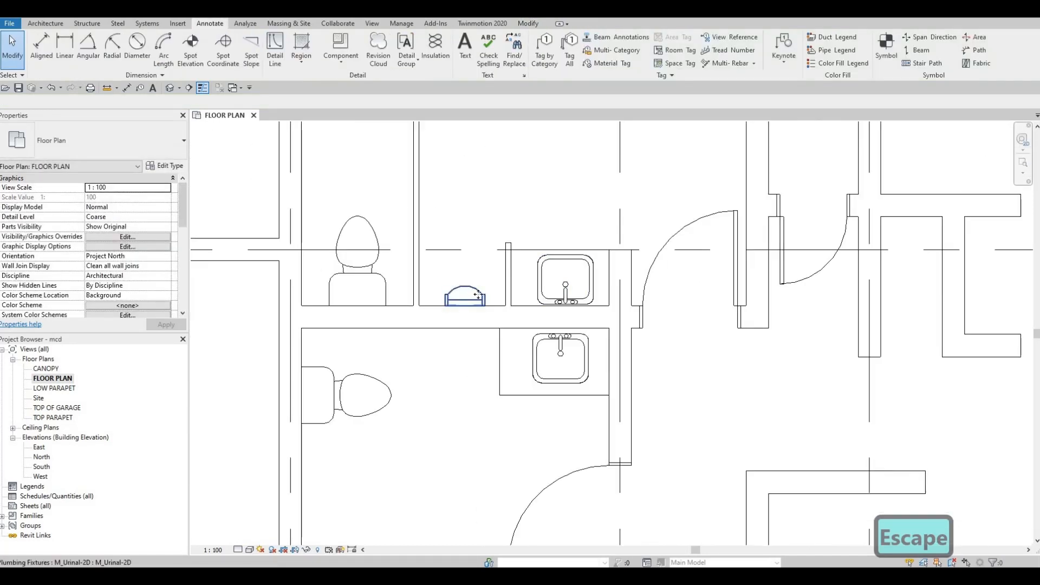
click(473, 295)
key(Right)
key(Right)
scroll(422, 368, down, 3)
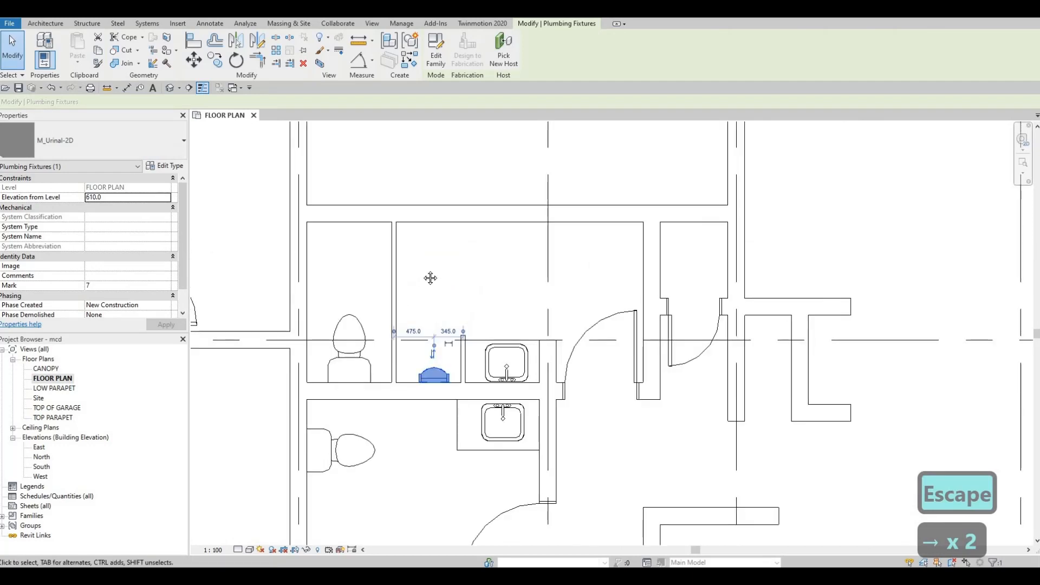
scroll(421, 259, up, 1)
scroll(496, 256, down, 2)
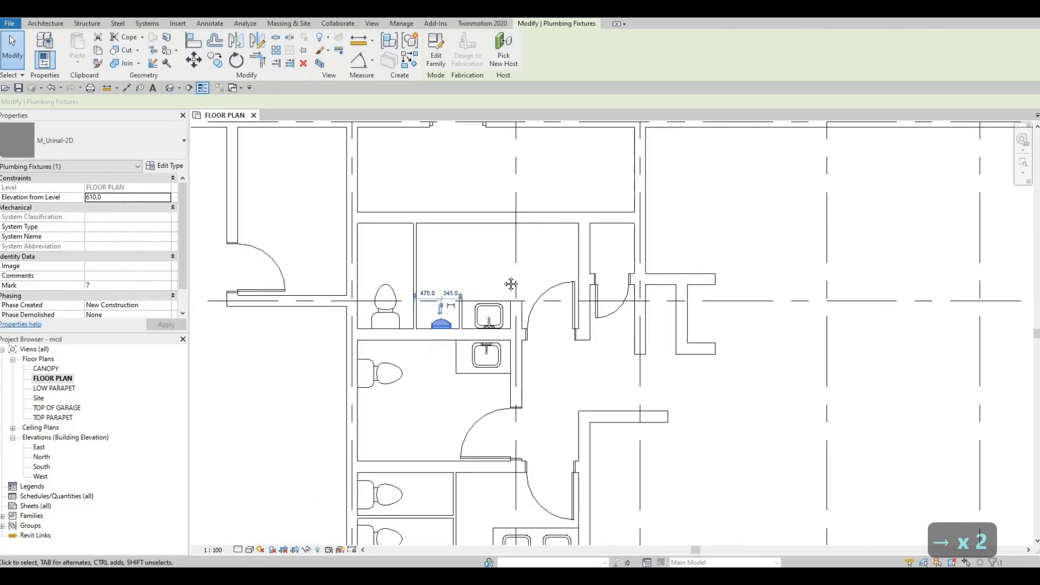
key(Escape)
Step: Place a 550 x 2000mm M_Door-Interior-Single-Flush_Panel-Wood in the uppermost washroom's toilet partition, its centre 400 mm from the upper wall, swinging into the stall
scroll(424, 293, up, 1)
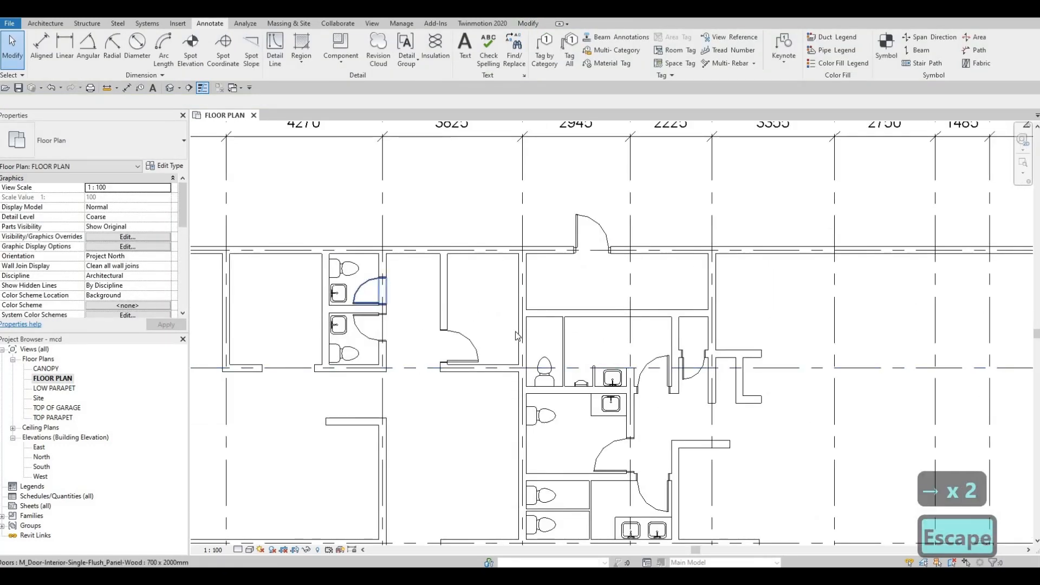
scroll(518, 336, down, 2)
scroll(590, 336, up, 1)
click(628, 305)
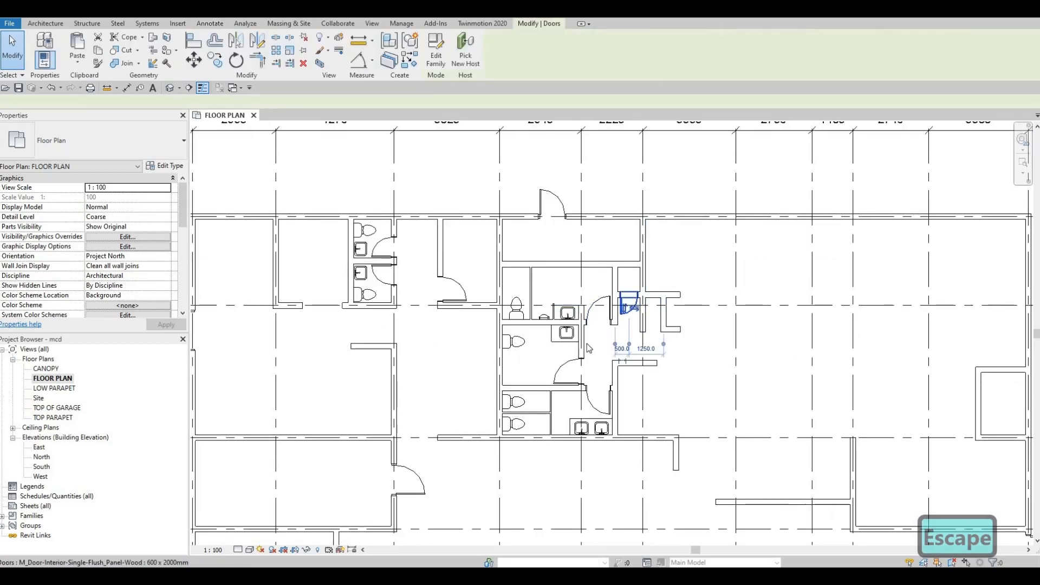
key(c)
key(s)
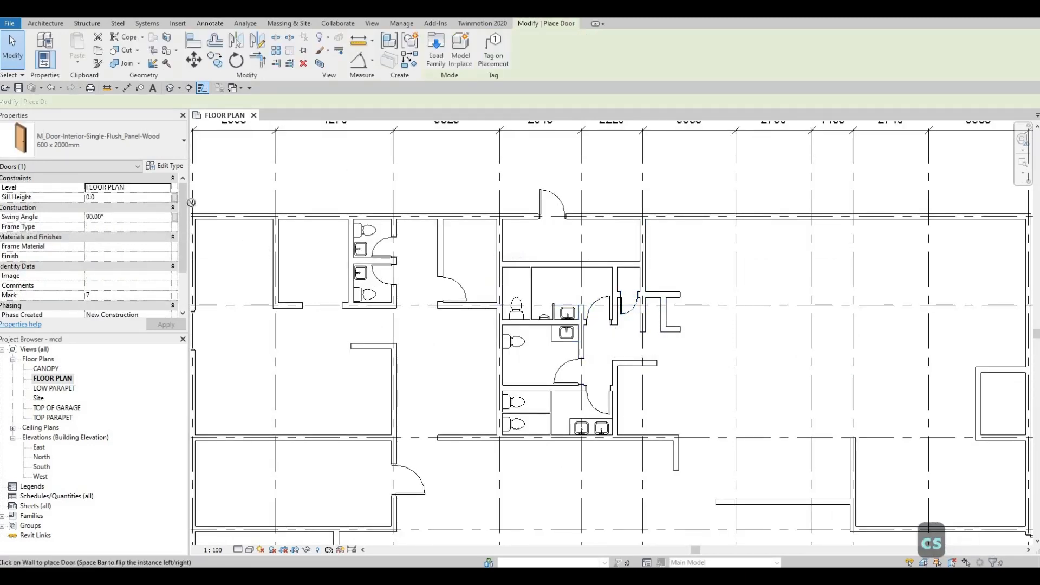
click(151, 141)
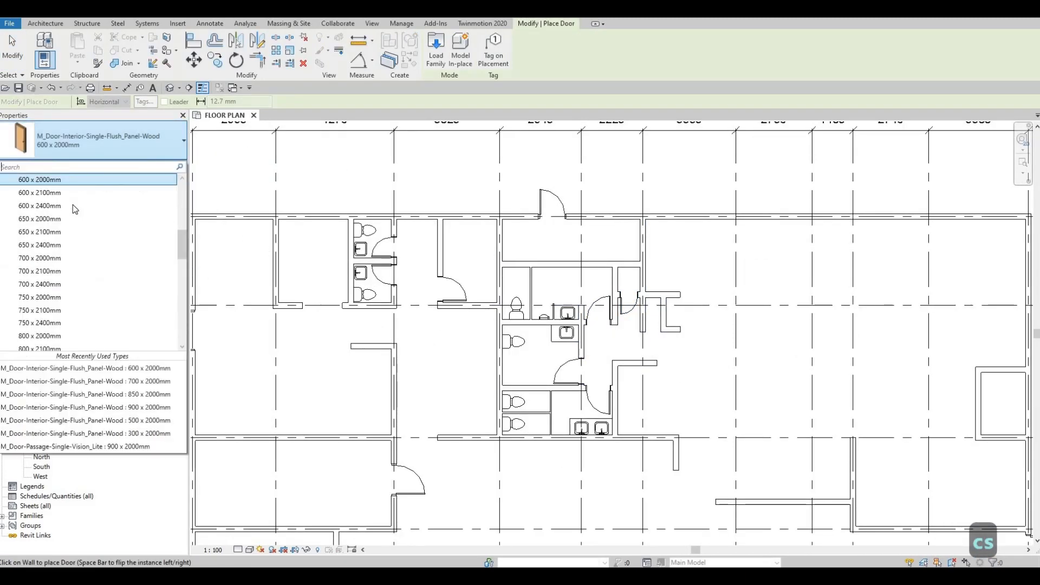
scroll(54, 233, up, 2)
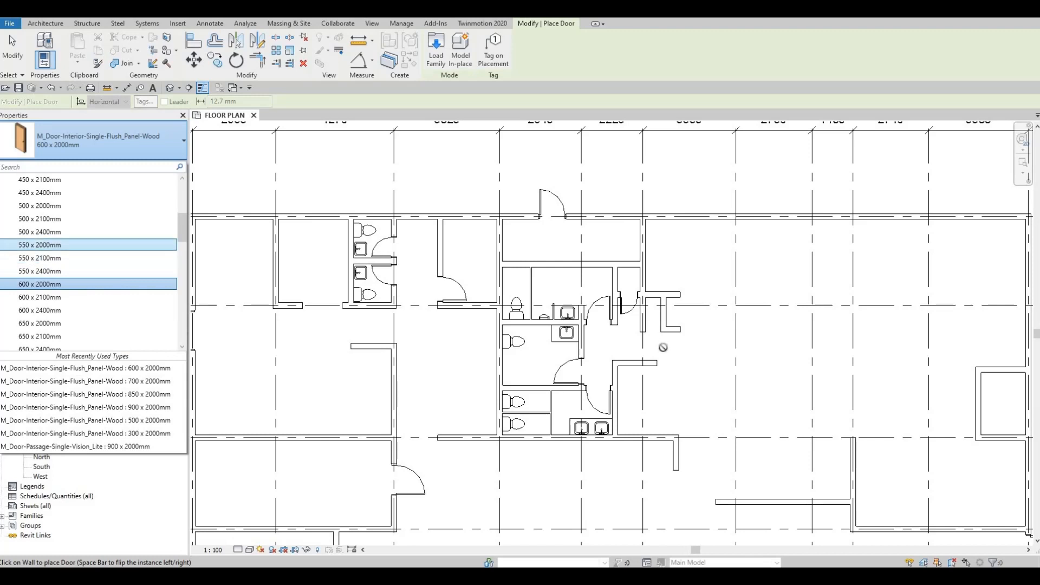
click(54, 245)
scroll(653, 347, up, 2)
scroll(478, 236, up, 2)
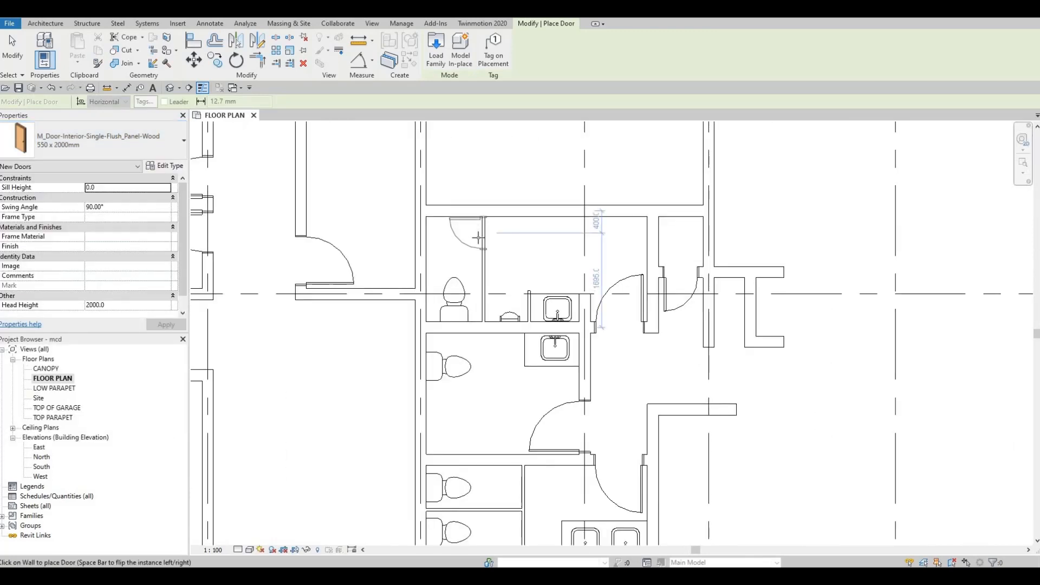
click(483, 233)
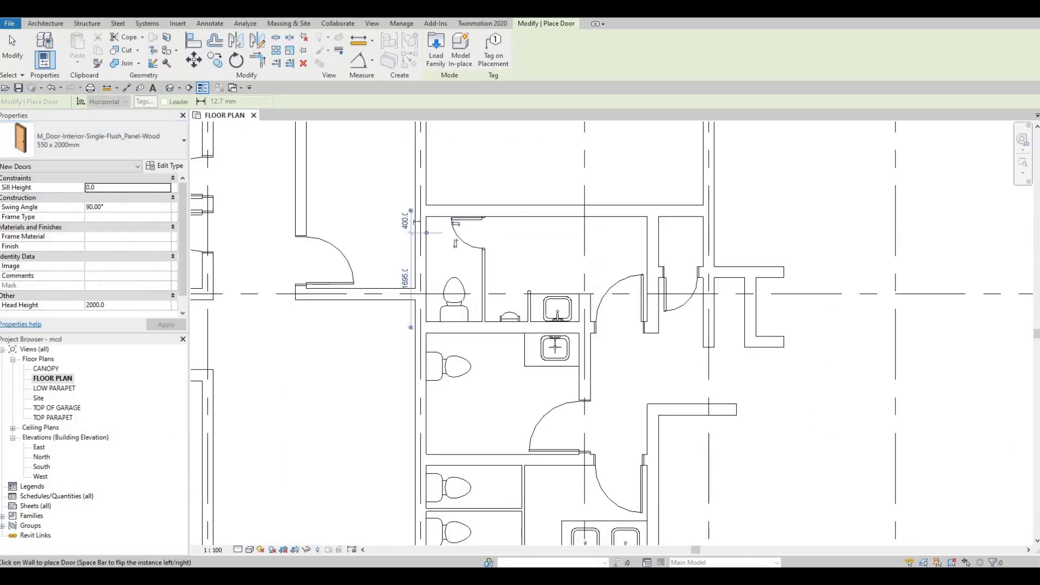
Step: Place 550 x 2000mm doors in both toilet stalls of the lowest washroom, swinging inward, with the lower door's hinge side flipped
middle_drag(520, 483, 500, 365)
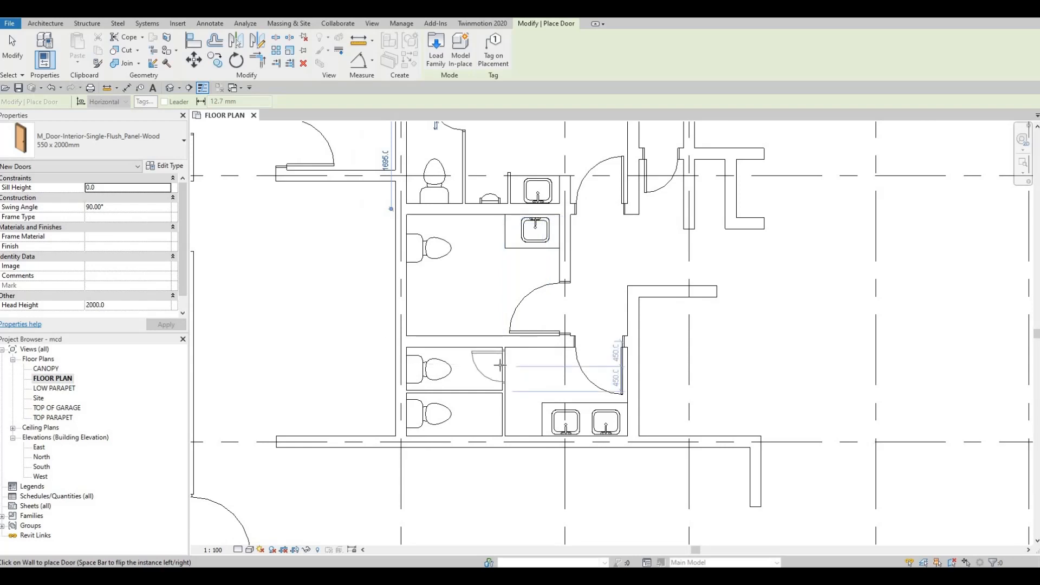
click(503, 367)
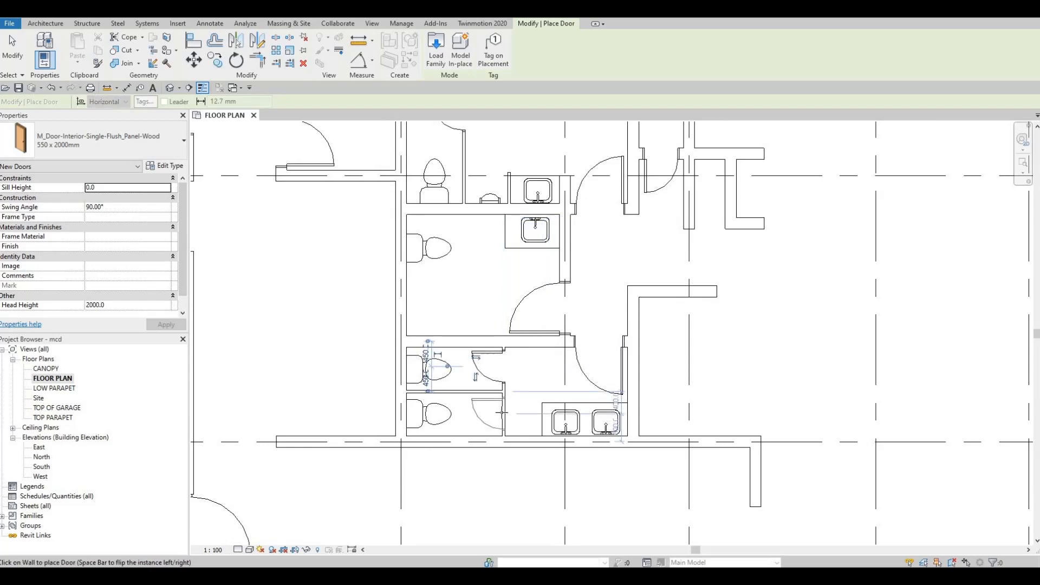
click(506, 411)
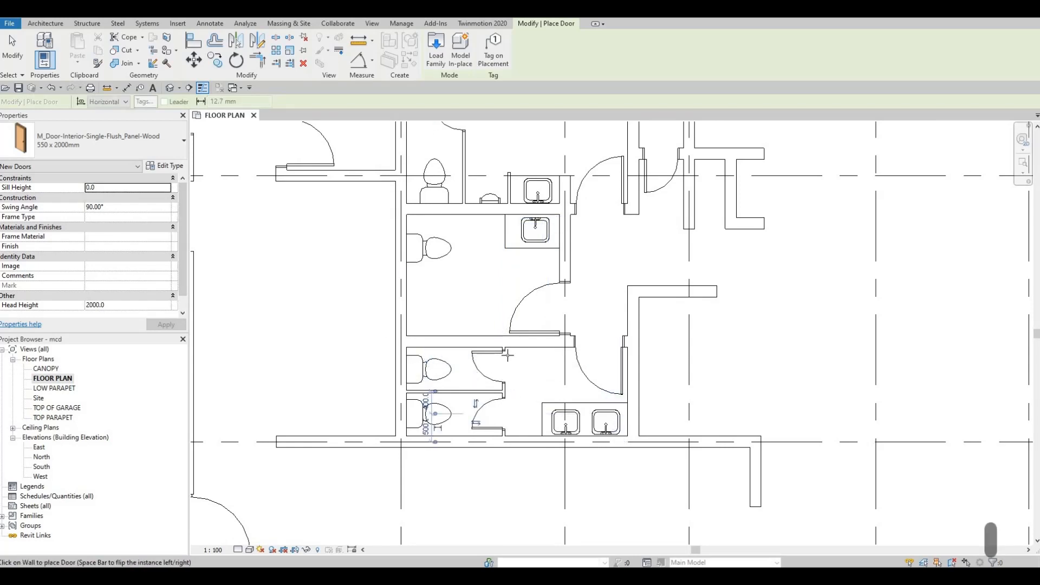
key(Escape)
middle_drag(457, 143, 467, 318)
scroll(464, 313, down, 1)
key(Escape)
key(Escape)
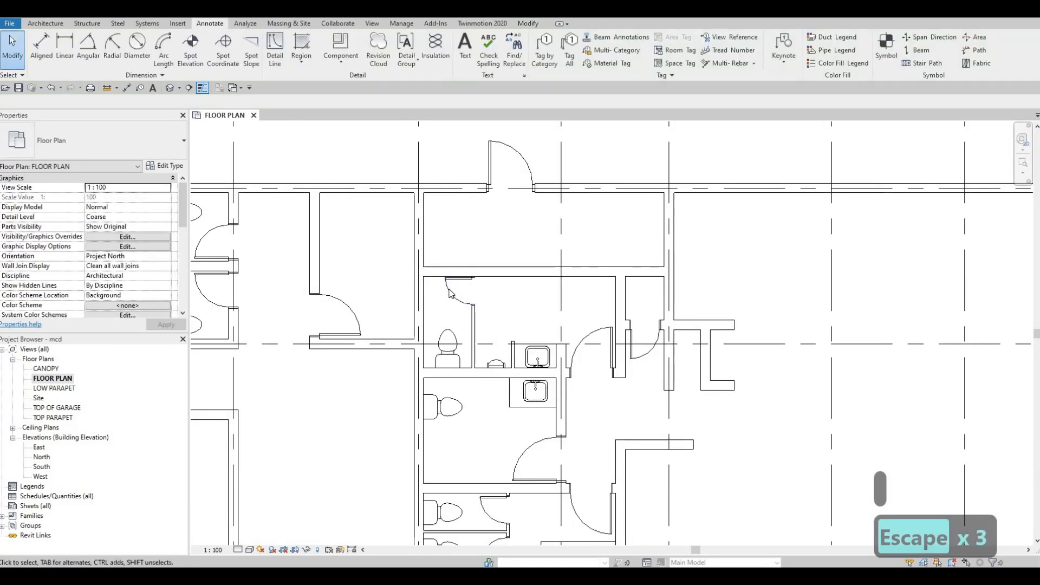
Step: Nudge the uppermost washroom's stall door down one increment, away from the upper wall
click(451, 293)
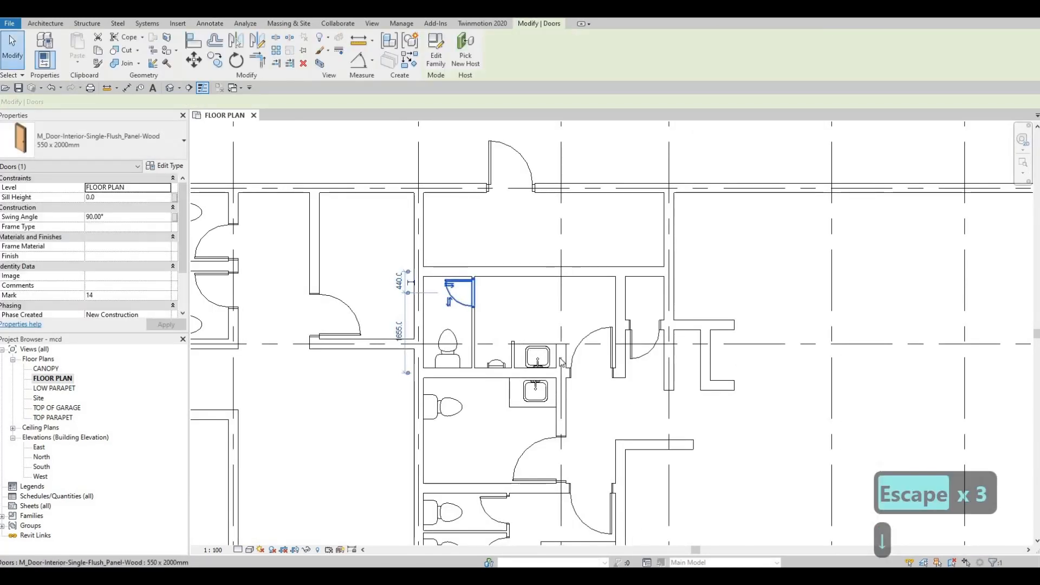
scroll(547, 328, down, 1)
mouse_move(562, 362)
middle_down()
mouse_move(547, 329)
mouse_move(560, 302)
middle_up()
key(Escape)
key(Escape)
Step: Draw a Thin Lines detail line from the left wall between the sink and toilet in the lower of the two small washrooms
scroll(560, 302, down, 1)
middle_drag(574, 391, 561, 357)
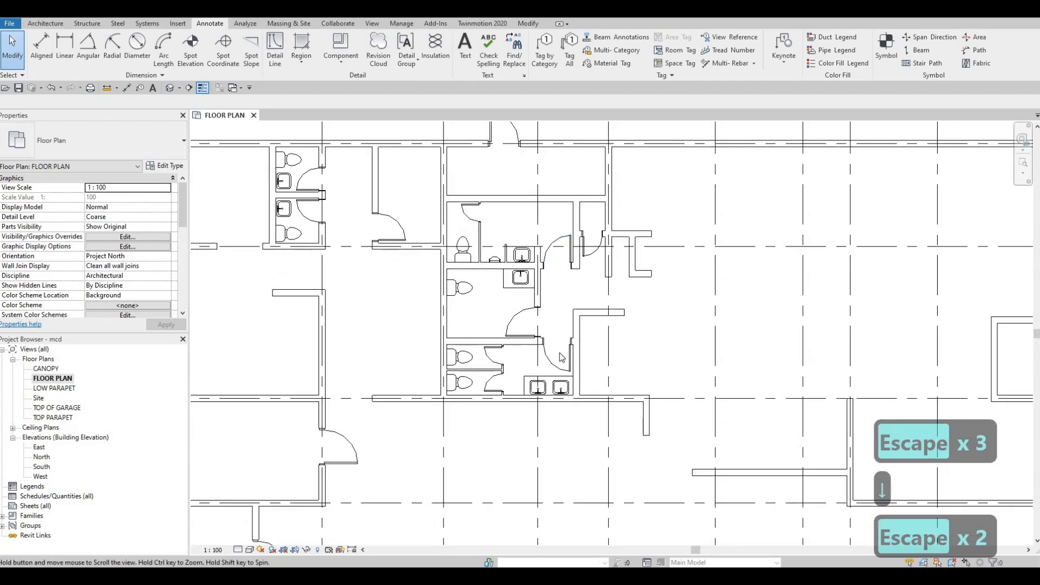
scroll(527, 313, up, 1)
middle_drag(498, 280, 499, 264)
key(Escape)
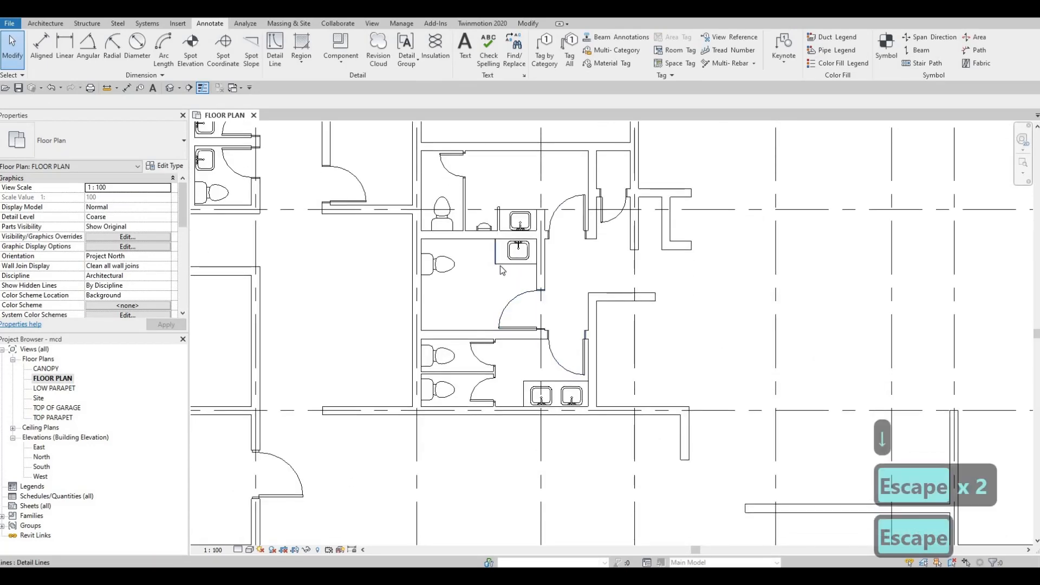
click(499, 265)
key(c)
key(s)
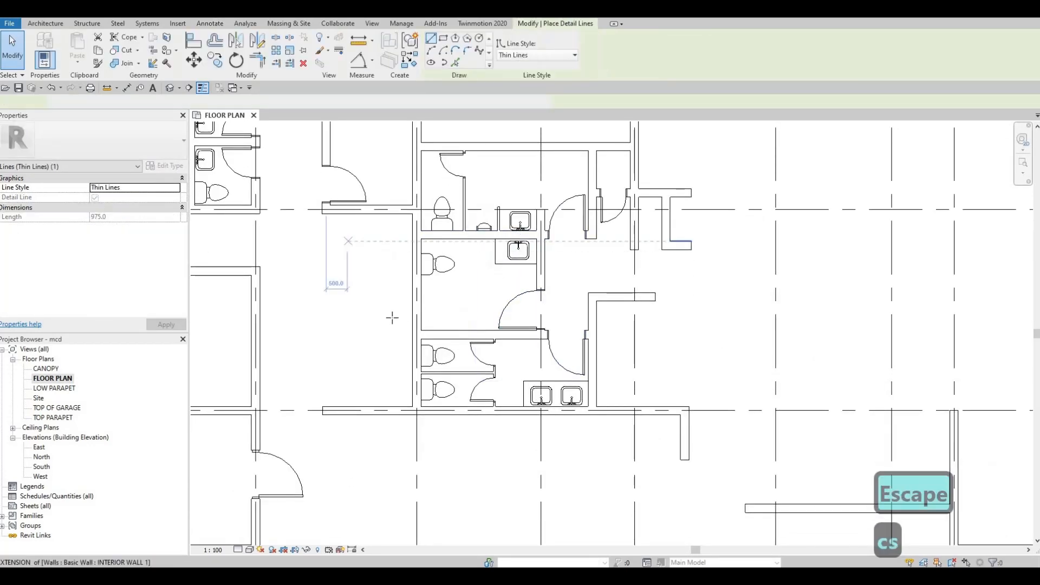
middle_drag(190, 183, 375, 338)
scroll(375, 339, up, 5)
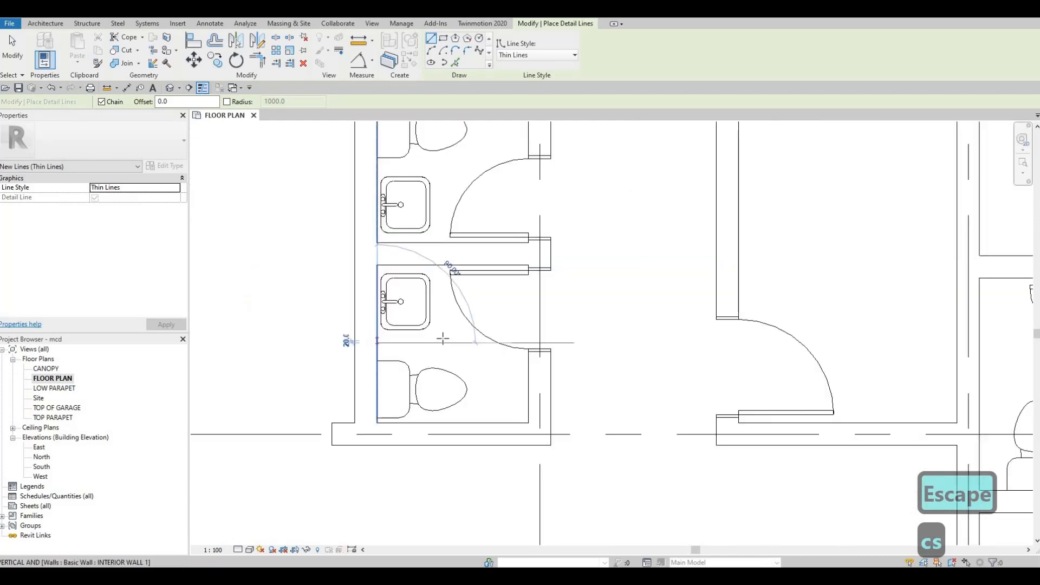
click(442, 343)
key(Escape)
key(Escape)
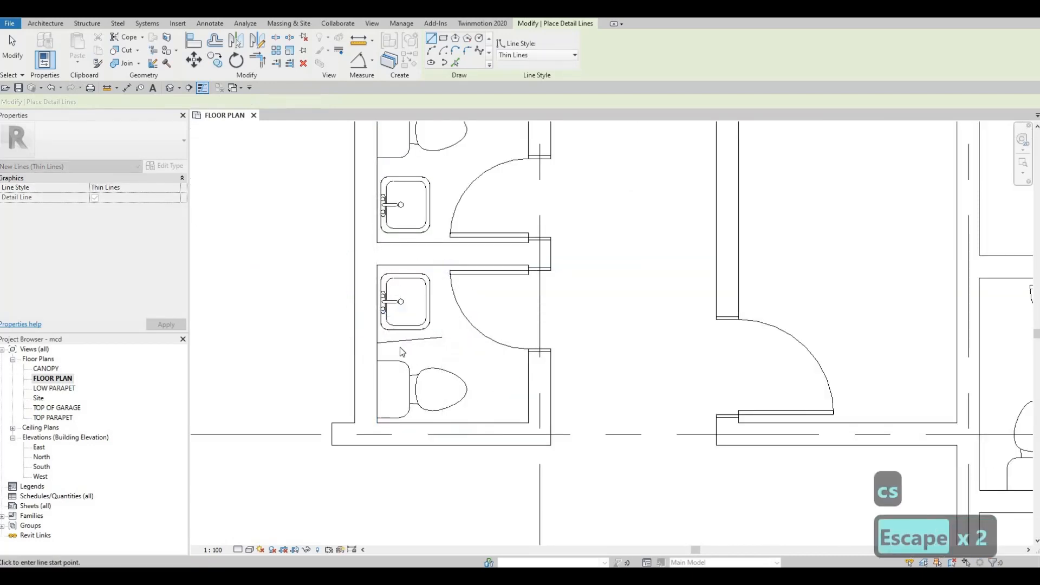
Step: Straighten the new detail line below the sink by moving its wall end up until it is horizontal, 577.8 mm long
click(378, 342)
drag(377, 343, 377, 337)
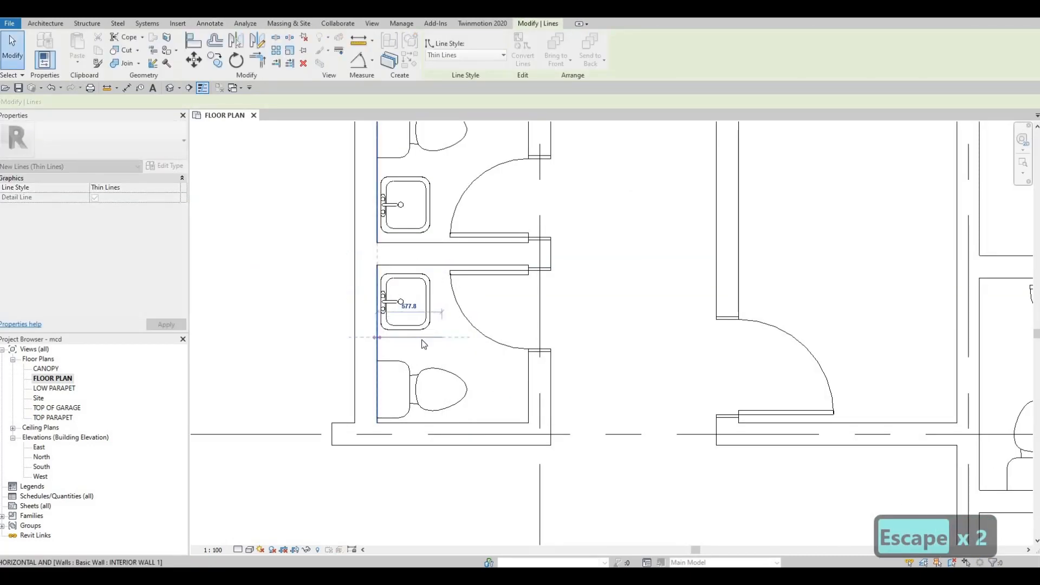
key(Escape)
key(Escape)
Step: Close the lower small washroom's counter with a vertical detail line to the wall, and outline a matching 577.8 mm deep counter around the sink above
click(440, 337)
key(c)
key(s)
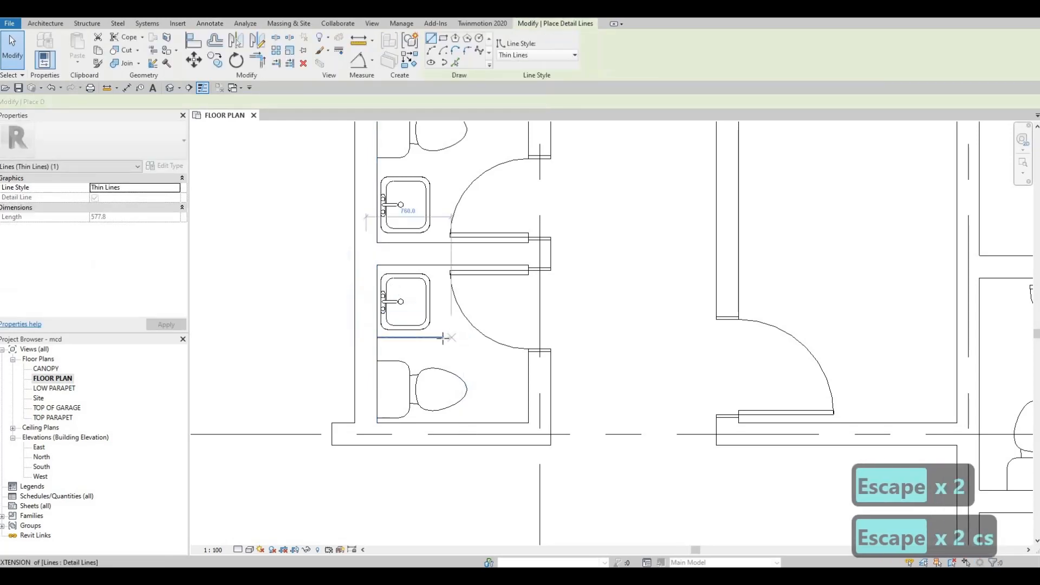
key(Escape)
click(442, 242)
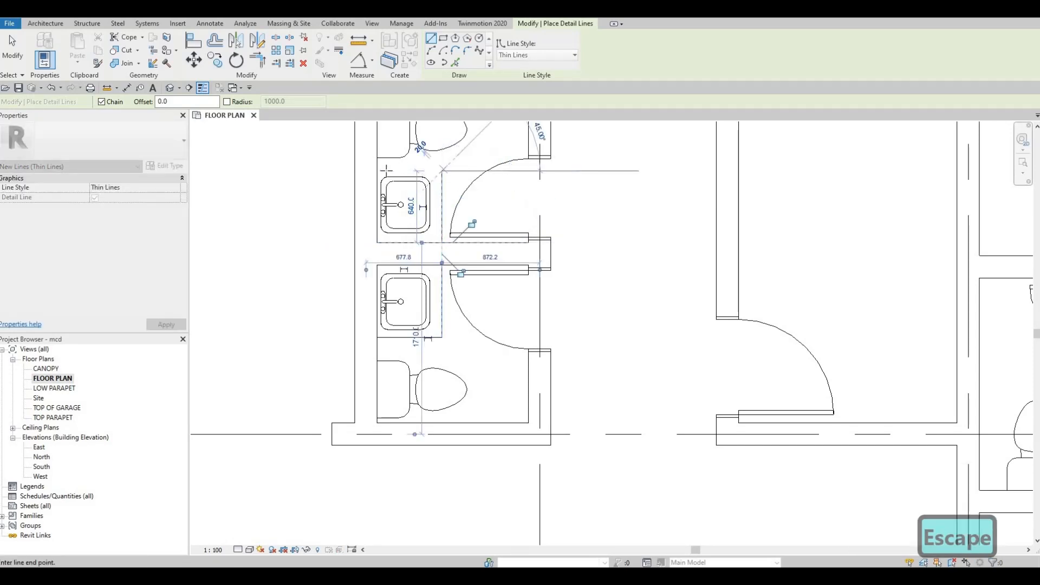
click(442, 171)
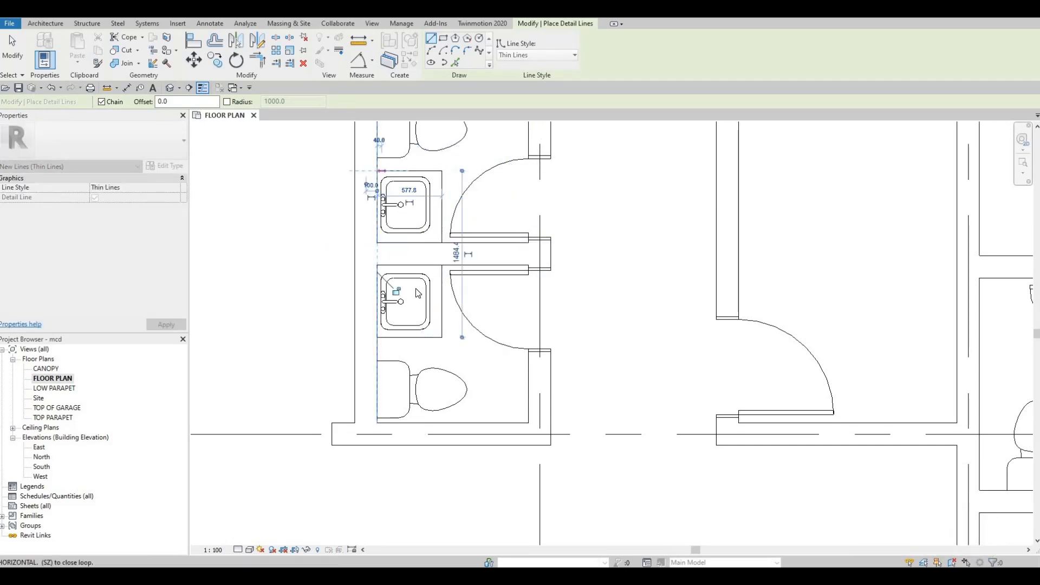
key(Escape)
key(Escape)
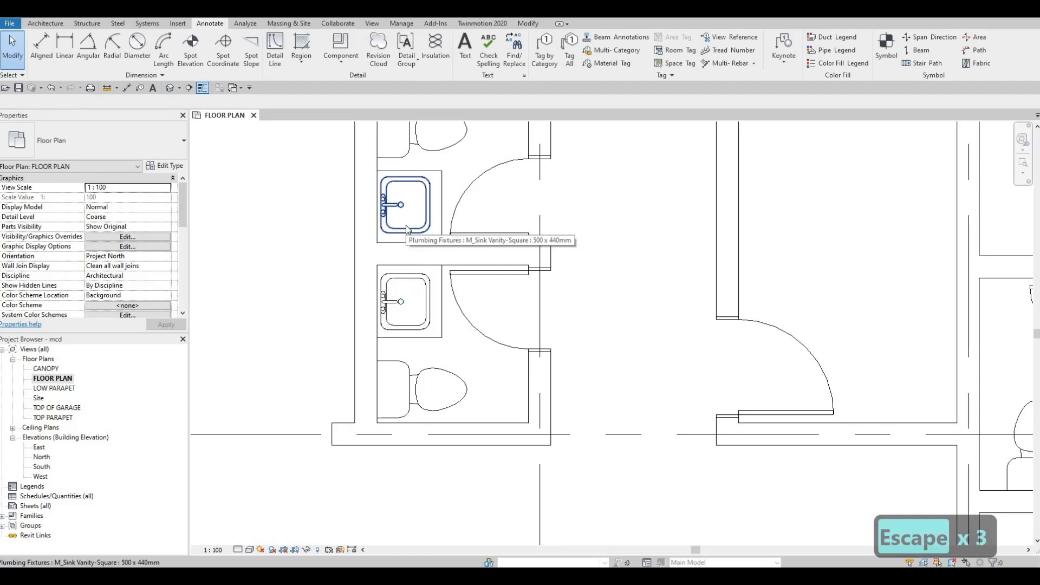
key(Escape)
key(Escape)
scroll(620, 365, down, 5)
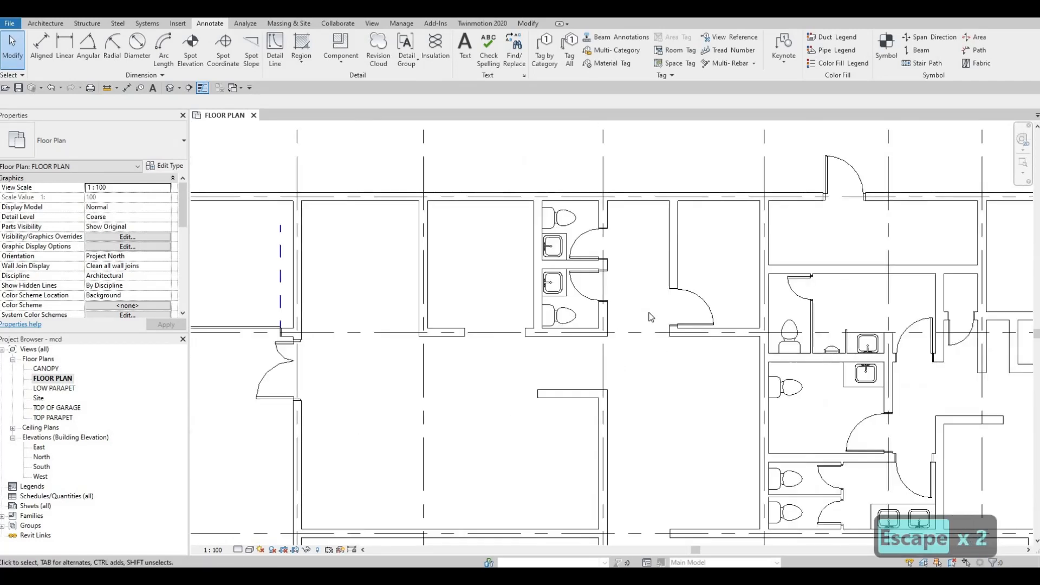
scroll(500, 259, down, 4)
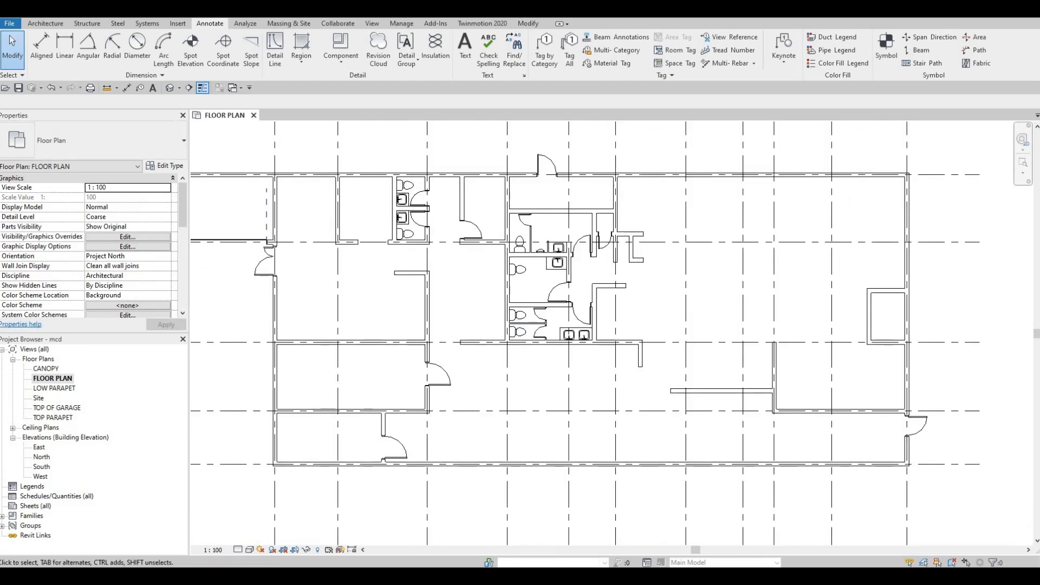
scroll(618, 390, down, 4)
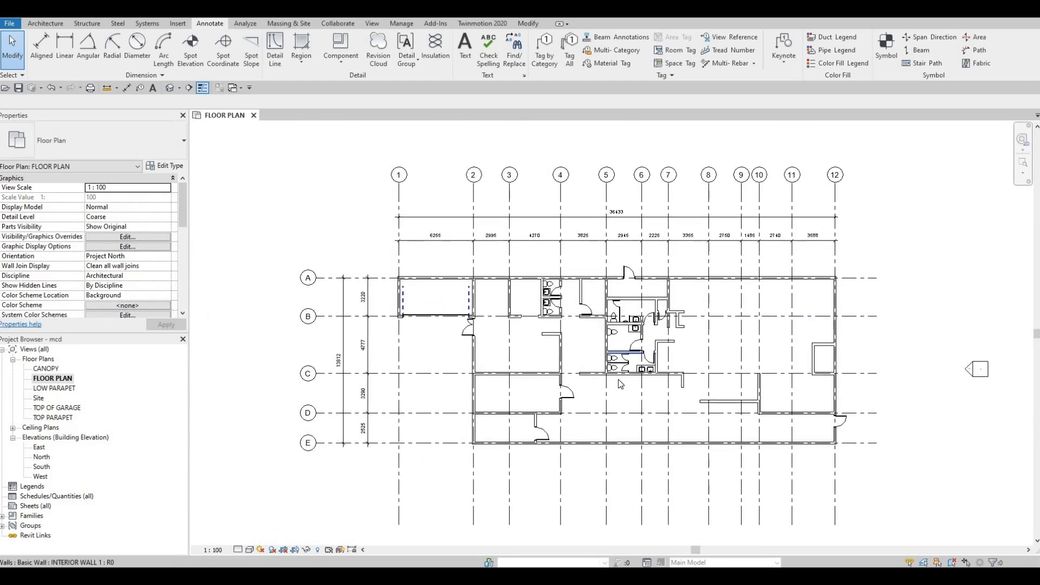